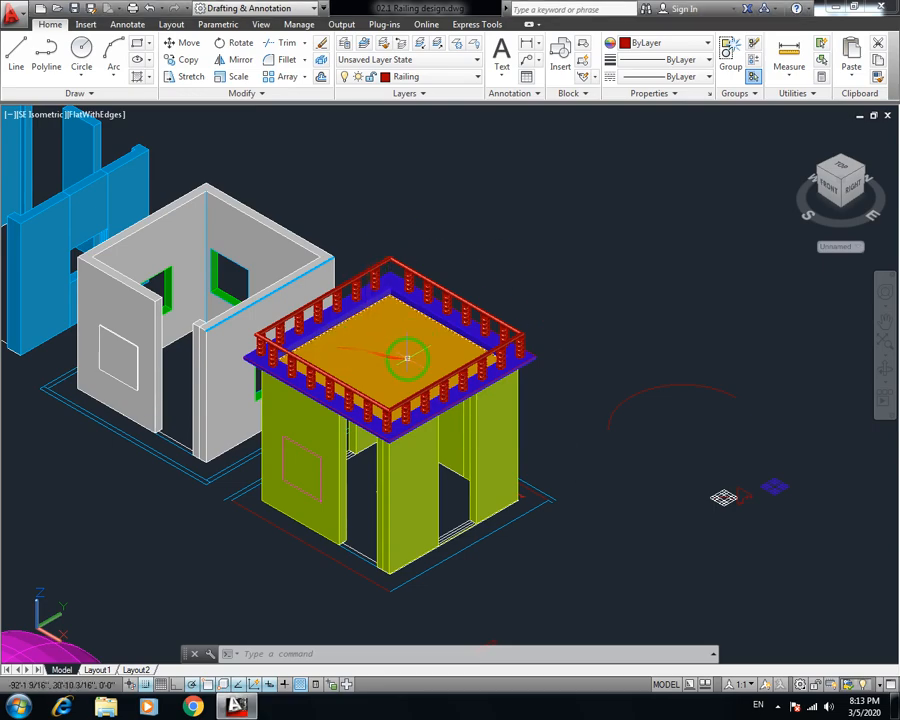
{"action": "mouse_move", "coordinate": [407, 357]}
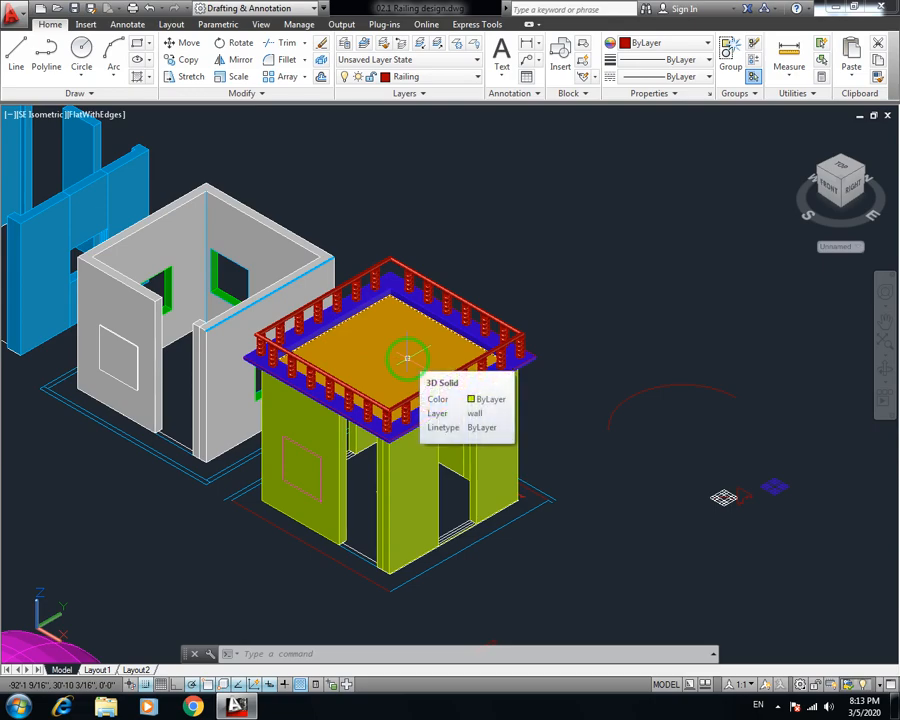
{"action": "scroll", "coordinate": [398, 363], "scroll_direction": "up", "scroll_amount": 4}
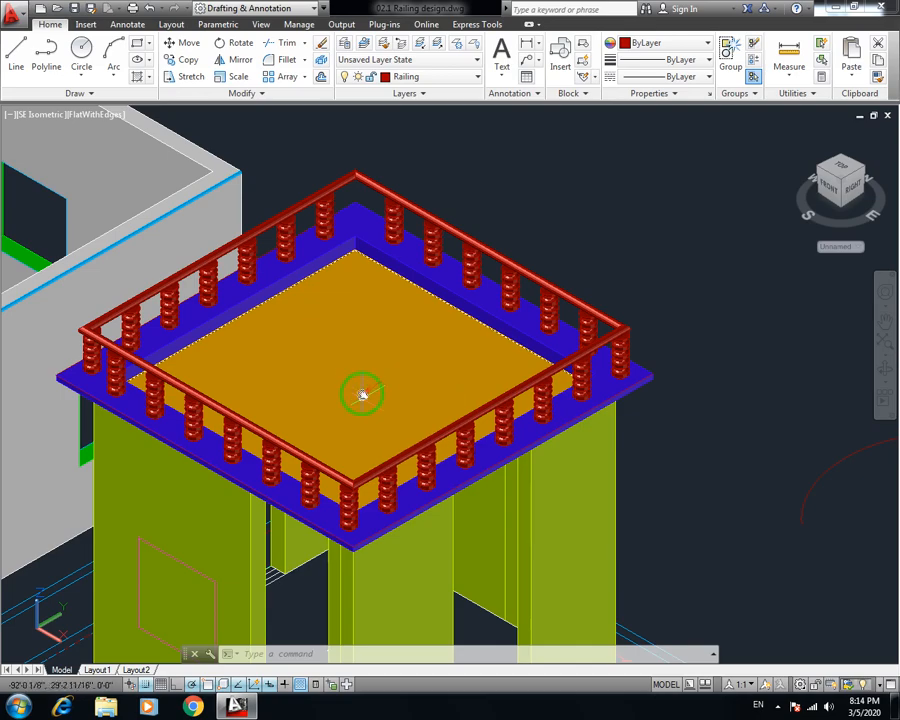
{"action": "scroll", "coordinate": [362, 393], "scroll_direction": "up", "scroll_amount": 4}
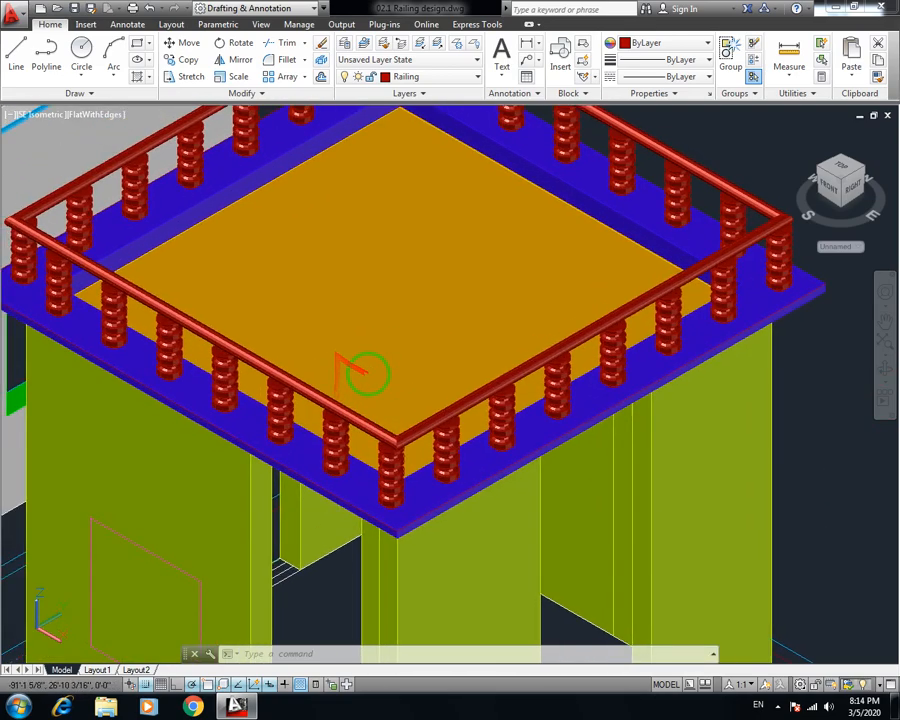
{"action": "scroll", "coordinate": [400, 385], "scroll_direction": "down", "scroll_amount": 4}
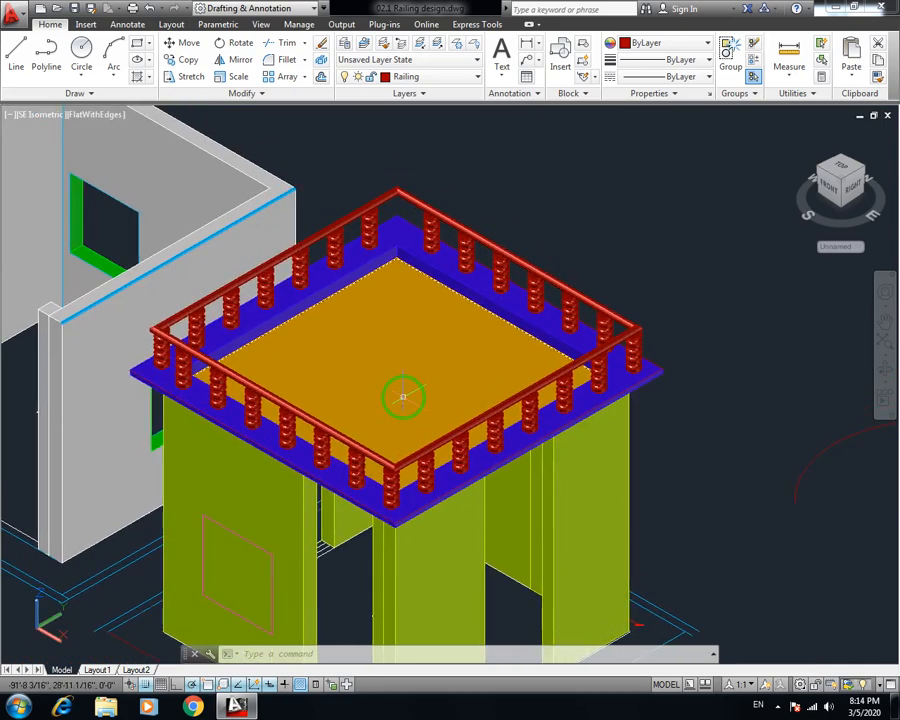
{"action": "left_click", "coordinate": [427, 80]}
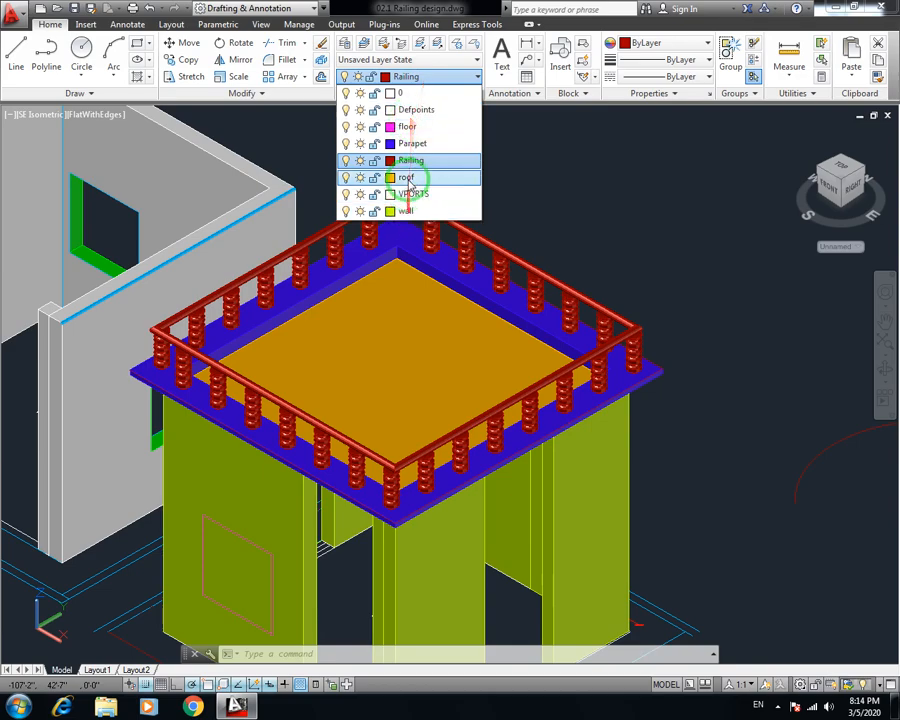
{"action": "left_click", "coordinate": [427, 79]}
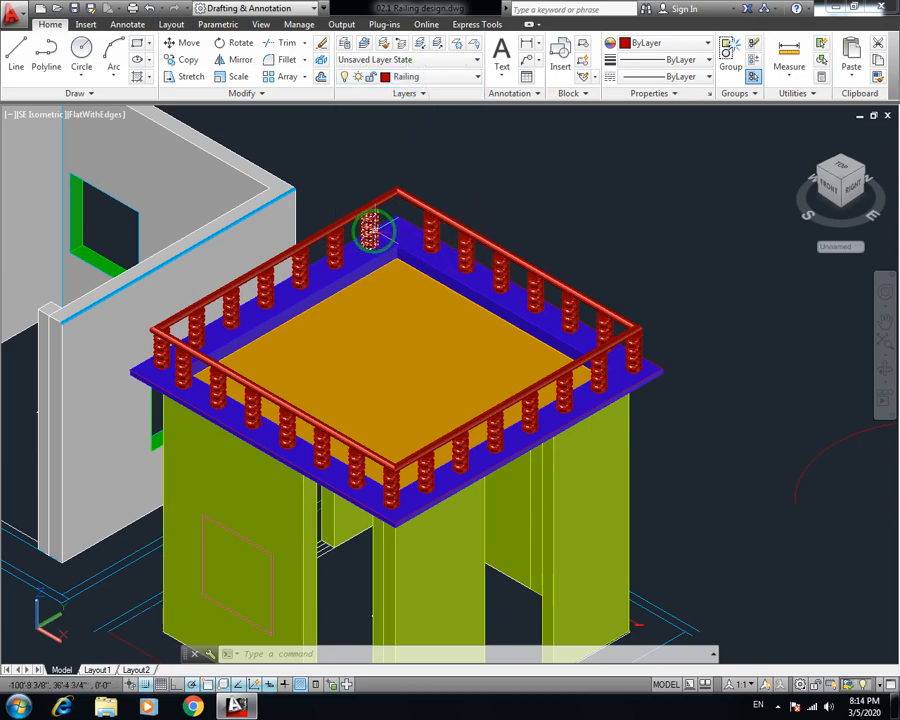
Use Quick Select on the entire drawing with Layer equals Railing, and erase all the selected objects
{"action": "type", "text": "c"}
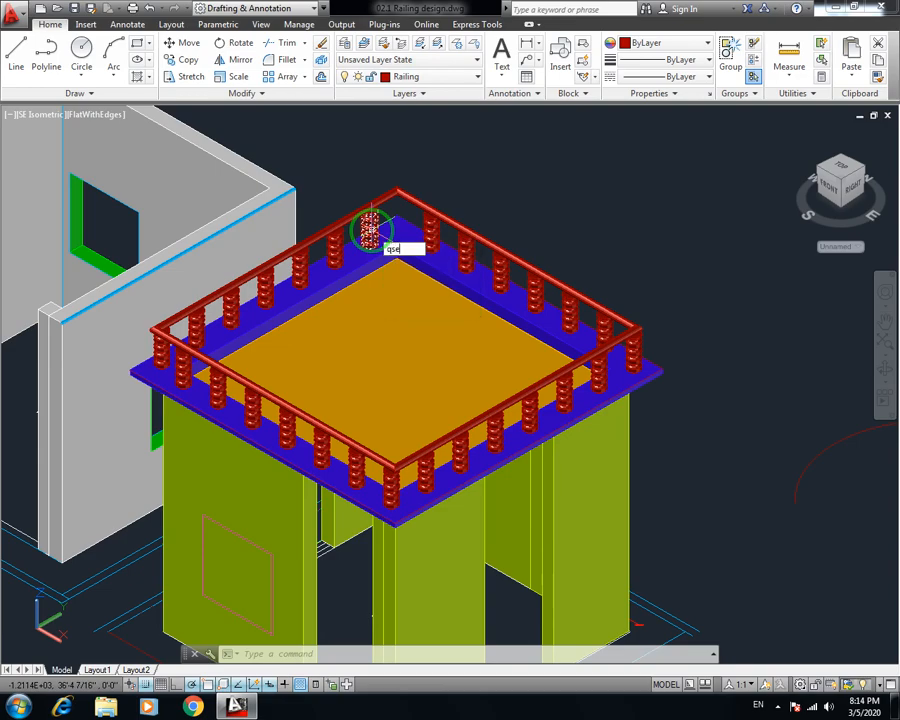
{"action": "right_click", "coordinate": [370, 230]}
{"action": "left_click", "coordinate": [374, 235]}
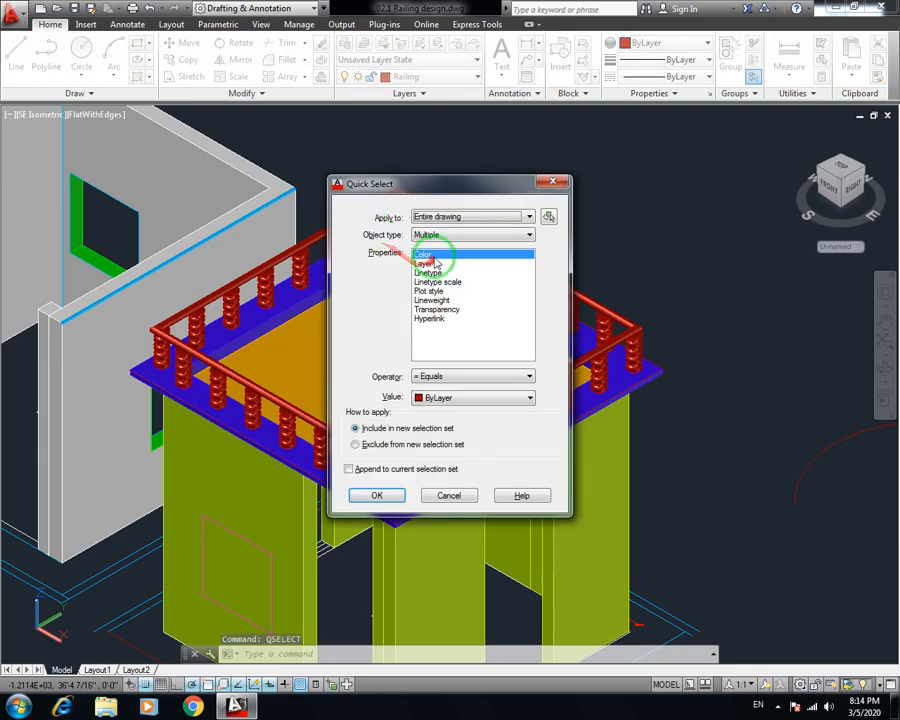
{"action": "left_click_drag", "start_coordinate": [430, 192], "coordinate": [379, 146]}
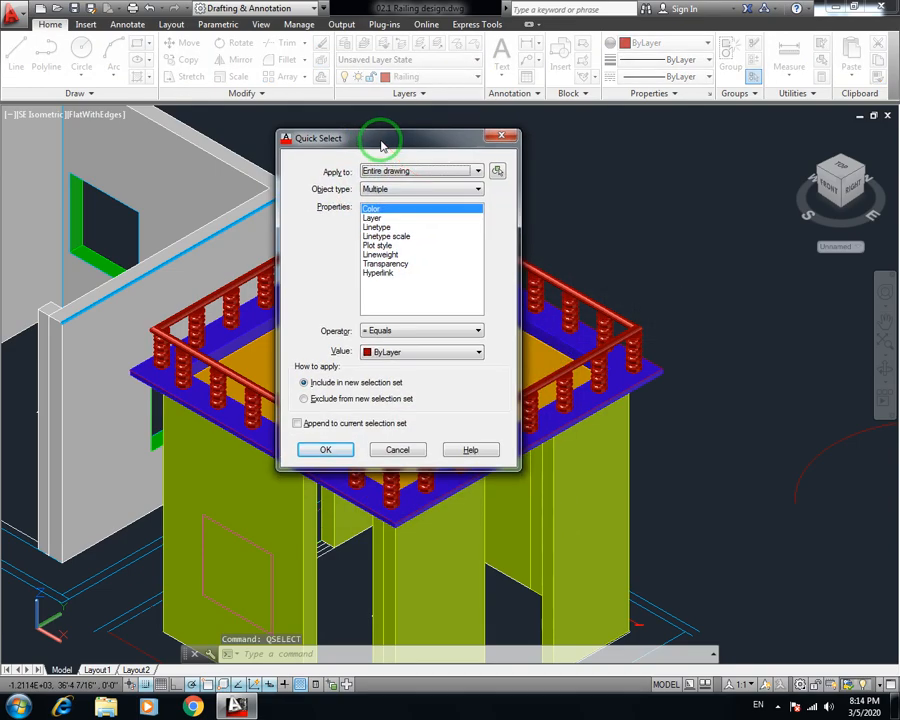
{"action": "left_click", "coordinate": [372, 218]}
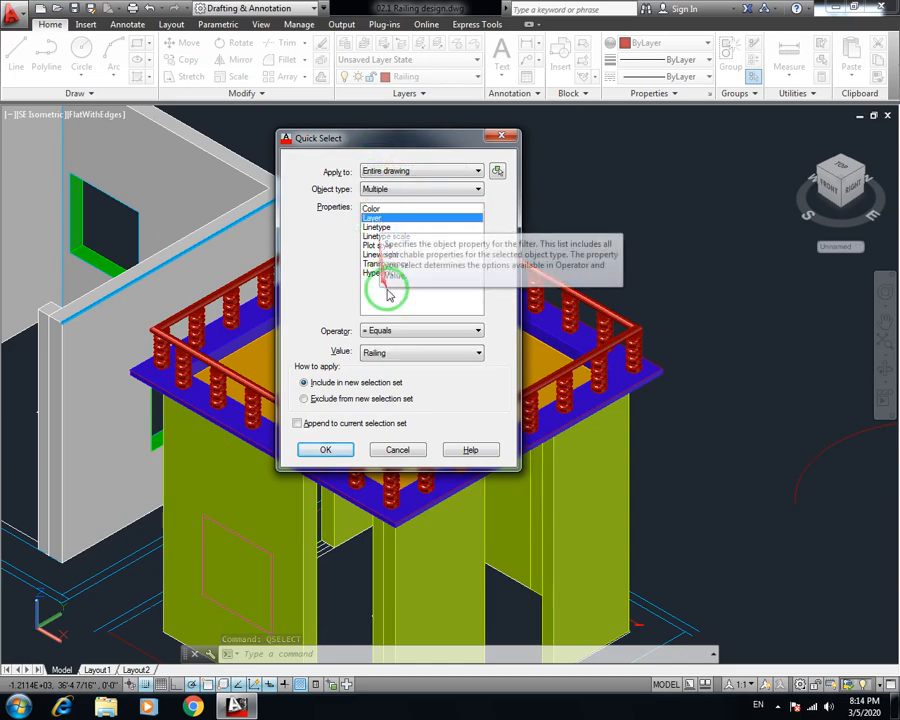
{"action": "left_click", "coordinate": [397, 360]}
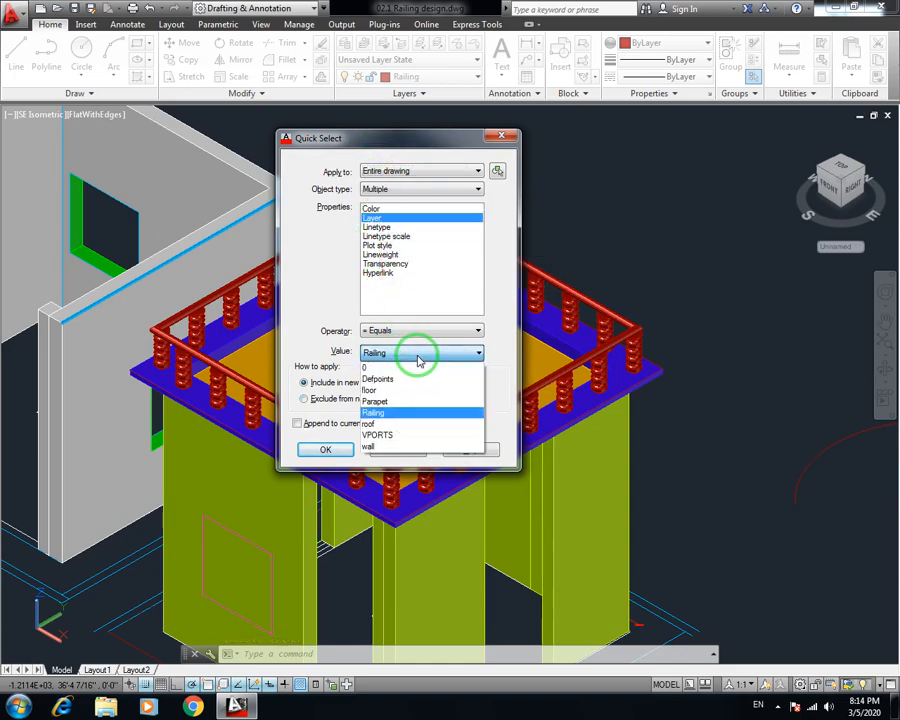
{"action": "left_click", "coordinate": [413, 420]}
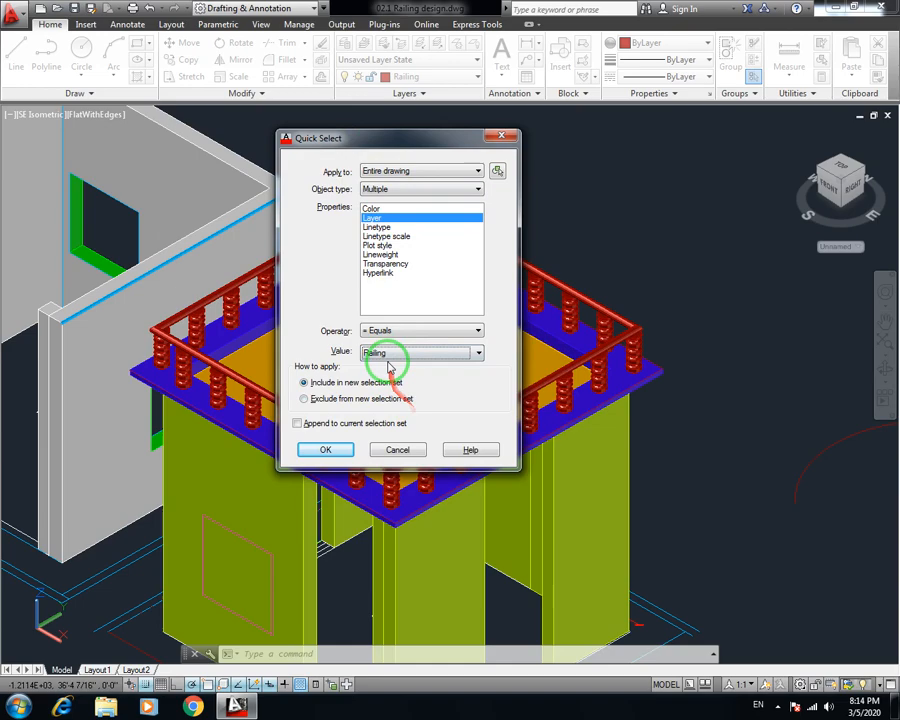
{"action": "left_click", "coordinate": [336, 449]}
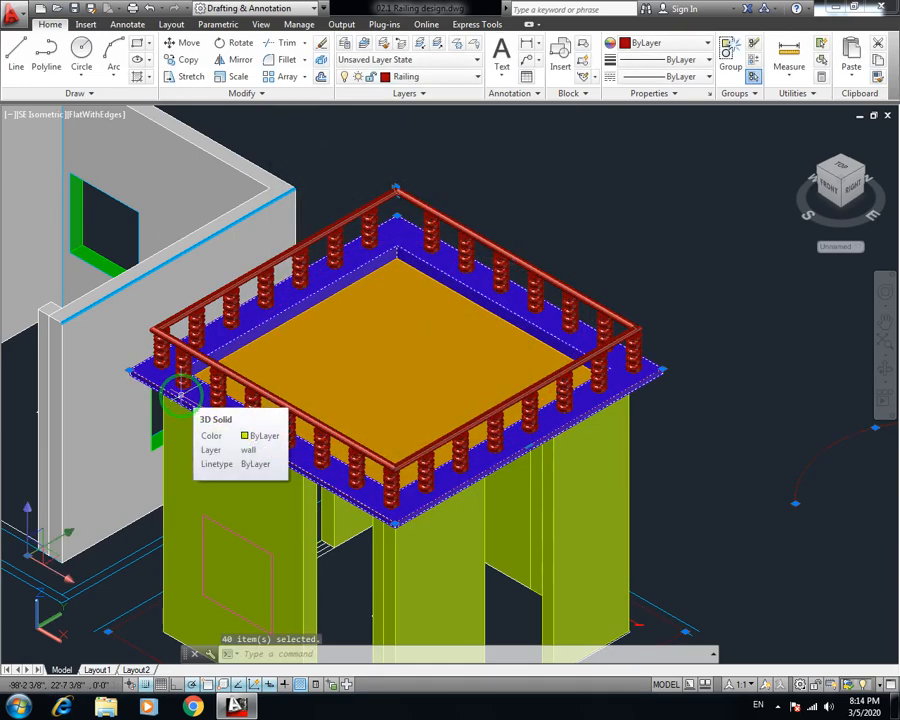
{"action": "key", "text": "Delete"}
Erase the blue parapet solid around the roof edge and save the drawing
{"action": "left_click", "coordinate": [188, 393]}
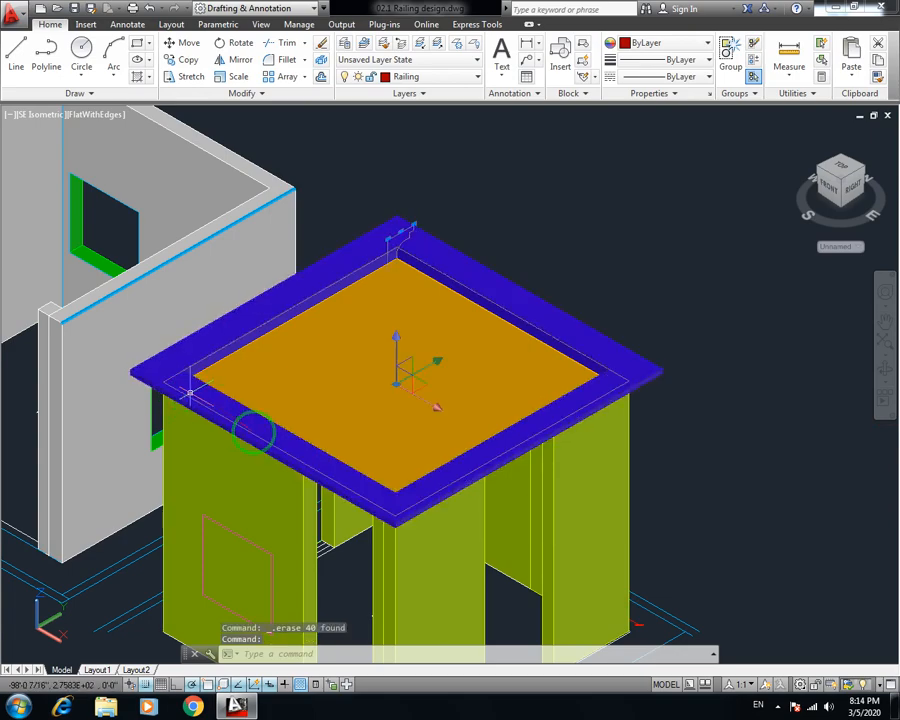
{"action": "key", "text": "Delete"}
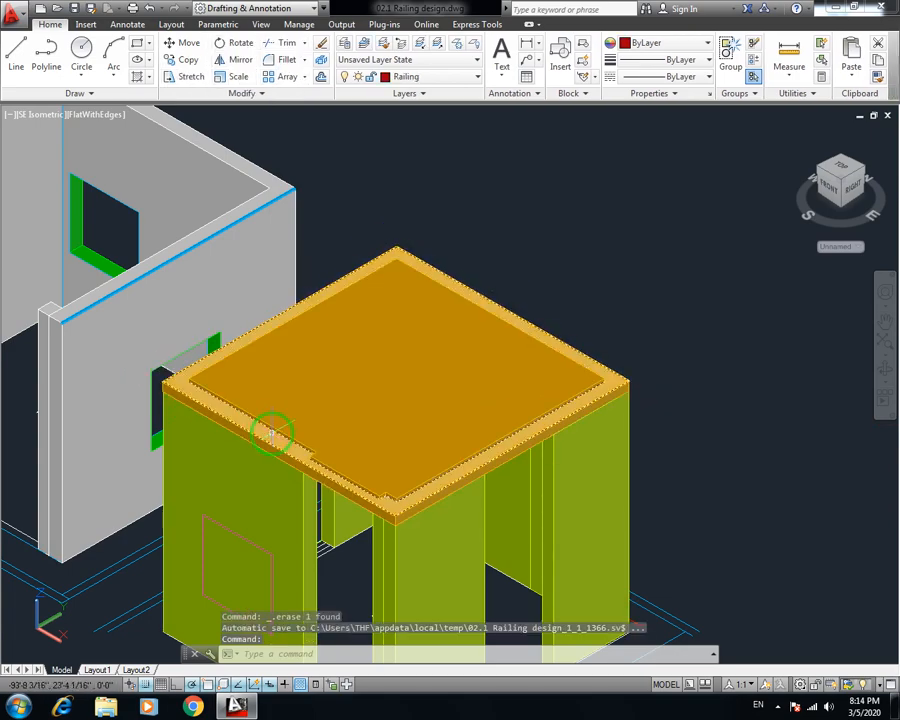
{"action": "key", "text": "ctrl+s"}
Make Parapet the current layer
{"action": "scroll", "coordinate": [321, 382], "scroll_direction": "up", "scroll_amount": 3}
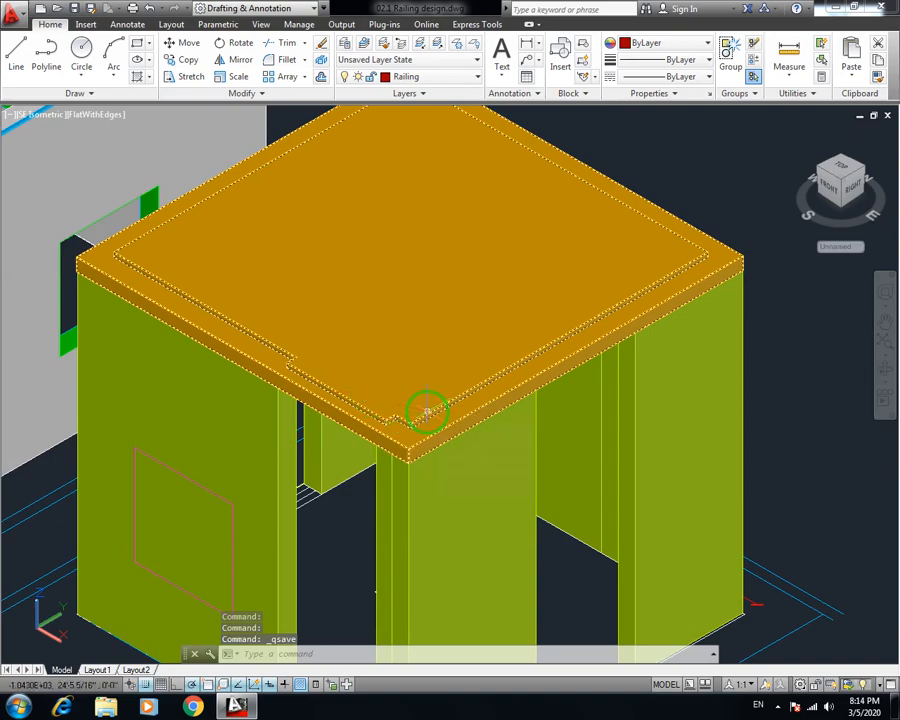
{"action": "middle_click_drag", "start_coordinate": [426, 436], "coordinate": [418, 399]}
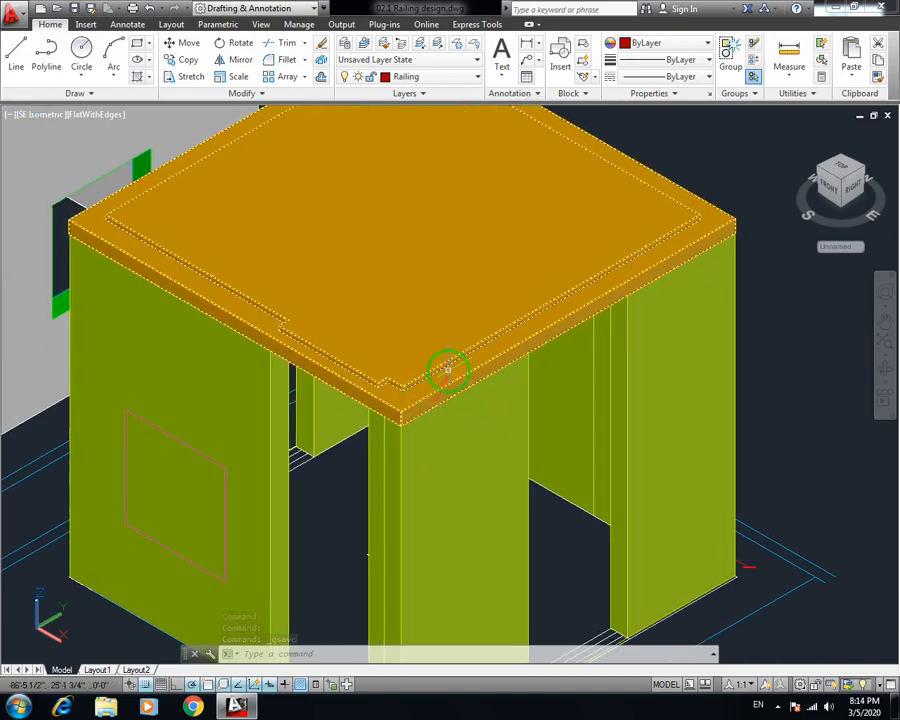
{"action": "middle_click_drag", "start_coordinate": [413, 315], "coordinate": [412, 333]}
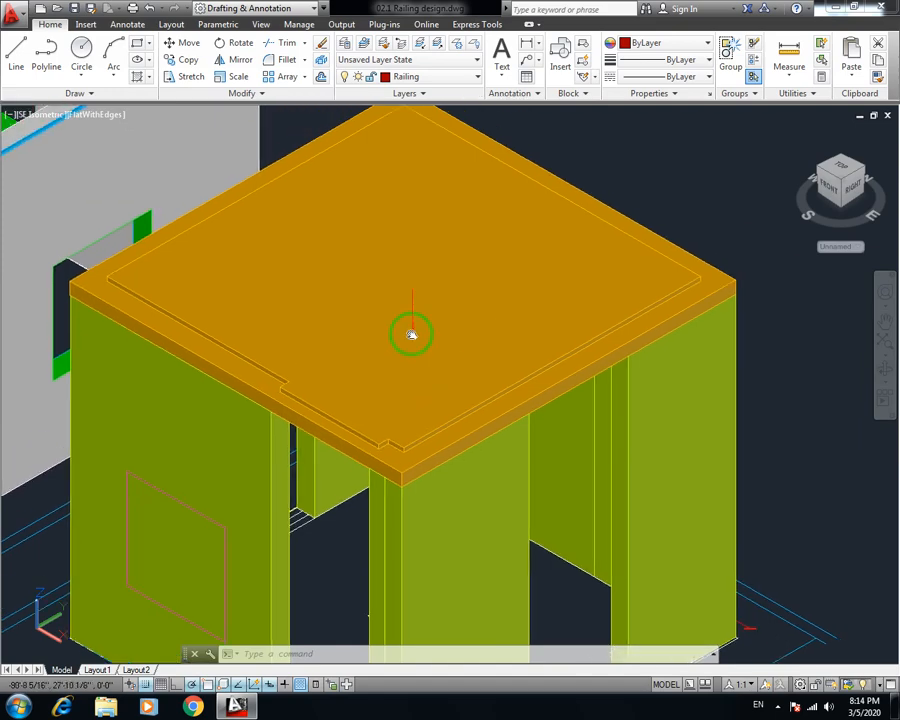
{"action": "left_click", "coordinate": [407, 80]}
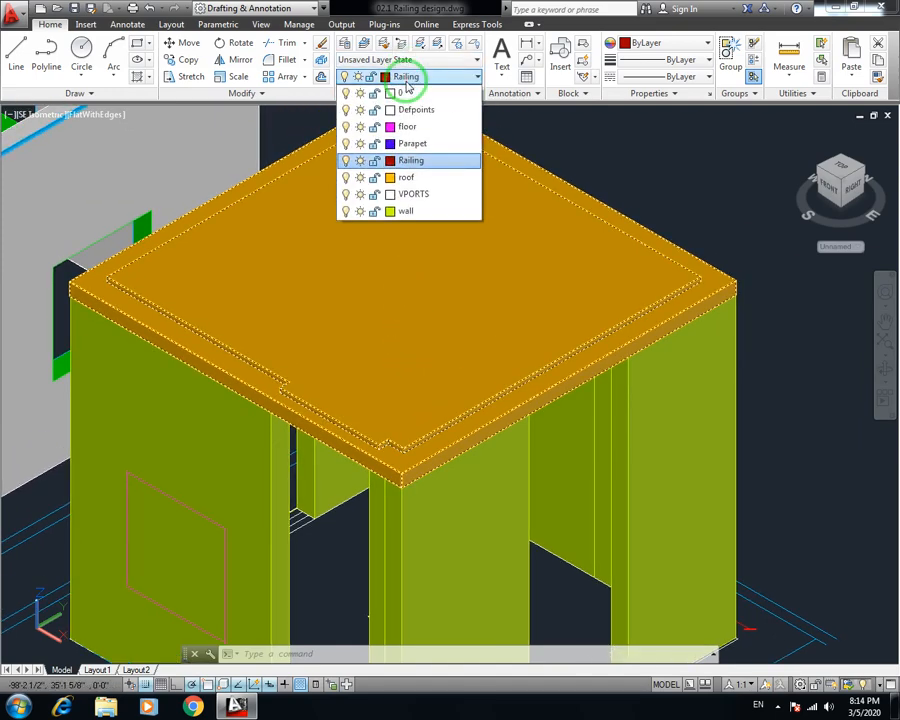
{"action": "left_click", "coordinate": [423, 145]}
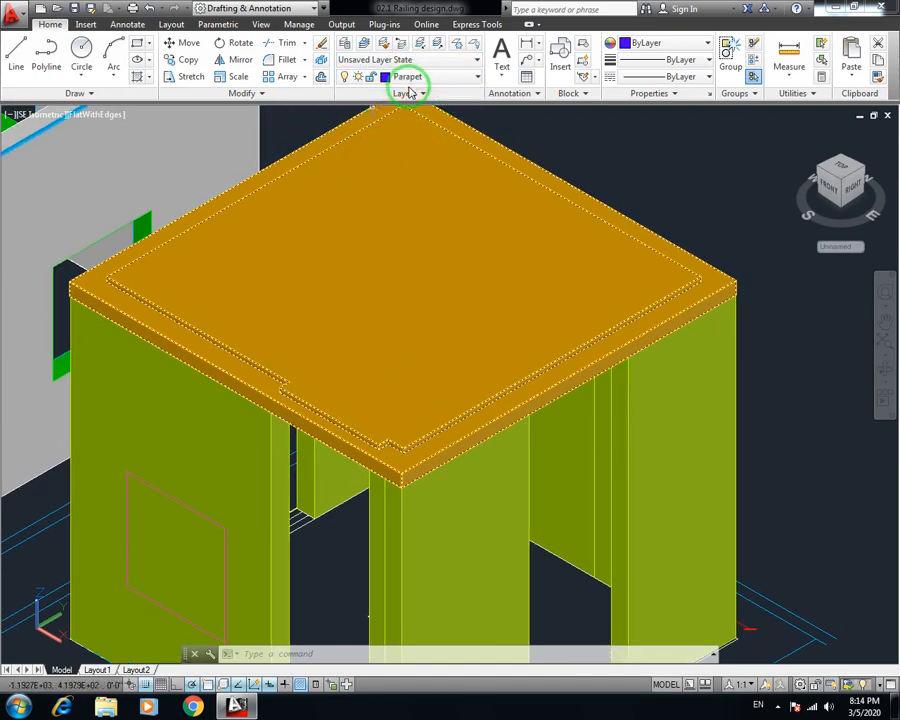
Draw a rectangle over the roof slab between its diagonally opposite outer top corners
{"action": "key", "text": "Escape"}
{"action": "type", "text": "rec"}
{"action": "key", "text": "Return"}
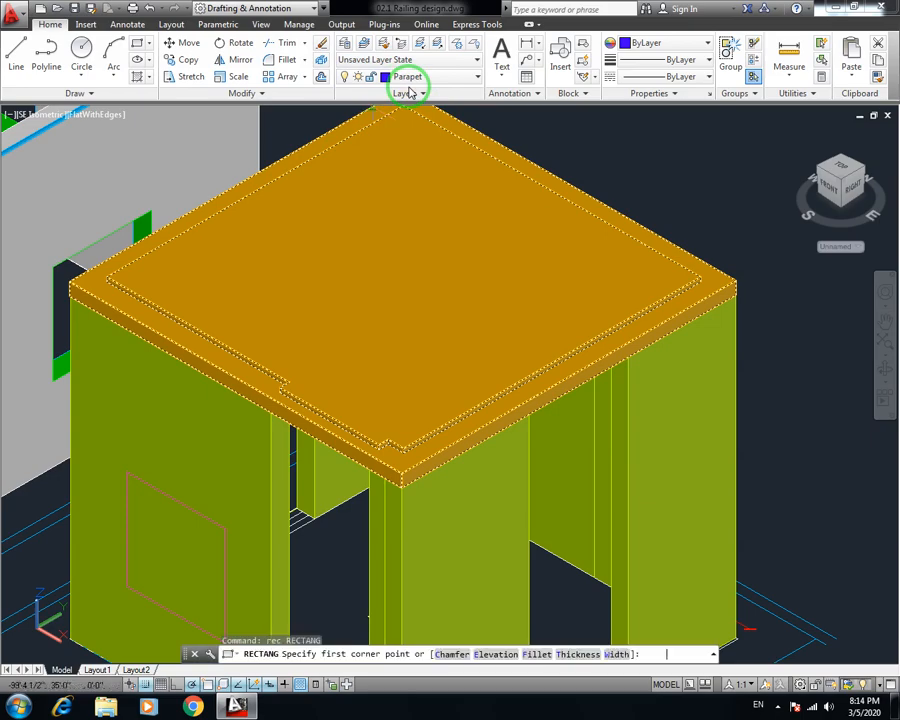
{"action": "left_click", "coordinate": [397, 127]}
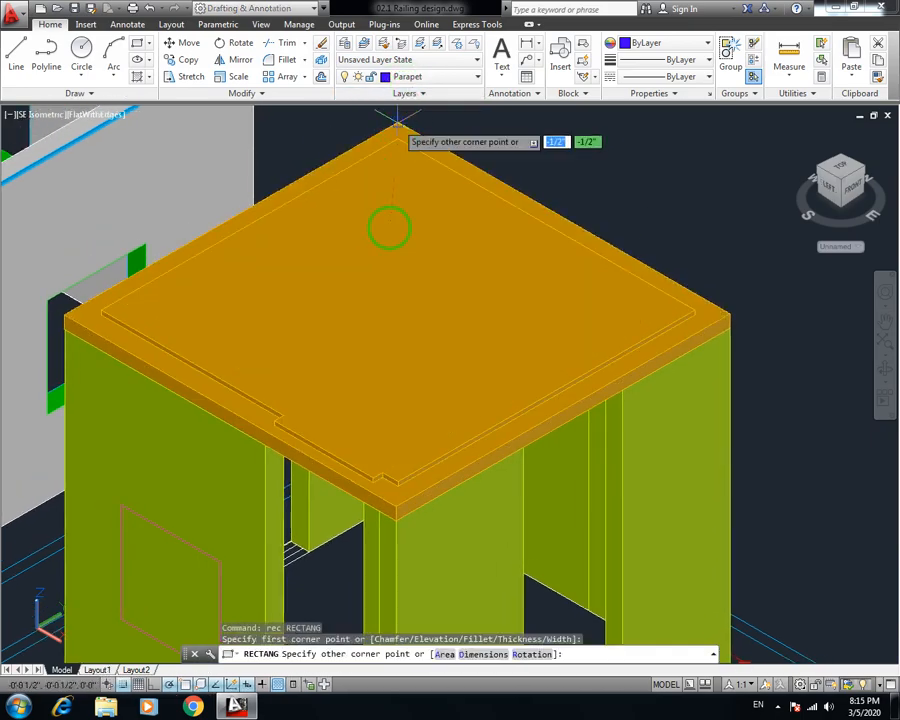
{"action": "left_click", "coordinate": [396, 508]}
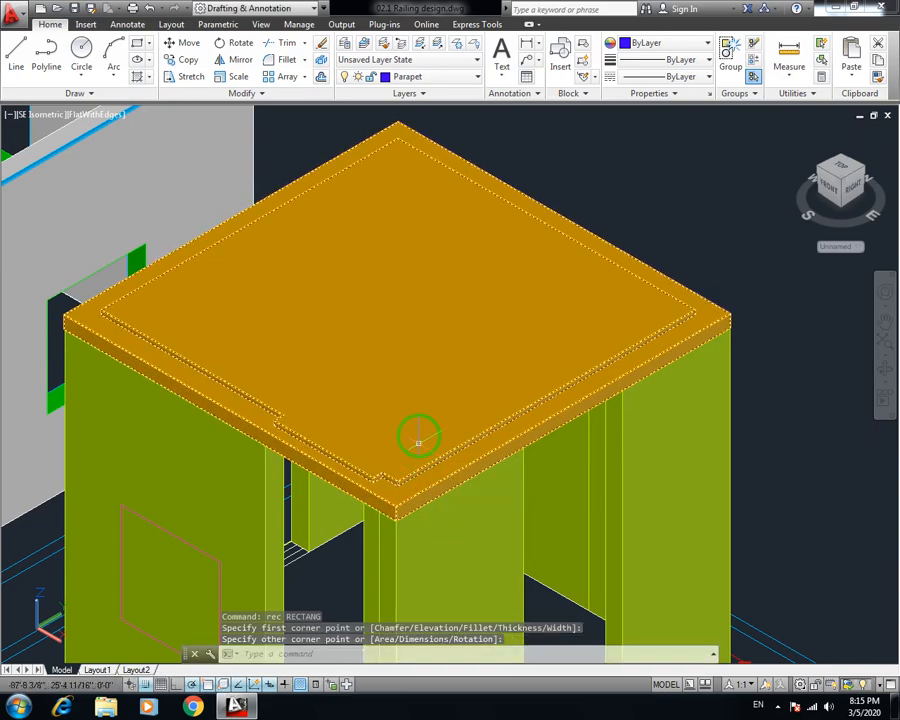
{"action": "mouse_move", "coordinate": [386, 372]}
{"action": "middle_mouse_down"}
{"action": "mouse_move", "coordinate": [420, 380]}
{"action": "mouse_move", "coordinate": [400, 371]}
{"action": "middle_mouse_up"}
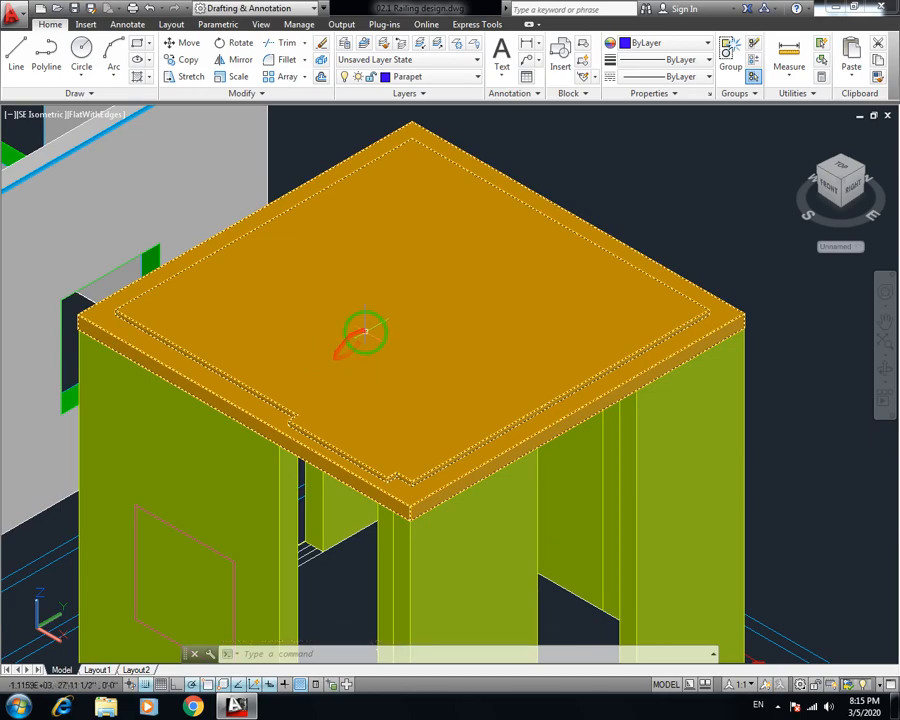
{"action": "key", "text": "Escape"}
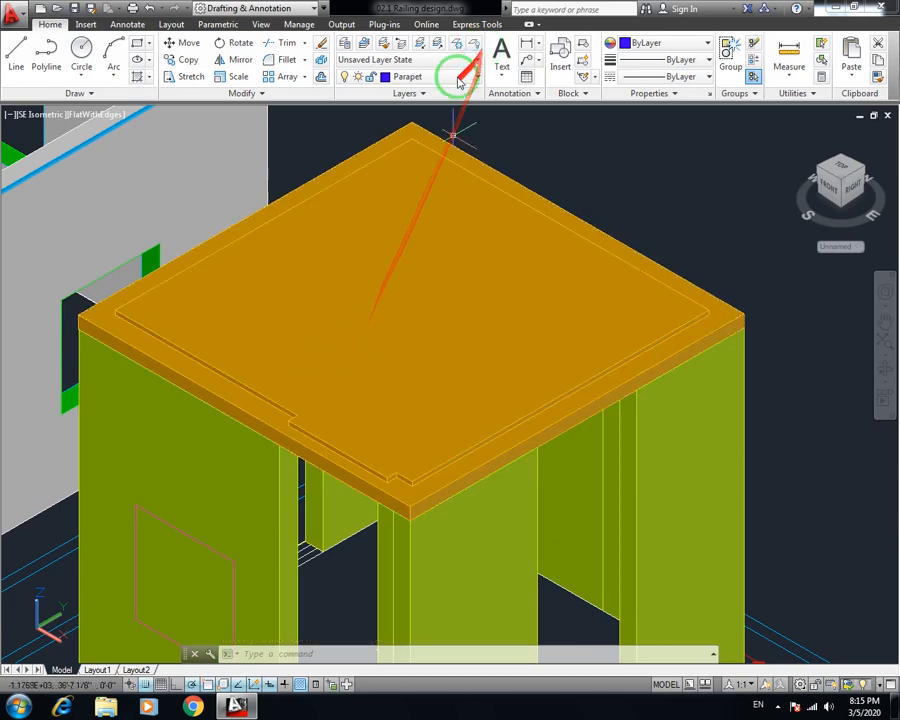
Turn off the roof layer to expose the parapet rectangle above the walls, and save the drawing
{"action": "left_click", "coordinate": [409, 85]}
{"action": "left_click", "coordinate": [347, 180]}
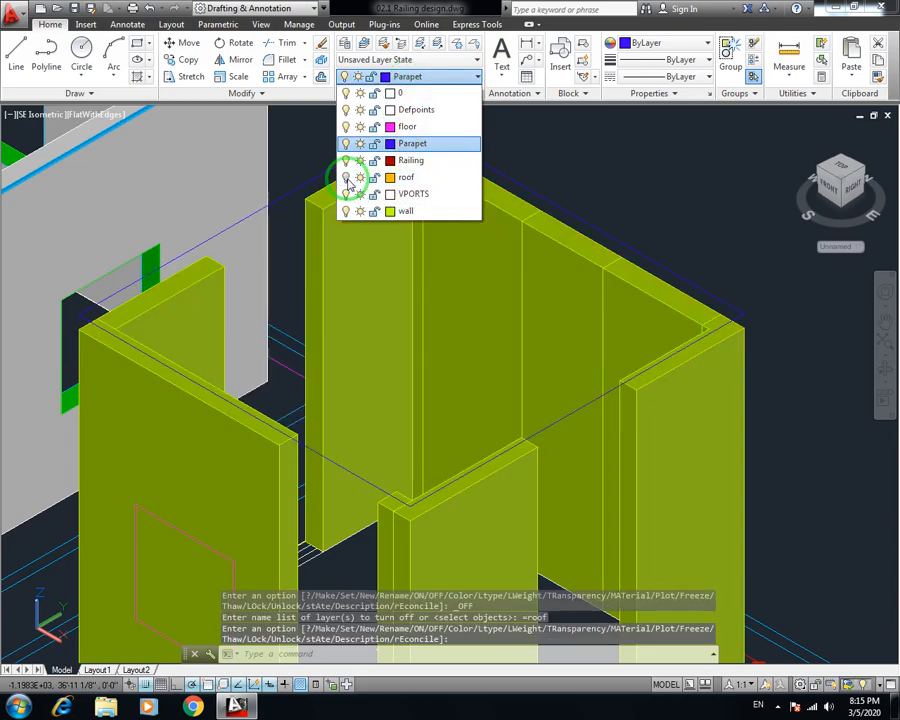
{"action": "left_click", "coordinate": [480, 194]}
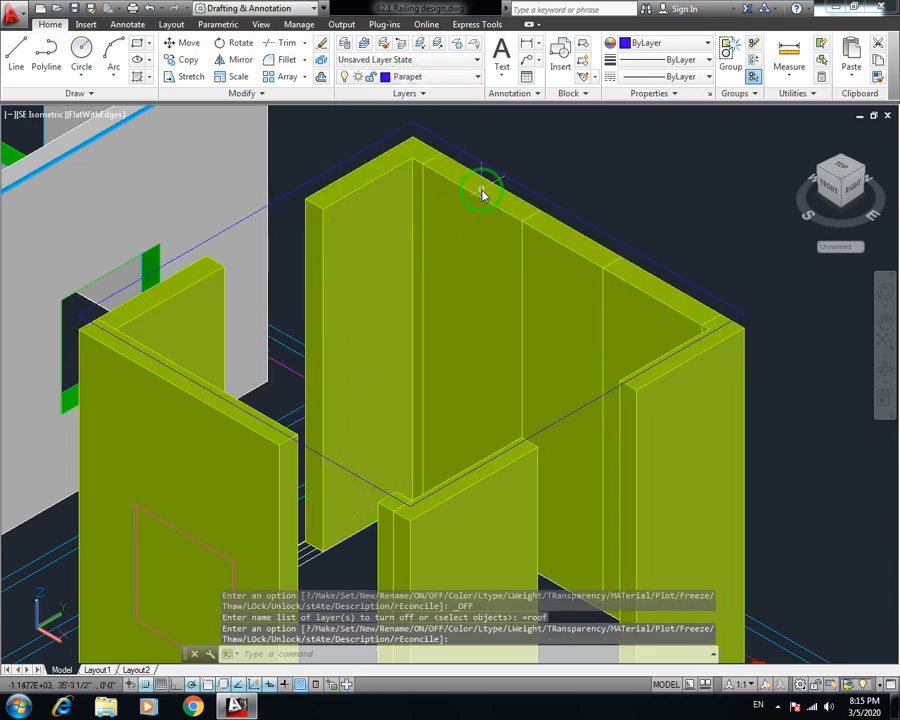
{"action": "left_click", "coordinate": [460, 224]}
{"action": "key", "text": "ctrl+s"}
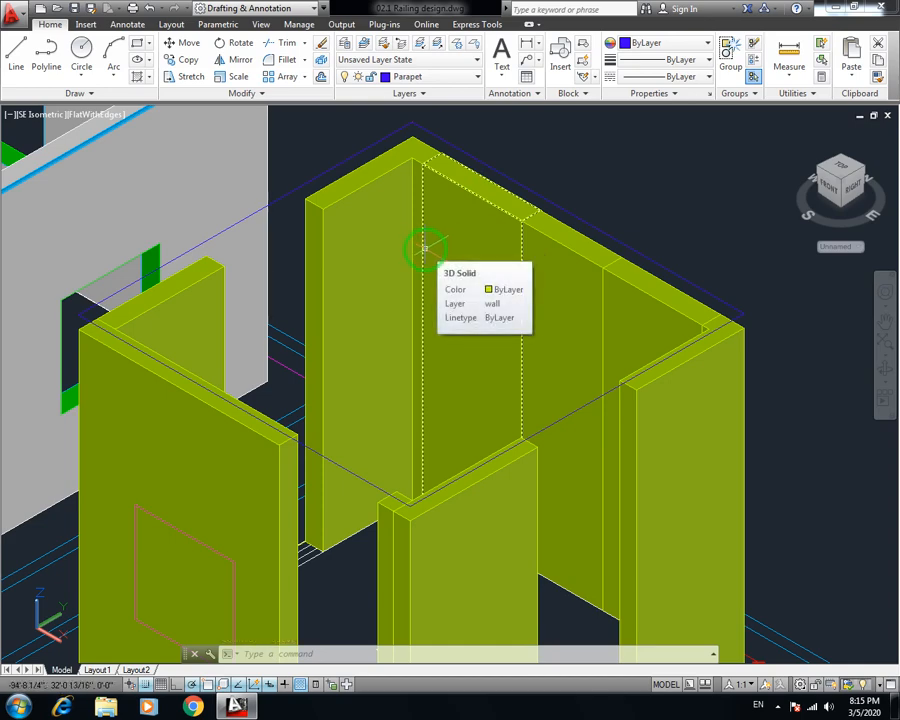
Switch the viewport to the Top view and frame the white and blue square grids beside the room models
{"action": "left_click_drag", "start_coordinate": [424, 247], "coordinate": [313, 338]}
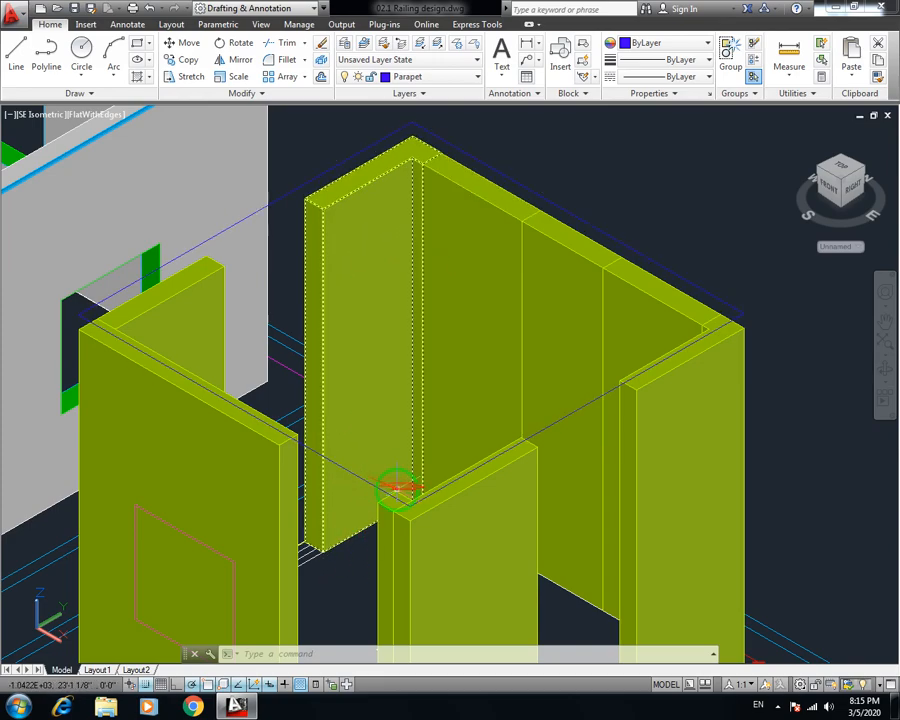
{"action": "middle_click_drag", "start_coordinate": [400, 489], "coordinate": [390, 483]}
{"action": "scroll", "coordinate": [424, 470], "scroll_direction": "down", "scroll_amount": 2}
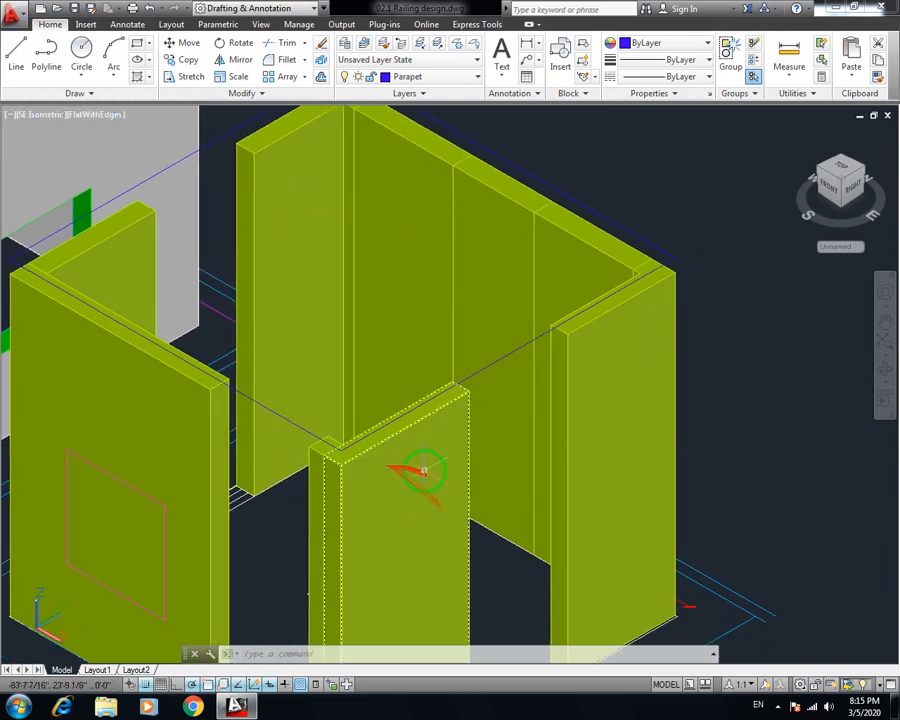
{"action": "middle_click_drag", "start_coordinate": [548, 483], "coordinate": [446, 434]}
{"action": "middle_click_drag", "start_coordinate": [890, 504], "coordinate": [778, 474]}
{"action": "scroll", "coordinate": [781, 505], "scroll_direction": "up", "scroll_amount": 6}
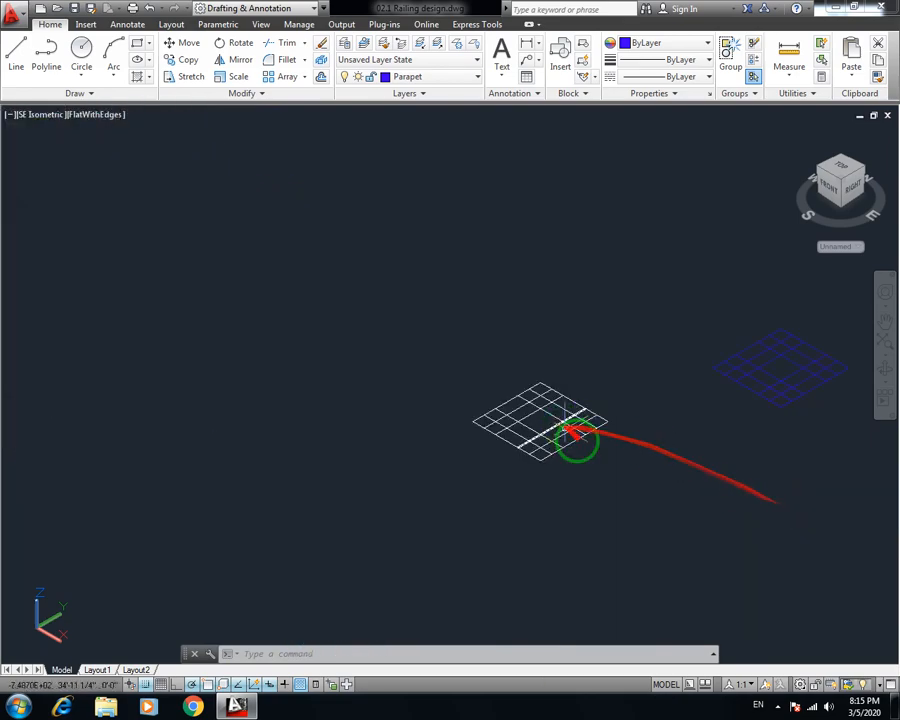
{"action": "scroll", "coordinate": [597, 445], "scroll_direction": "down", "scroll_amount": 8}
{"action": "middle_click_drag", "start_coordinate": [626, 461], "coordinate": [538, 442]}
{"action": "scroll", "coordinate": [494, 441], "scroll_direction": "up", "scroll_amount": 5}
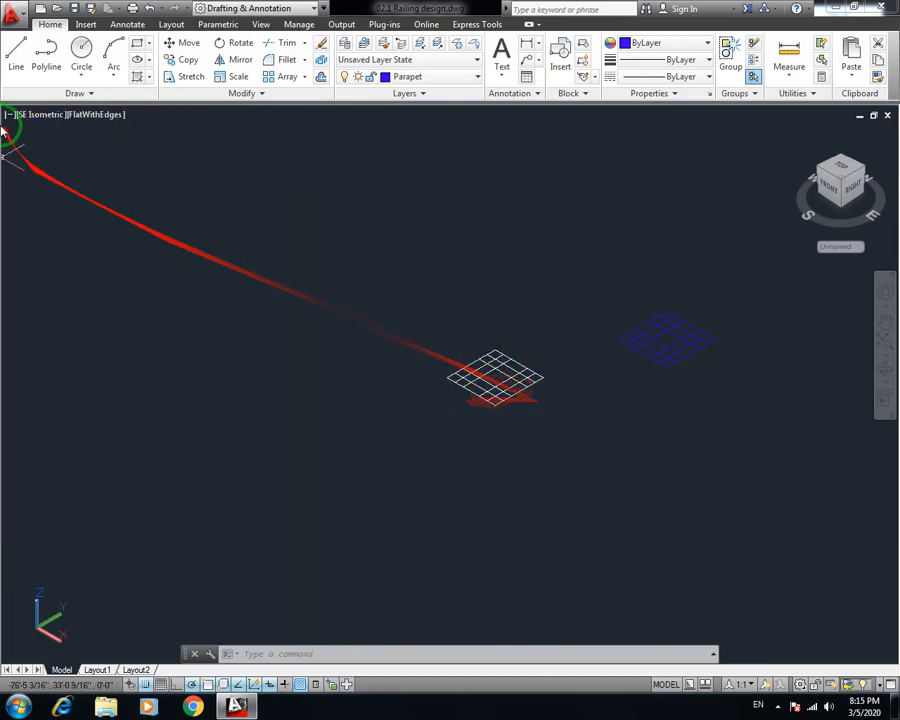
{"action": "left_click", "coordinate": [38, 116]}
{"action": "left_click", "coordinate": [70, 150]}
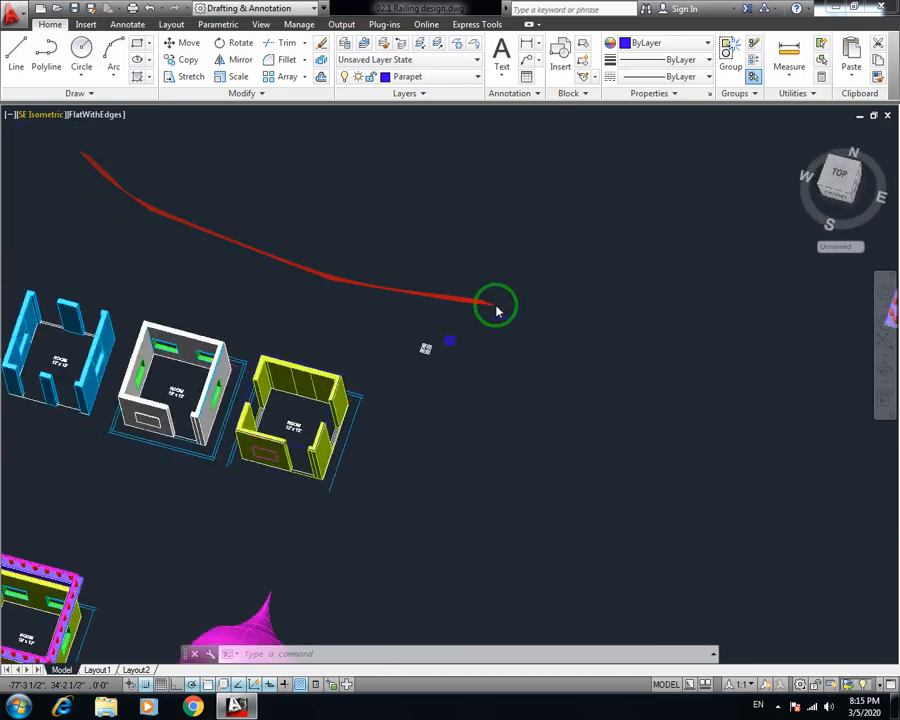
{"action": "scroll", "coordinate": [351, 246], "scroll_direction": "up", "scroll_amount": 8}
{"action": "scroll", "coordinate": [425, 351], "scroll_direction": "up", "scroll_amount": 3}
{"action": "middle_click_drag", "start_coordinate": [334, 249], "coordinate": [343, 350]}
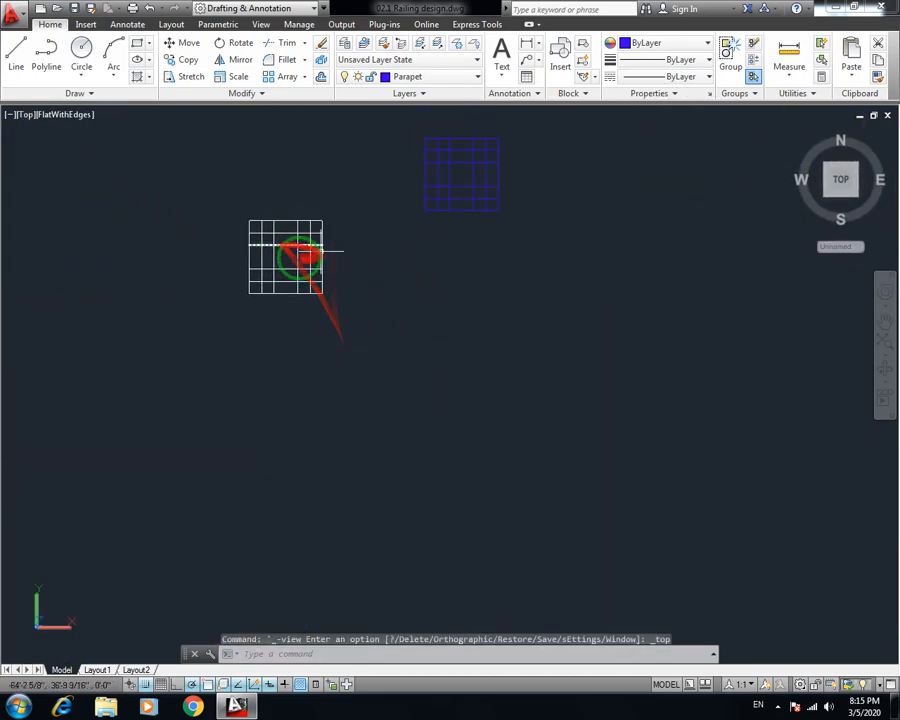
{"action": "middle_click_drag", "start_coordinate": [305, 256], "coordinate": [319, 296]}
{"action": "scroll", "coordinate": [470, 257], "scroll_direction": "up", "scroll_amount": 3}
{"action": "middle_click_drag", "start_coordinate": [438, 229], "coordinate": [470, 316]}
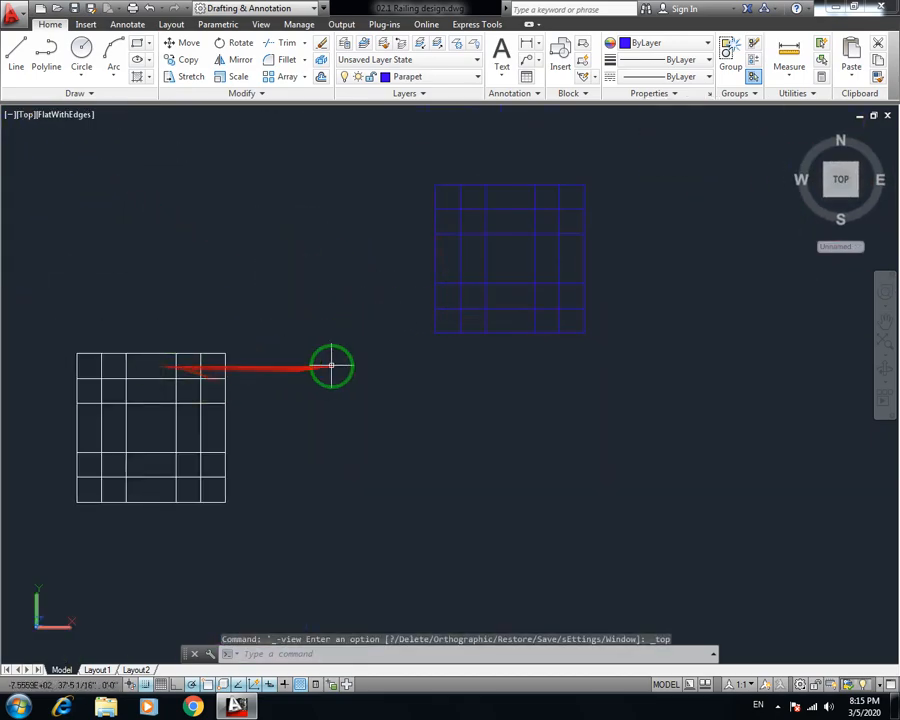
Draw an 18 by 18 inch rectangle in the empty area above the white square grid
{"action": "middle_click_drag", "start_coordinate": [331, 366], "coordinate": [456, 364]}
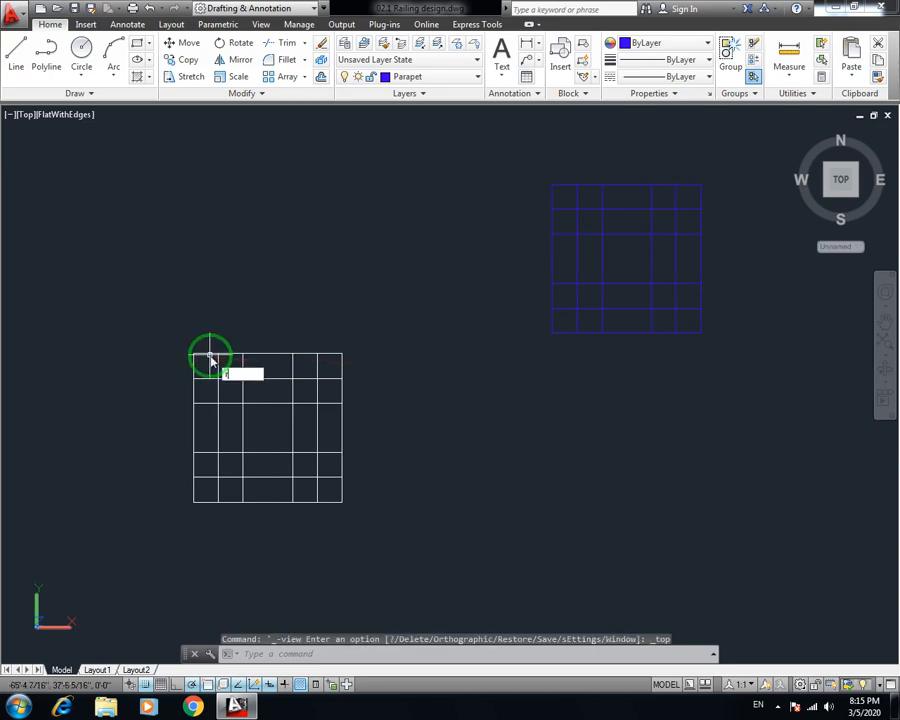
{"action": "type", "text": "rec"}
{"action": "key", "text": "Return"}
{"action": "left_click", "coordinate": [169, 147]}
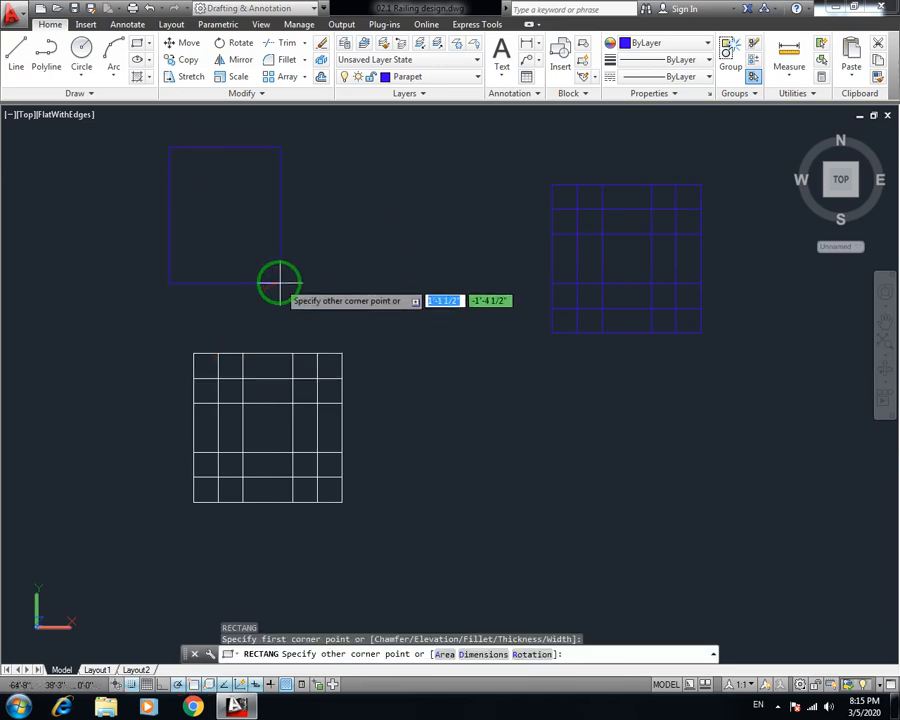
{"action": "type", "text": "1"}
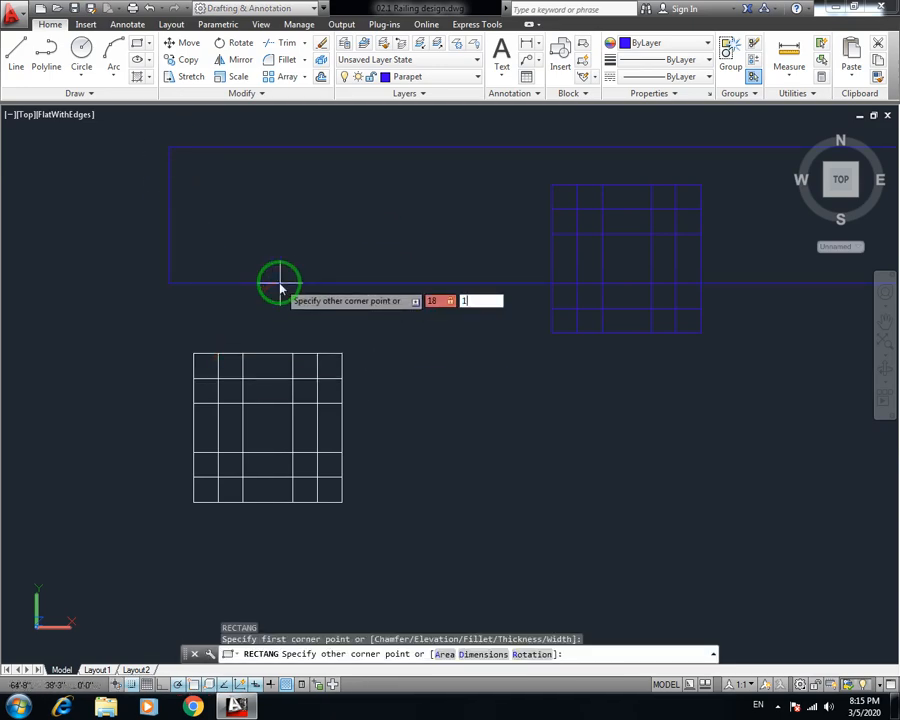
{"action": "type", "text": "8,18"}
{"action": "key", "text": "Return"}
{"action": "middle_click_drag", "start_coordinate": [266, 214], "coordinate": [286, 342]}
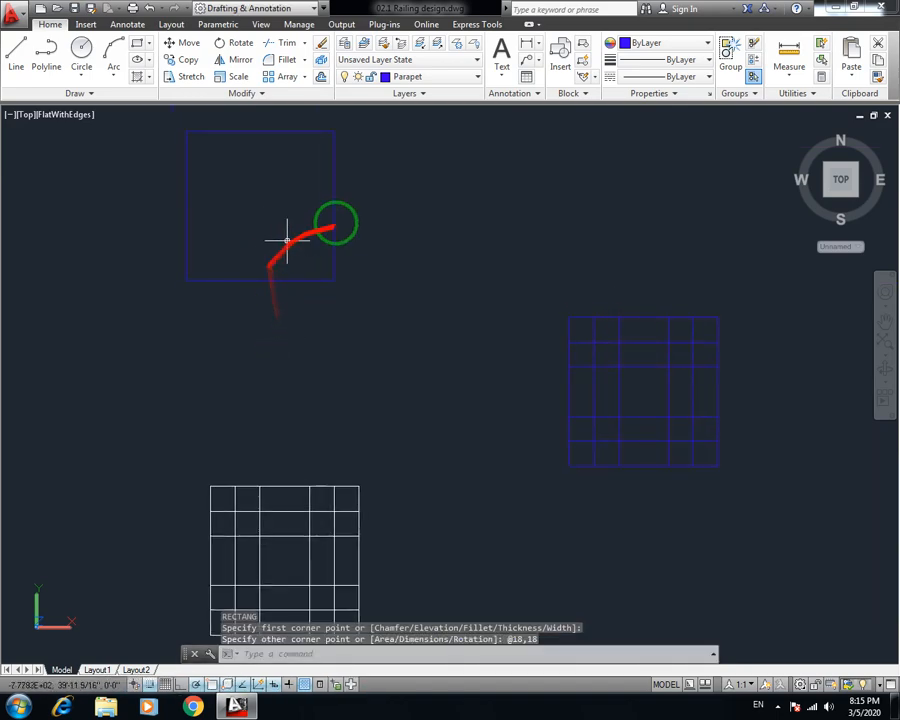
Explode the new square into separate lines
{"action": "left_click", "coordinate": [381, 181]}
{"action": "left_click", "coordinate": [175, 378]}
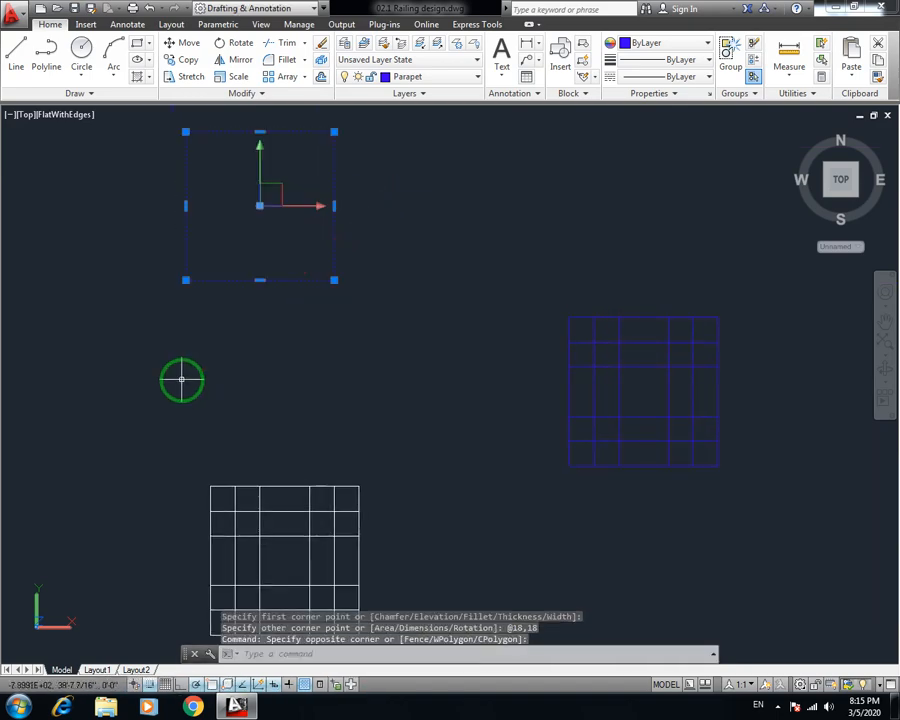
{"action": "type", "text": "x"}
{"action": "key", "text": "Return"}
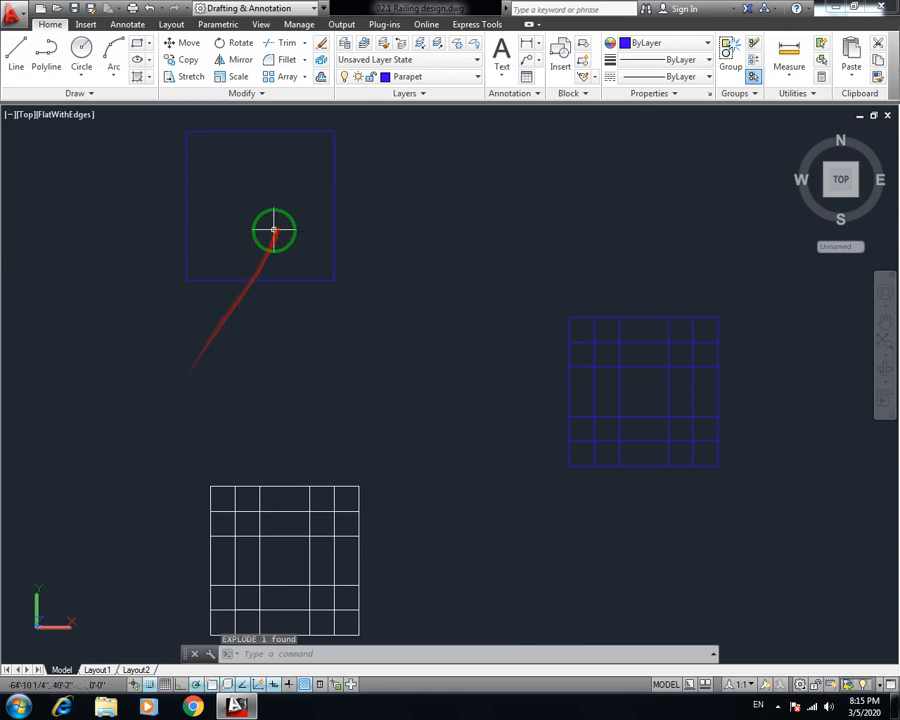
Offset the square's upper edge inward twice and its lower edge inward once, each by 3 inches
{"action": "type", "text": "o"}
{"action": "key", "text": "Return"}
{"action": "type", "text": "3"}
{"action": "key", "text": "Return"}
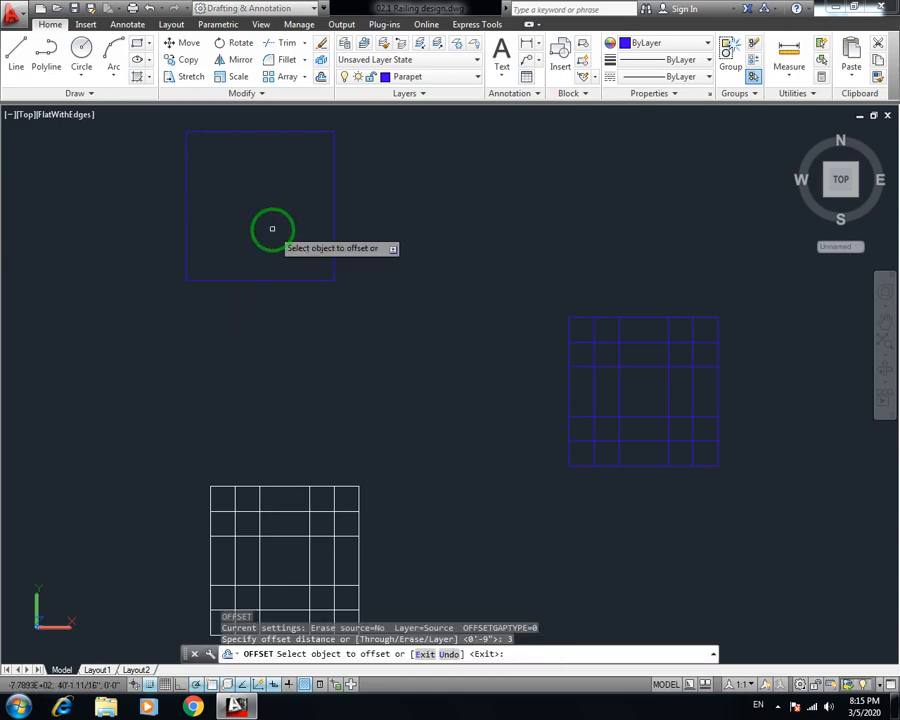
{"action": "left_click", "coordinate": [266, 133]}
{"action": "left_click", "coordinate": [267, 159]}
{"action": "left_click", "coordinate": [262, 156]}
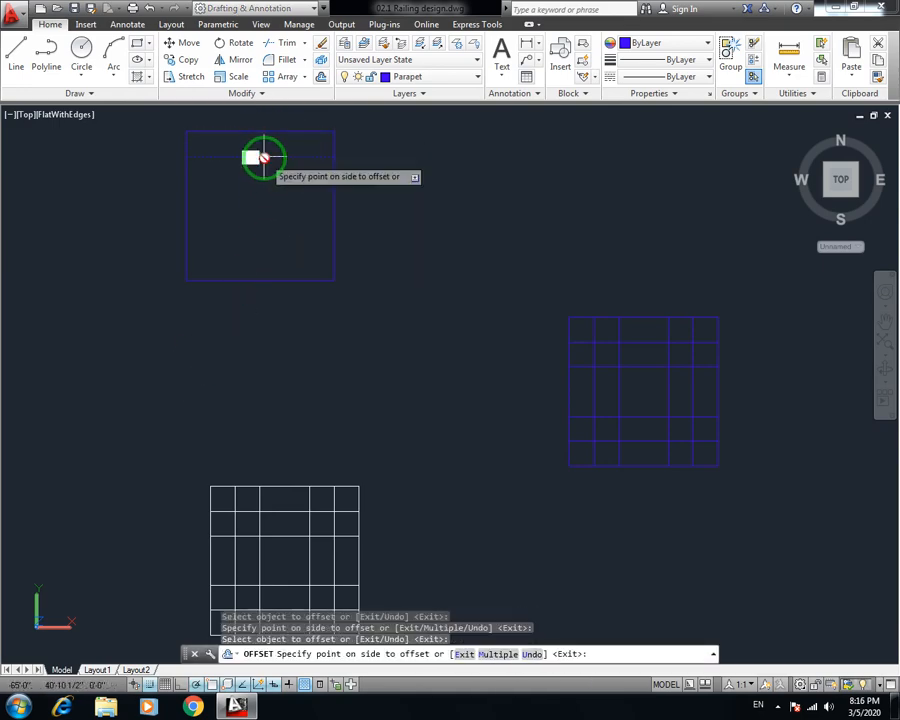
{"action": "left_click", "coordinate": [235, 195]}
{"action": "left_click", "coordinate": [247, 280]}
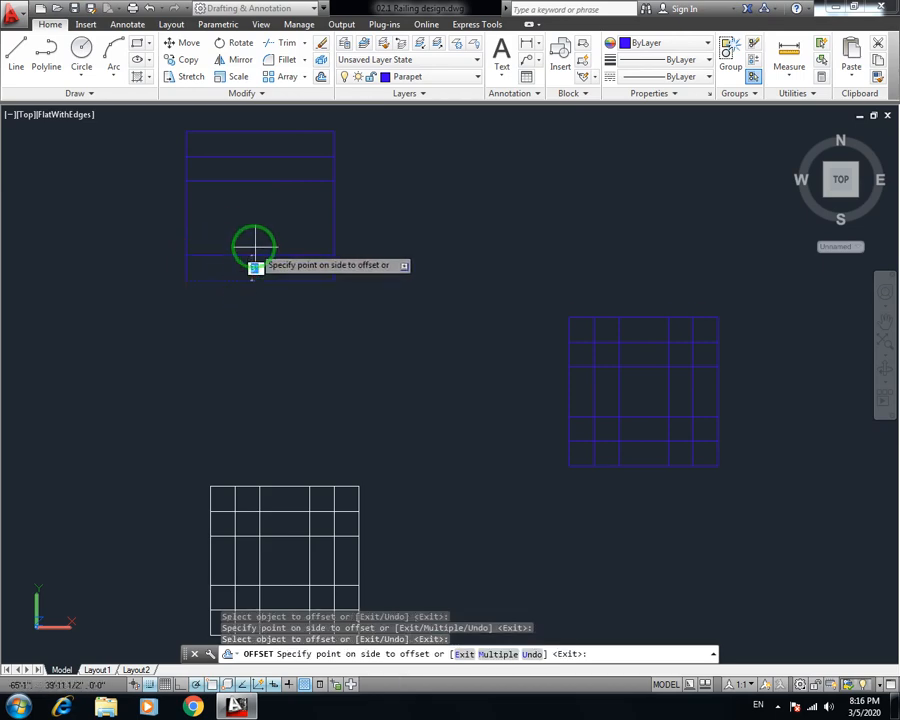
{"action": "left_click", "coordinate": [250, 254]}
{"action": "left_click", "coordinate": [245, 255]}
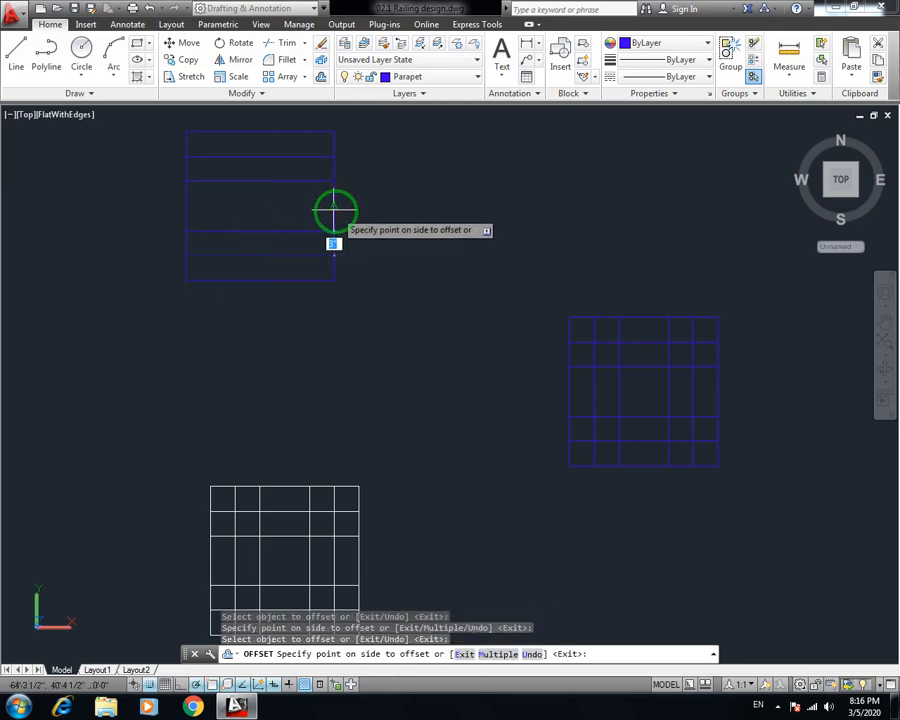
{"action": "key", "text": "Return"}
{"action": "key", "text": "Escape"}
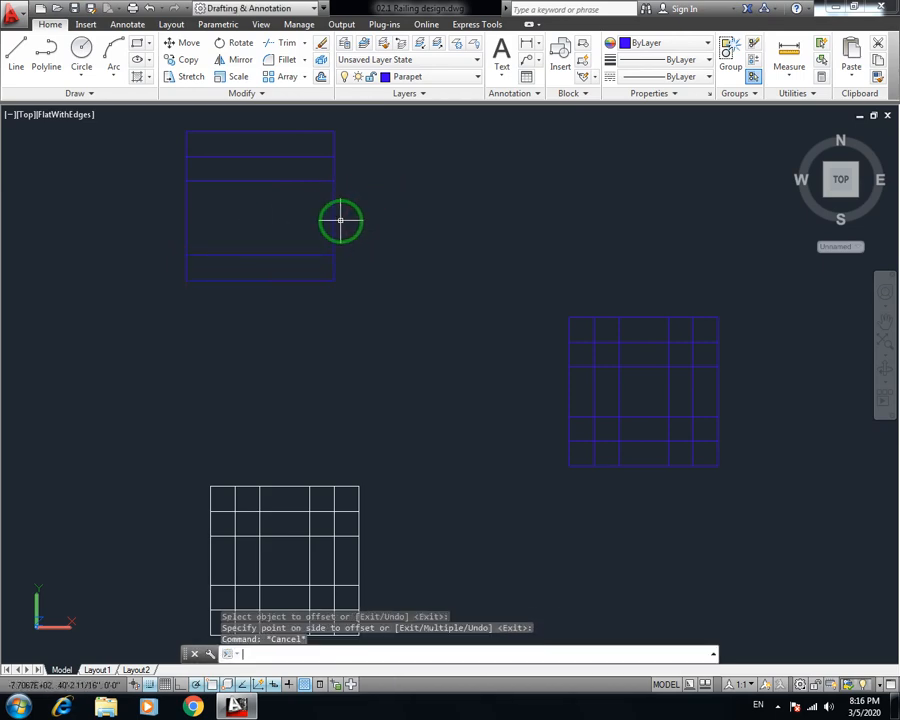
{"action": "type", "text": "o3"}
{"action": "key", "text": "Return"}
{"action": "key", "text": "Escape"}
{"action": "key", "text": "Escape"}
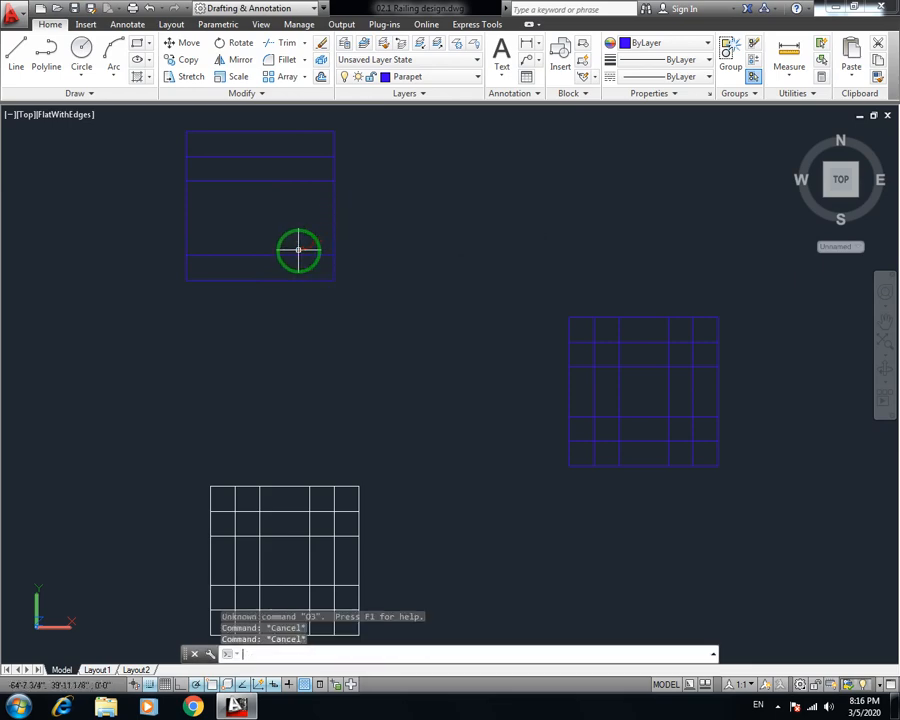
{"action": "type", "text": "o"}
{"action": "key", "text": "Return"}
{"action": "key", "text": "Escape"}
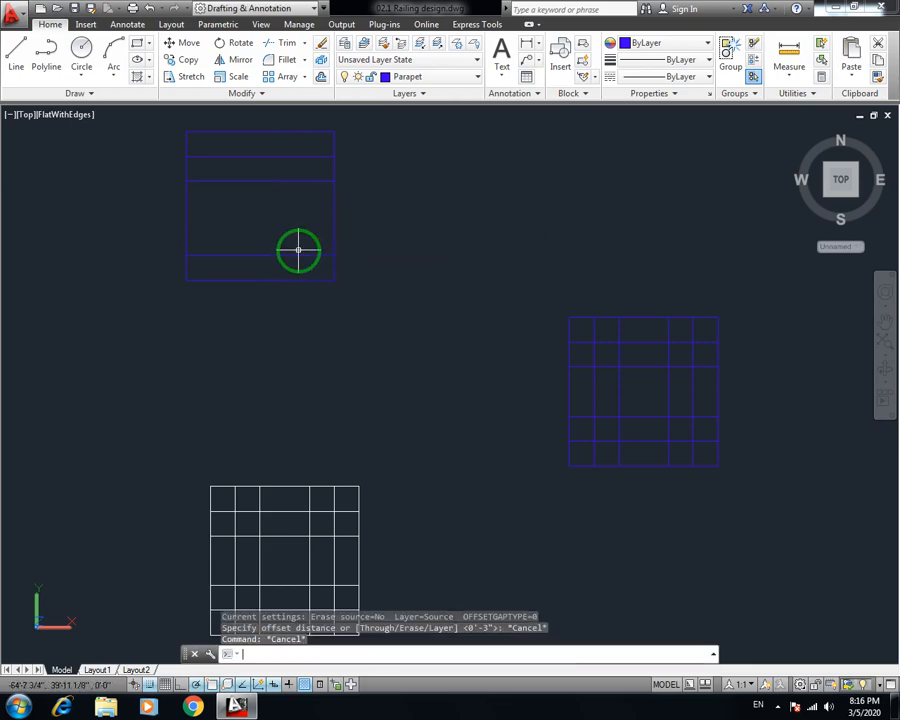
{"action": "type", "text": "o"}
{"action": "key", "text": "Return"}
{"action": "type", "text": "3"}
{"action": "key", "text": "Return"}
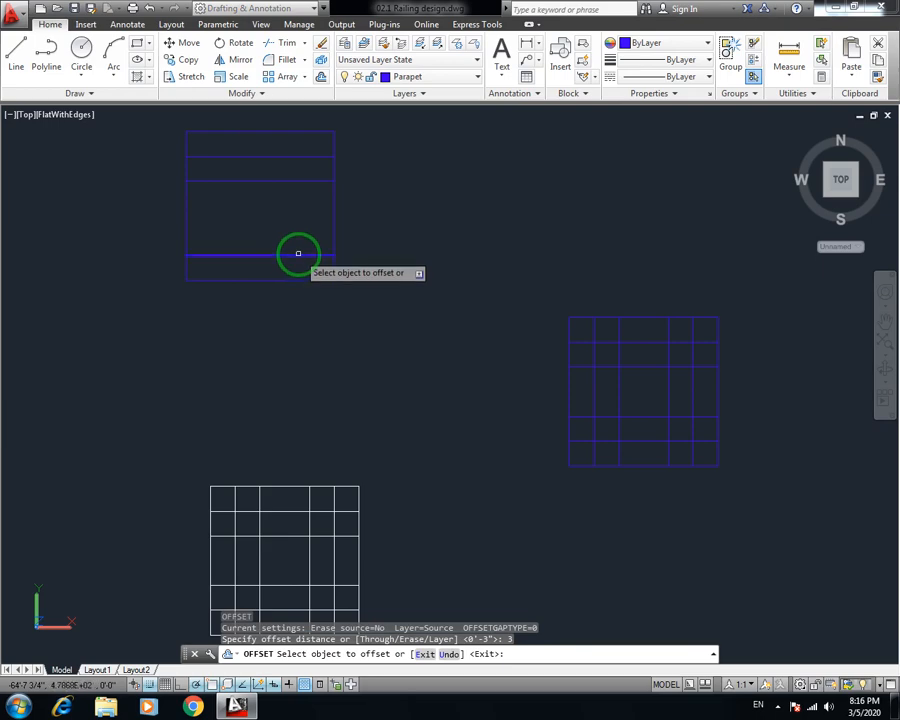
{"action": "left_click", "coordinate": [297, 254]}
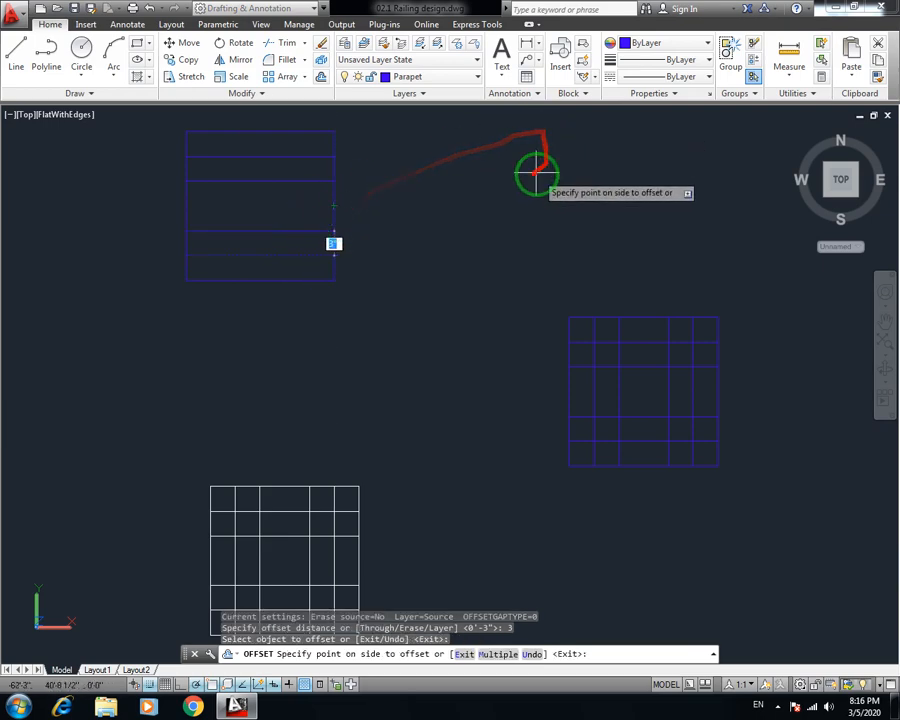
{"action": "key", "text": "Return"}
{"action": "key", "text": "Escape"}
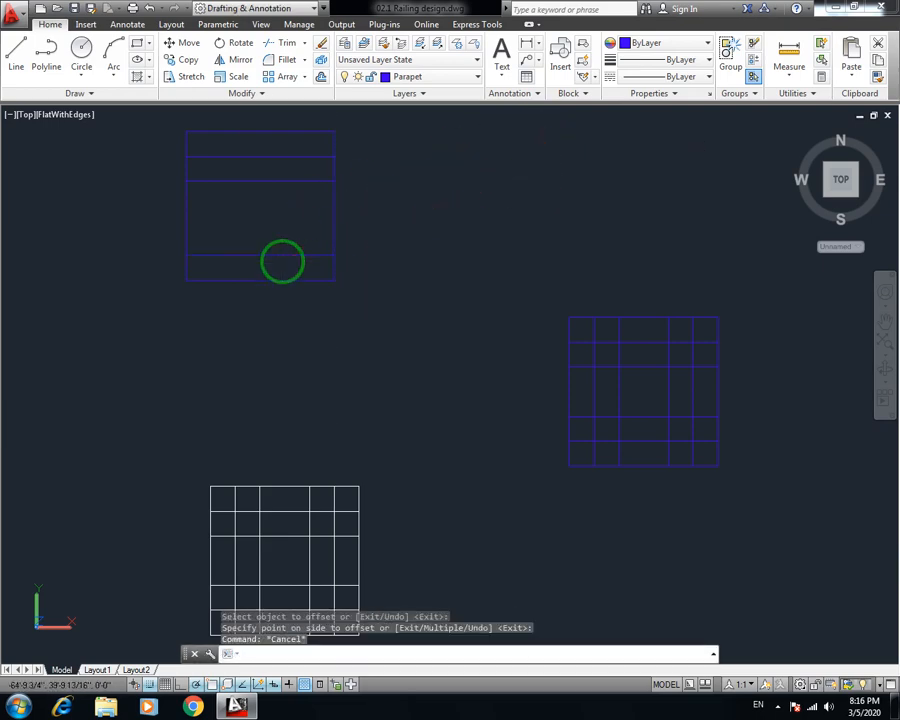
Offset the square's left edge inward twice at 3 inch spacing
{"action": "key", "text": "ctrl+s"}
{"action": "key", "text": "Return"}
{"action": "type", "text": "3"}
{"action": "key", "text": "Return"}
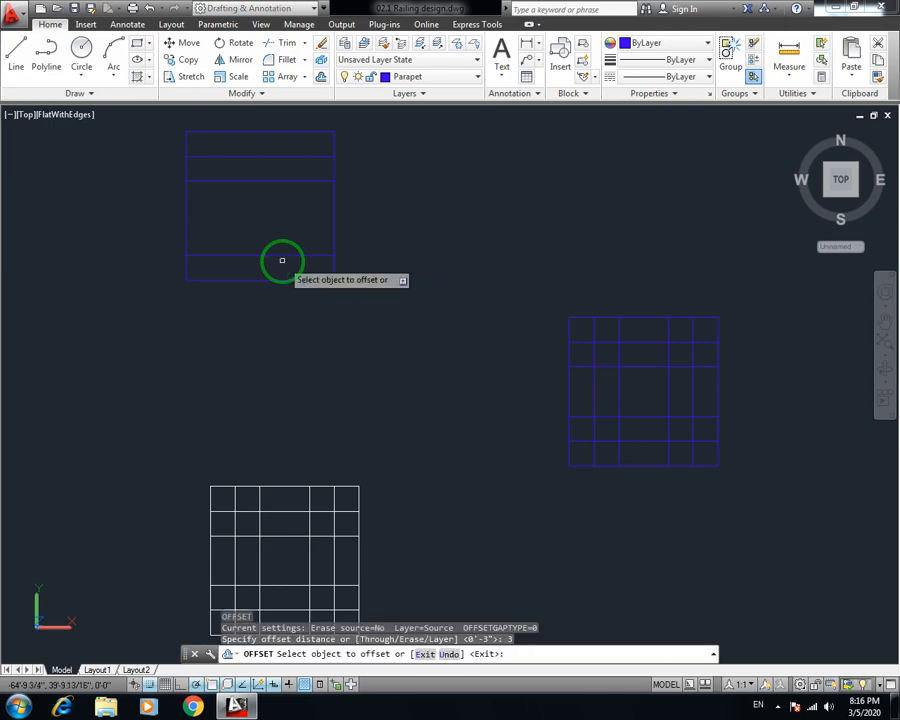
{"action": "left_click", "coordinate": [187, 211]}
{"action": "left_click", "coordinate": [227, 213]}
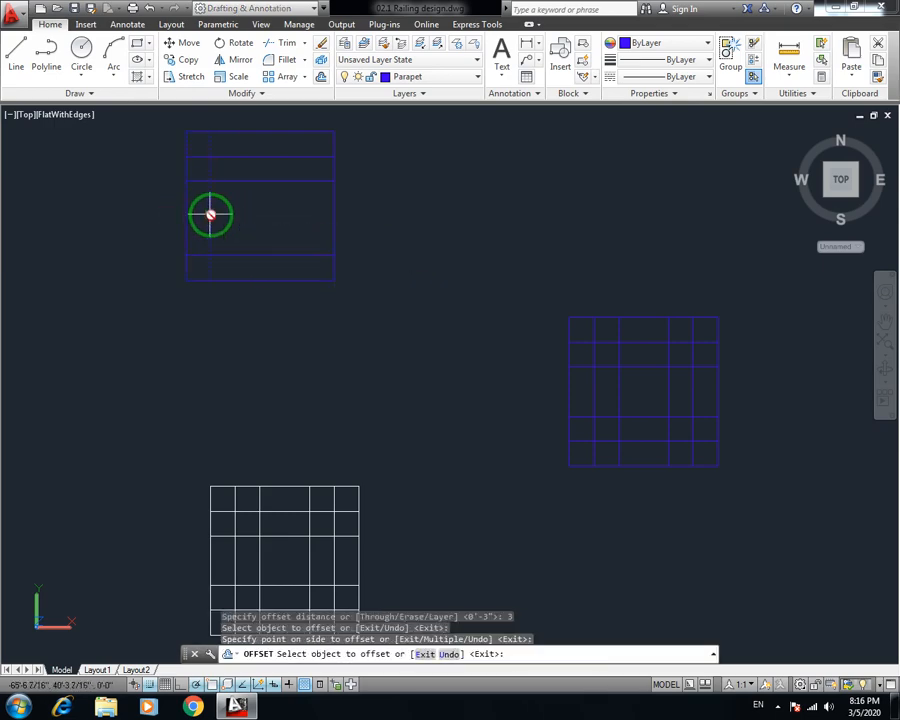
{"action": "left_click", "coordinate": [210, 212]}
{"action": "left_click", "coordinate": [260, 213]}
Offset the right edge inward twice and the lower inner line upward once by 3 inches, and save the drawing
{"action": "left_click", "coordinate": [335, 211]}
{"action": "left_click", "coordinate": [316, 220]}
{"action": "left_click", "coordinate": [309, 217]}
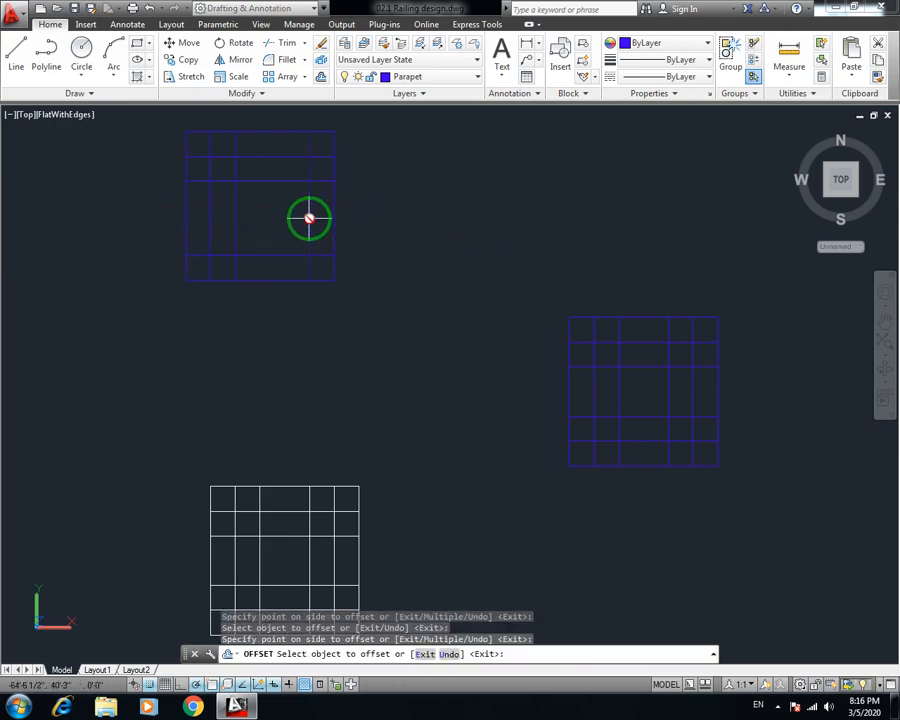
{"action": "left_click", "coordinate": [286, 221]}
{"action": "left_click", "coordinate": [262, 255]}
{"action": "left_click", "coordinate": [262, 238]}
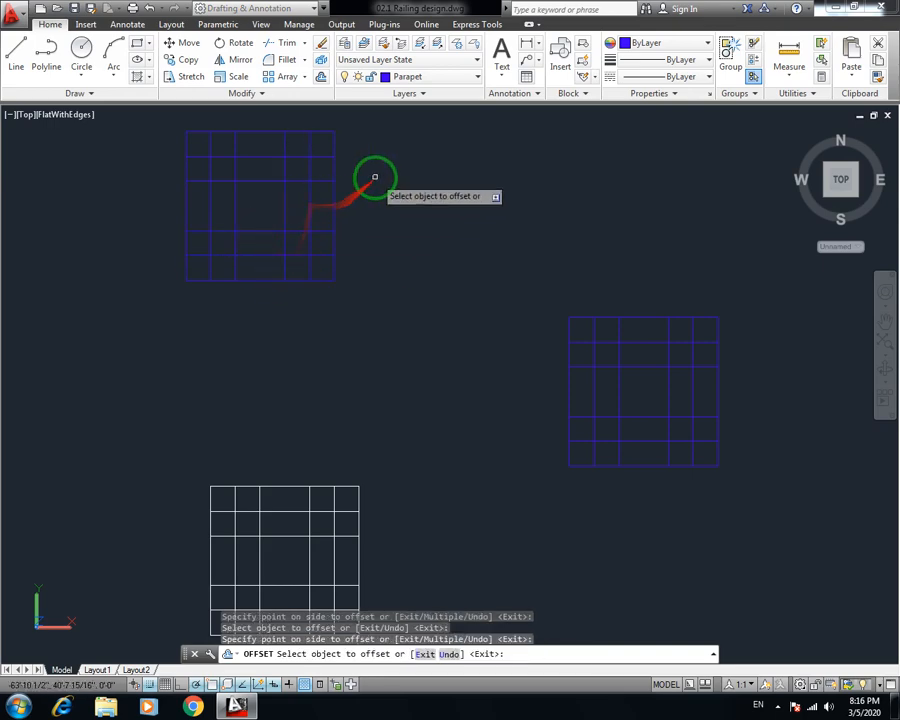
{"action": "key", "text": "Escape"}
{"action": "key", "text": "ctrl+s"}
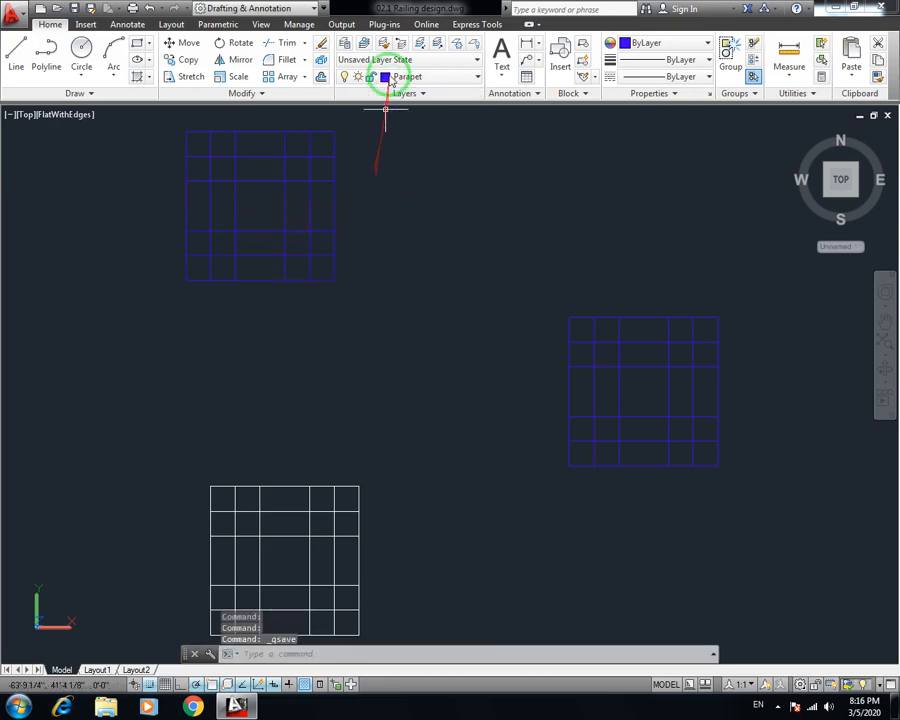
Move all lines of the new grid to layer 0 and save the drawing
{"action": "left_click", "coordinate": [366, 77]}
{"action": "left_click", "coordinate": [378, 77]}
{"action": "left_click", "coordinate": [353, 130]}
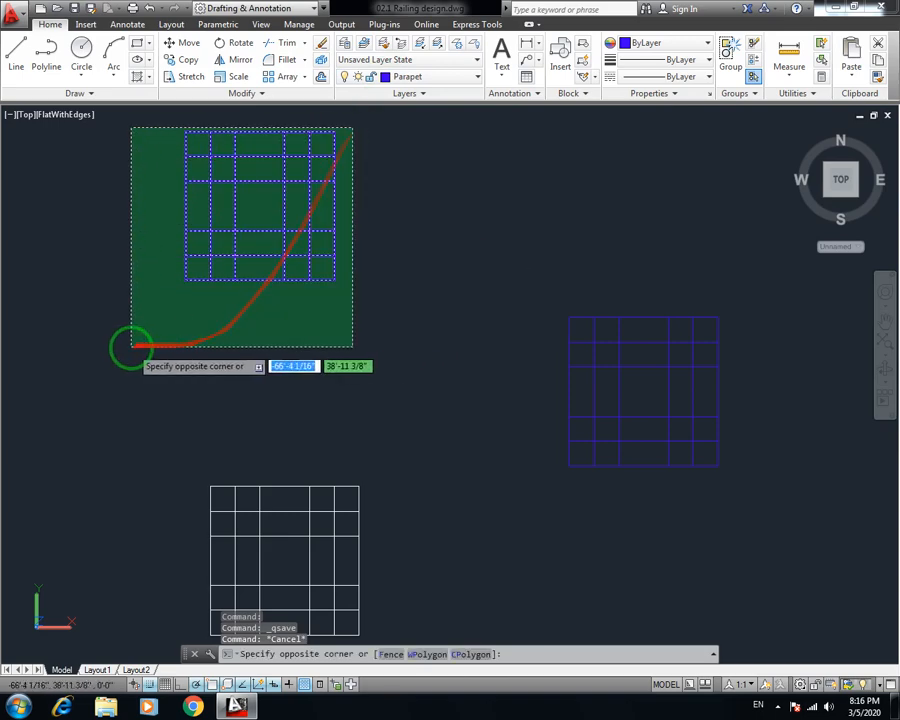
{"action": "left_click", "coordinate": [131, 346]}
{"action": "left_click", "coordinate": [428, 77]}
{"action": "left_click", "coordinate": [405, 94]}
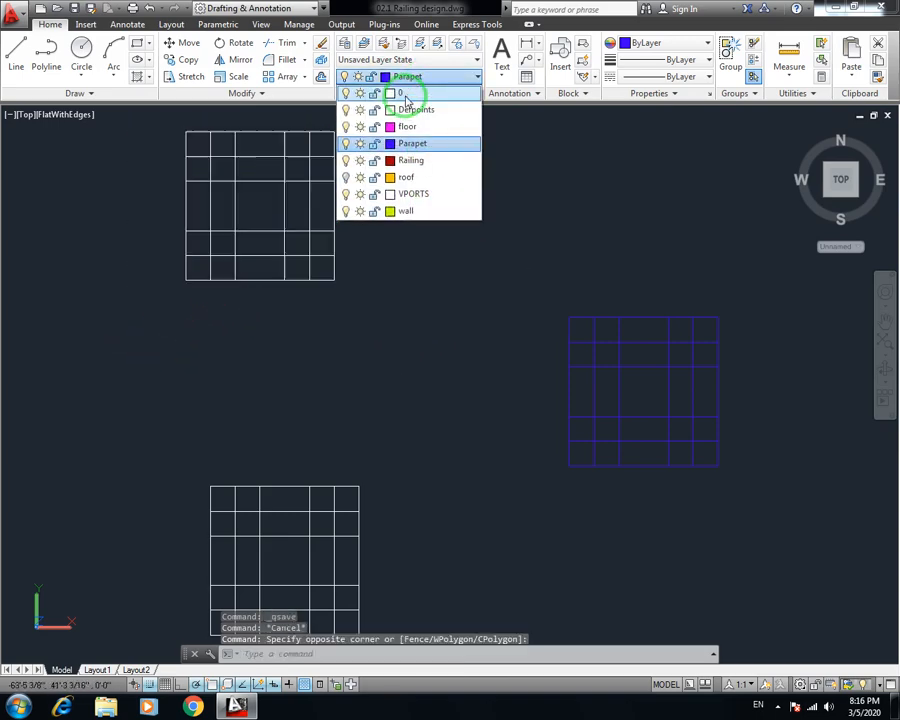
{"action": "key", "text": "Escape"}
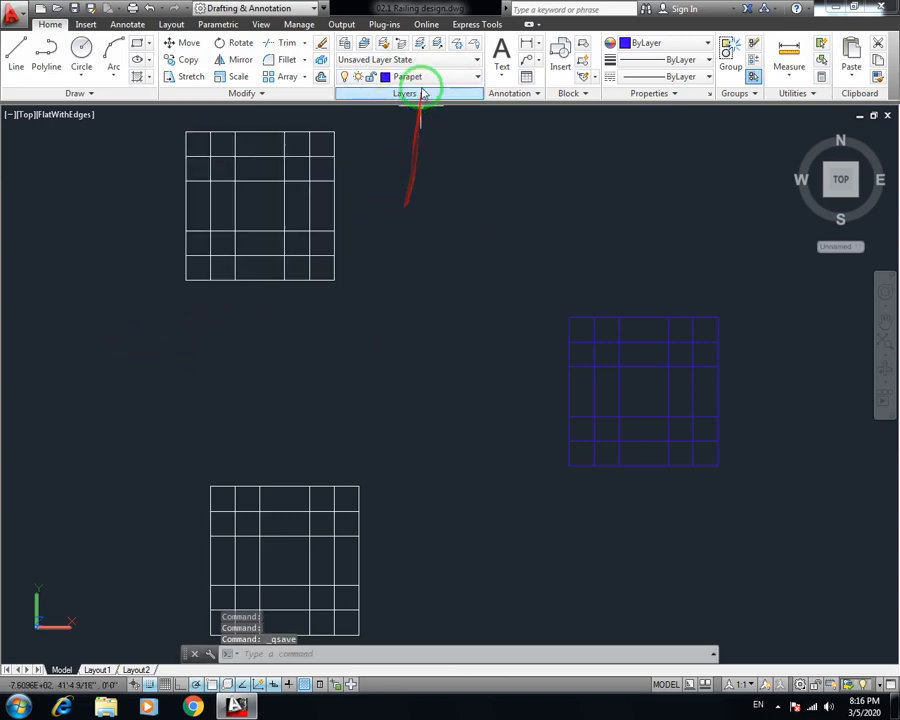
On the Parapet layer, start a polyline at the new grid's lower-left corner and step it 3 inches right, up, right and up along the grid
{"action": "left_click", "coordinate": [426, 78]}
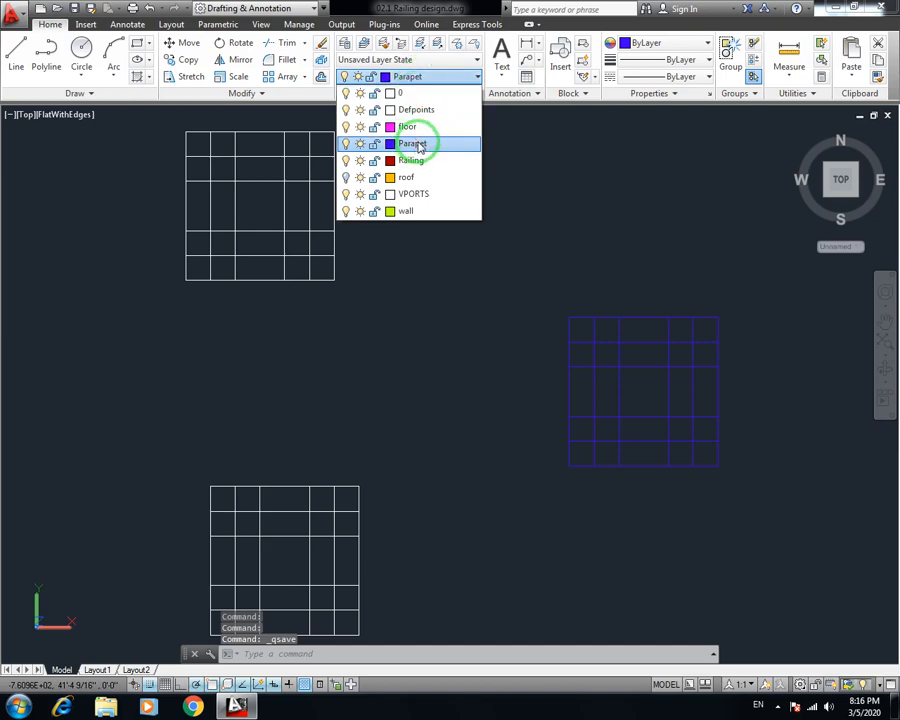
{"action": "left_click", "coordinate": [416, 145]}
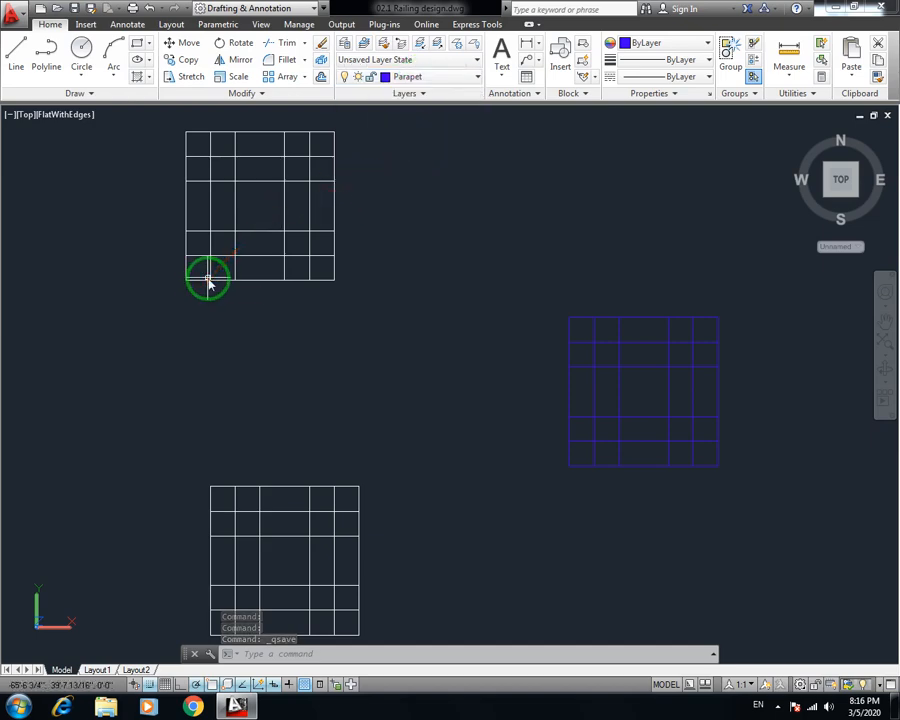
{"action": "type", "text": "pl"}
{"action": "key", "text": "Return"}
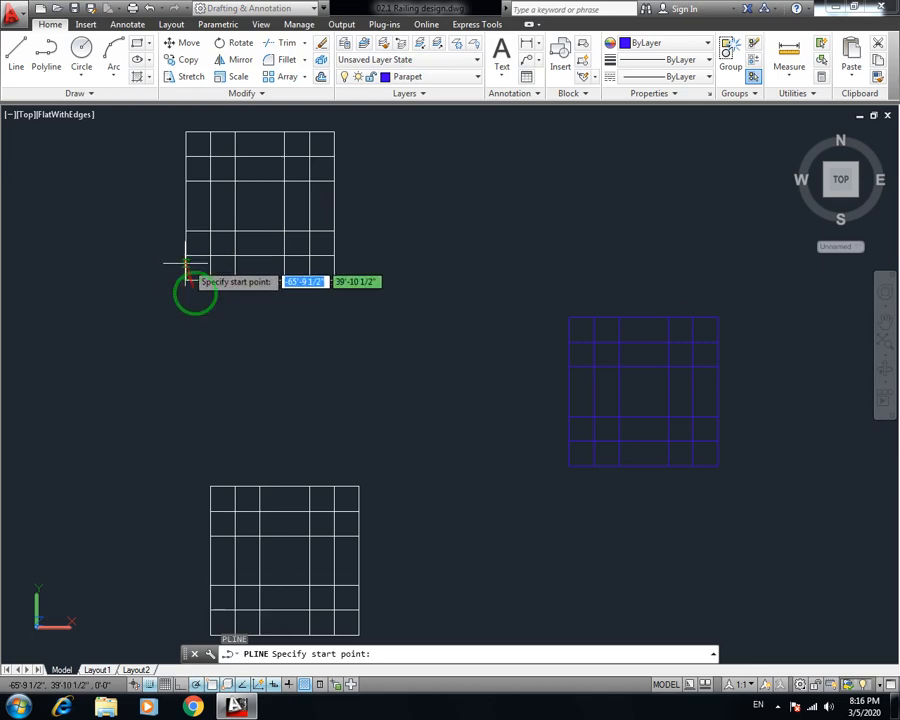
{"action": "left_click", "coordinate": [185, 280]}
{"action": "left_click", "coordinate": [209, 279]}
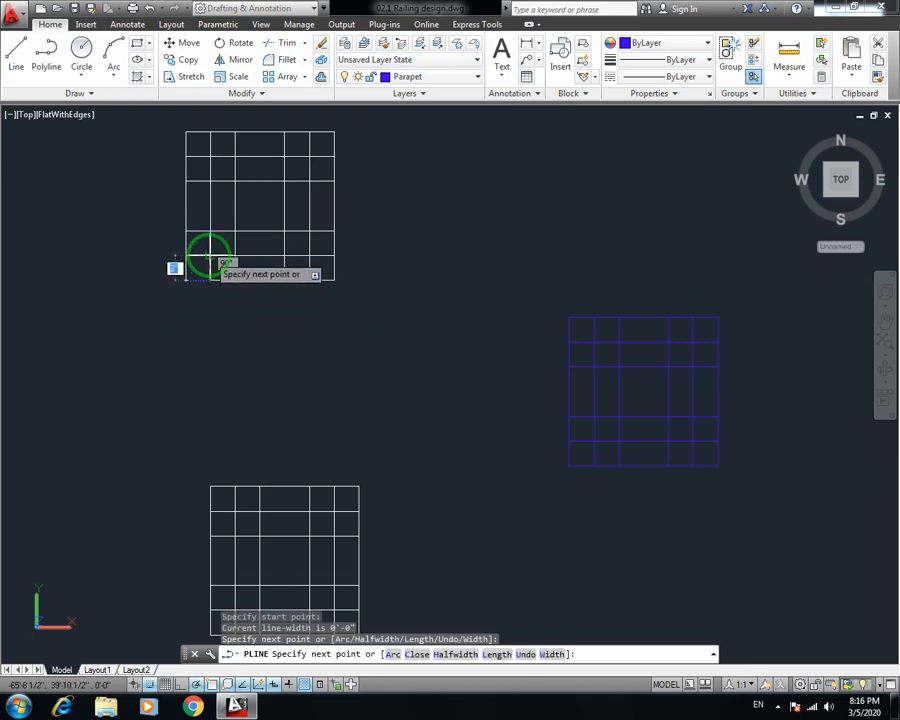
{"action": "left_click", "coordinate": [235, 255]}
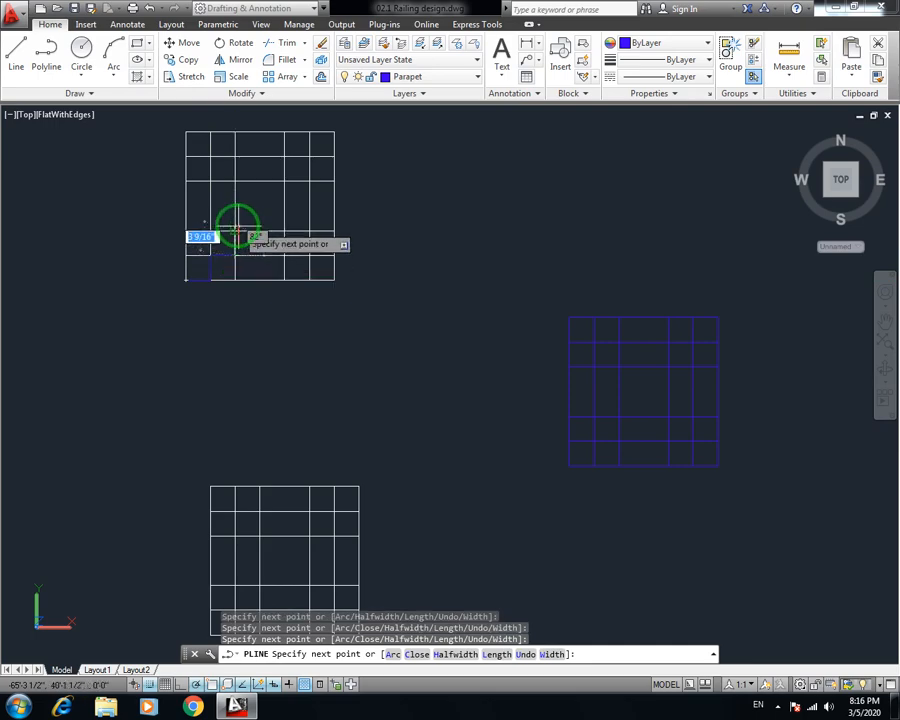
Continue the polyline with a quarter arc curving up and right to the grid intersection 6 inches over and 6 inches up
{"action": "scroll", "coordinate": [235, 232], "scroll_direction": "up", "scroll_amount": 5}
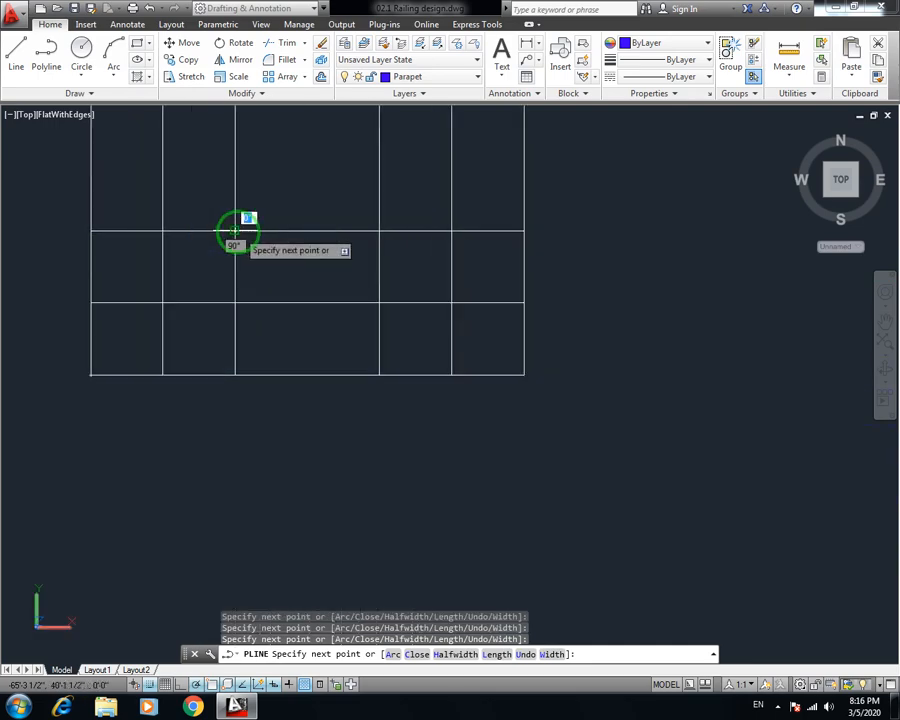
{"action": "type", "text": "a"}
{"action": "key", "text": "Return"}
{"action": "middle_click_drag", "start_coordinate": [275, 184], "coordinate": [271, 314]}
{"action": "left_click", "coordinate": [374, 217]}
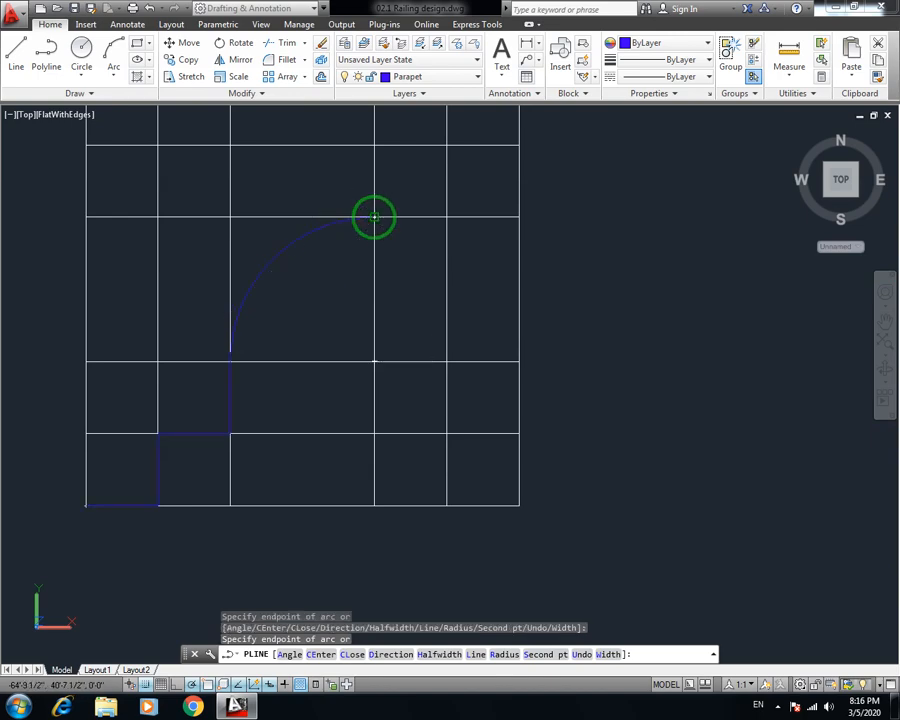
Continue the polyline with straight segments 3 inches up, right and up, and back along the top edge to the grid's upper-left corner
{"action": "type", "text": "l"}
{"action": "key", "text": "Return"}
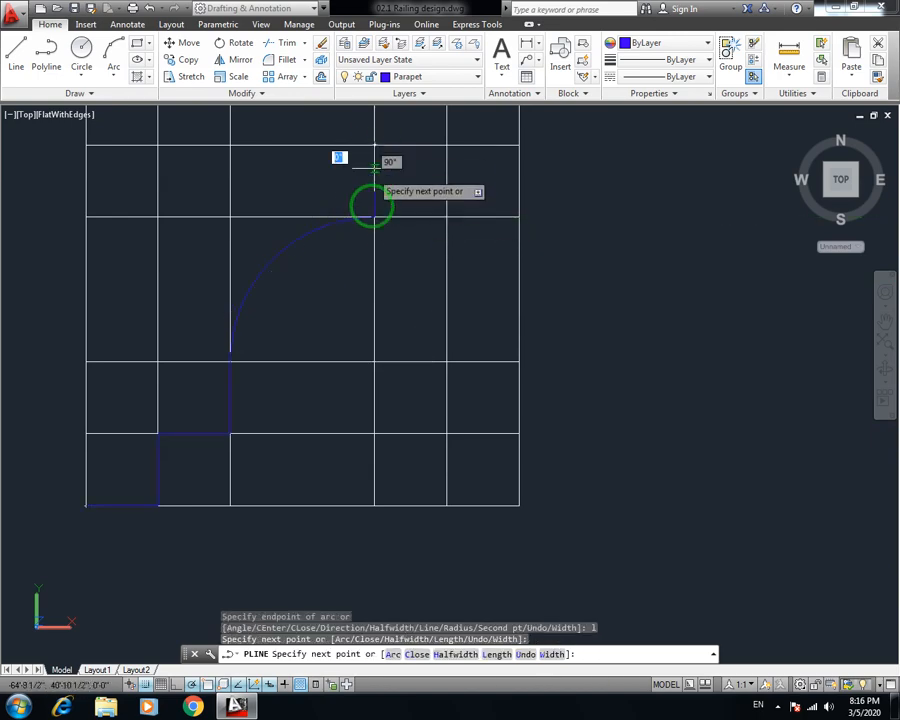
{"action": "middle_click_drag", "start_coordinate": [366, 206], "coordinate": [356, 316]}
{"action": "left_click", "coordinate": [429, 267]}
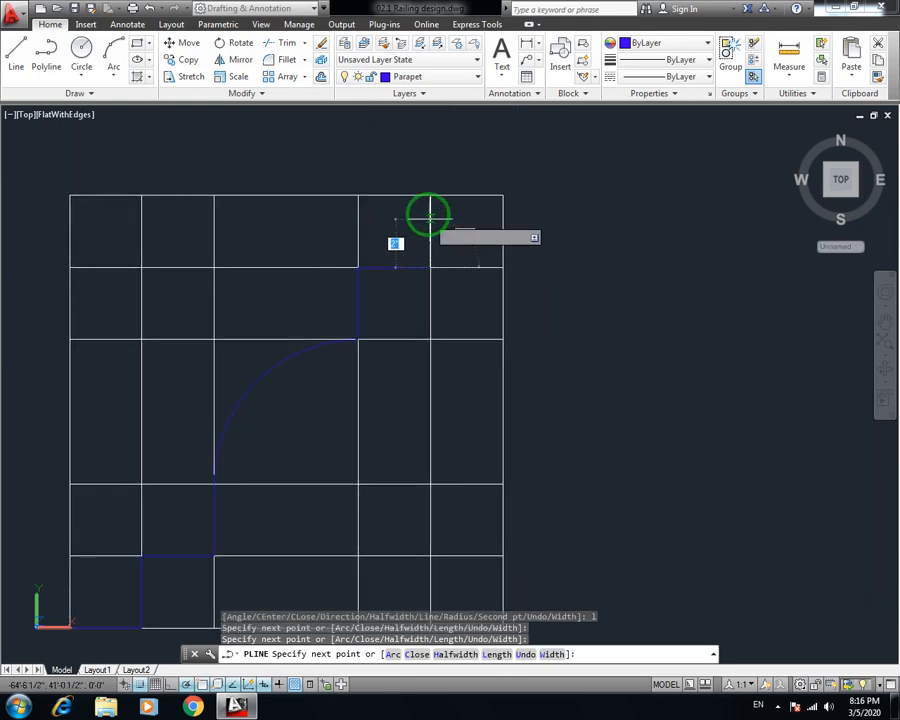
{"action": "left_click", "coordinate": [429, 195]}
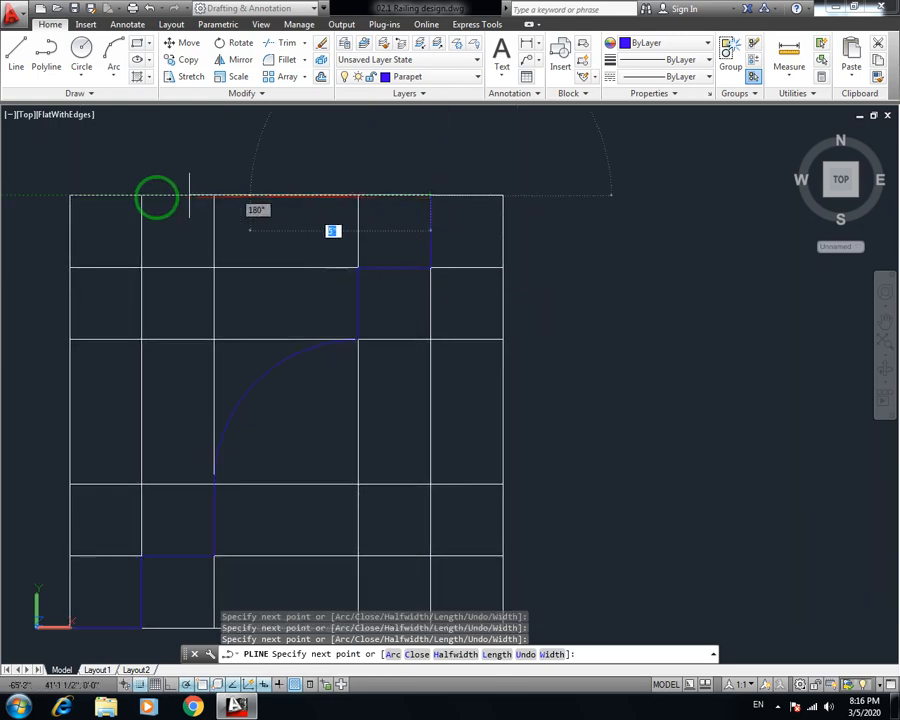
{"action": "left_click", "coordinate": [69, 195]}
Run the polyline down to the grid's lower-left corner, close it, and save the drawing
{"action": "middle_click_drag", "start_coordinate": [91, 326], "coordinate": [158, 184]}
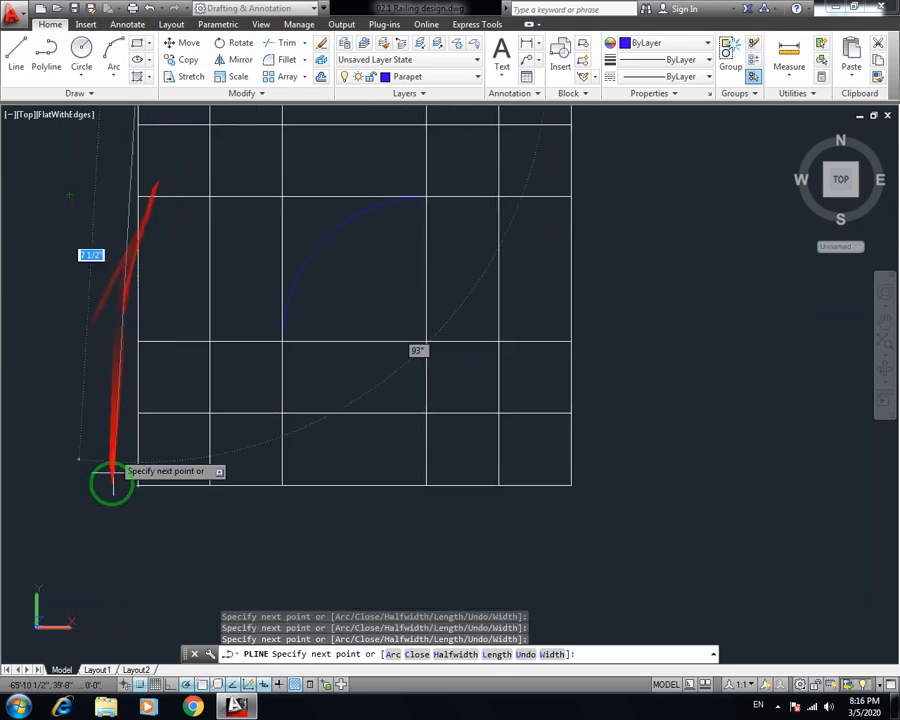
{"action": "left_click", "coordinate": [137, 341]}
{"action": "key", "text": "ctrl+z"}
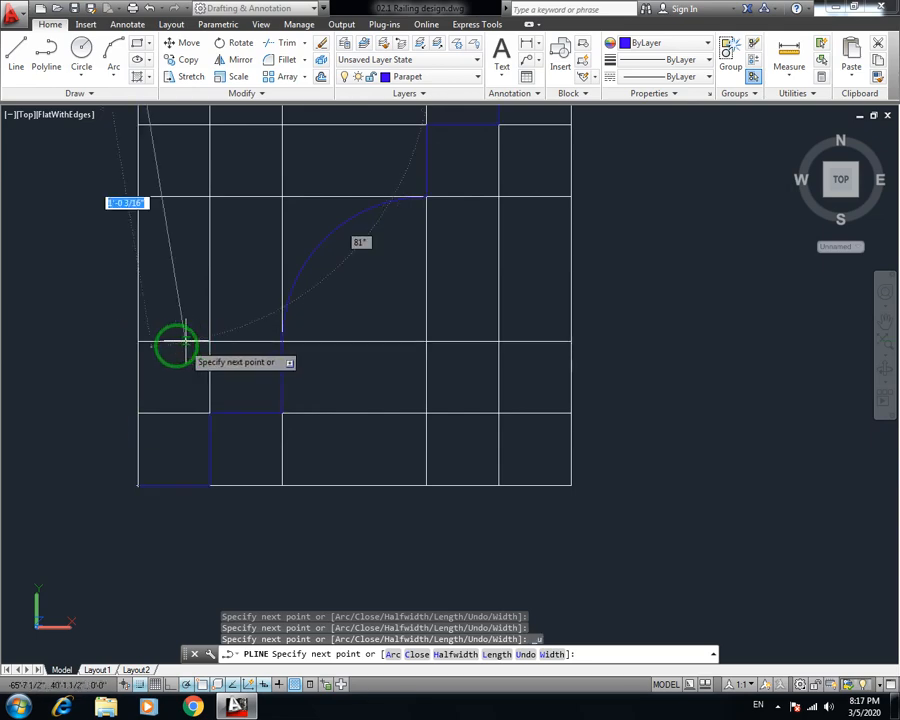
{"action": "left_click", "coordinate": [137, 485]}
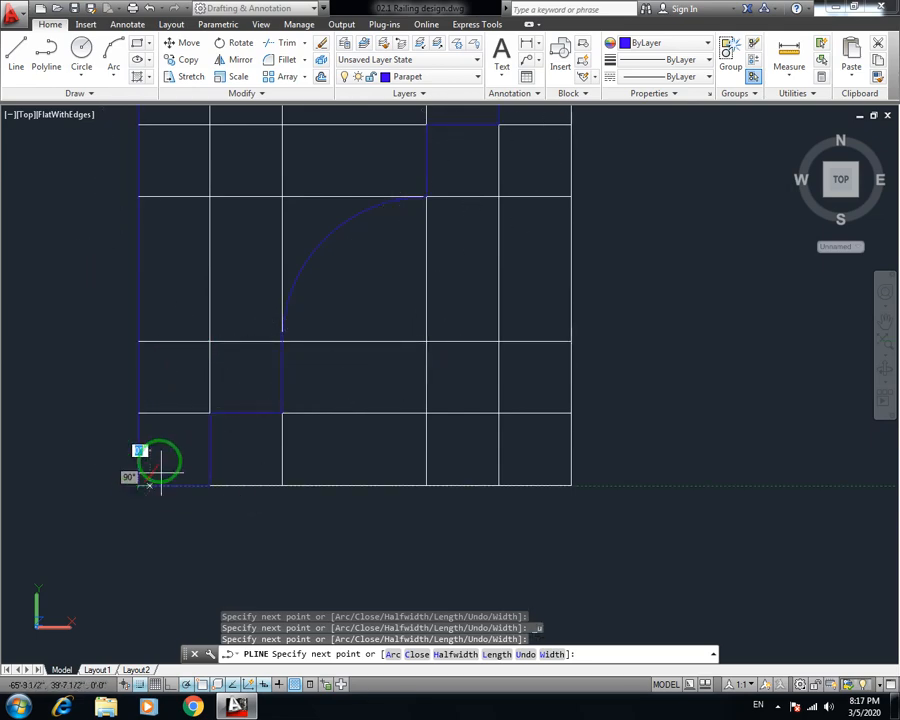
{"action": "type", "text": "c"}
{"action": "key", "text": "Return"}
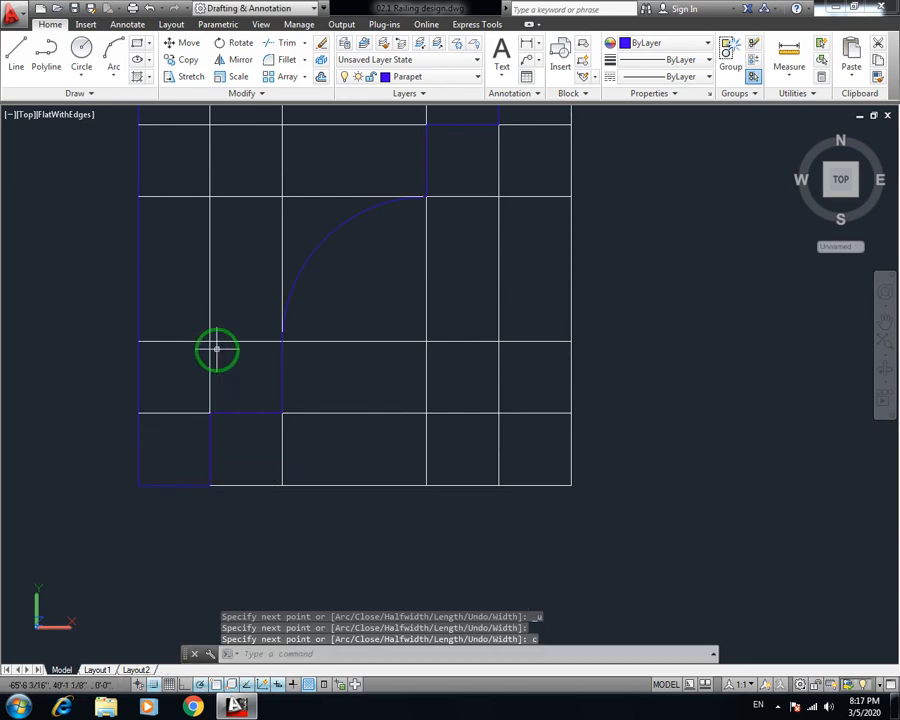
{"action": "key", "text": "ctrl+s"}
Move the closed parapet profile off the grid to the empty space on its left, and save the drawing
{"action": "scroll", "coordinate": [240, 389], "scroll_direction": "down", "scroll_amount": 5}
{"action": "left_click", "coordinate": [262, 350]}
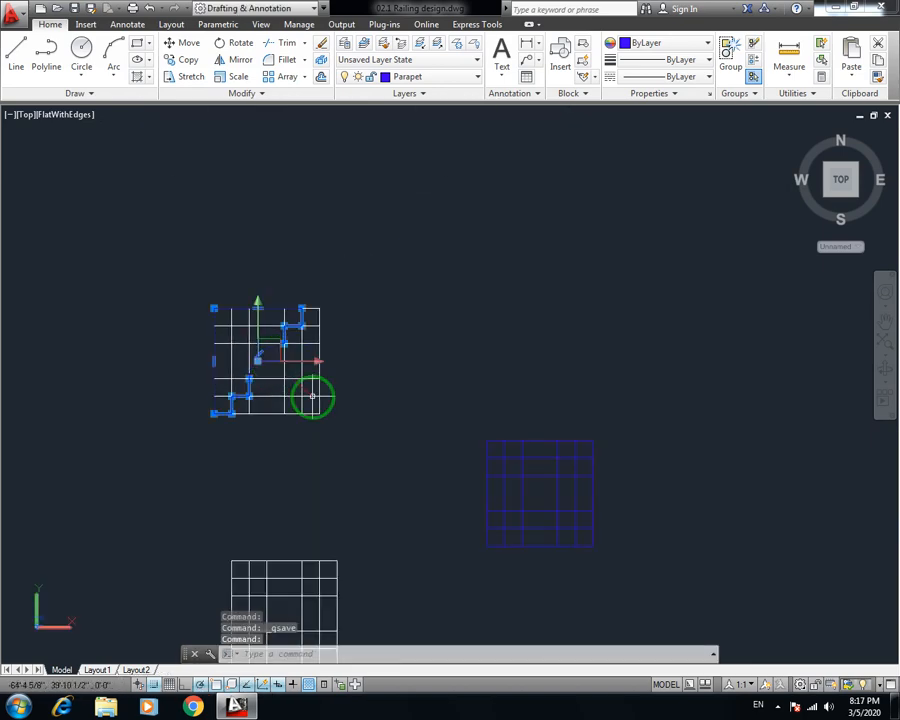
{"action": "type", "text": "m"}
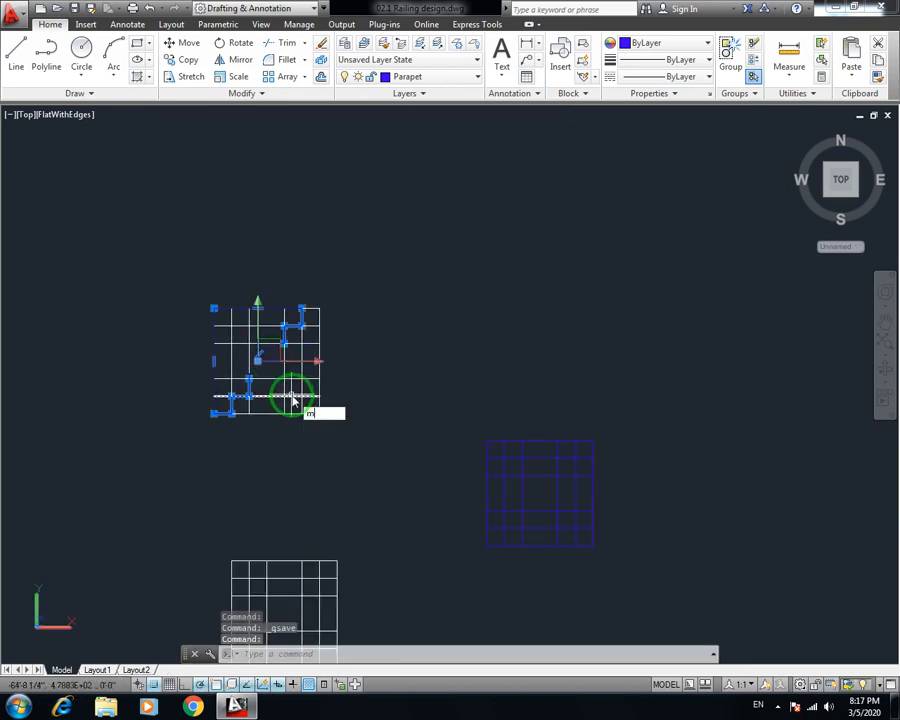
{"action": "key", "text": "Return"}
{"action": "left_click", "coordinate": [279, 437]}
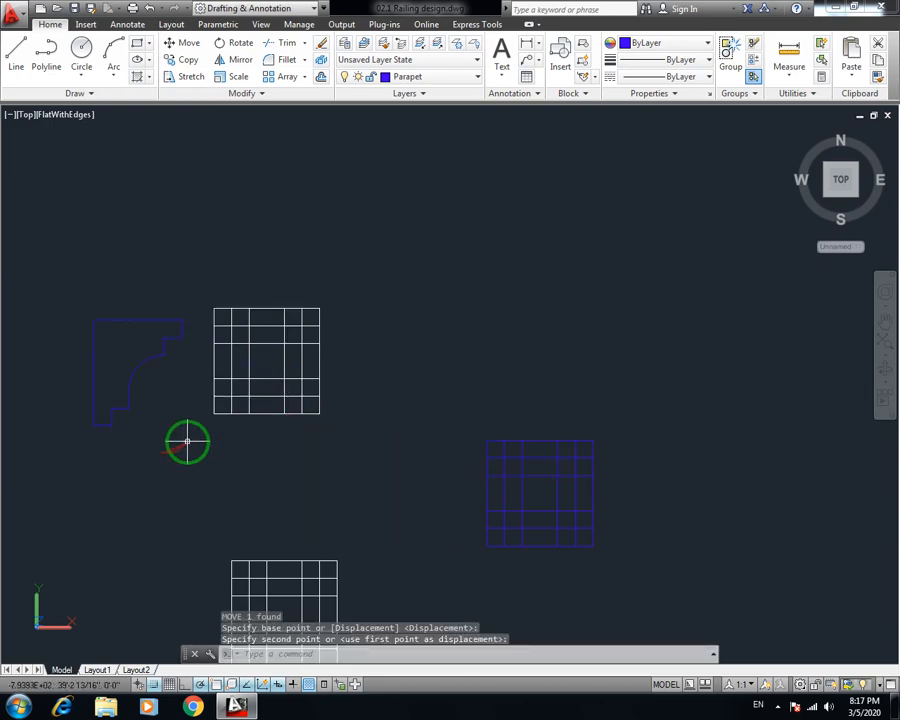
{"action": "key", "text": "Escape"}
{"action": "key", "text": "ctrl+s"}
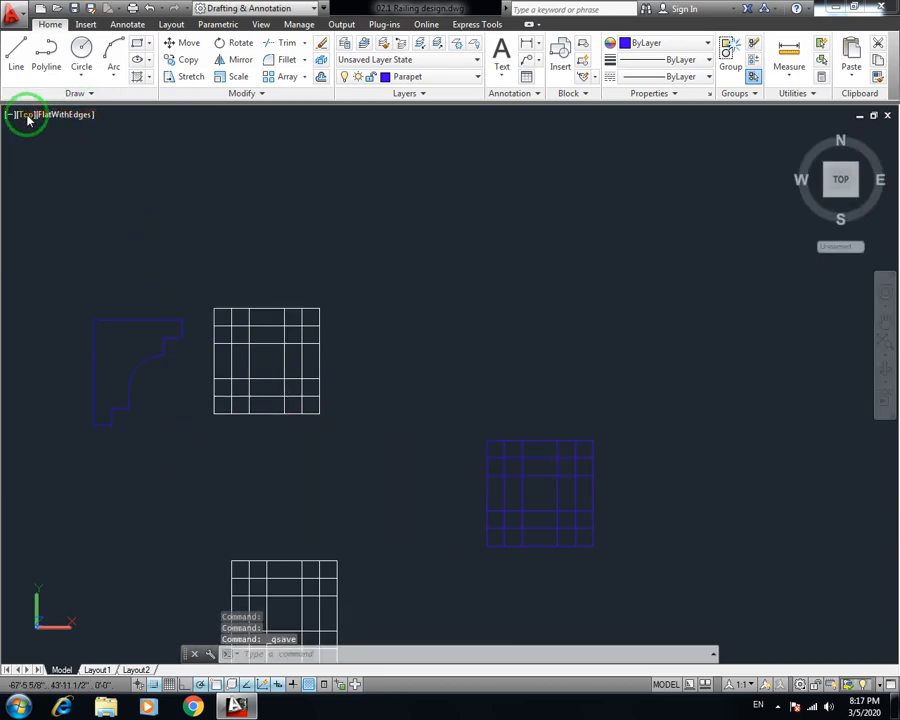
Examine the parapet profile and the room models in the SE Isometric view, and return to the Top view
{"action": "left_click", "coordinate": [28, 115]}
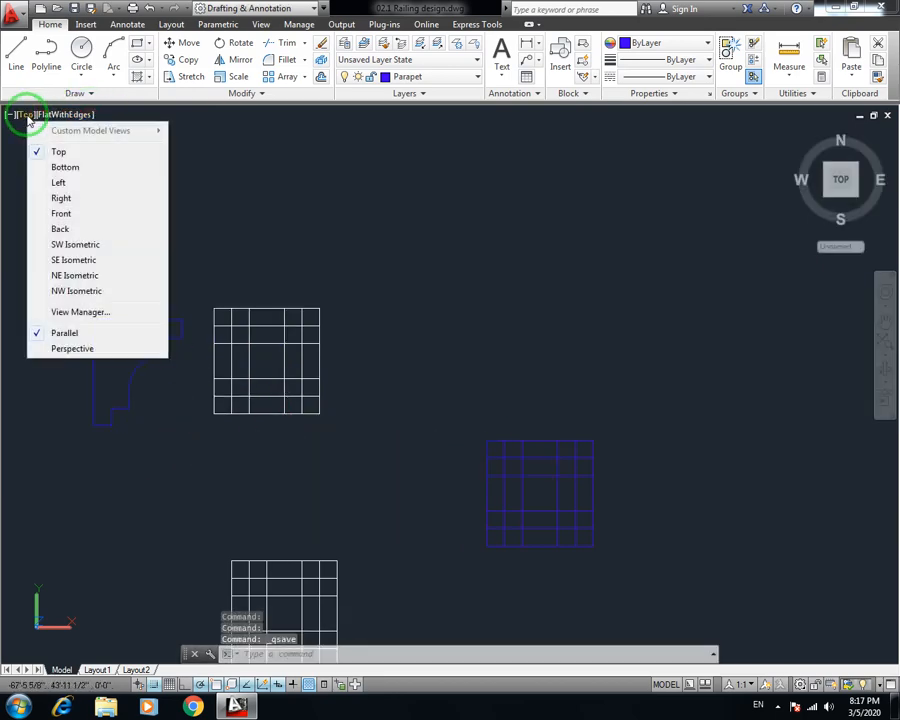
{"action": "left_click", "coordinate": [93, 262]}
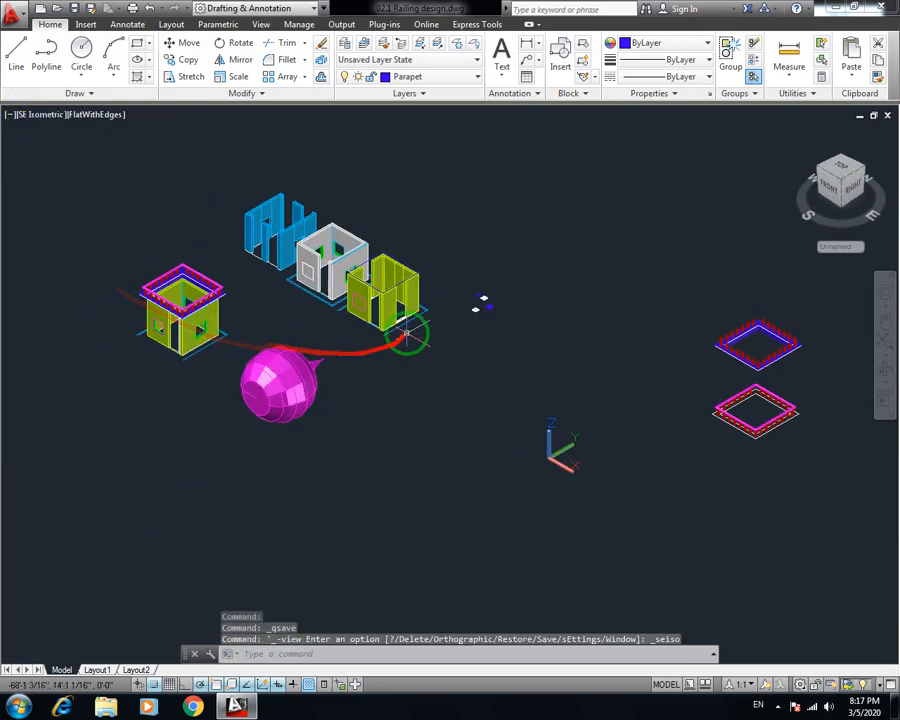
{"action": "scroll", "coordinate": [388, 370], "scroll_direction": "up", "scroll_amount": 10}
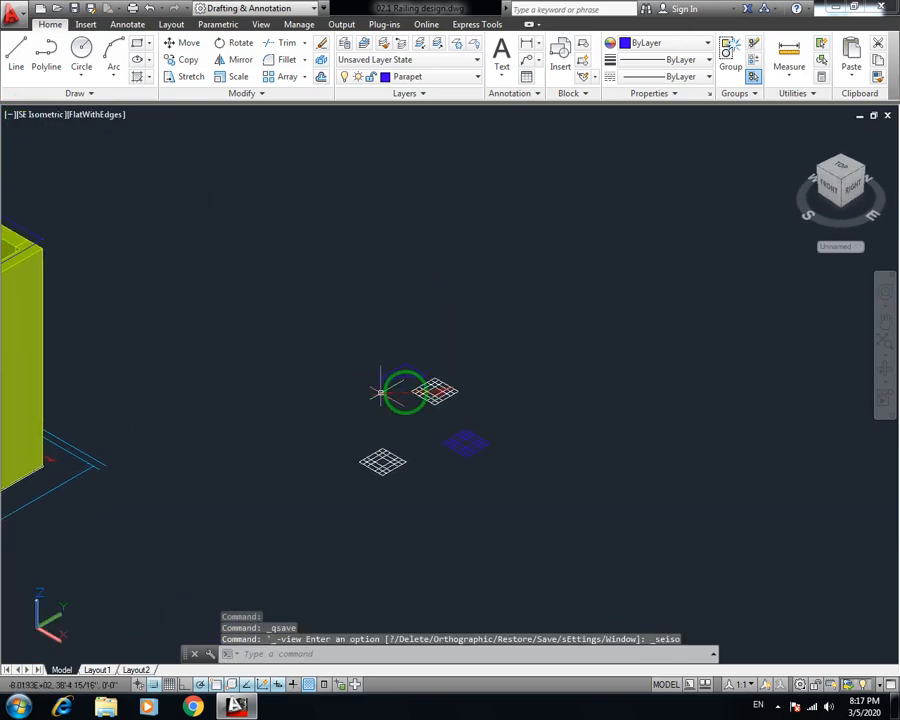
{"action": "middle_click_drag", "start_coordinate": [388, 370], "coordinate": [330, 376]}
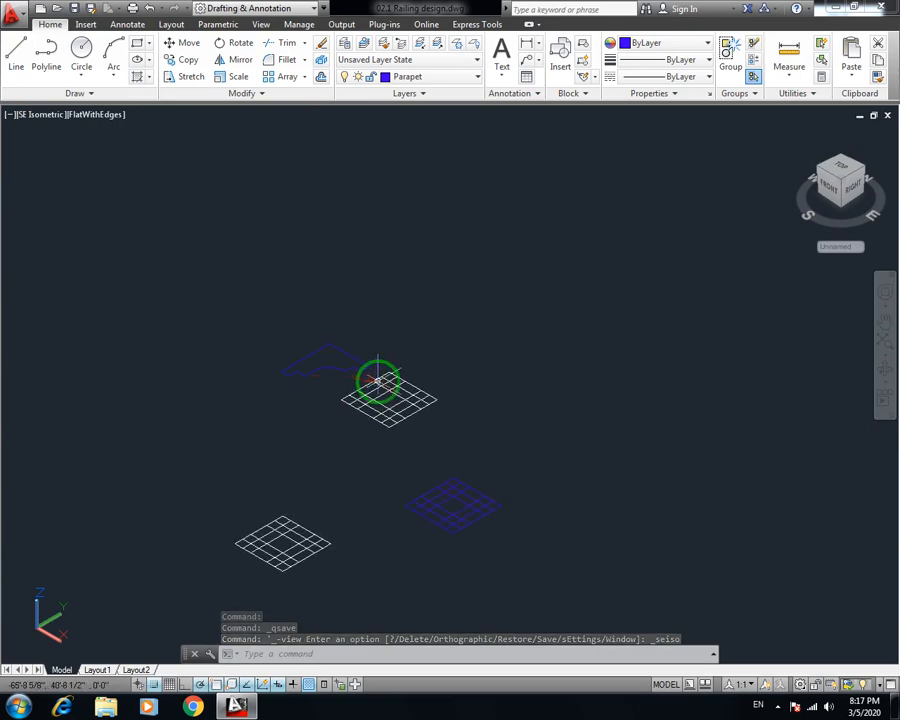
{"action": "scroll", "coordinate": [335, 366], "scroll_direction": "down", "scroll_amount": 5}
{"action": "scroll", "coordinate": [300, 366], "scroll_direction": "down", "scroll_amount": 8}
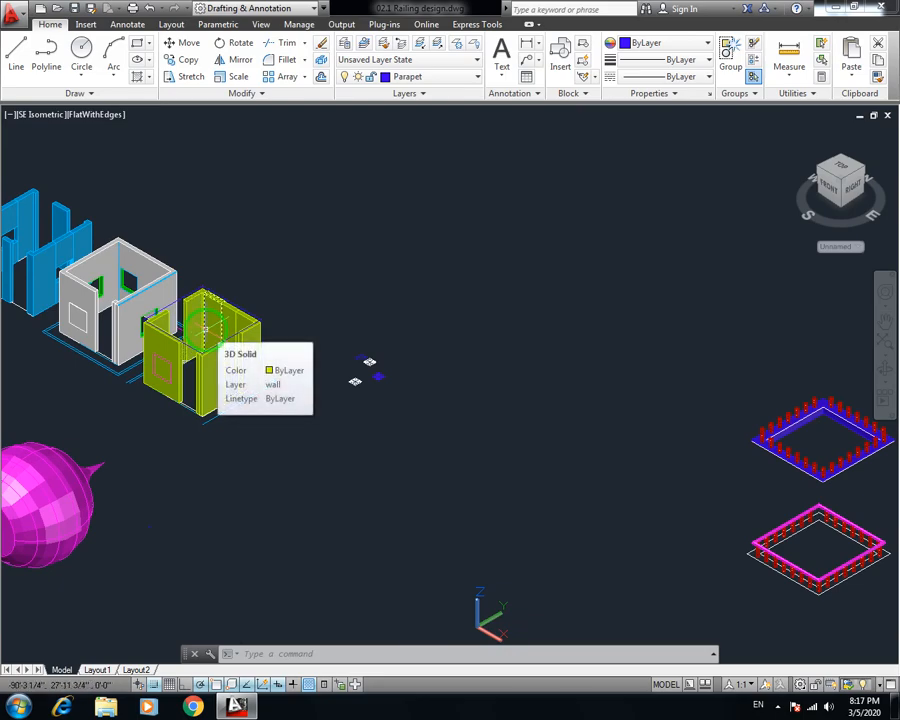
{"action": "left_click", "coordinate": [35, 114]}
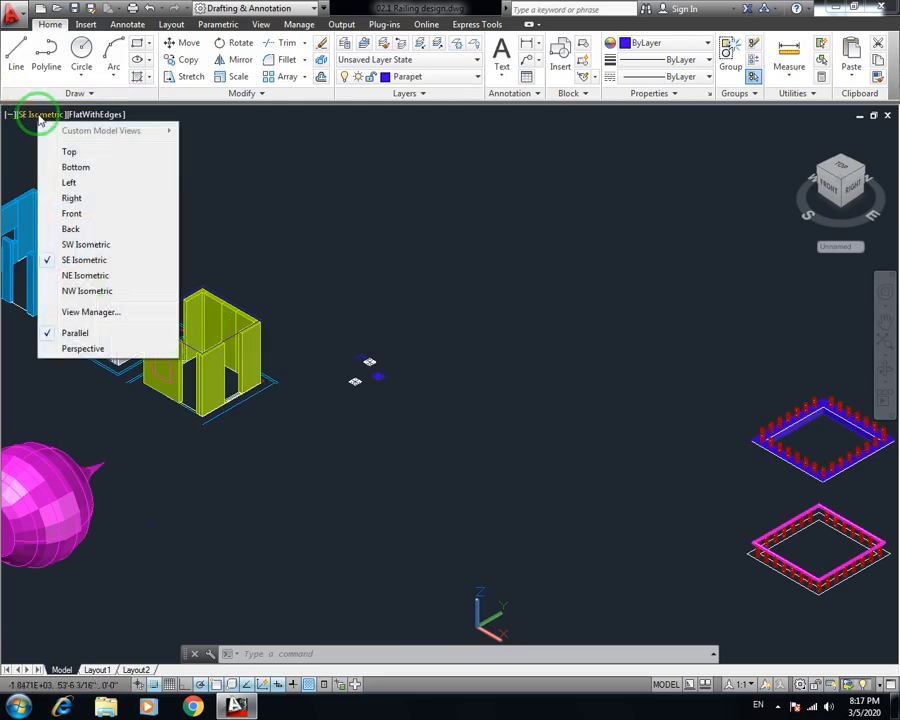
{"action": "left_click", "coordinate": [69, 151]}
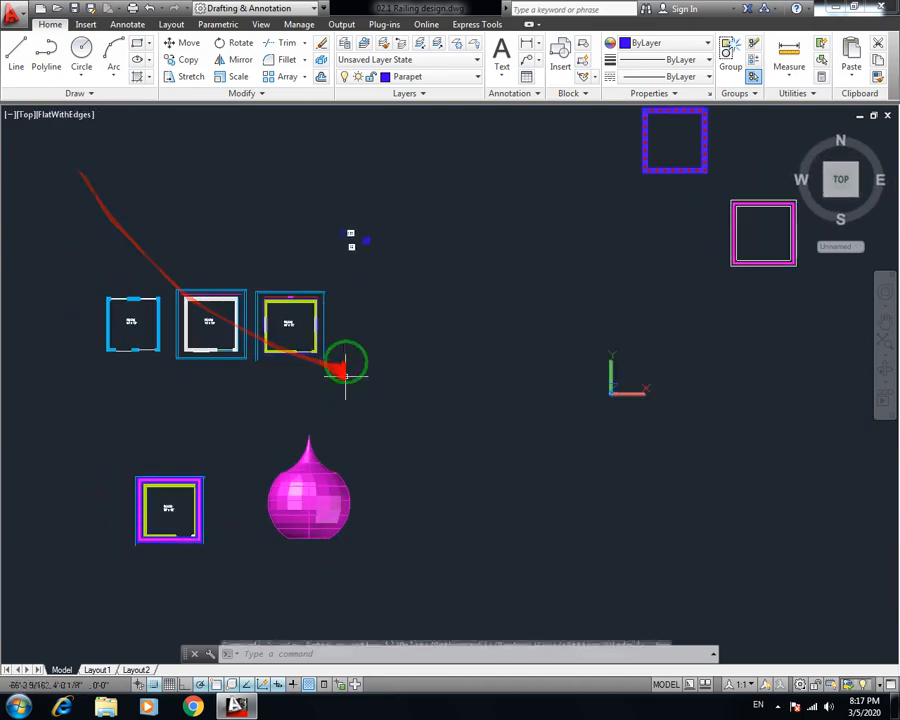
{"action": "scroll", "coordinate": [343, 330], "scroll_direction": "up", "scroll_amount": 2}
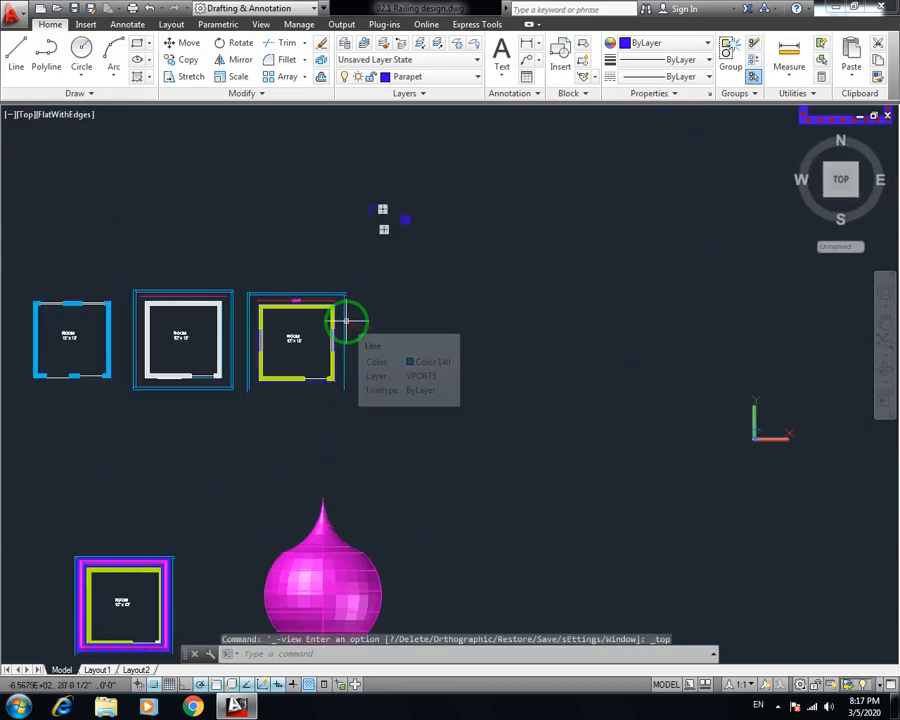
Open the Viewports dialog with the VIEWPORTS command and shift it clear of the middle of the drawing
{"action": "type", "text": "viewpo"}
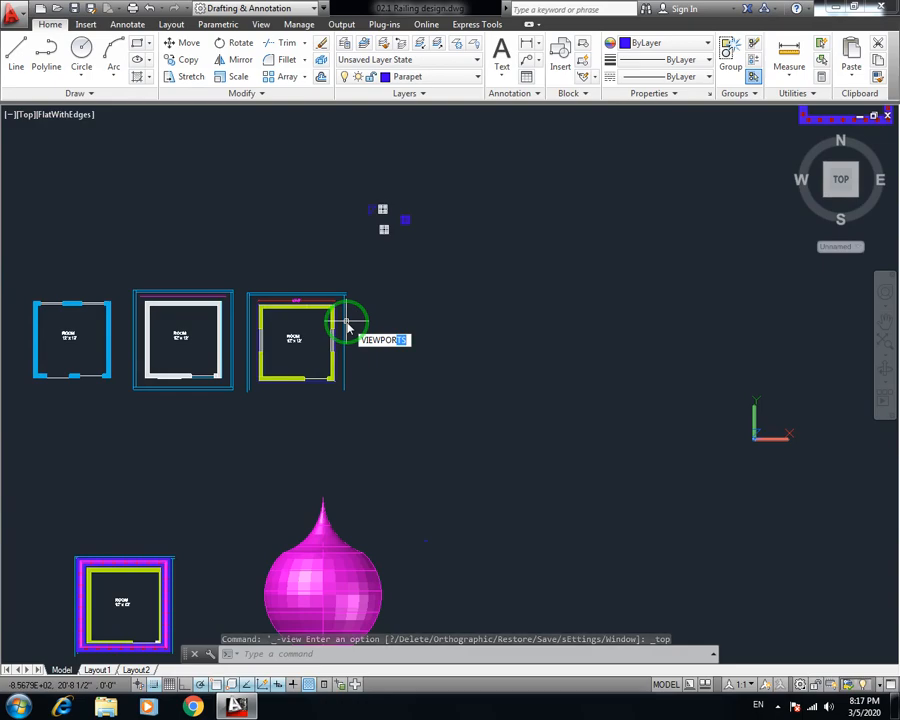
{"action": "type", "text": "r"}
{"action": "key", "text": "Return"}
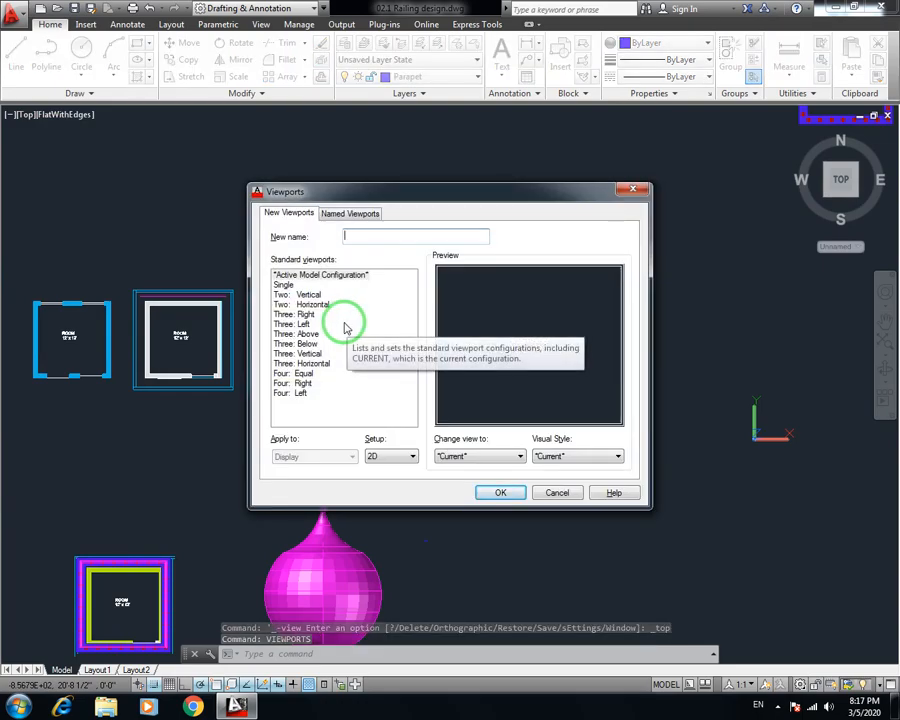
{"action": "left_click_drag", "start_coordinate": [390, 197], "coordinate": [340, 185]}
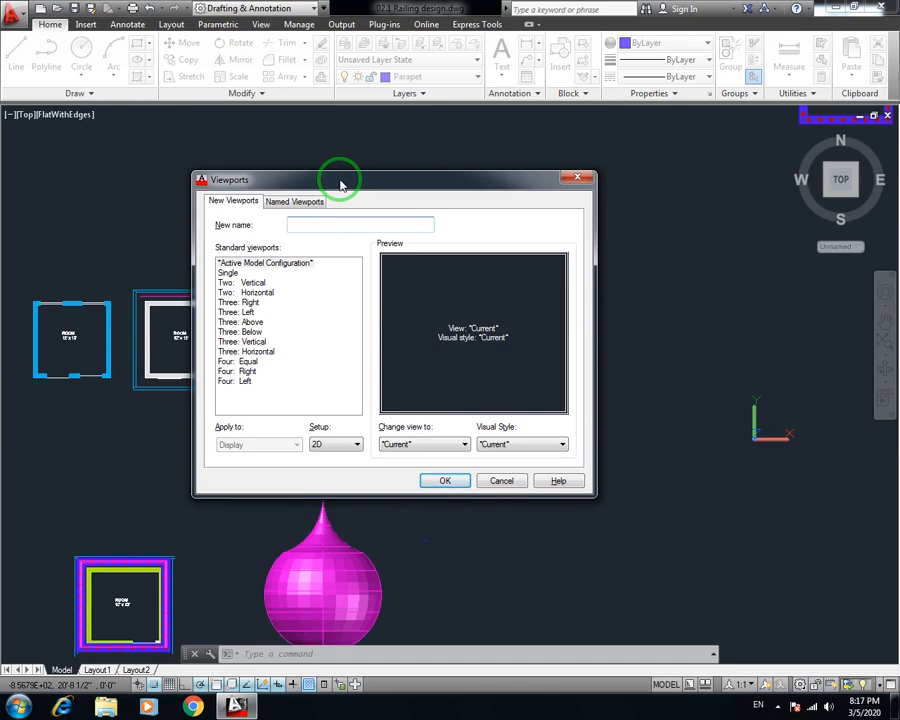
Preview the standard viewport configurations from Single through the two-, three- and four-viewport layouts
{"action": "left_click", "coordinate": [228, 273]}
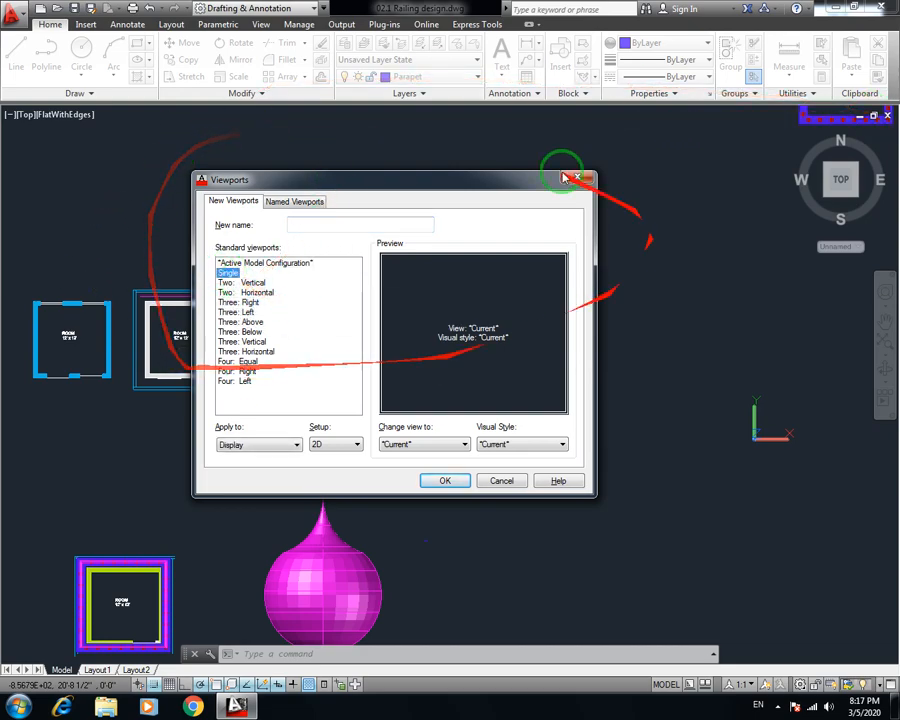
{"action": "left_click", "coordinate": [255, 283]}
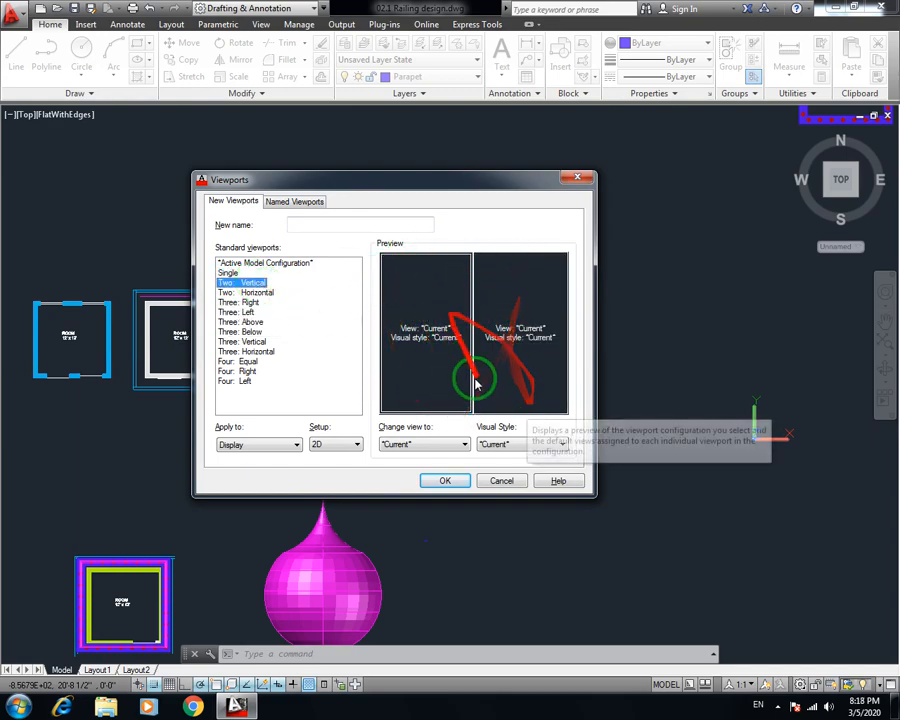
{"action": "left_click", "coordinate": [240, 292]}
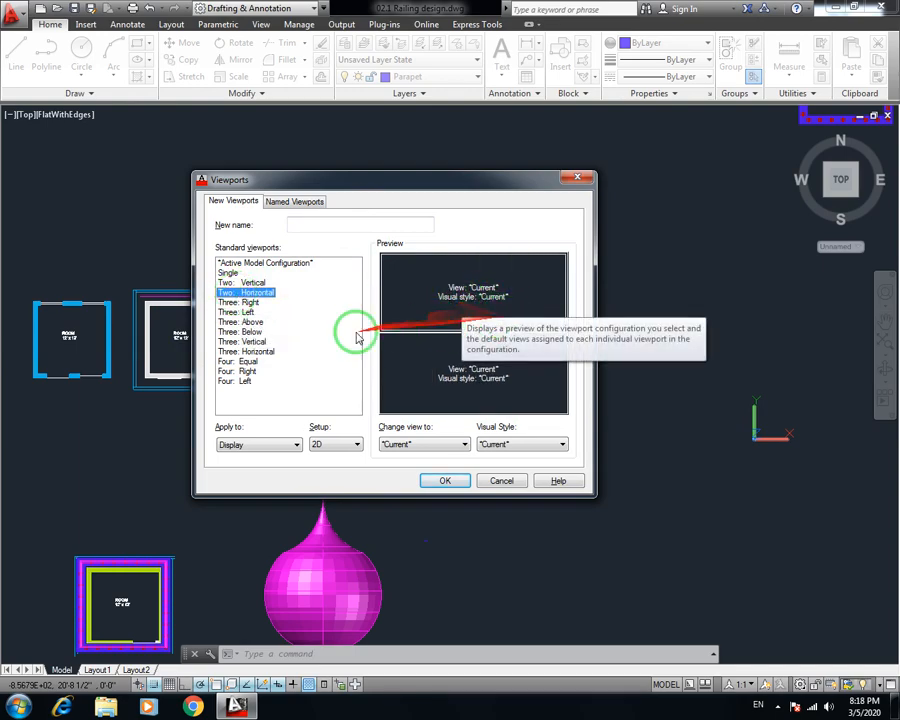
{"action": "left_click", "coordinate": [240, 302]}
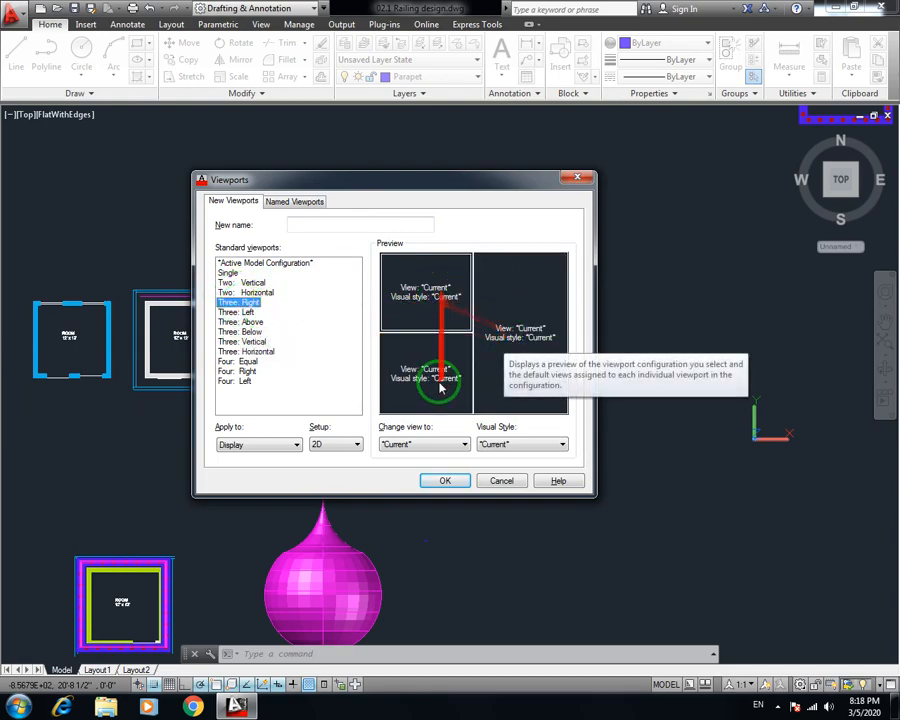
{"action": "left_click", "coordinate": [235, 313]}
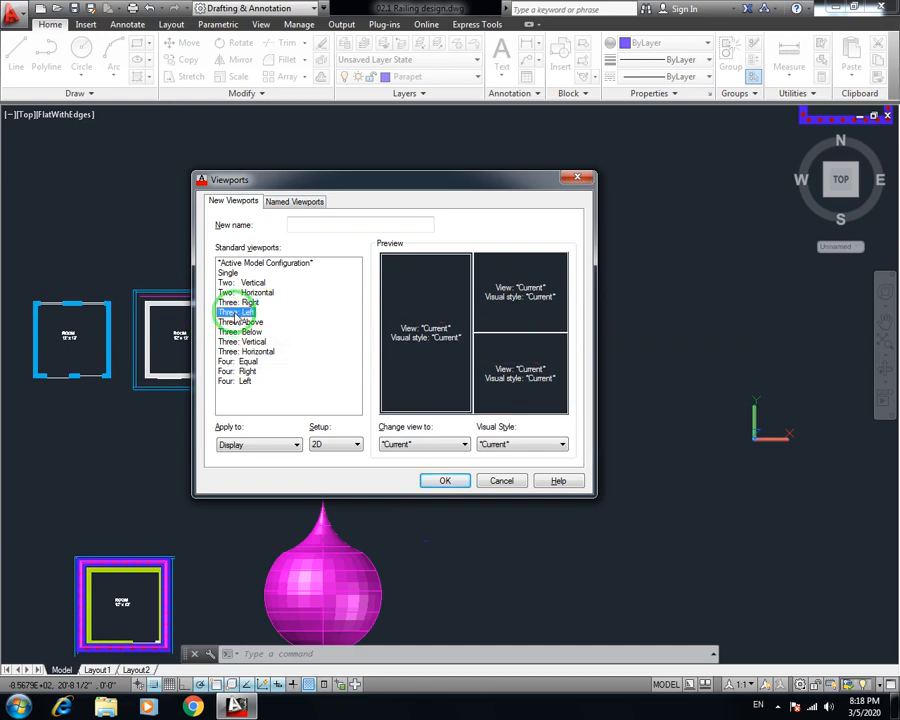
{"action": "left_click", "coordinate": [248, 322]}
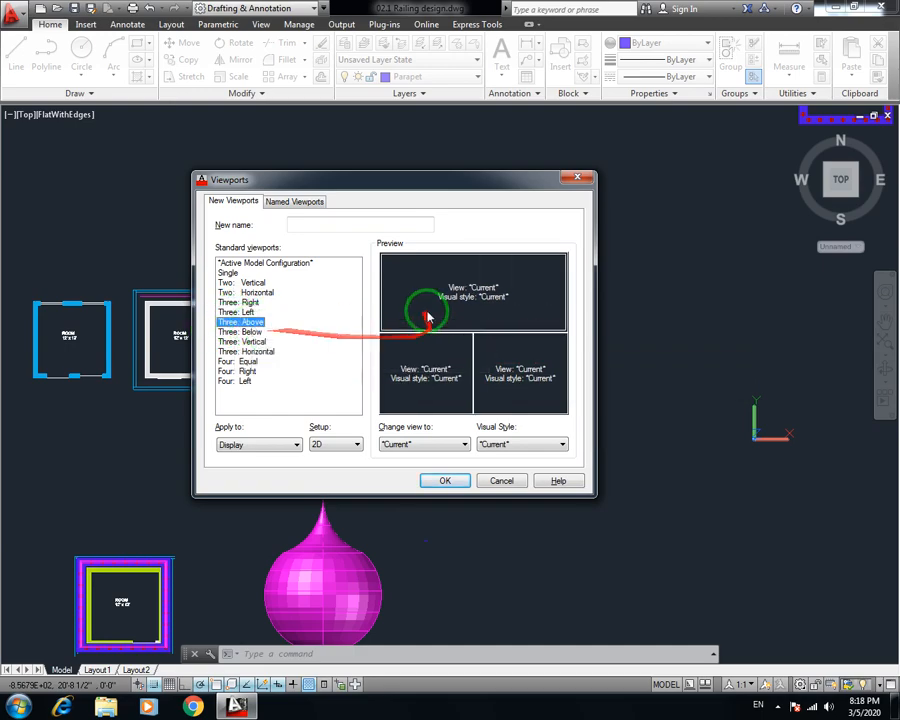
{"action": "left_click", "coordinate": [238, 342]}
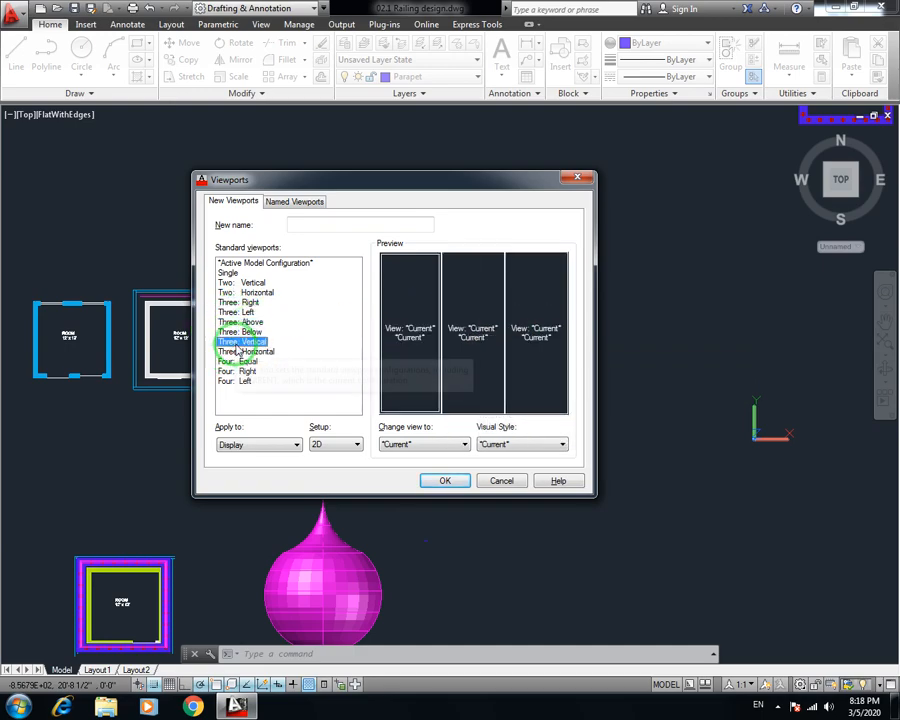
{"action": "left_click", "coordinate": [238, 361]}
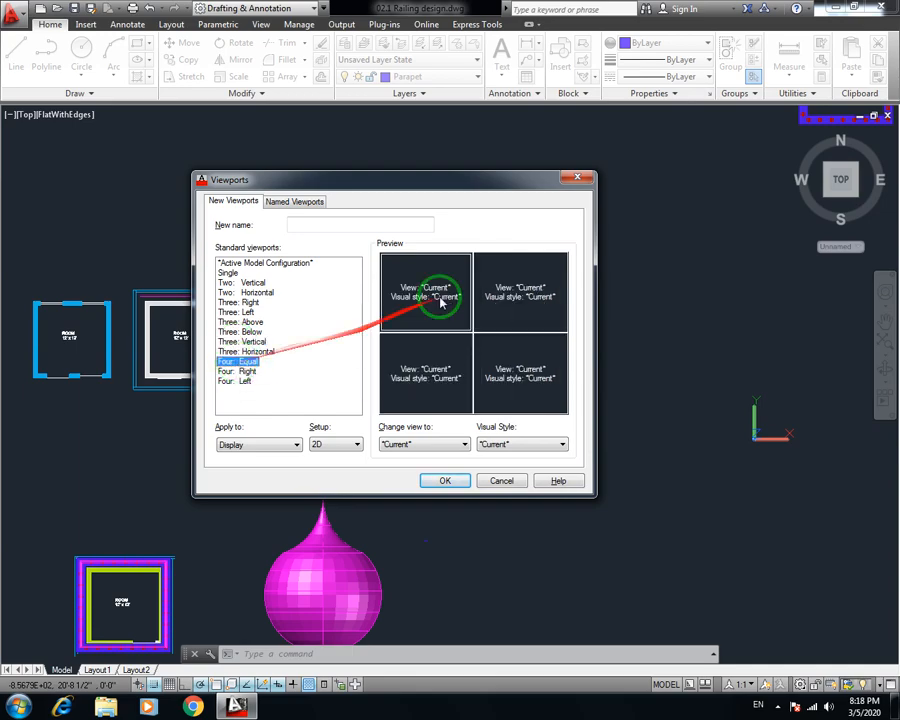
Split the model space into two viewports with the Two: Vertical configuration and make the right one active
{"action": "left_click", "coordinate": [236, 283]}
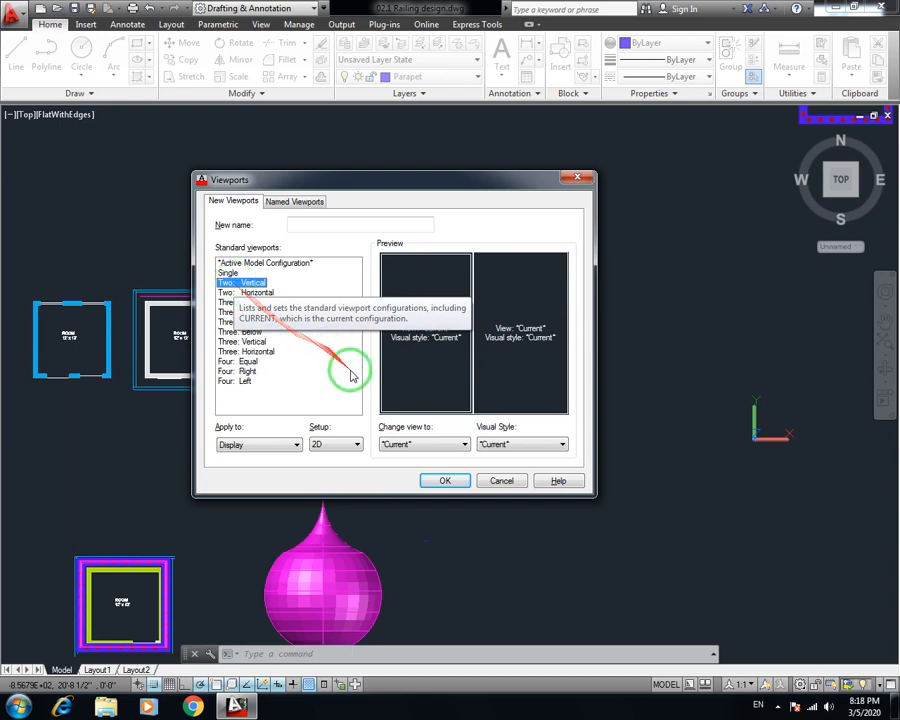
{"action": "left_click", "coordinate": [438, 479]}
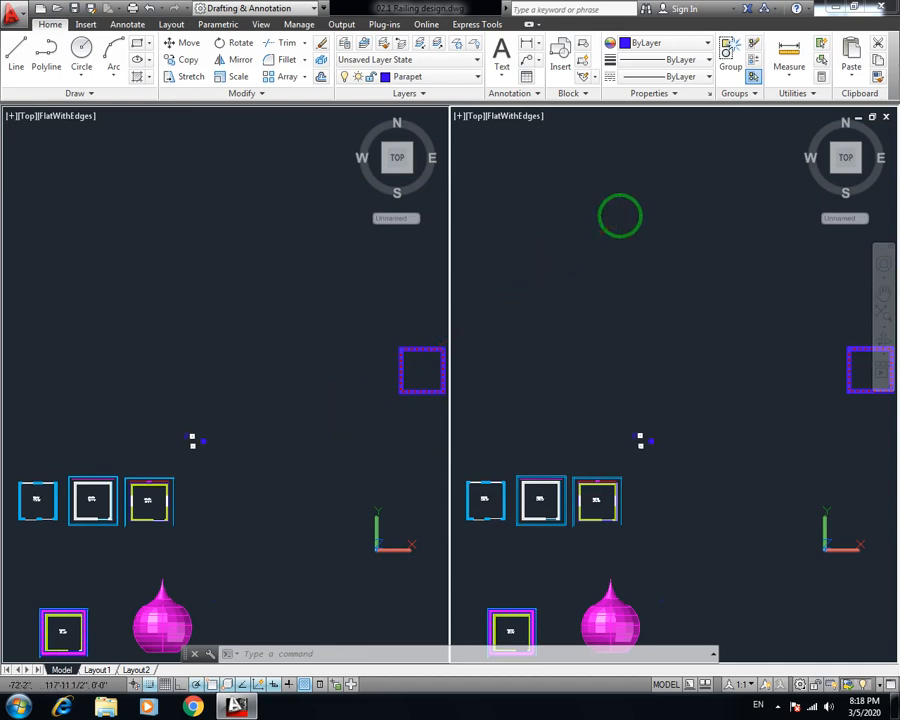
{"action": "left_click", "coordinate": [618, 214]}
{"action": "key", "text": "Escape"}
Look over the model separately in the right and left viewports by zooming and panning each one
{"action": "scroll", "coordinate": [587, 318], "scroll_direction": "down", "scroll_amount": 3}
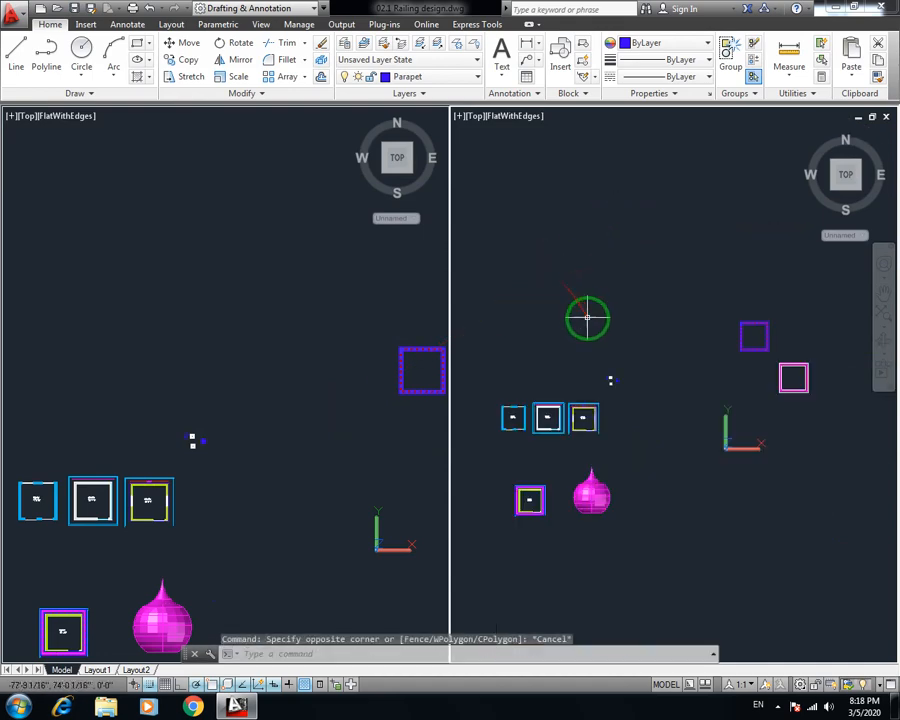
{"action": "scroll", "coordinate": [587, 318], "scroll_direction": "up", "scroll_amount": 3}
{"action": "left_click", "coordinate": [278, 256]}
{"action": "scroll", "coordinate": [316, 340], "scroll_direction": "down", "scroll_amount": 2}
{"action": "scroll", "coordinate": [303, 330], "scroll_direction": "up", "scroll_amount": 2}
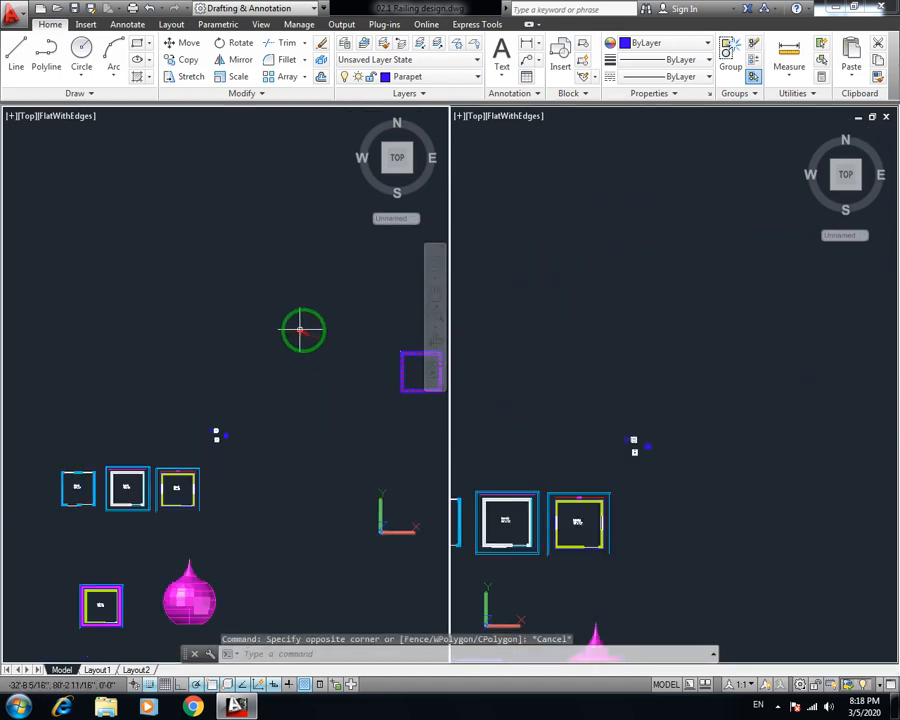
{"action": "middle_click_drag", "start_coordinate": [300, 330], "coordinate": [240, 272]}
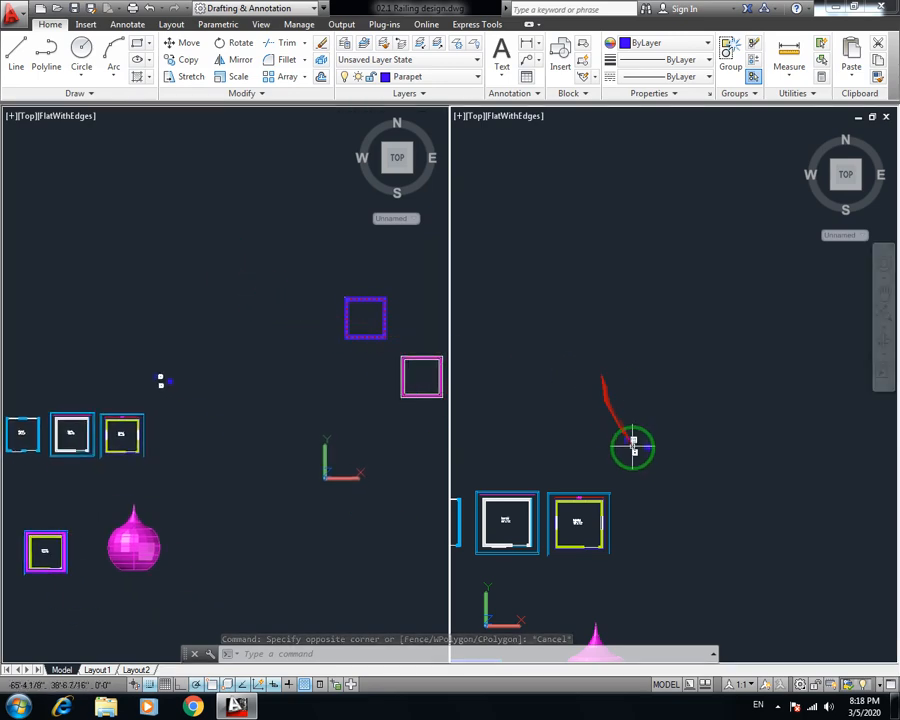
Set the left viewport to the SE Isometric view, save the drawing, and frame the stepped profile in both viewports
{"action": "scroll", "coordinate": [632, 444], "scroll_direction": "up", "scroll_amount": 8}
{"action": "middle_click_drag", "start_coordinate": [607, 383], "coordinate": [597, 382]}
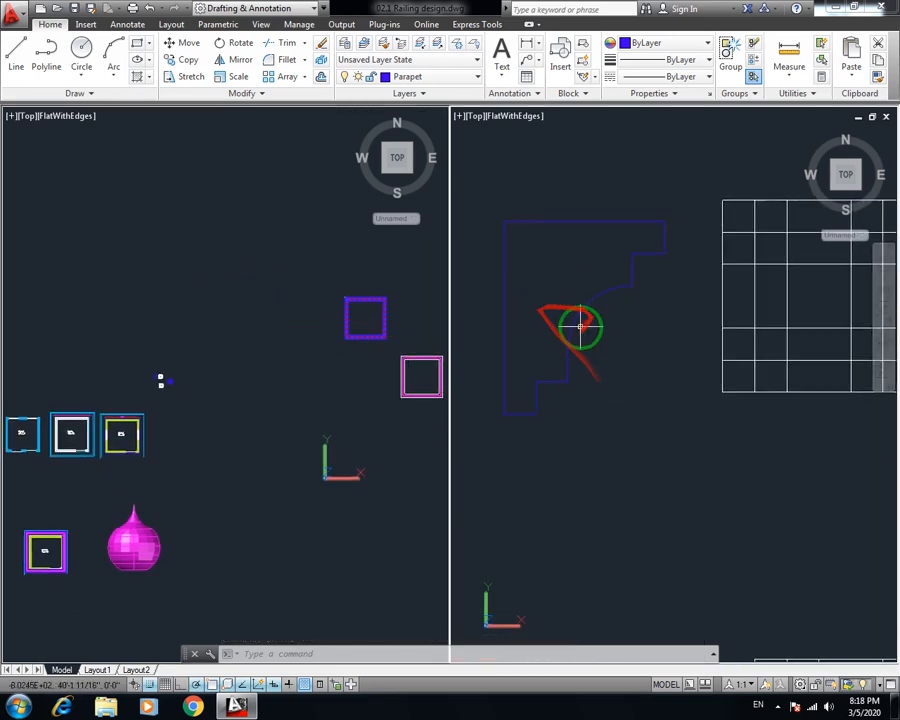
{"action": "left_click", "coordinate": [172, 300]}
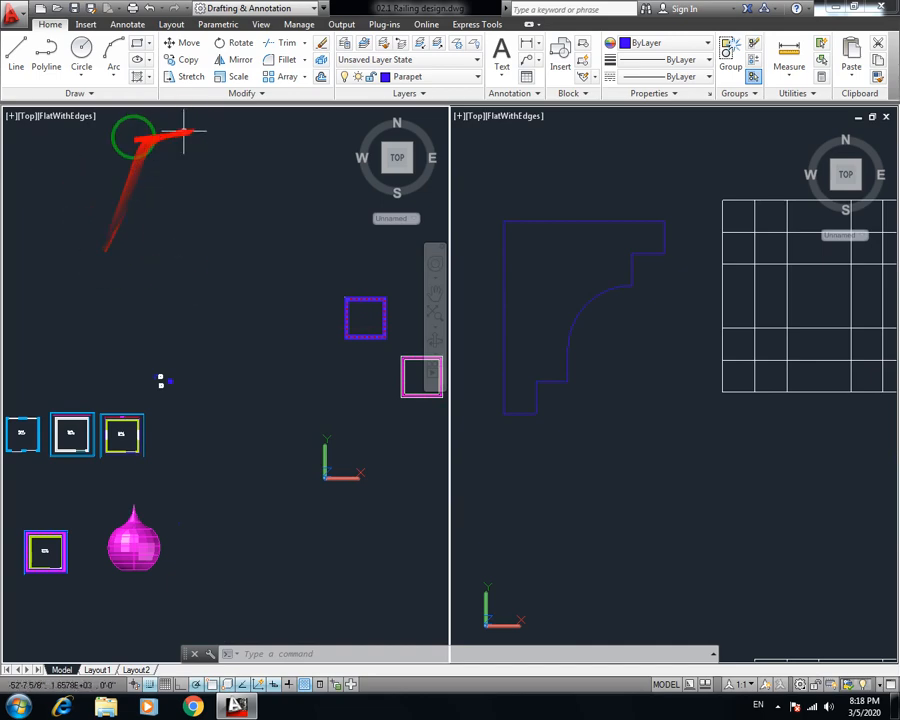
{"action": "left_click", "coordinate": [26, 117]}
{"action": "left_click", "coordinate": [58, 261]}
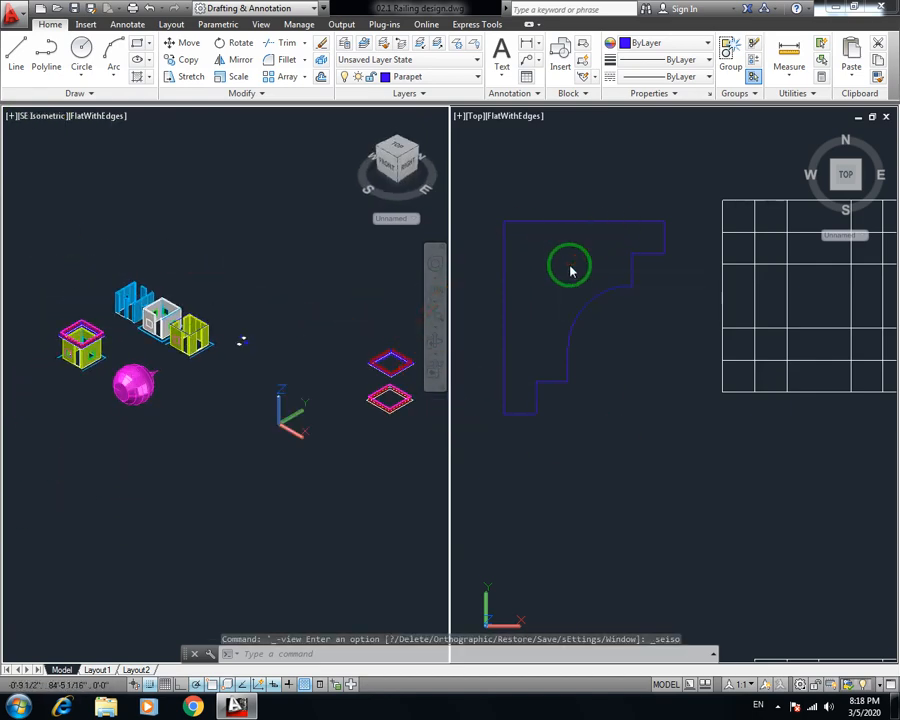
{"action": "key", "text": "ctrl+s"}
{"action": "scroll", "coordinate": [250, 355], "scroll_direction": "up", "scroll_amount": 8}
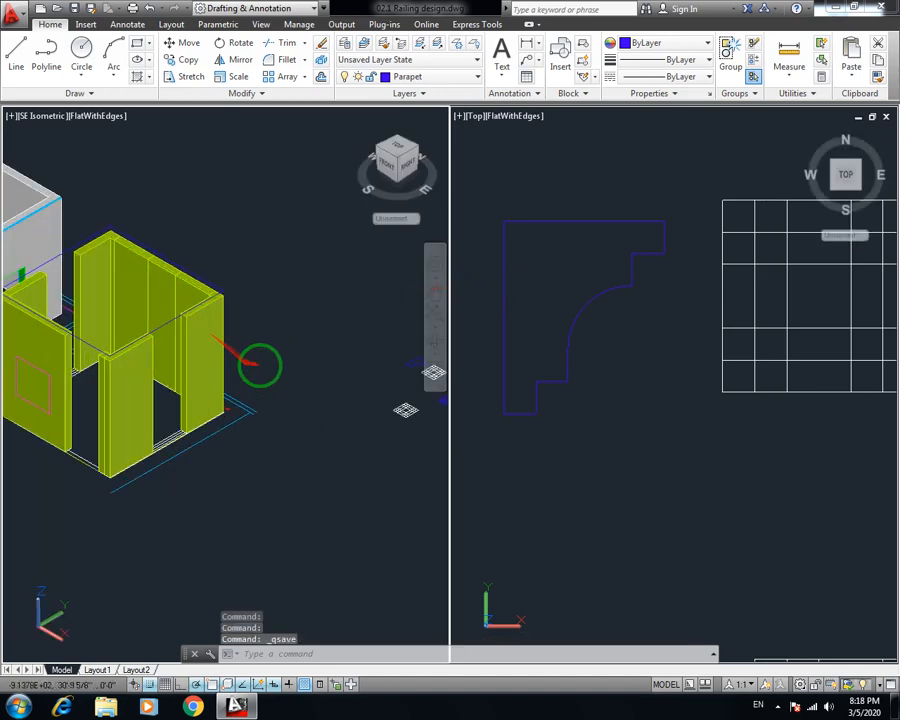
{"action": "middle_click_drag", "start_coordinate": [288, 374], "coordinate": [27, 349]}
{"action": "scroll", "coordinate": [241, 364], "scroll_direction": "up", "scroll_amount": 4}
{"action": "scroll", "coordinate": [27, 349], "scroll_direction": "up", "scroll_amount": 3}
{"action": "middle_click_drag", "start_coordinate": [108, 333], "coordinate": [142, 297]}
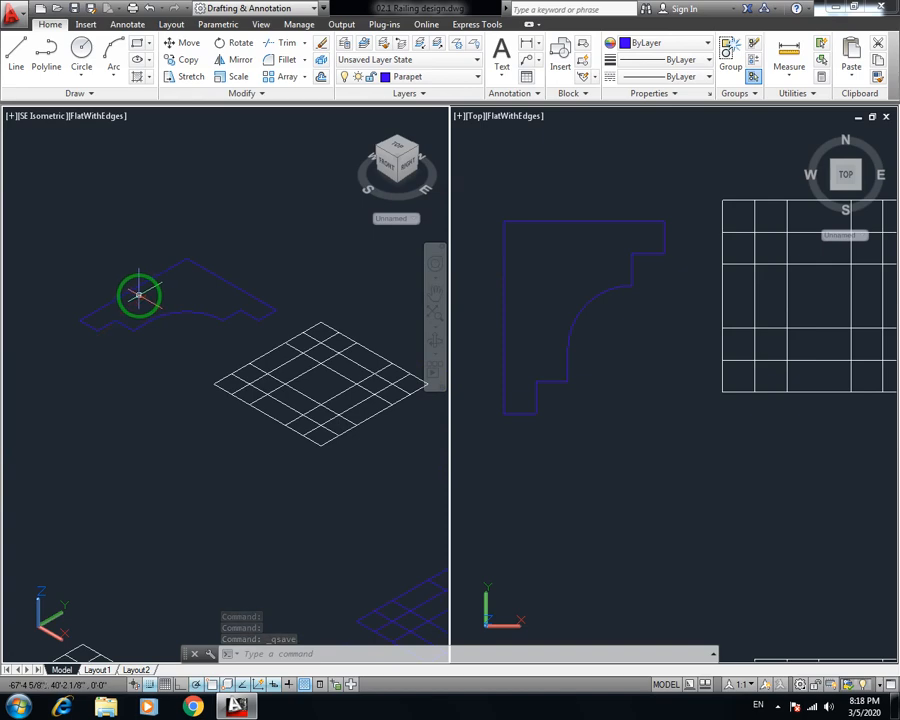
{"action": "key", "text": "Escape"}
{"action": "key", "text": "Escape"}
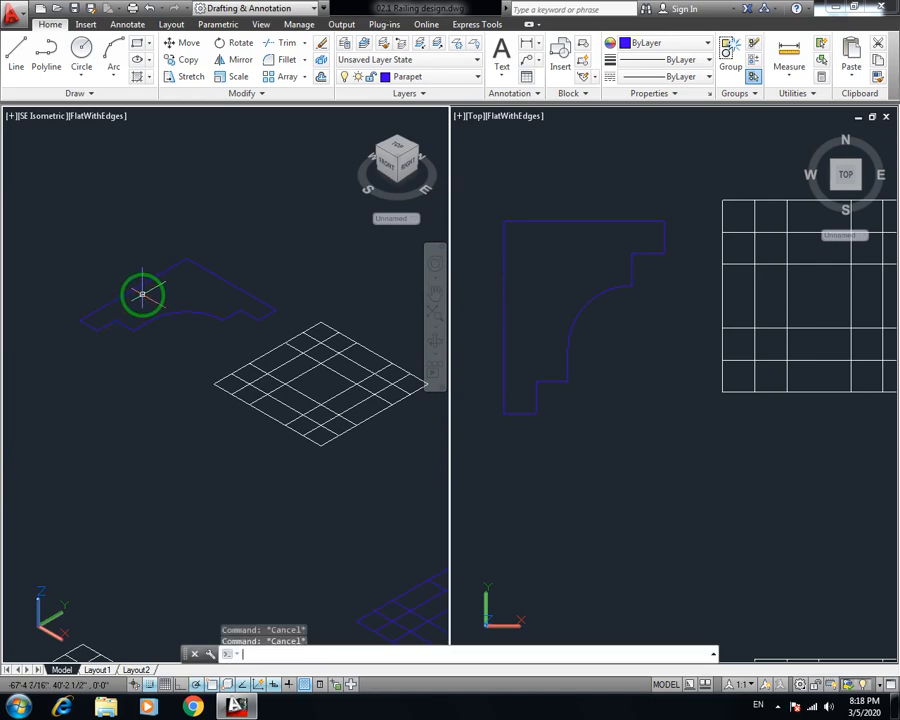
{"action": "type", "text": "3drotate"}
{"action": "key", "text": "Return"}
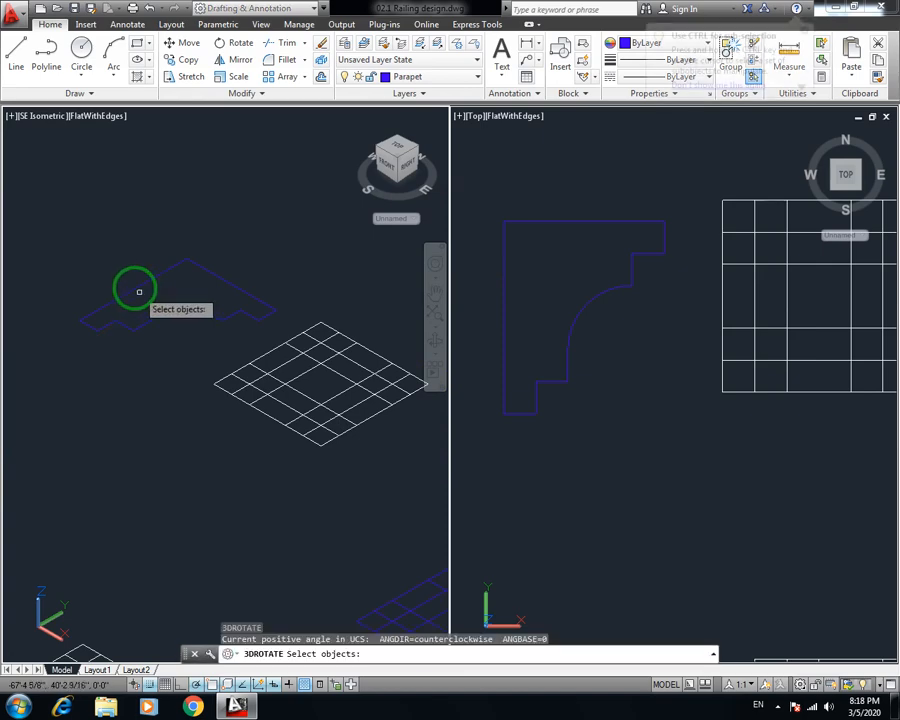
{"action": "left_click", "coordinate": [134, 285]}
{"action": "key", "text": "Return"}
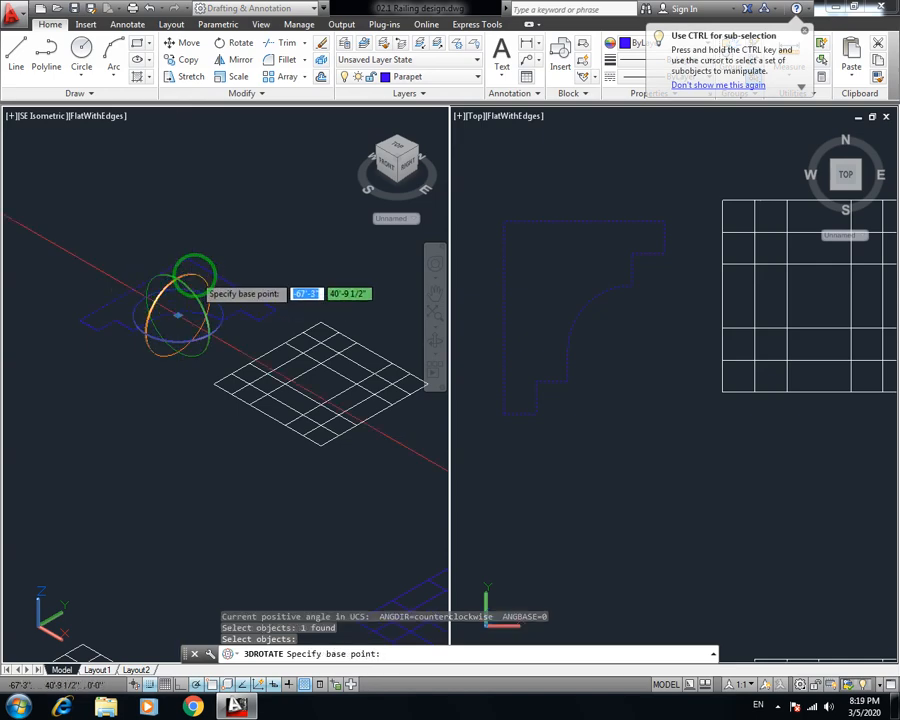
{"action": "left_click", "coordinate": [195, 275]}
{"action": "key", "text": "F8"}
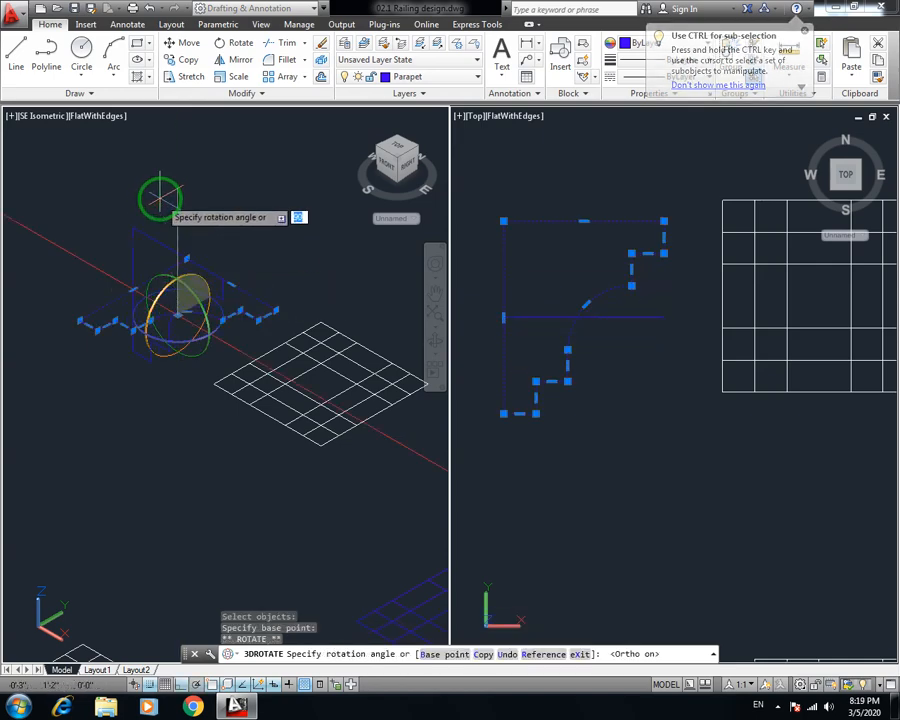
{"action": "key", "text": "space"}
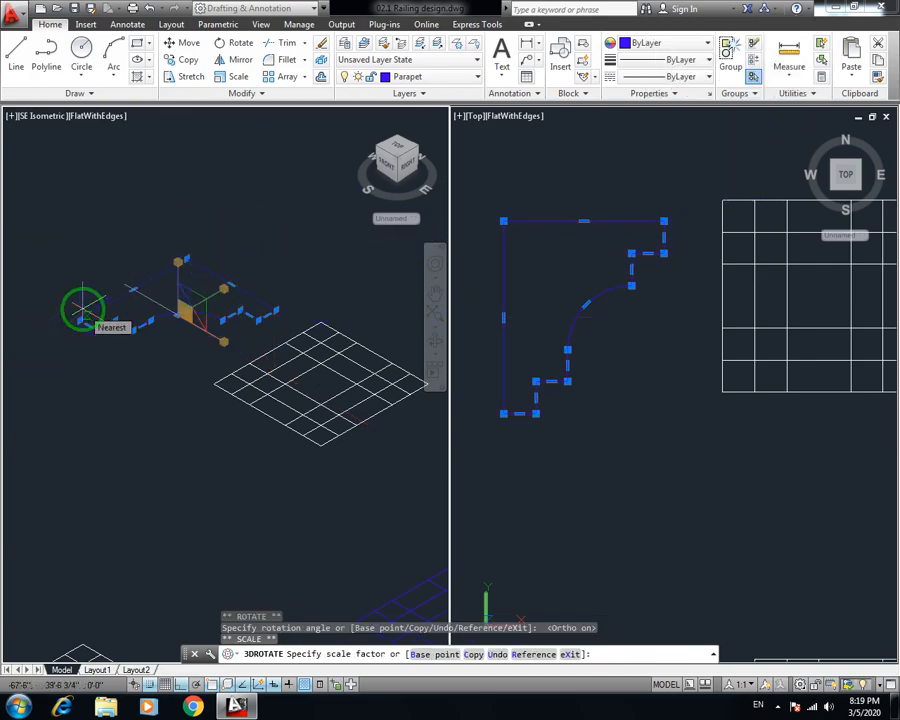
{"action": "key", "text": "ctrl+z"}
{"action": "key", "text": "Escape"}
{"action": "key", "text": "Escape"}
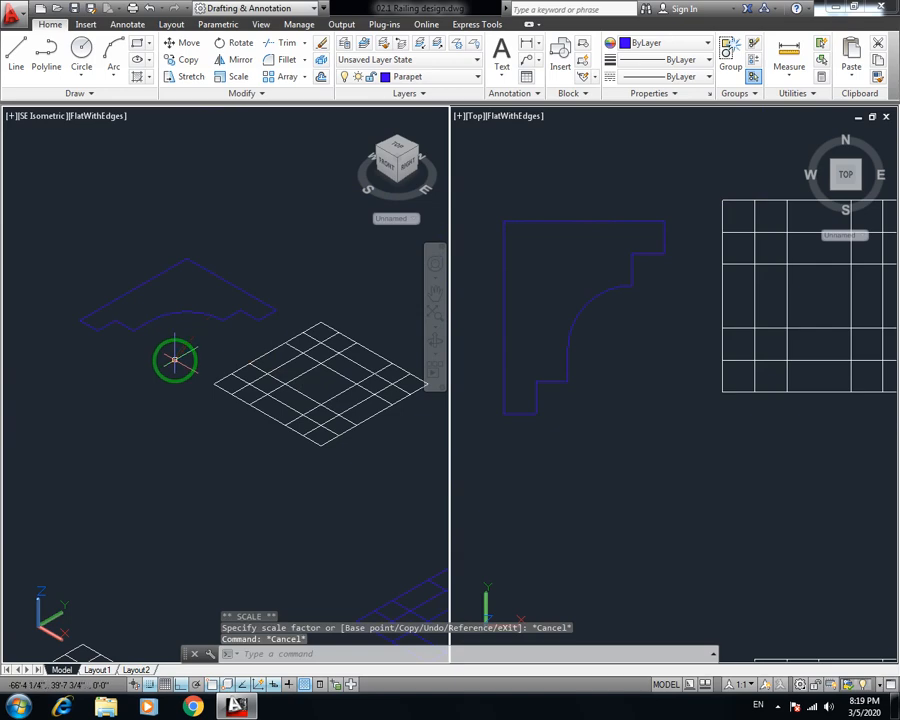
Stand the stepped profile upright by rotating it 90 degrees about the X axis with 3DROTATE, and save the drawing
{"action": "scroll", "coordinate": [217, 272], "scroll_direction": "down", "scroll_amount": 3}
{"action": "scroll", "coordinate": [187, 307], "scroll_direction": "up", "scroll_amount": 1}
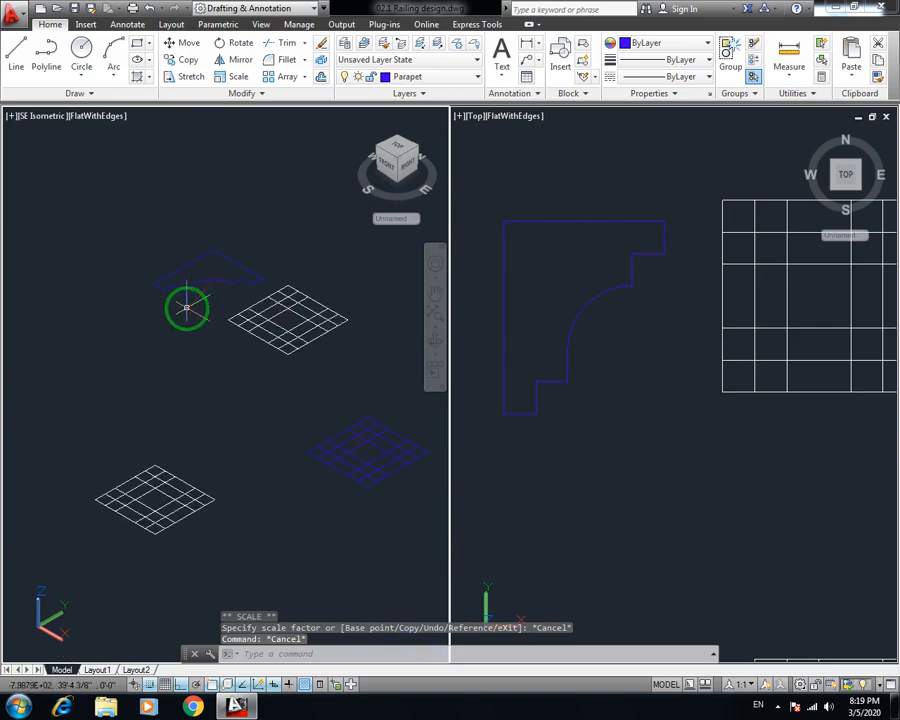
{"action": "middle_click_drag", "start_coordinate": [190, 299], "coordinate": [181, 353]}
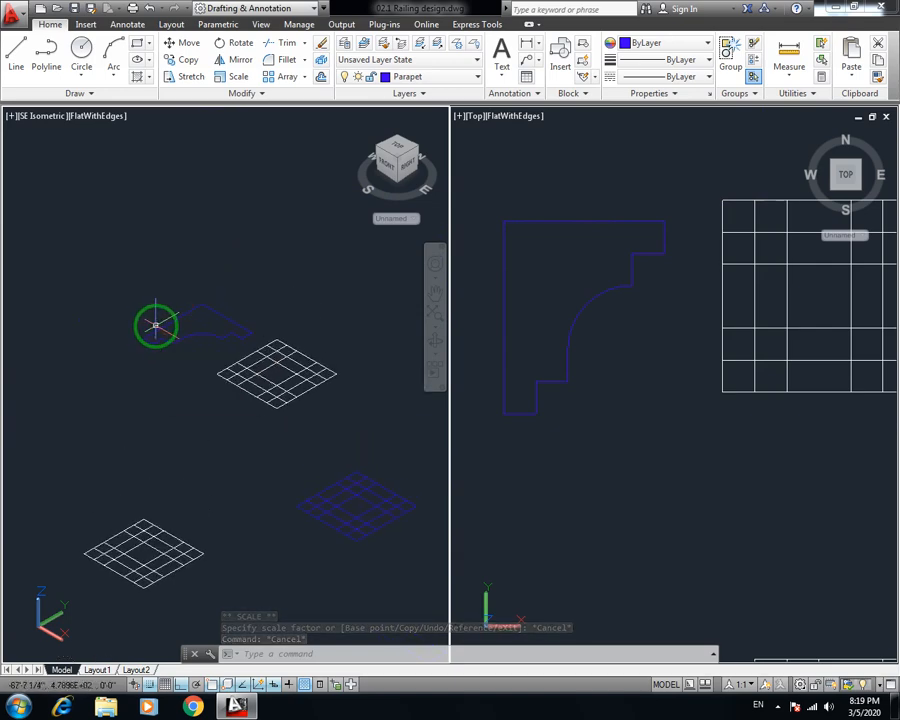
{"action": "type", "text": "3drotate"}
{"action": "key", "text": "Return"}
{"action": "left_click", "coordinate": [170, 321]}
{"action": "key", "text": "Return"}
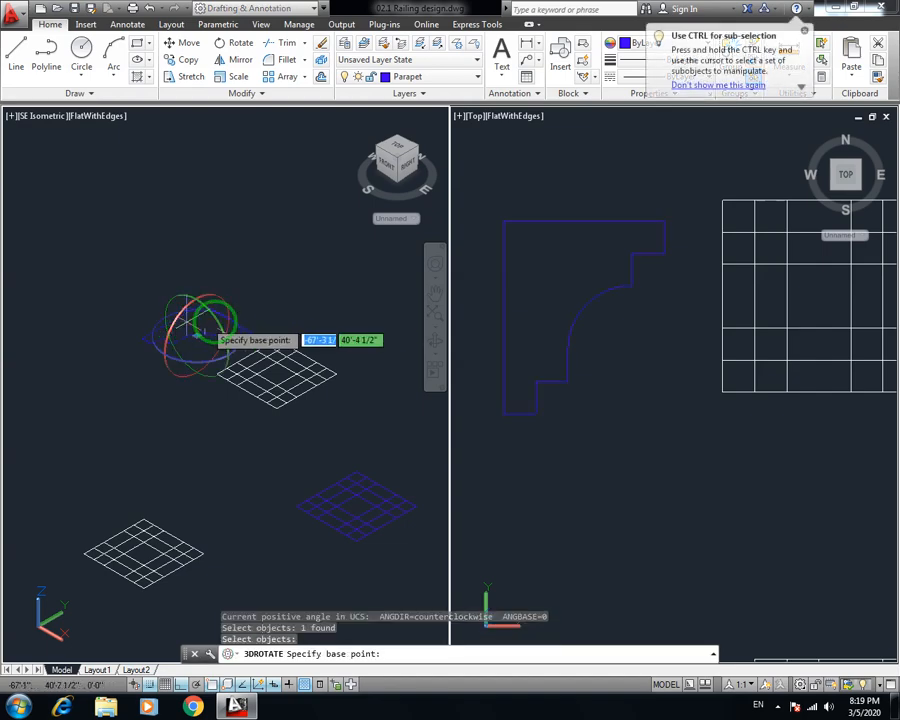
{"action": "left_click", "coordinate": [198, 330]}
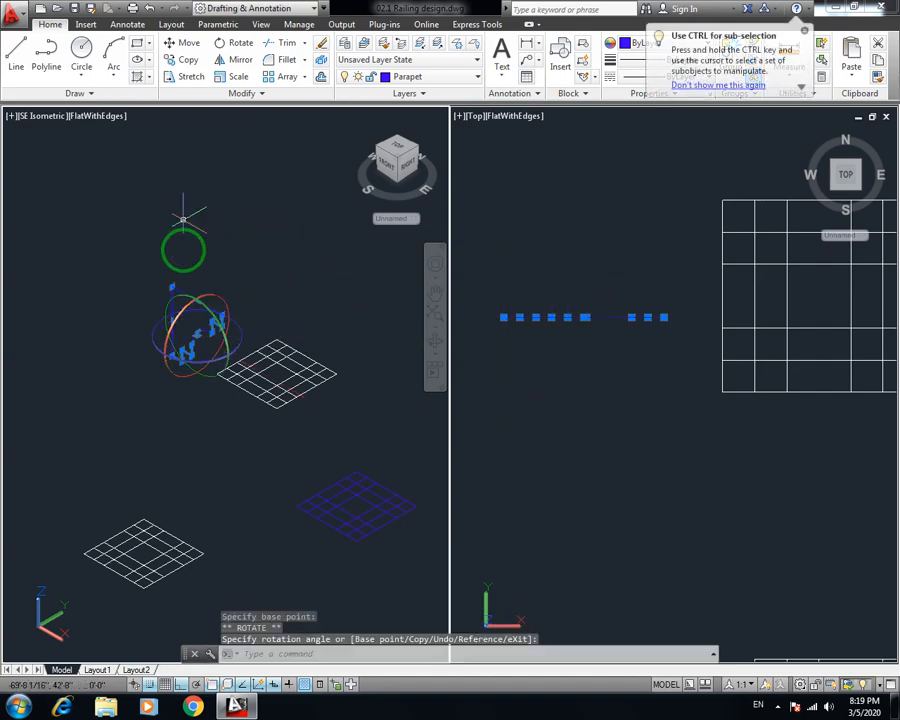
{"action": "key", "text": "Escape"}
{"action": "key", "text": "ctrl+s"}
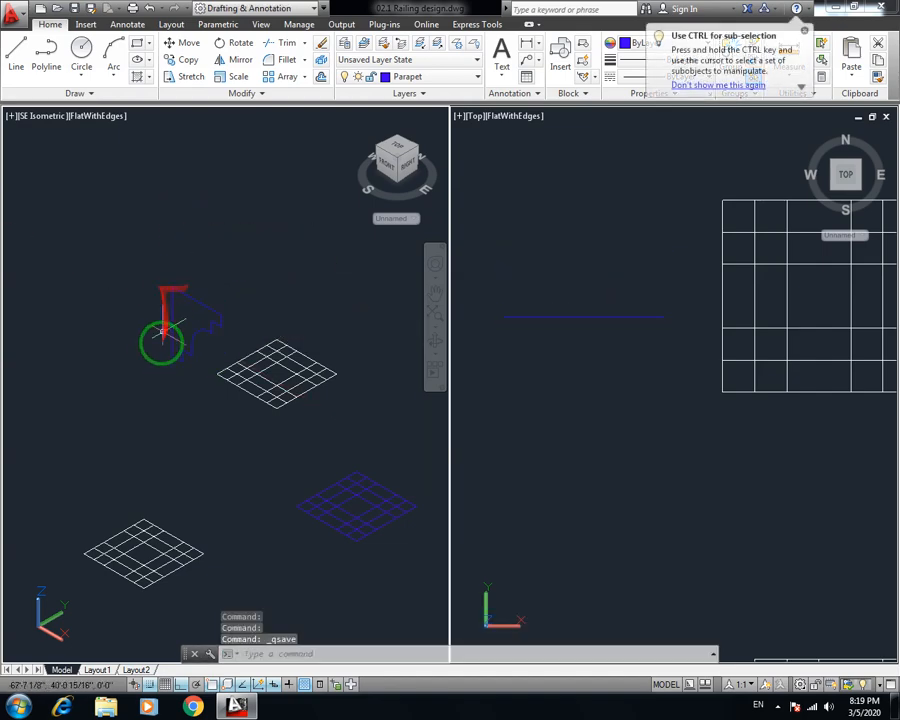
Move the upright profile next to the front corner of the yellow-green room walls and save the drawing
{"action": "scroll", "coordinate": [190, 310], "scroll_direction": "down", "scroll_amount": 5}
{"action": "scroll", "coordinate": [170, 365], "scroll_direction": "up", "scroll_amount": 8}
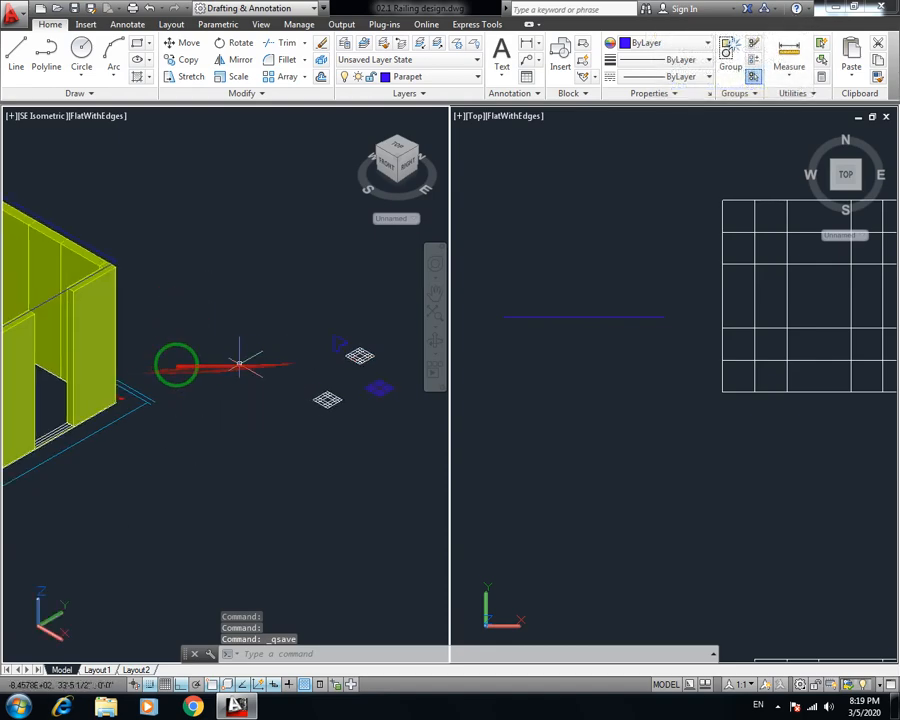
{"action": "scroll", "coordinate": [208, 354], "scroll_direction": "down", "scroll_amount": 6}
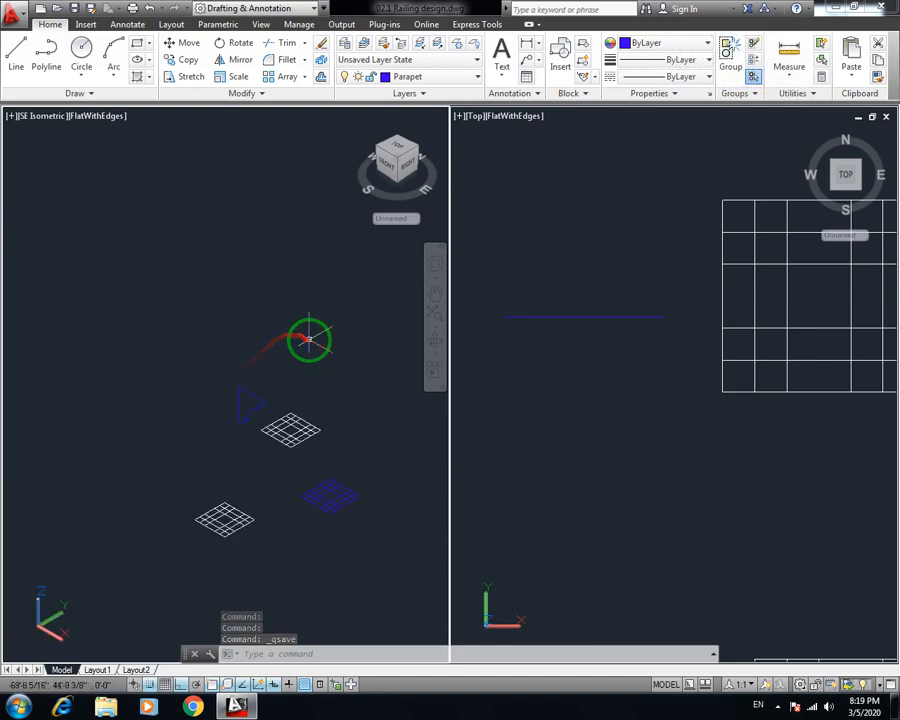
{"action": "left_click", "coordinate": [219, 406]}
{"action": "left_click", "coordinate": [216, 407]}
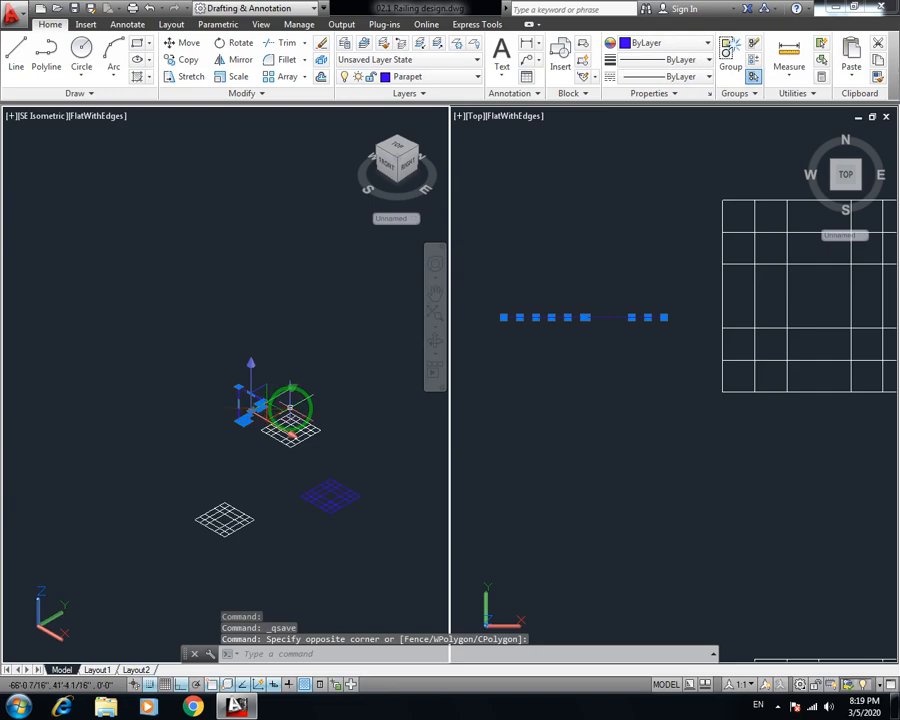
{"action": "key", "text": "Return"}
{"action": "scroll", "coordinate": [190, 414], "scroll_direction": "down", "scroll_amount": 3}
{"action": "scroll", "coordinate": [135, 402], "scroll_direction": "up", "scroll_amount": 6}
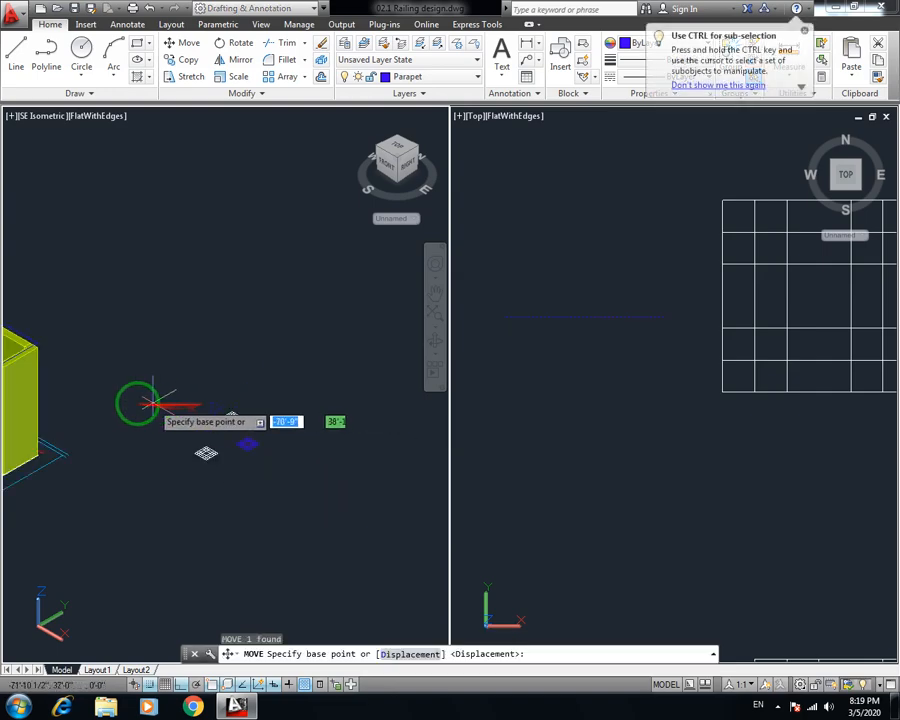
{"action": "left_click", "coordinate": [265, 364]}
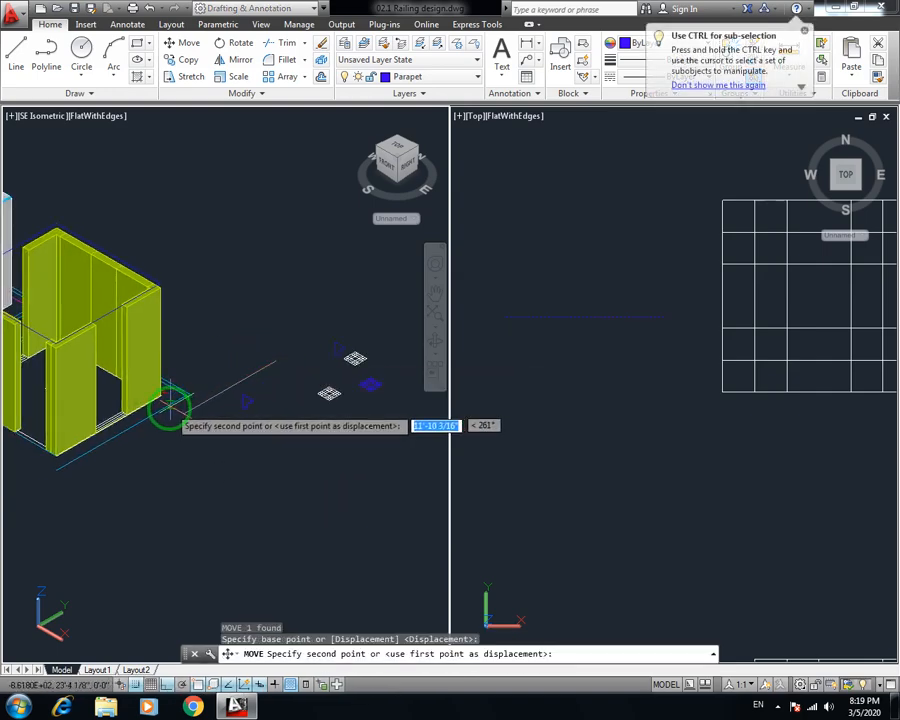
{"action": "left_click", "coordinate": [122, 449]}
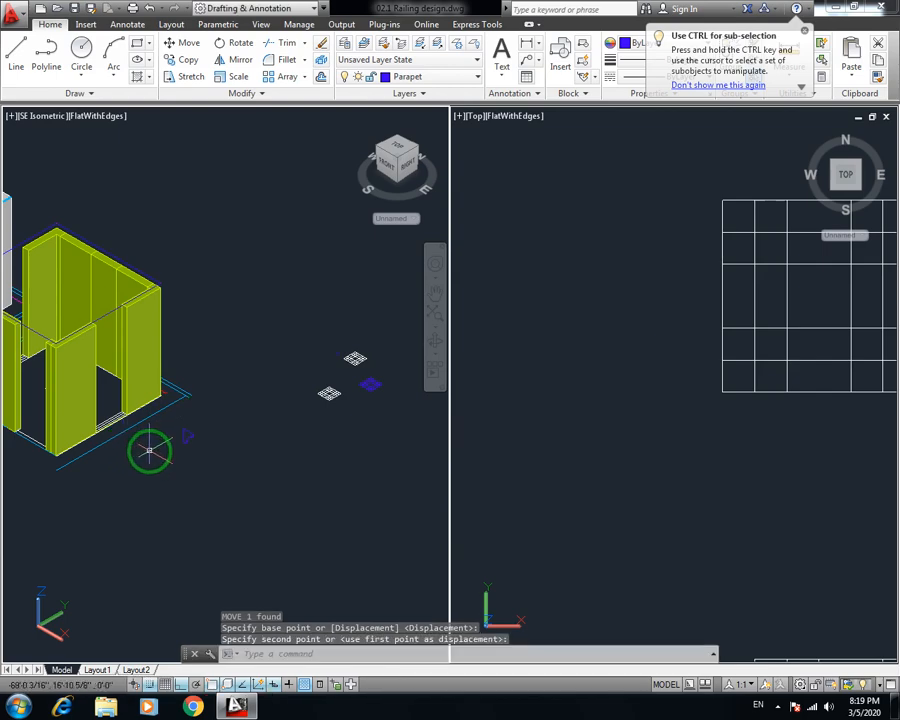
{"action": "key", "text": "Escape"}
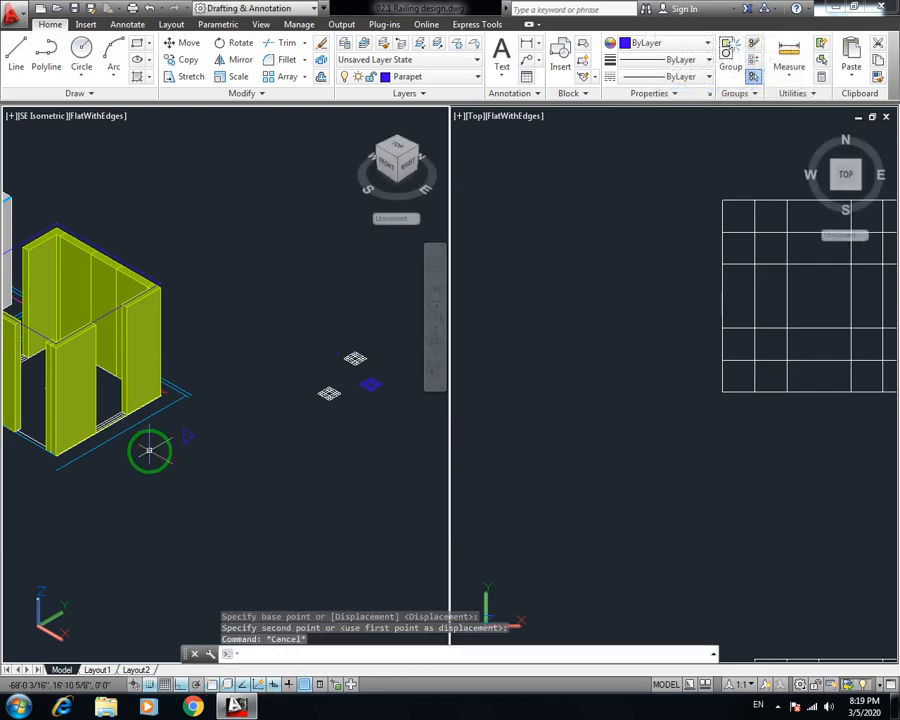
{"action": "key", "text": "ctrl+s"}
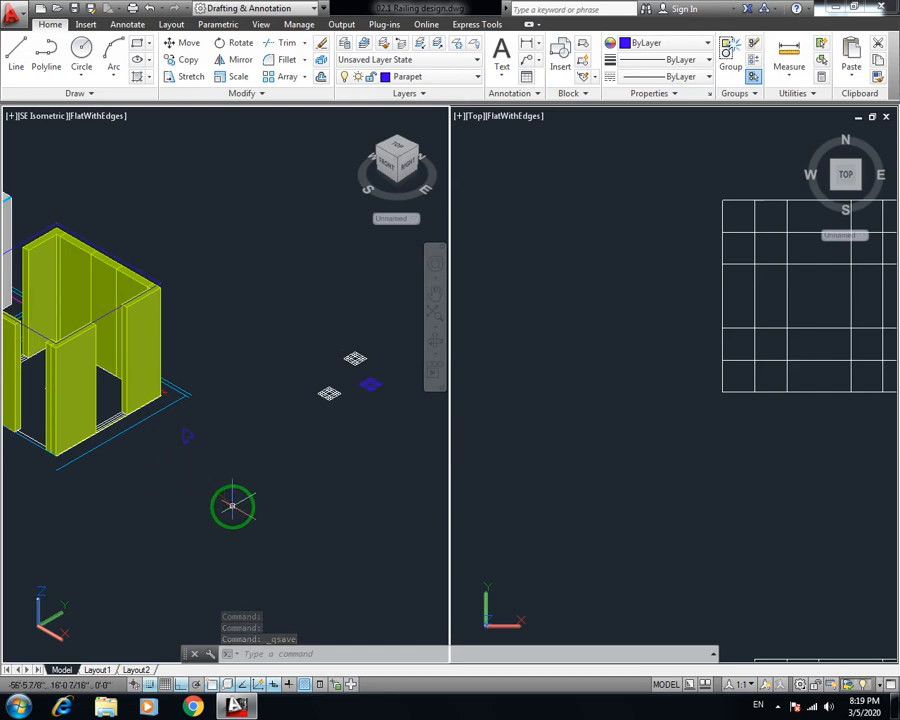
Try to sweep the upright profile along the blue slab-edge rectangle on top of the room walls
{"action": "scroll", "coordinate": [291, 523], "scroll_direction": "up", "scroll_amount": 6}
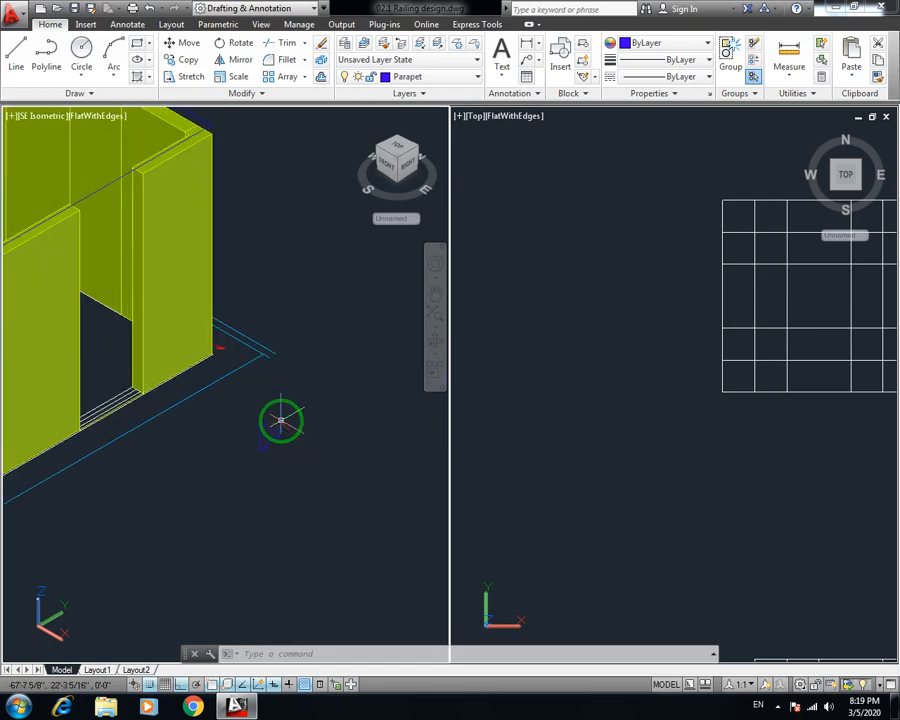
{"action": "middle_click_drag", "start_coordinate": [332, 424], "coordinate": [338, 424]}
{"action": "middle_click_drag", "start_coordinate": [230, 408], "coordinate": [244, 448]}
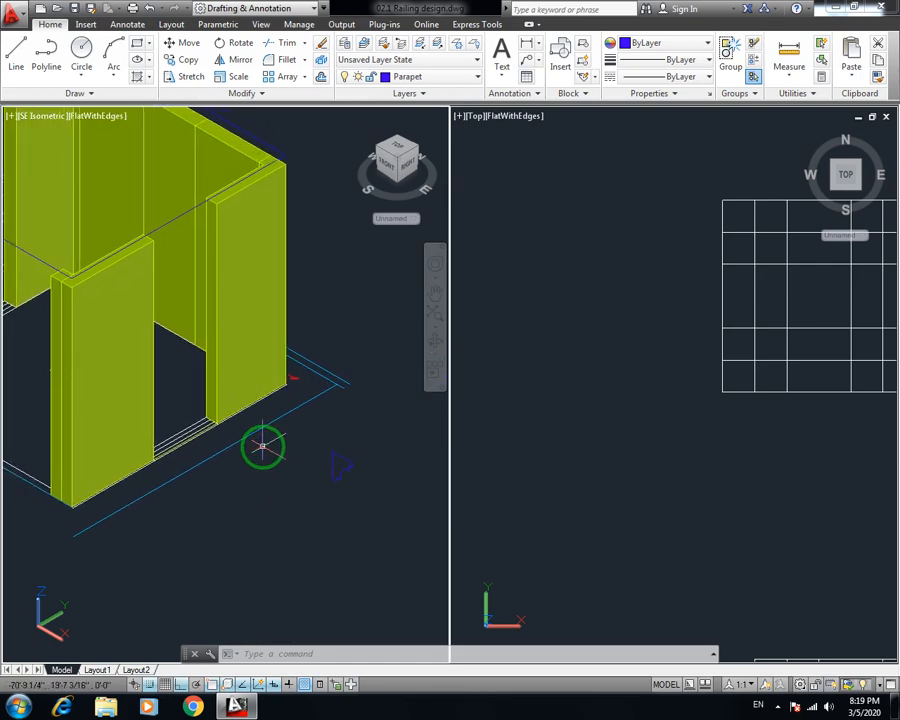
{"action": "type", "text": "sw"}
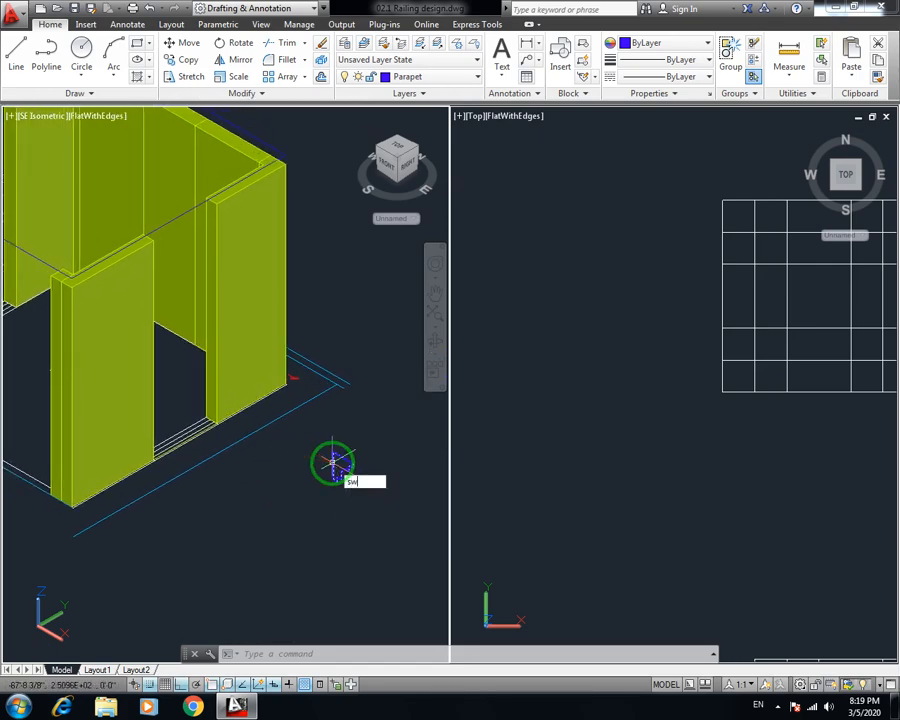
{"action": "key", "text": "Return"}
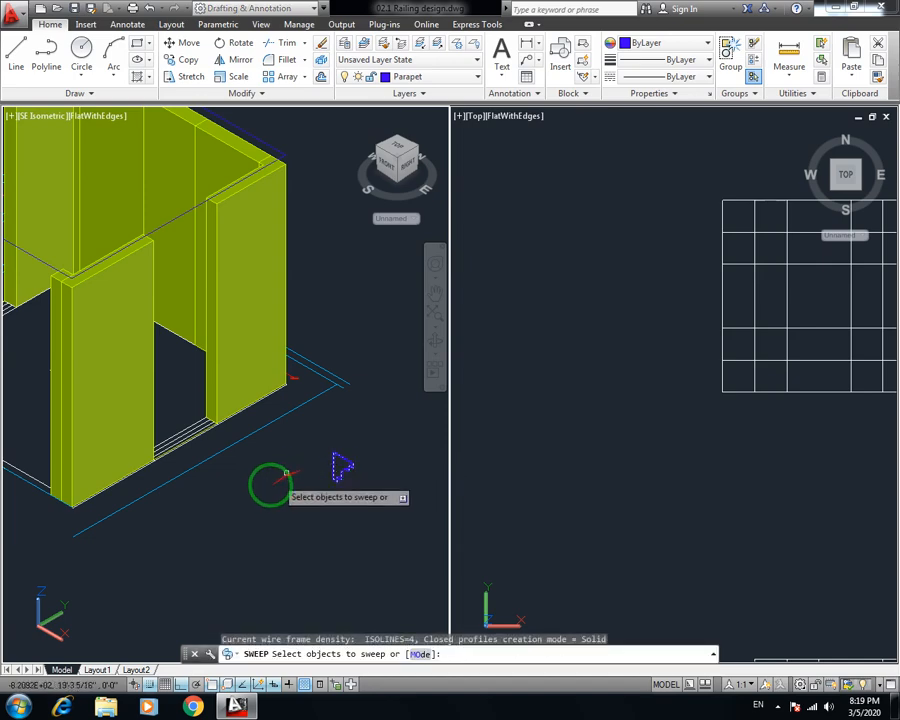
{"action": "left_click", "coordinate": [338, 457]}
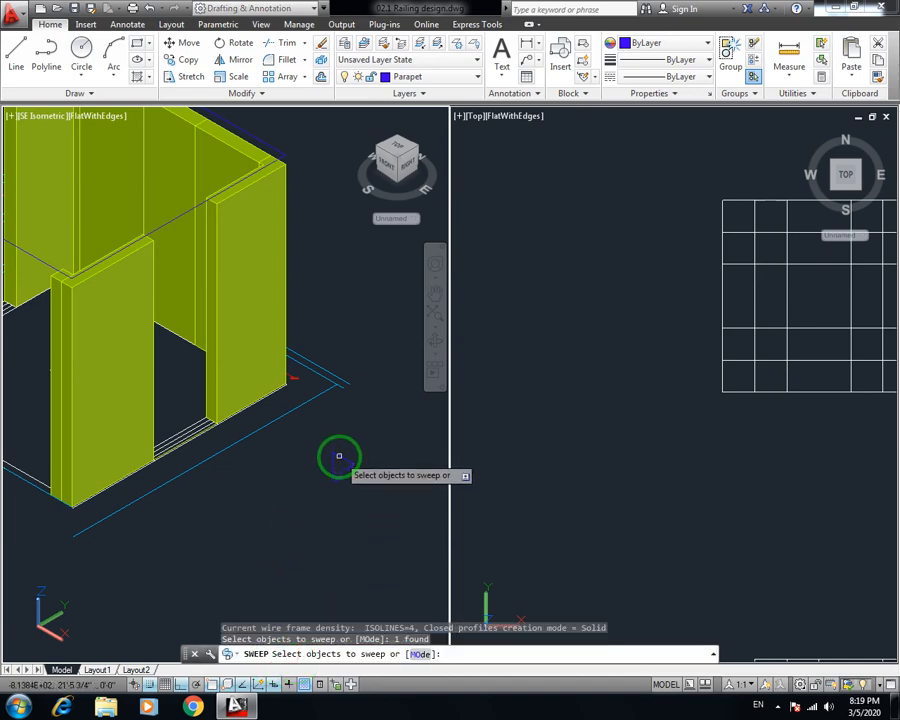
{"action": "key", "text": "Return"}
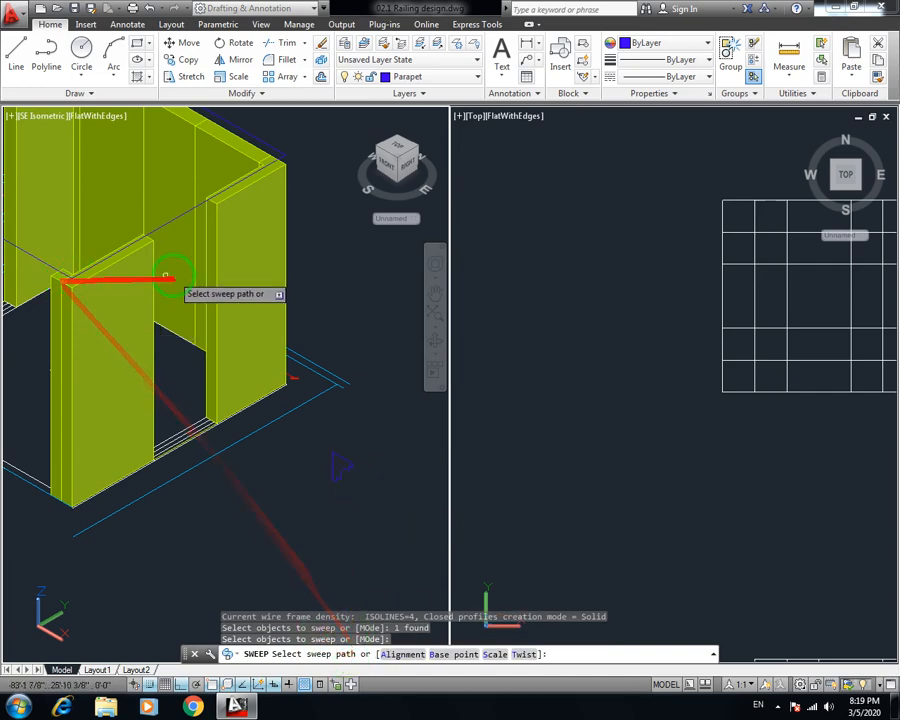
{"action": "left_click", "coordinate": [158, 225]}
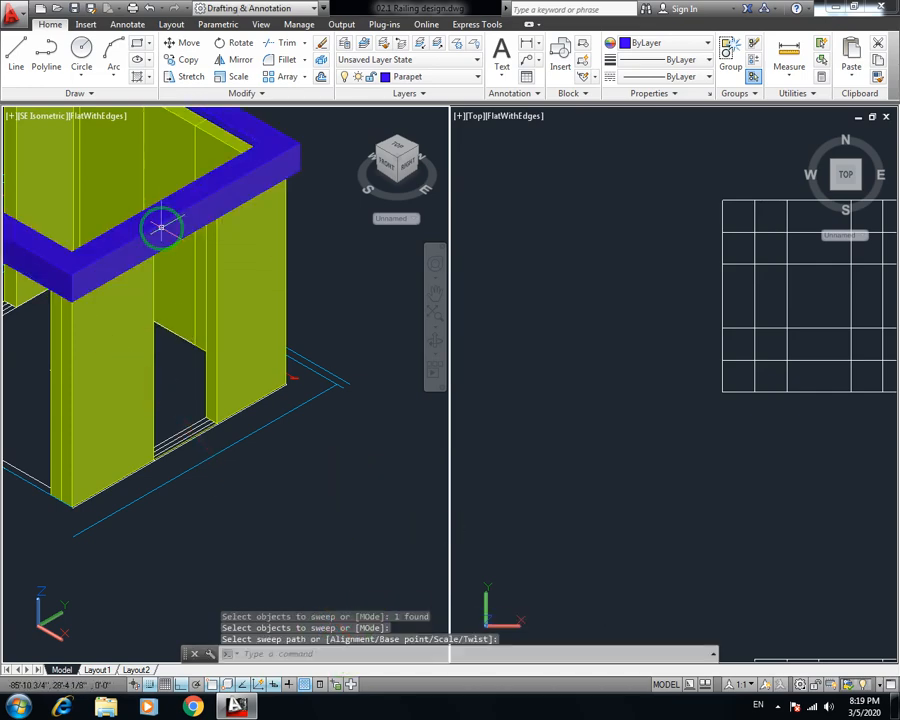
Inspect the swept parapet from a slightly orbited view and undo the sweep
{"action": "scroll", "coordinate": [185, 277], "scroll_direction": "up", "scroll_amount": 2}
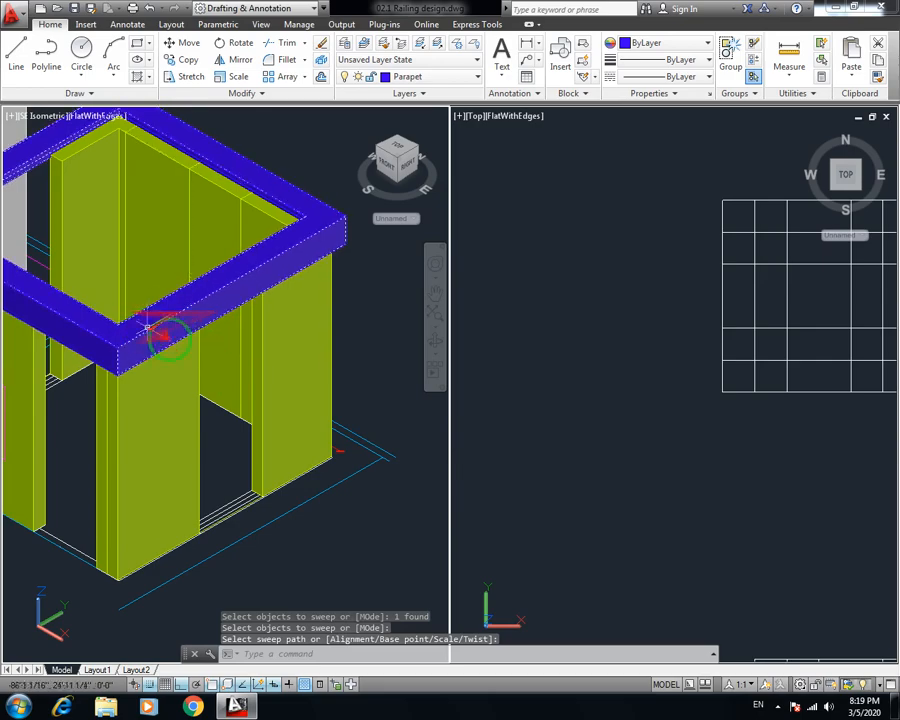
{"action": "middle_click_drag", "start_coordinate": [175, 342], "coordinate": [252, 368]}
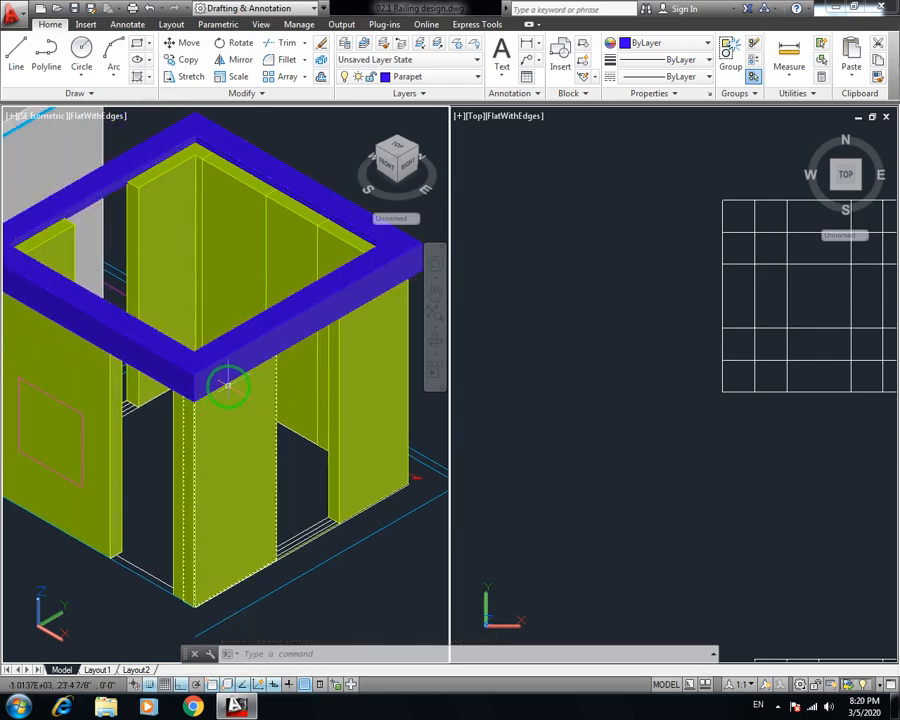
{"action": "middle_click_drag", "start_coordinate": [228, 384], "coordinate": [193, 428], "text": "shift"}
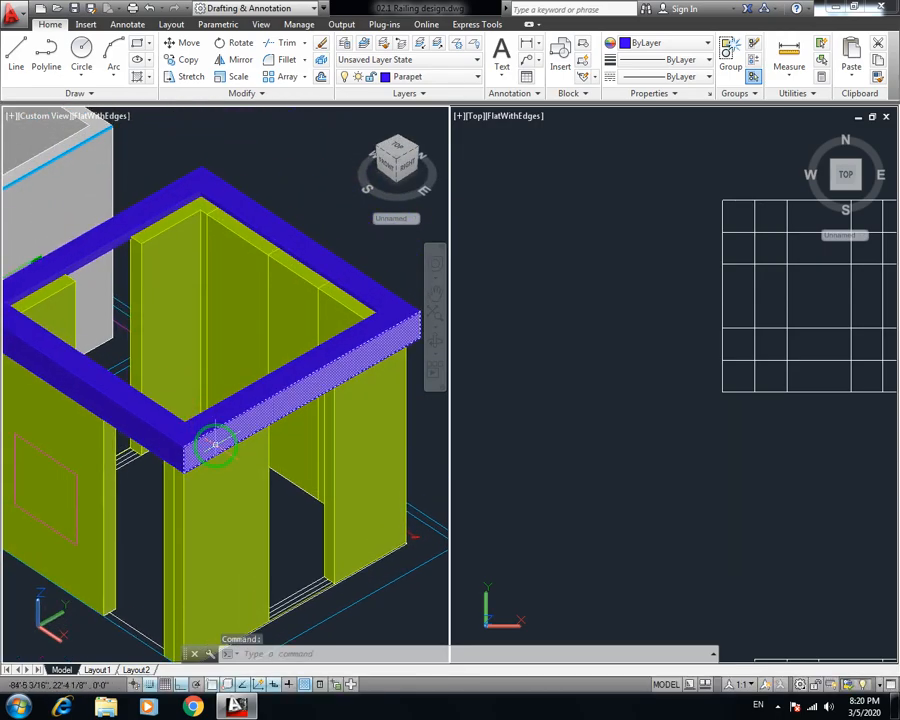
{"action": "key", "text": "ctrl+z"}
{"action": "key", "text": "ctrl+z"}
{"action": "key", "text": "ctrl+z"}
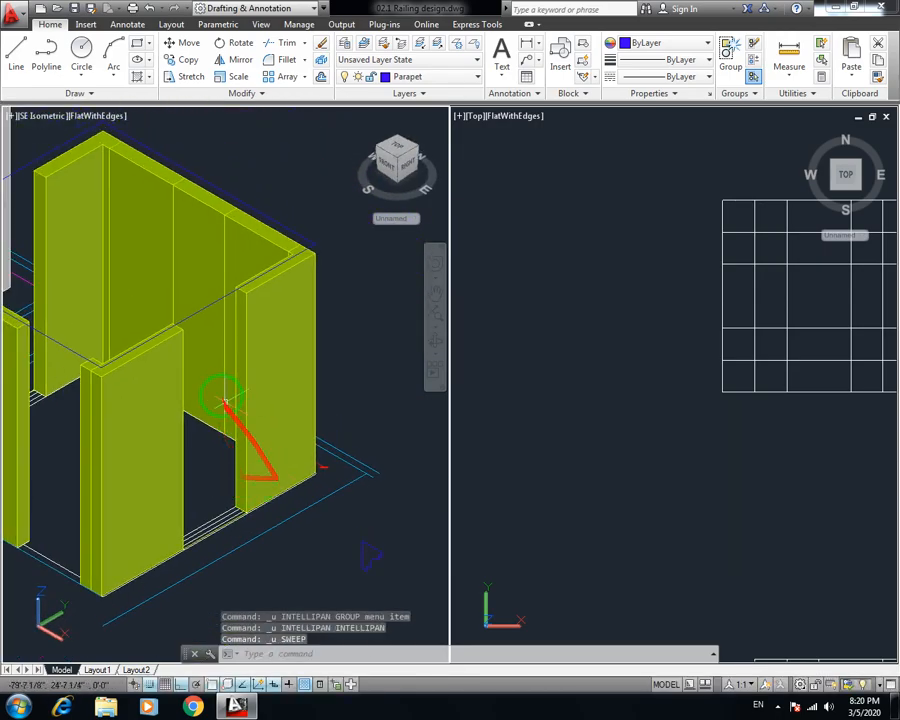
{"action": "key", "text": "Escape"}
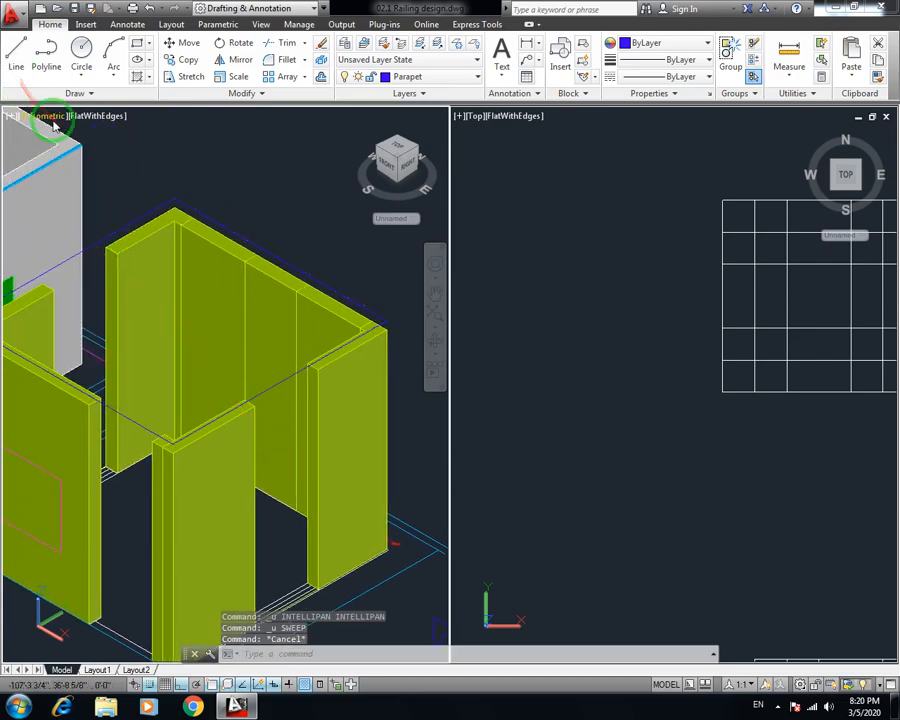
{"action": "middle_click_drag", "start_coordinate": [338, 555], "coordinate": [330, 449]}
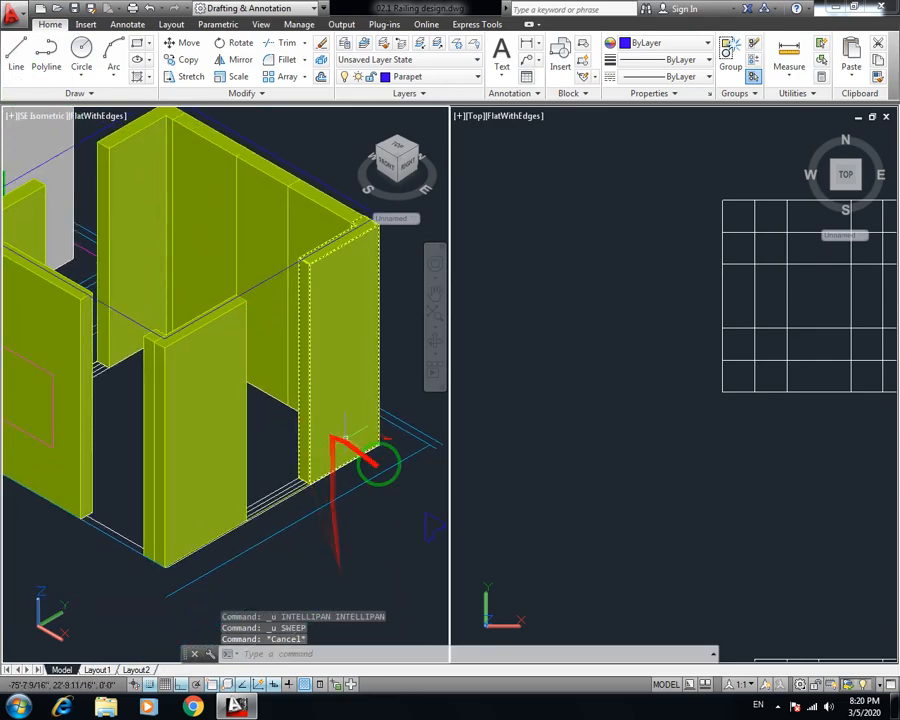
{"action": "left_click", "coordinate": [430, 518]}
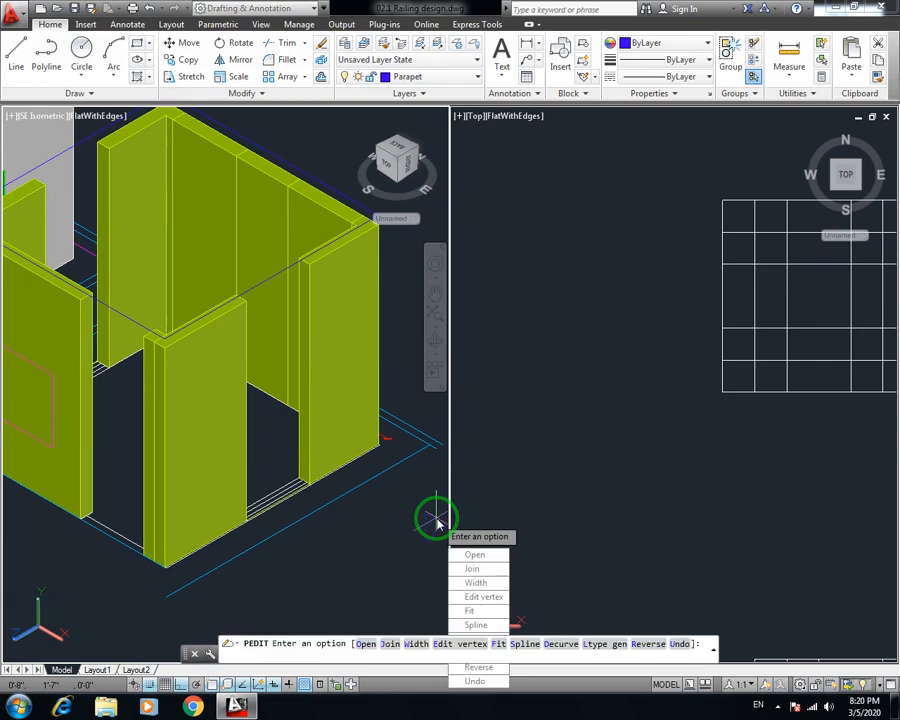
{"action": "key", "text": "Escape"}
{"action": "left_click", "coordinate": [438, 507]}
{"action": "left_click", "coordinate": [425, 527]}
{"action": "mouse_move", "coordinate": [426, 526]}
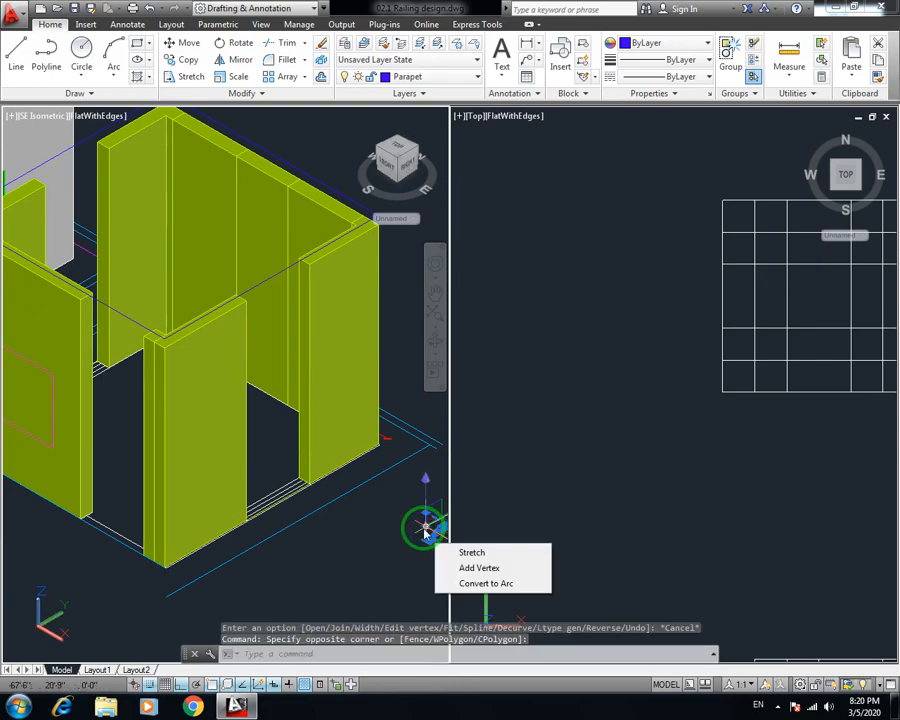
{"action": "left_click", "coordinate": [484, 583]}
{"action": "type", "text": "o"}
{"action": "key", "text": "Return"}
{"action": "key", "text": "space"}
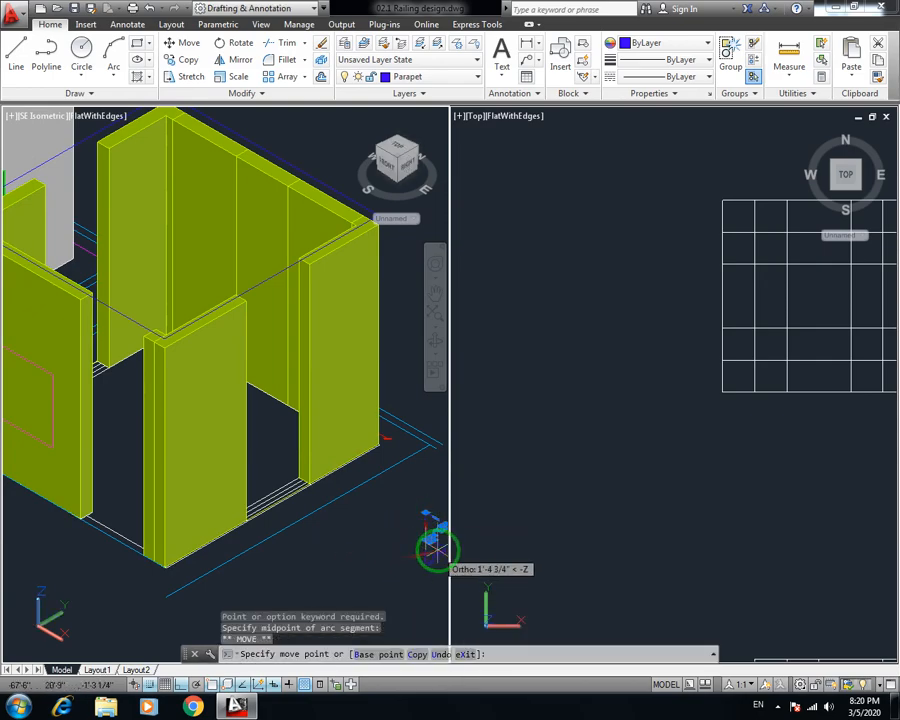
{"action": "scroll", "coordinate": [422, 545], "scroll_direction": "up", "scroll_amount": 5}
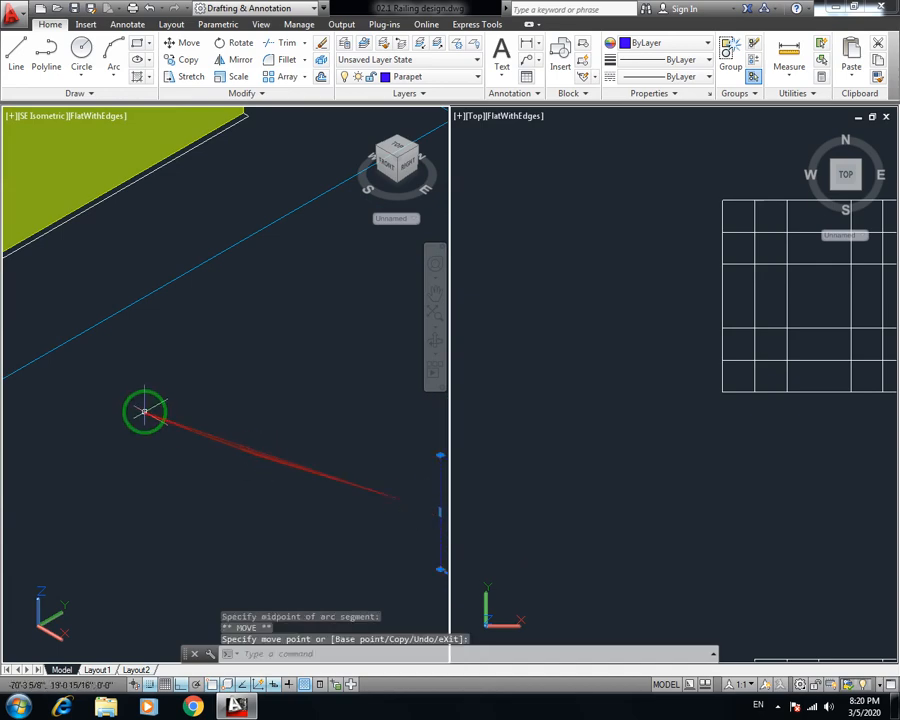
{"action": "key", "text": "Escape"}
{"action": "key", "text": "Escape"}
Copy the upright profile by its lower inner corner onto the front run of the blue slab-edge rectangle above the door opening
{"action": "scroll", "coordinate": [198, 458], "scroll_direction": "up", "scroll_amount": 3}
{"action": "left_click", "coordinate": [237, 403]}
{"action": "left_click", "coordinate": [97, 519]}
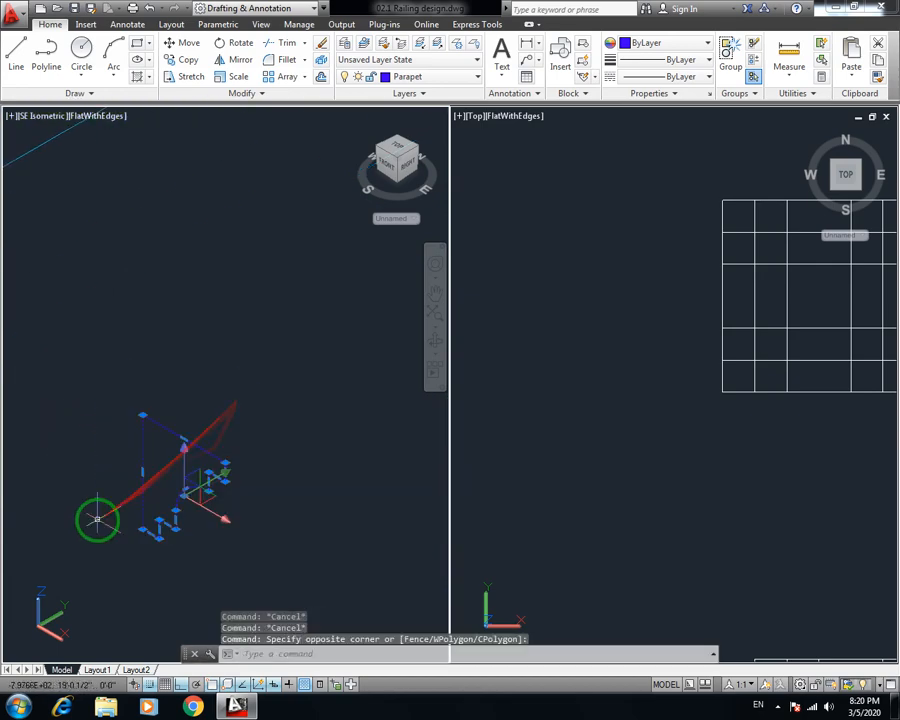
{"action": "type", "text": "co"}
{"action": "key", "text": "space"}
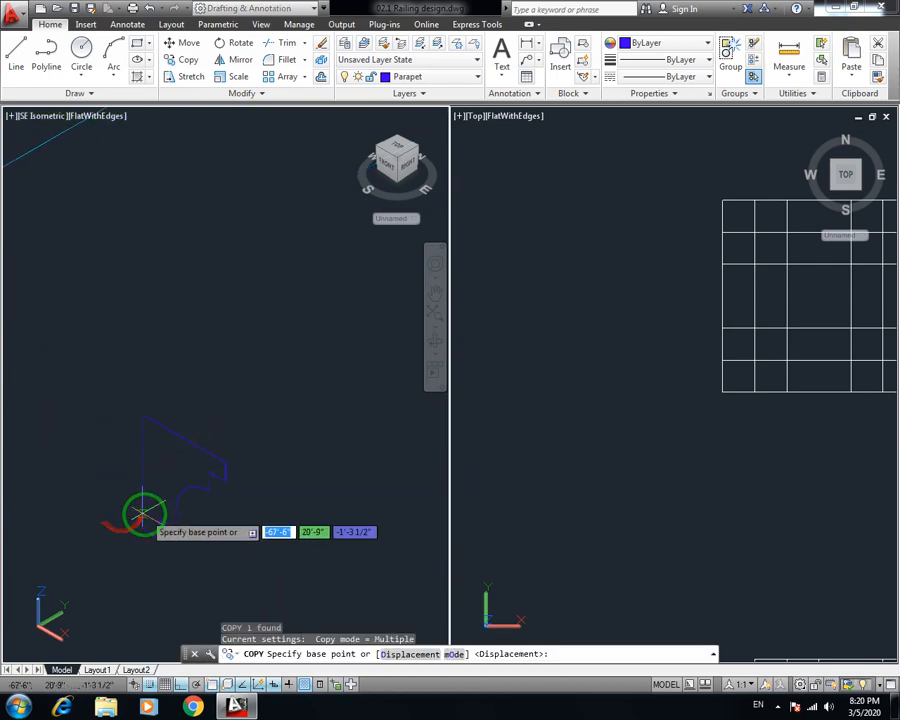
{"action": "left_click", "coordinate": [142, 528]}
{"action": "scroll", "coordinate": [68, 394], "scroll_direction": "down", "scroll_amount": 4}
{"action": "middle_click_drag", "start_coordinate": [77, 355], "coordinate": [289, 490]}
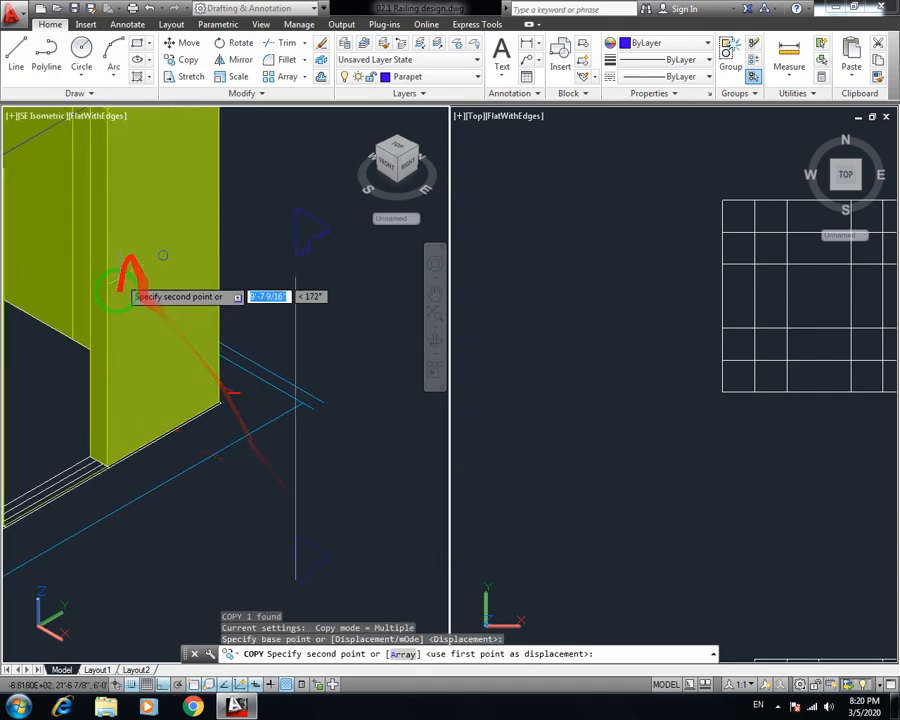
{"action": "middle_click_drag", "start_coordinate": [124, 305], "coordinate": [202, 477]}
{"action": "key", "text": "F8"}
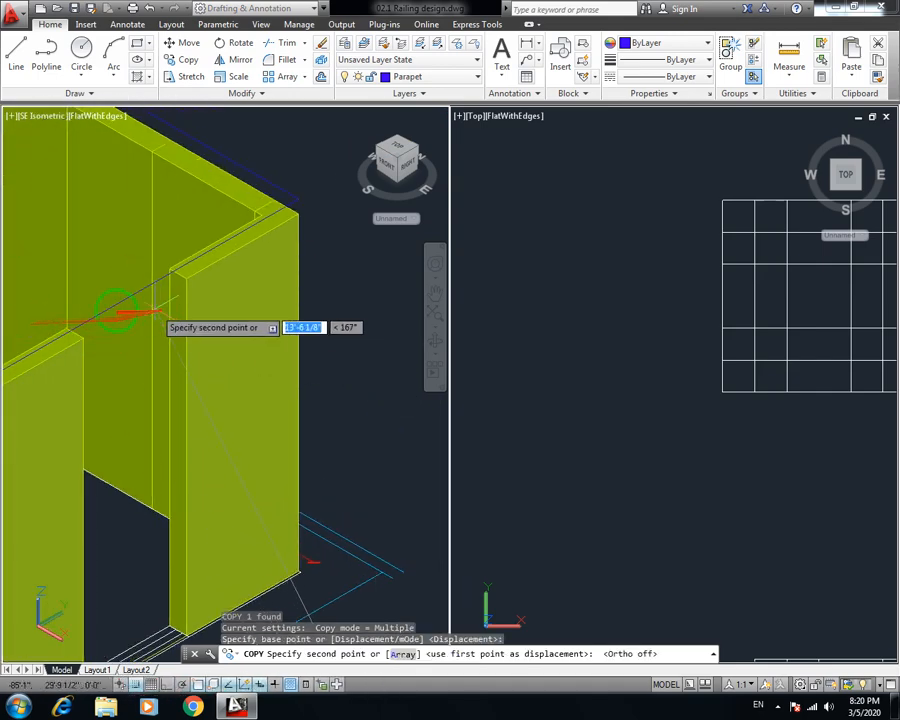
{"action": "left_click", "coordinate": [100, 315]}
{"action": "key", "text": "Escape"}
Break the slab-edge rectangle between two close points just beside the copied profile, opening a small gap
{"action": "scroll", "coordinate": [136, 300], "scroll_direction": "up", "scroll_amount": 4}
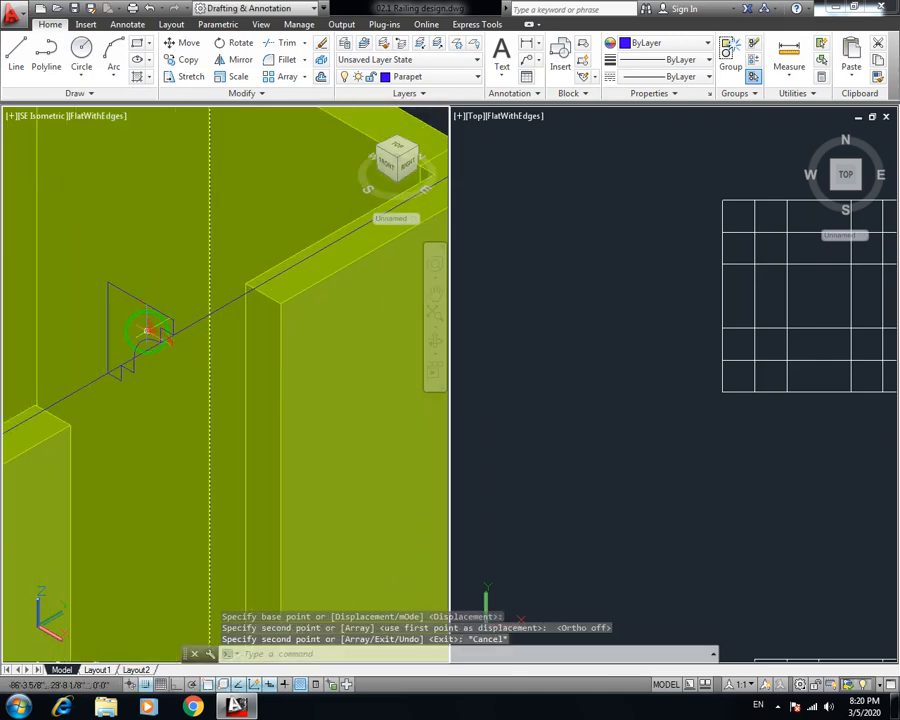
{"action": "scroll", "coordinate": [147, 330], "scroll_direction": "up", "scroll_amount": 2}
{"action": "type", "text": "BR"}
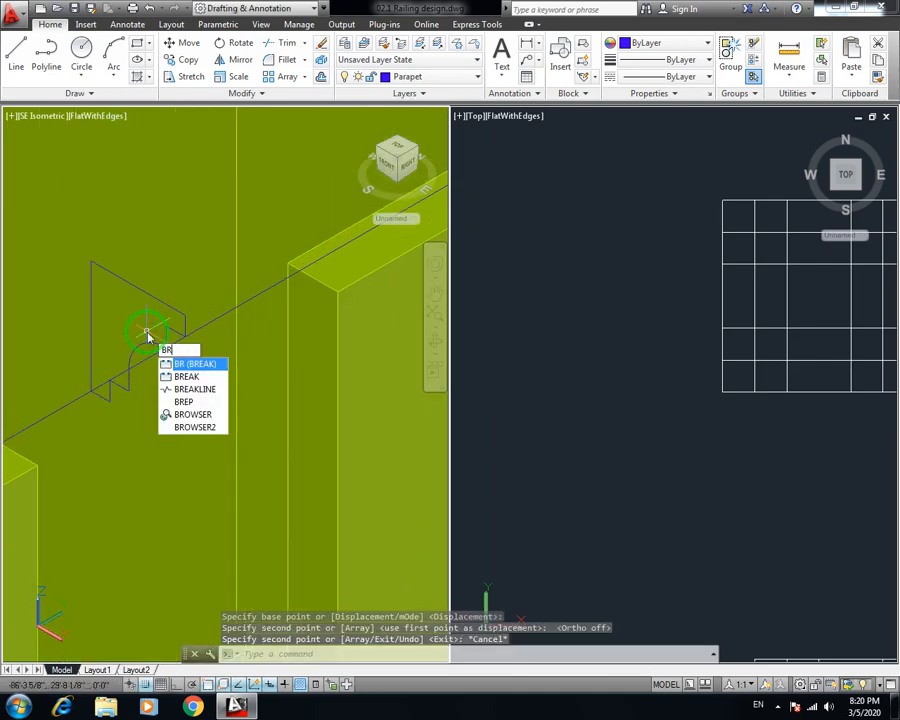
{"action": "key", "text": "Return"}
{"action": "left_click", "coordinate": [215, 318]}
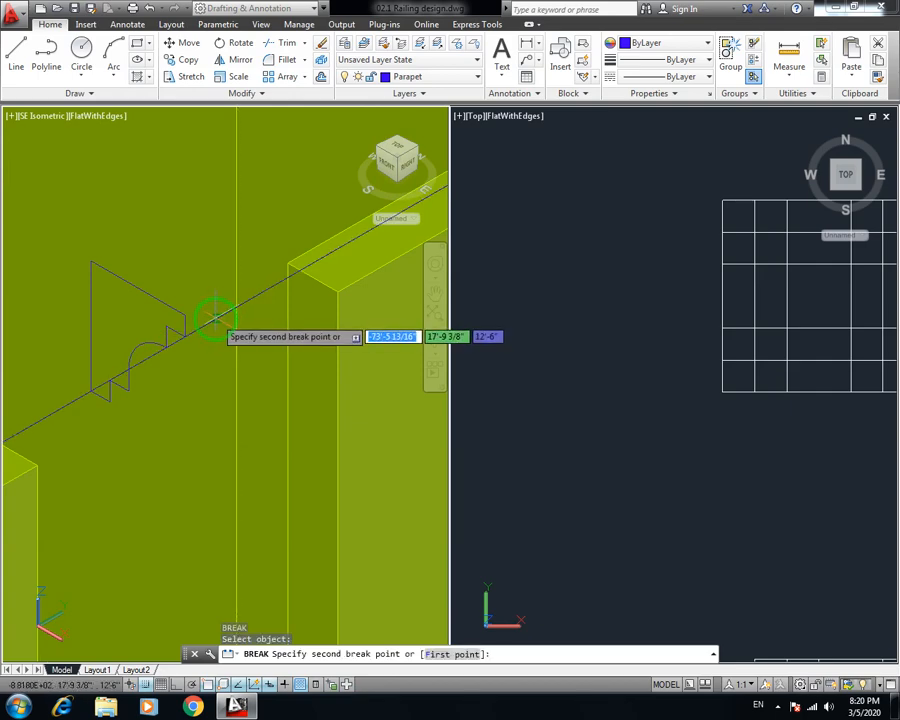
{"action": "left_click", "coordinate": [190, 332]}
{"action": "key", "text": "Escape"}
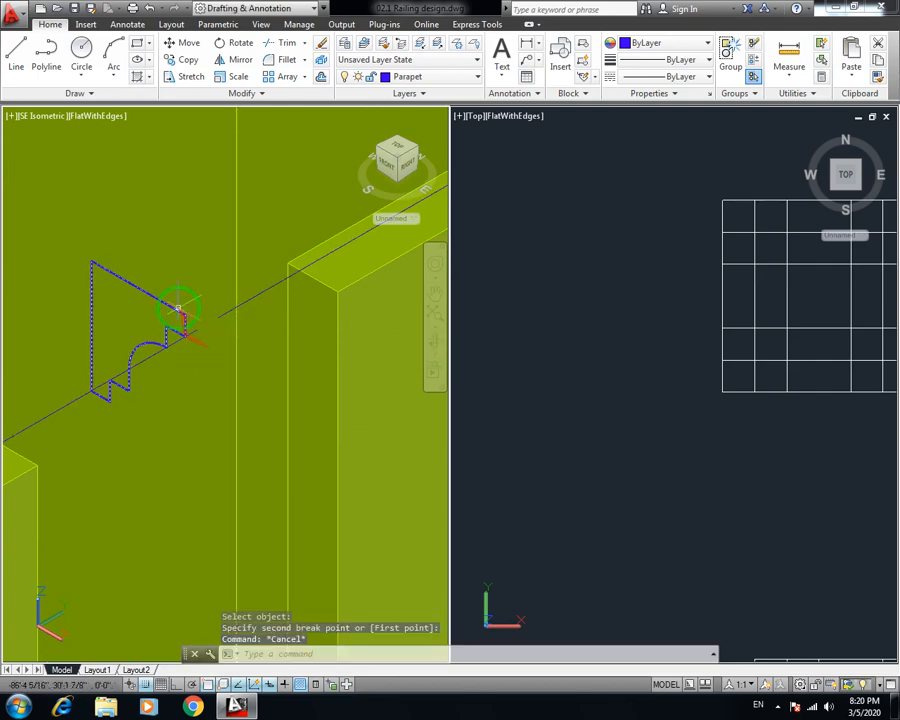
Move the copied profile by its lower inner corner onto the open end of the broken slab-edge line
{"action": "left_click", "coordinate": [177, 309]}
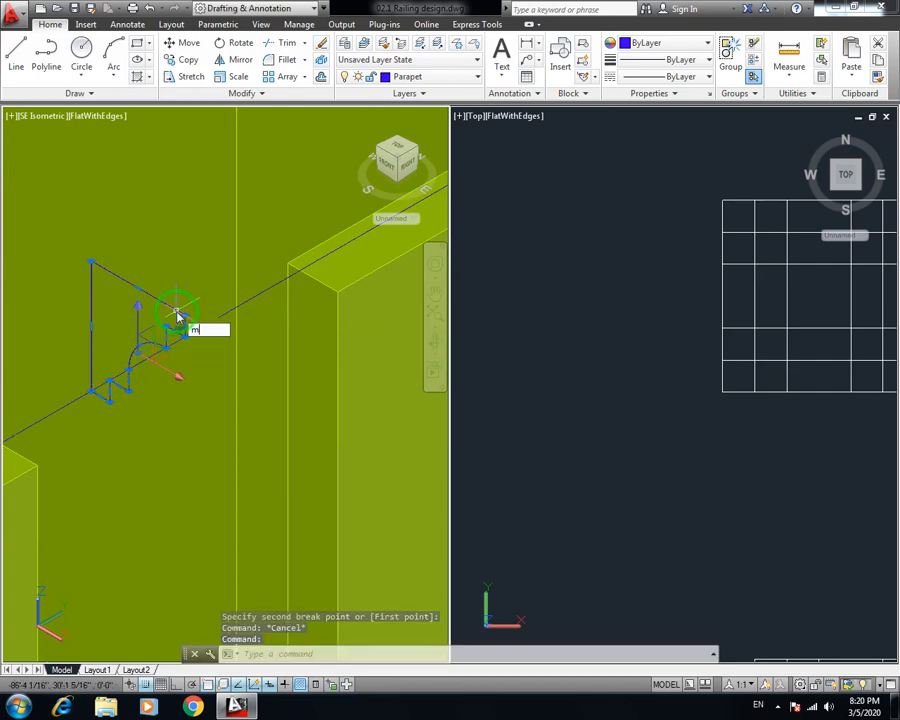
{"action": "key", "text": "Return"}
{"action": "left_click", "coordinate": [91, 391]}
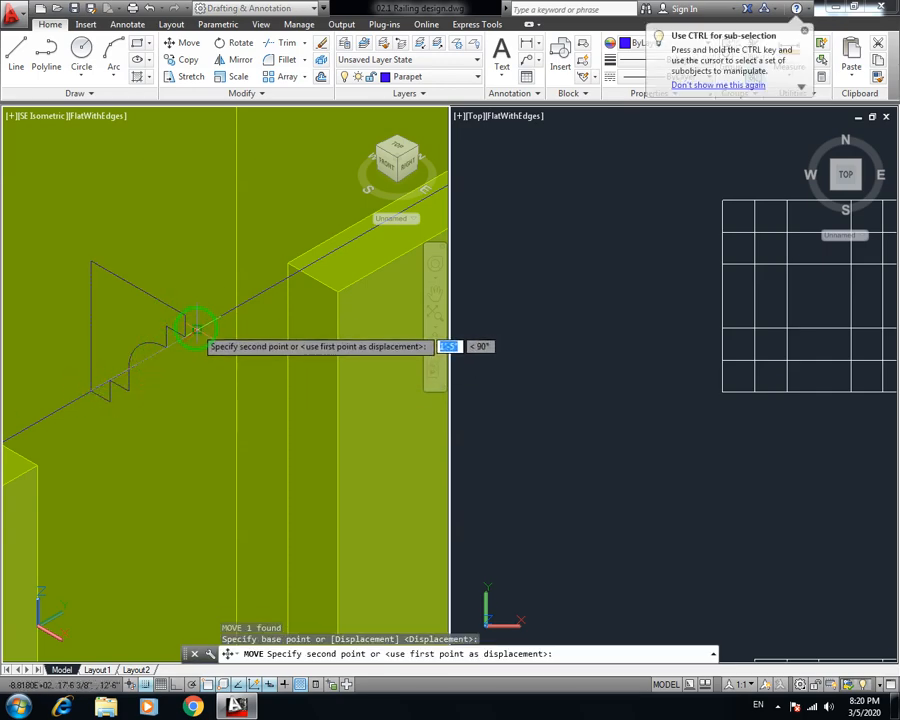
{"action": "left_click", "coordinate": [195, 325]}
{"action": "key", "text": "Escape"}
{"action": "key", "text": "Escape"}
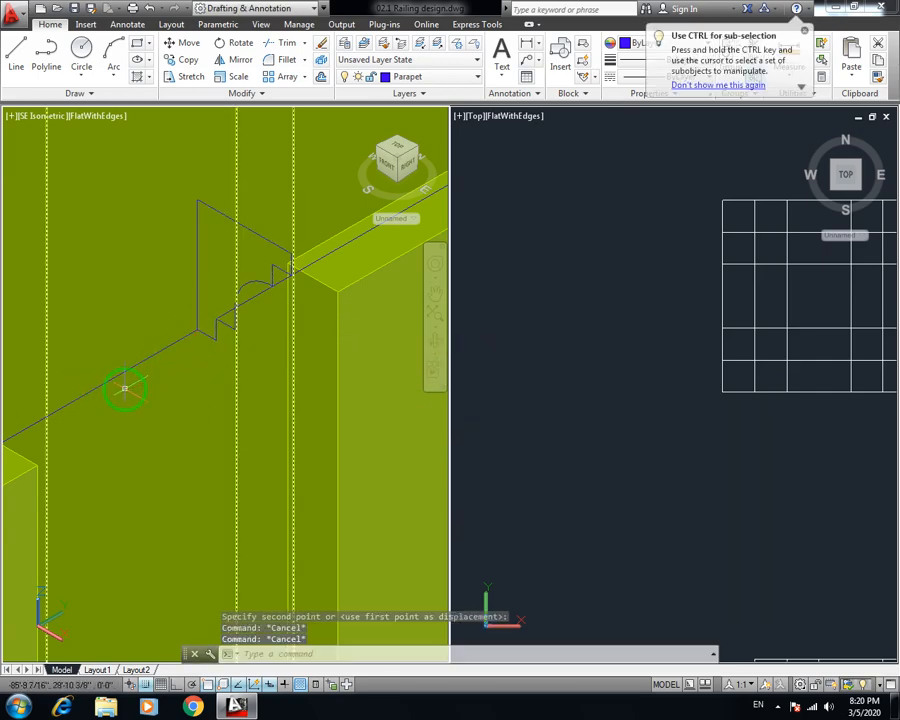
Extrude the profile with the Path option along the broken slab-edge line around the whole room and save the drawing
{"action": "type", "text": "ext"}
{"action": "key", "text": "Return"}
{"action": "left_click", "coordinate": [192, 276]}
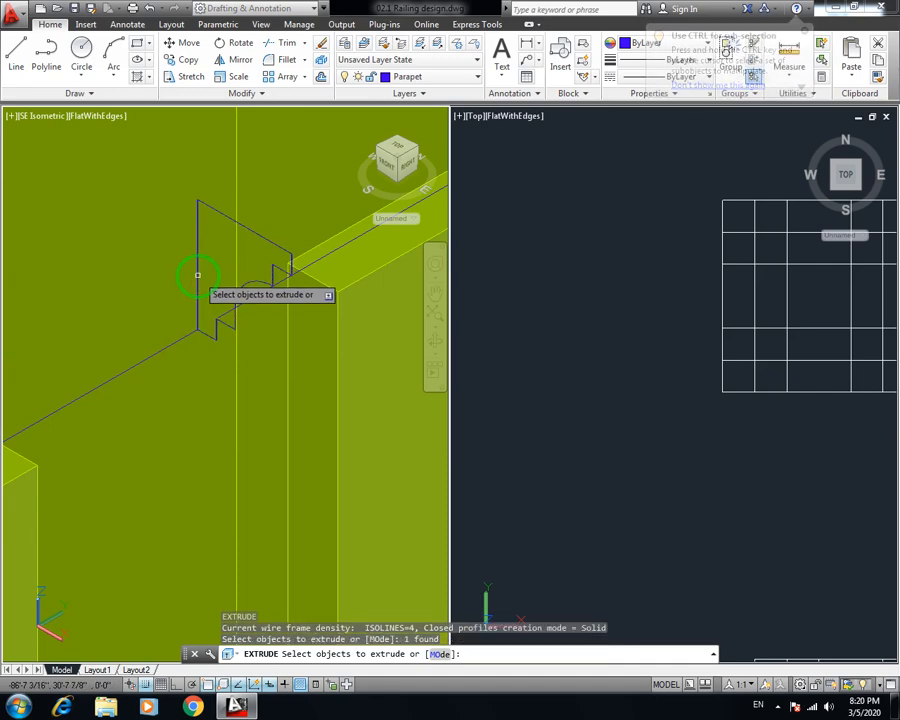
{"action": "key", "text": "Return"}
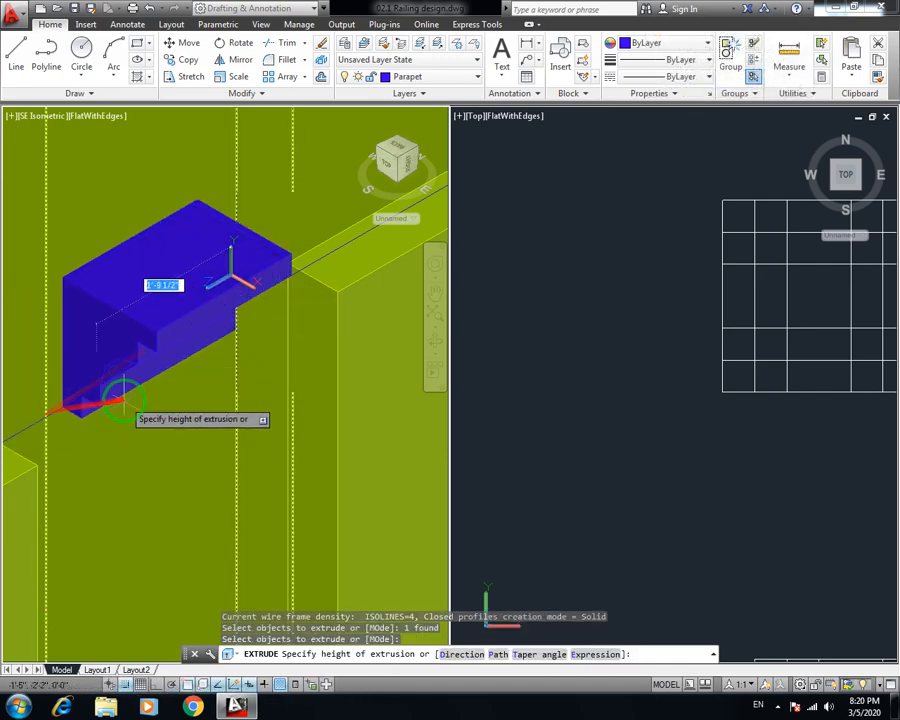
{"action": "middle_click_drag", "start_coordinate": [114, 392], "coordinate": [210, 396]}
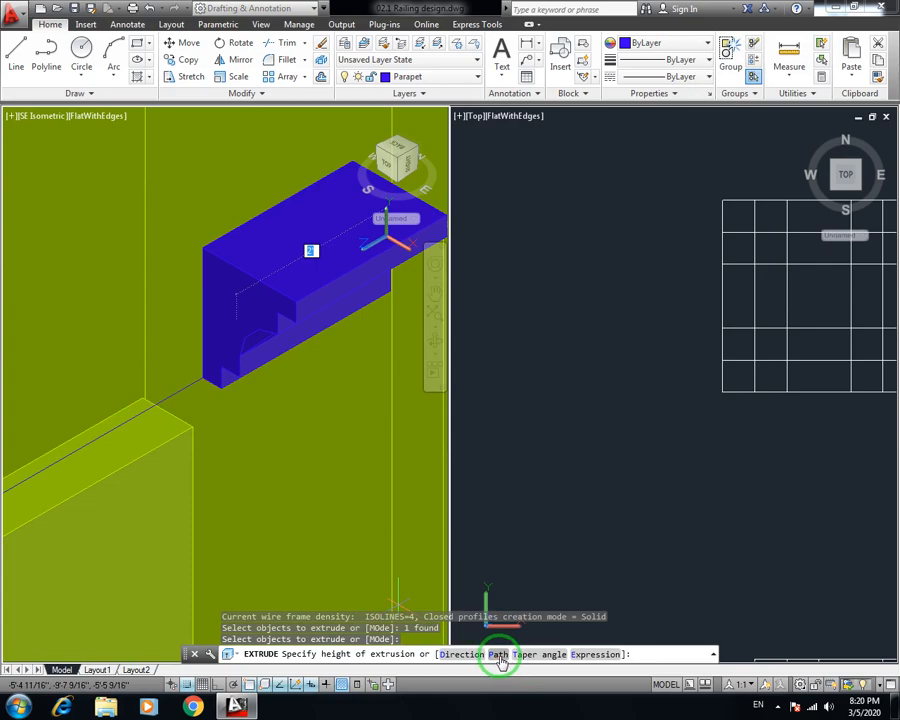
{"action": "left_click", "coordinate": [498, 655]}
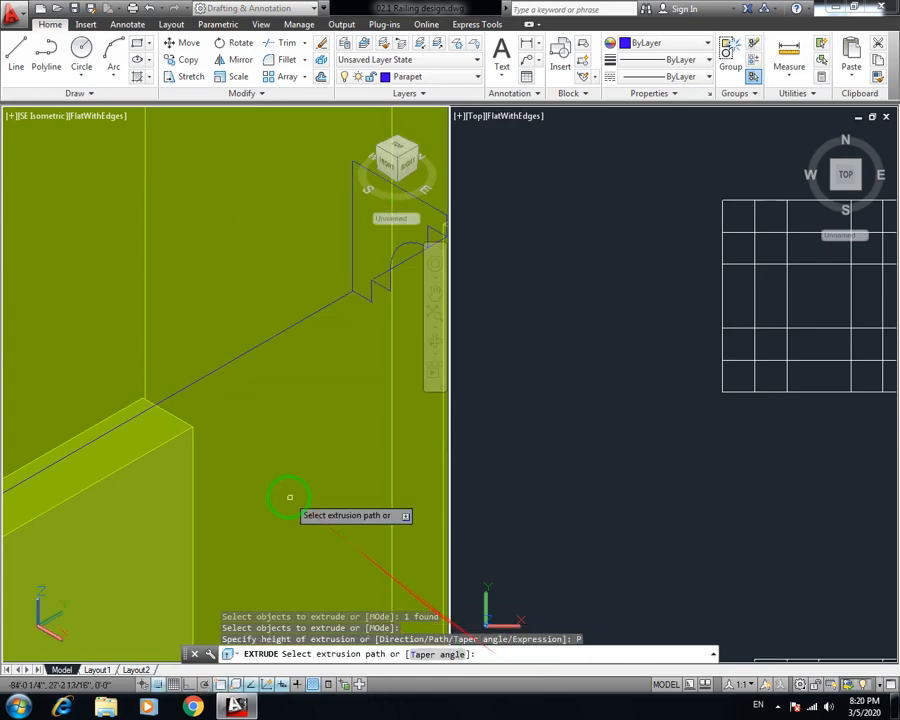
{"action": "left_click", "coordinate": [239, 357]}
{"action": "scroll", "coordinate": [260, 400], "scroll_direction": "down", "scroll_amount": 3}
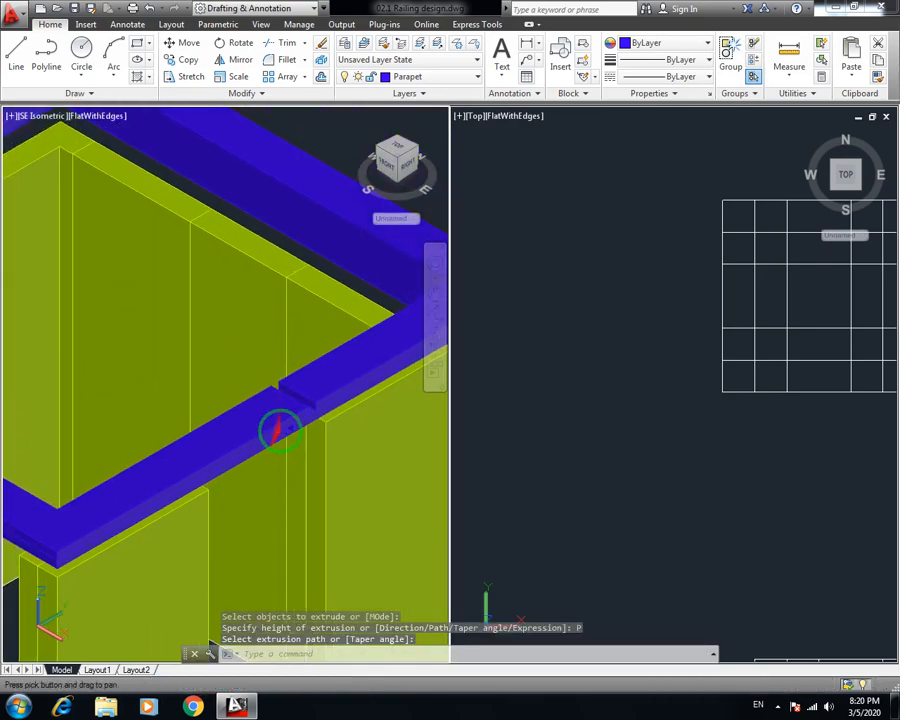
{"action": "middle_click_drag", "start_coordinate": [290, 406], "coordinate": [152, 422]}
{"action": "middle_click_drag", "start_coordinate": [248, 428], "coordinate": [394, 309]}
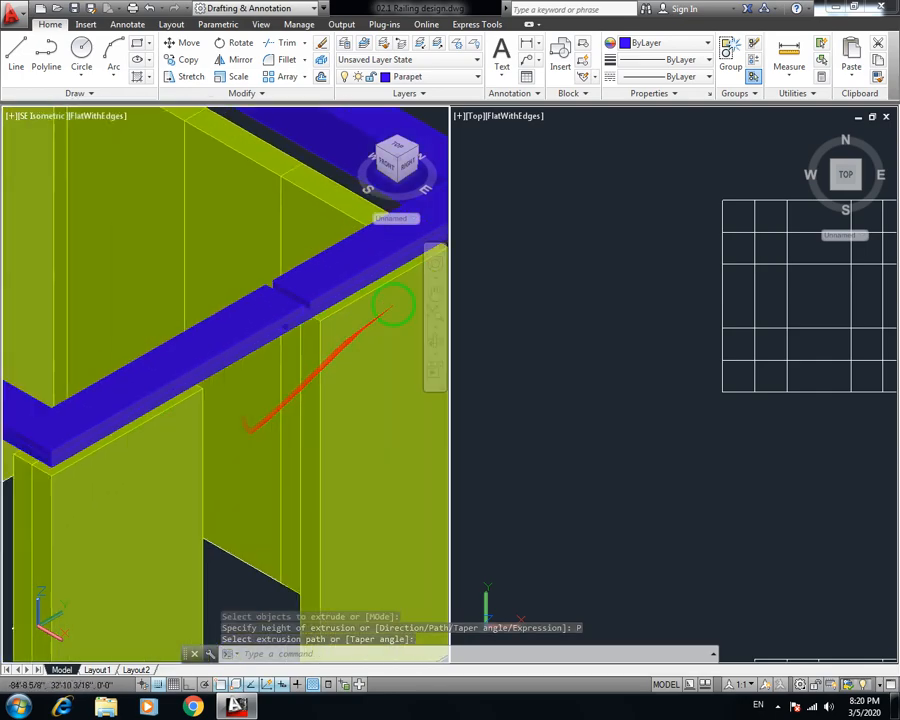
{"action": "middle_click_drag", "start_coordinate": [250, 432], "coordinate": [243, 437], "text": "shift"}
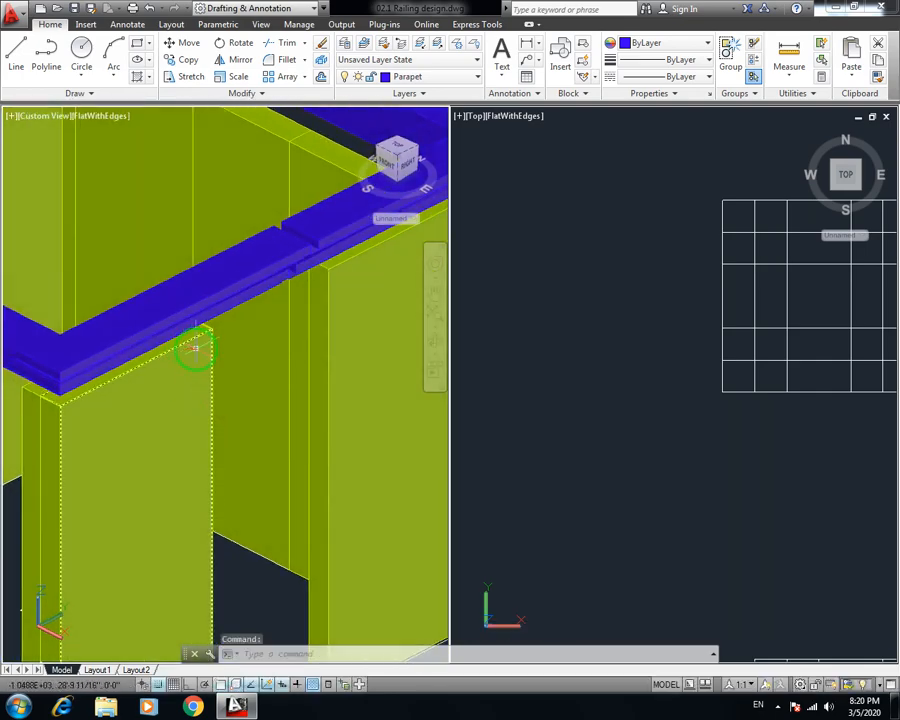
{"action": "scroll", "coordinate": [196, 348], "scroll_direction": "down", "scroll_amount": 3}
{"action": "key", "text": "ctrl+s"}
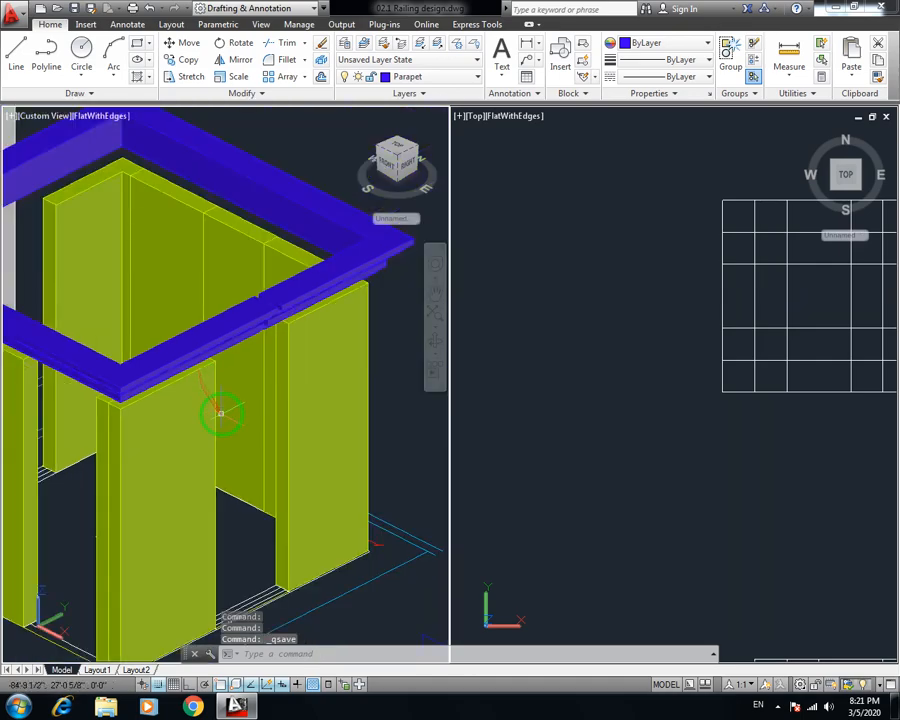
Close the gap in the parapet by extending one end face to the opposite end with PRESSPULL, and save the drawing
{"action": "scroll", "coordinate": [265, 378], "scroll_direction": "up", "scroll_amount": 5}
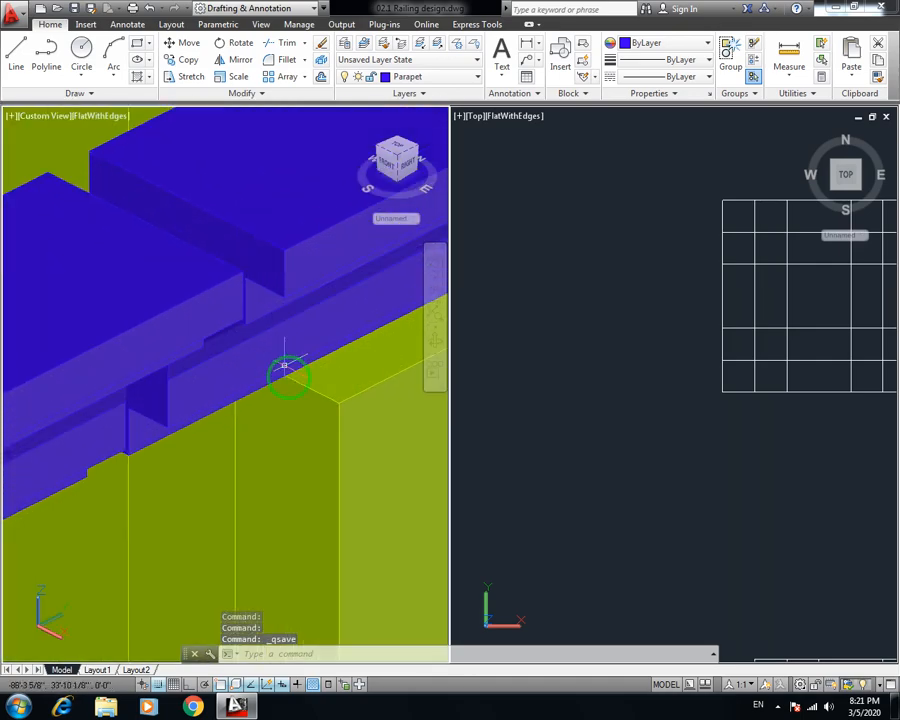
{"action": "middle_click_drag", "start_coordinate": [307, 381], "coordinate": [216, 351], "text": "shift"}
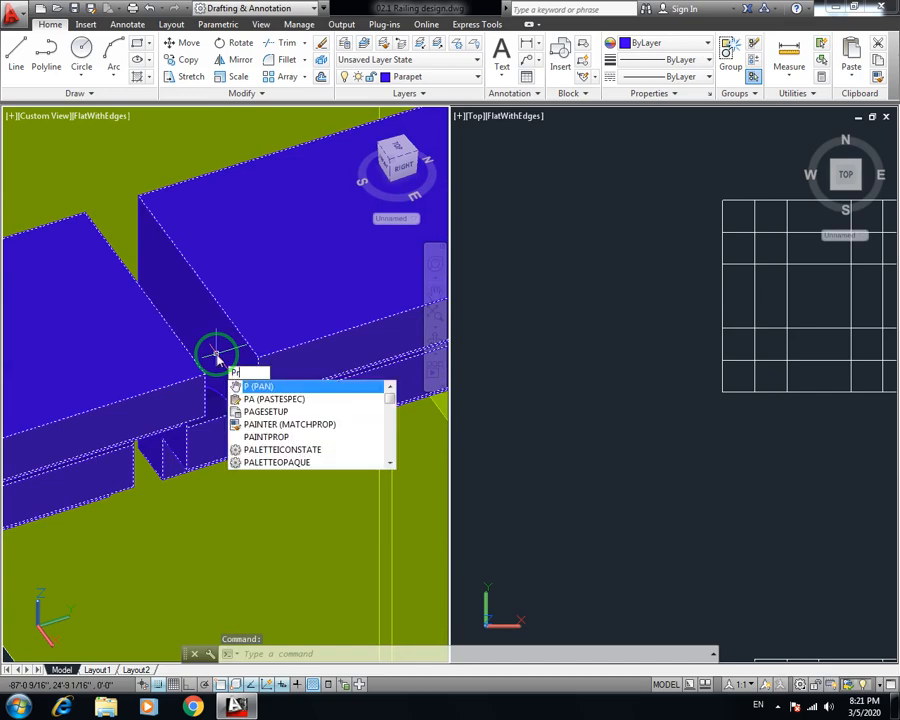
{"action": "type", "text": "RESSPULL"}
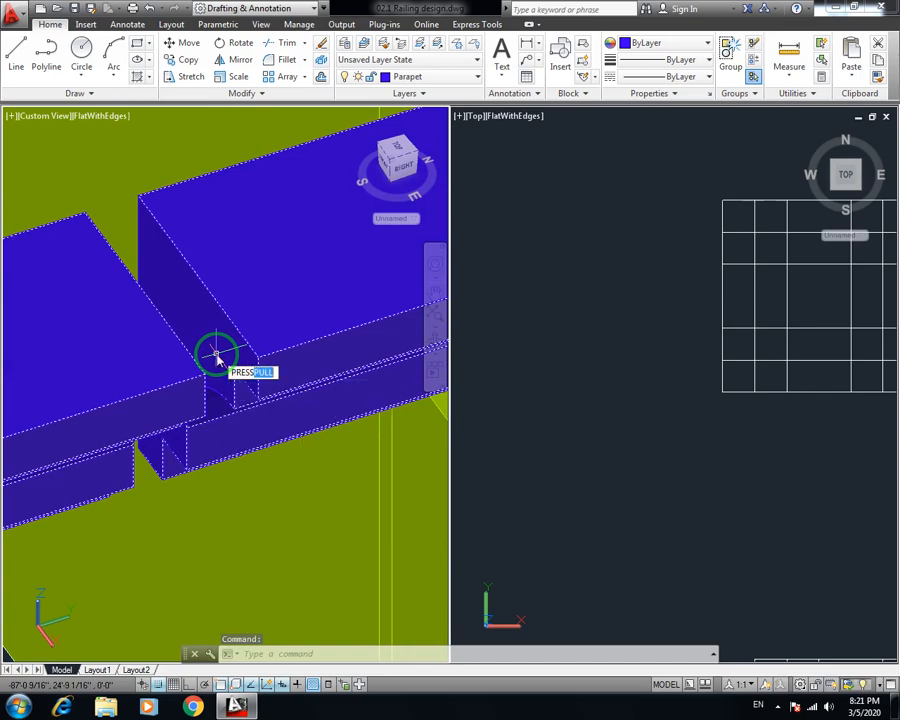
{"action": "key", "text": "Return"}
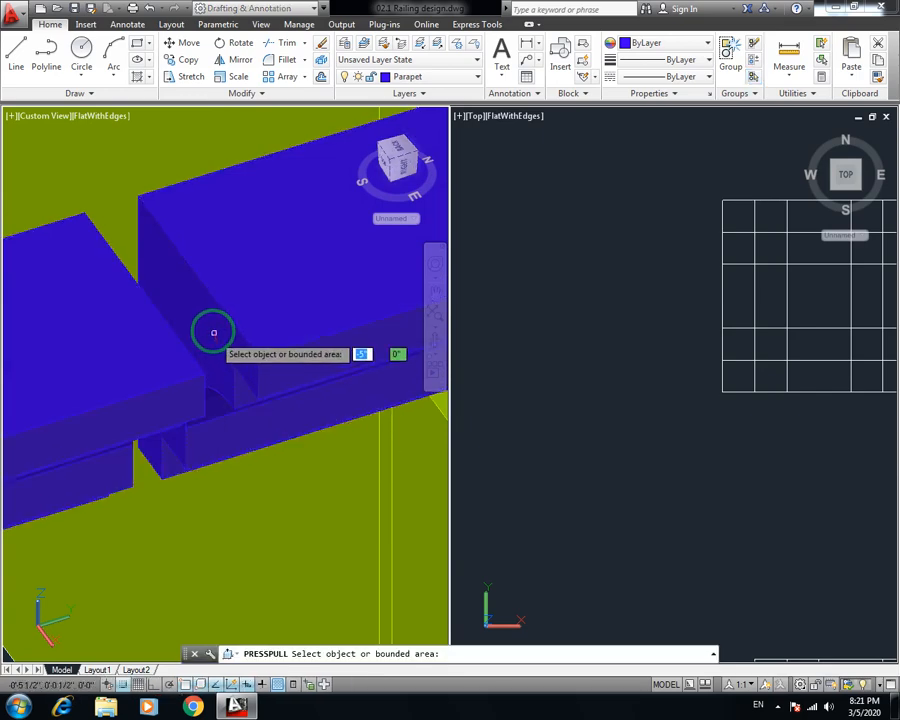
{"action": "left_click", "coordinate": [208, 328]}
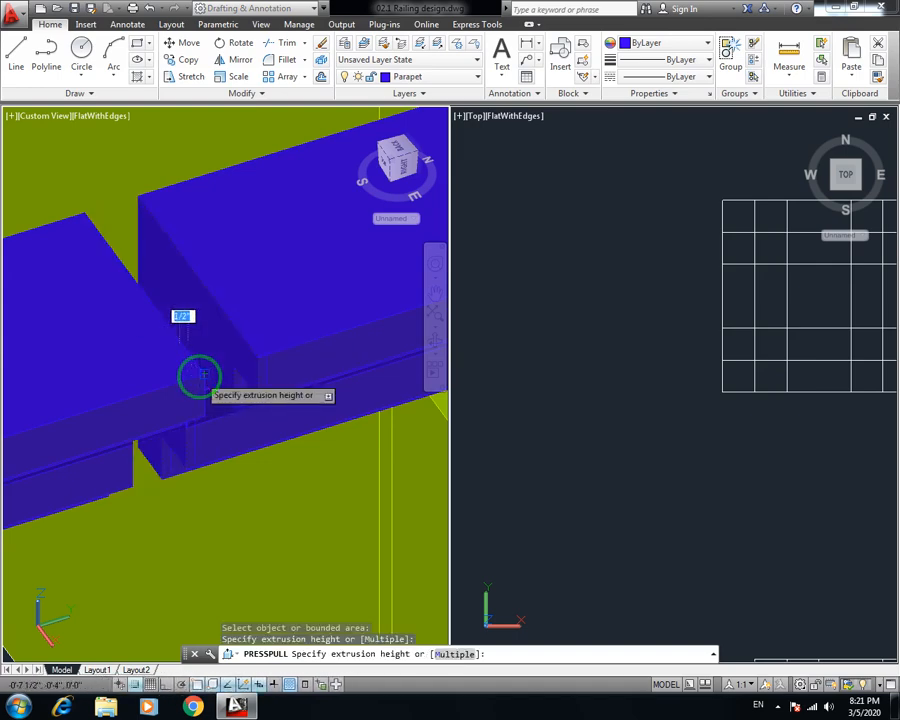
{"action": "left_click", "coordinate": [199, 374]}
{"action": "key", "text": "ctrl+s"}
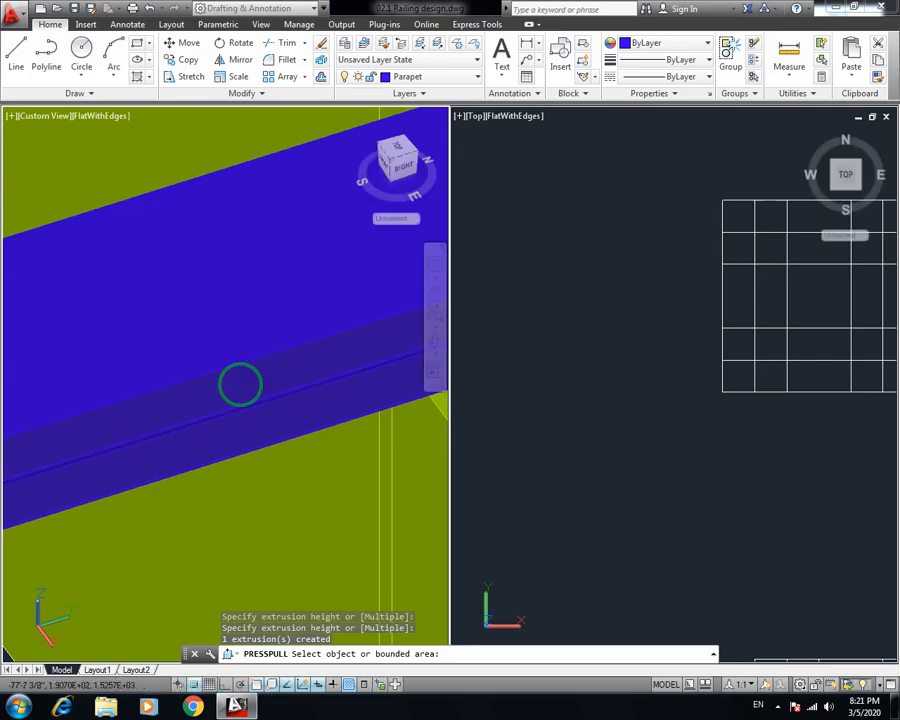
Return the orbited model viewport to the SE Isometric view
{"action": "scroll", "coordinate": [257, 438], "scroll_direction": "down", "scroll_amount": 5}
{"action": "middle_click_drag", "start_coordinate": [241, 447], "coordinate": [43, 145], "text": "shift"}
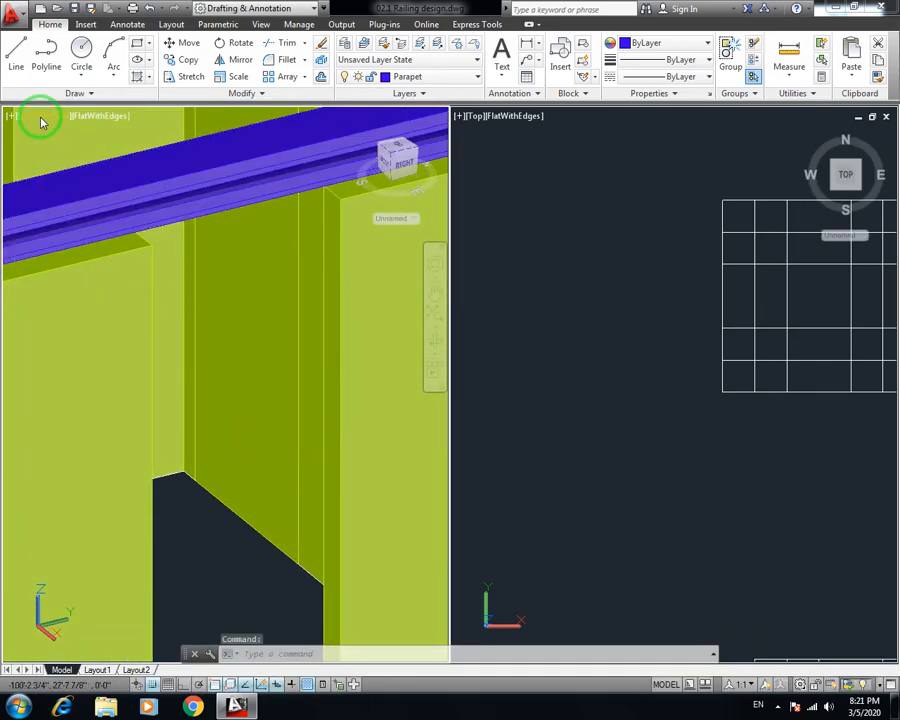
{"action": "left_click", "coordinate": [41, 119]}
{"action": "left_click", "coordinate": [78, 262]}
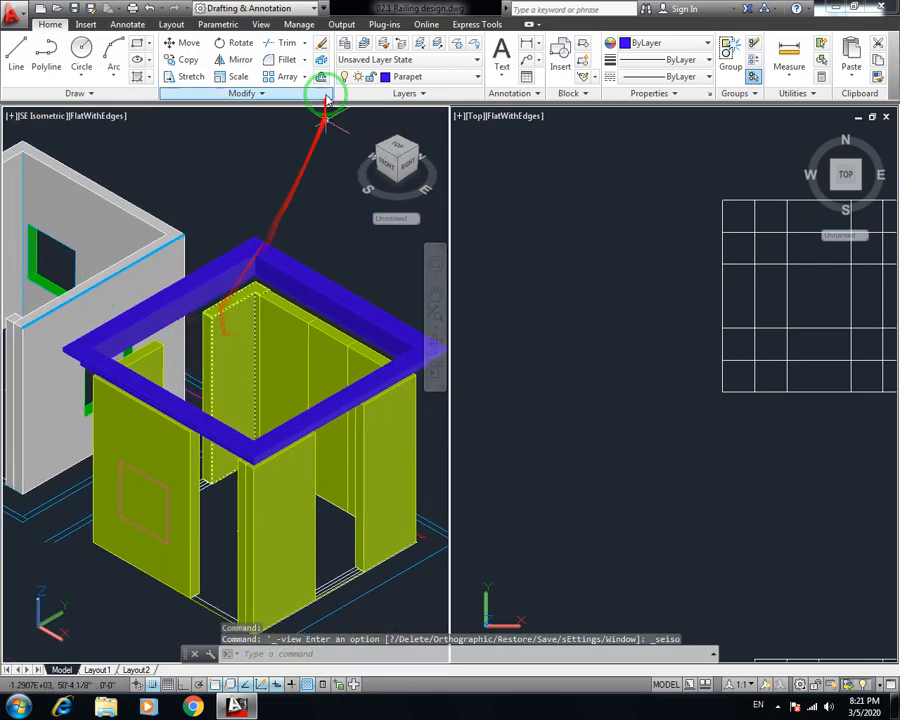
Turn on the roof layer so the slab shows together with the parapet
{"action": "left_click", "coordinate": [382, 62]}
{"action": "left_click", "coordinate": [366, 78]}
{"action": "left_click", "coordinate": [368, 77]}
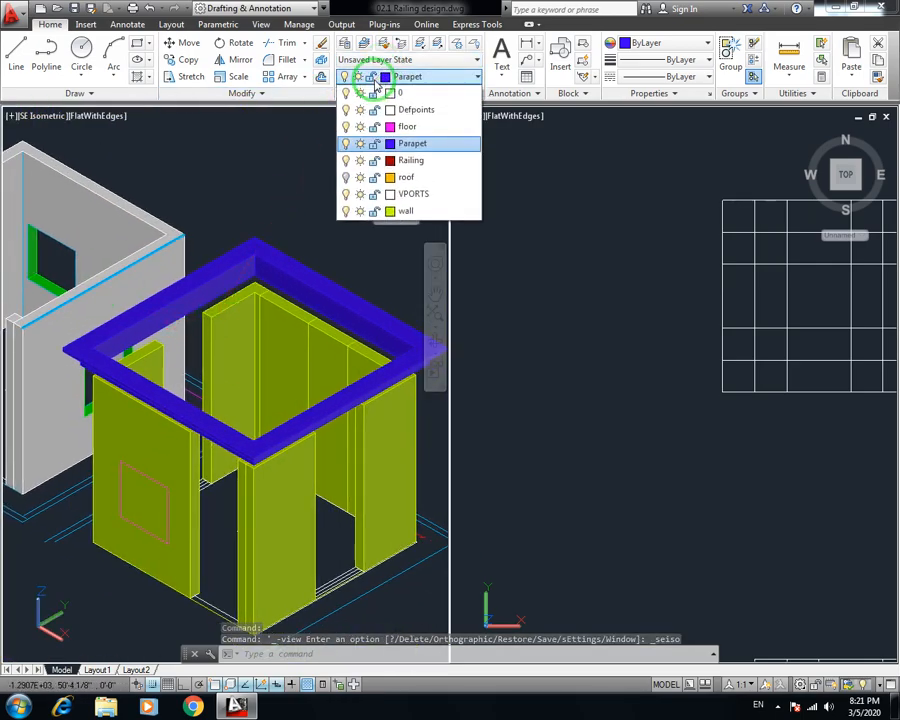
{"action": "left_click", "coordinate": [346, 178]}
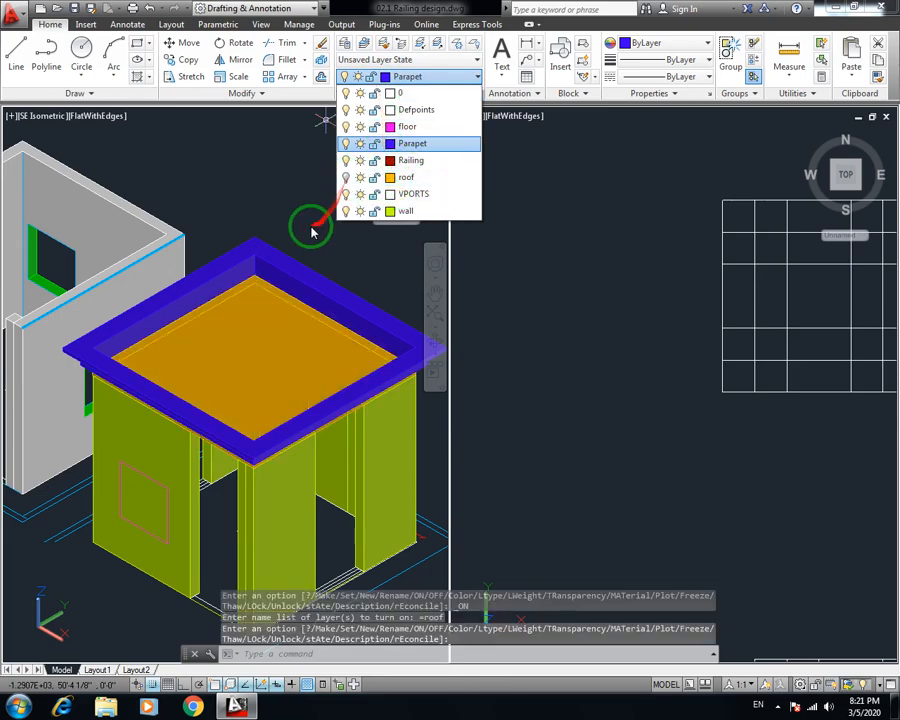
Save the drawing and make the Railing layer current
{"action": "left_click", "coordinate": [255, 213]}
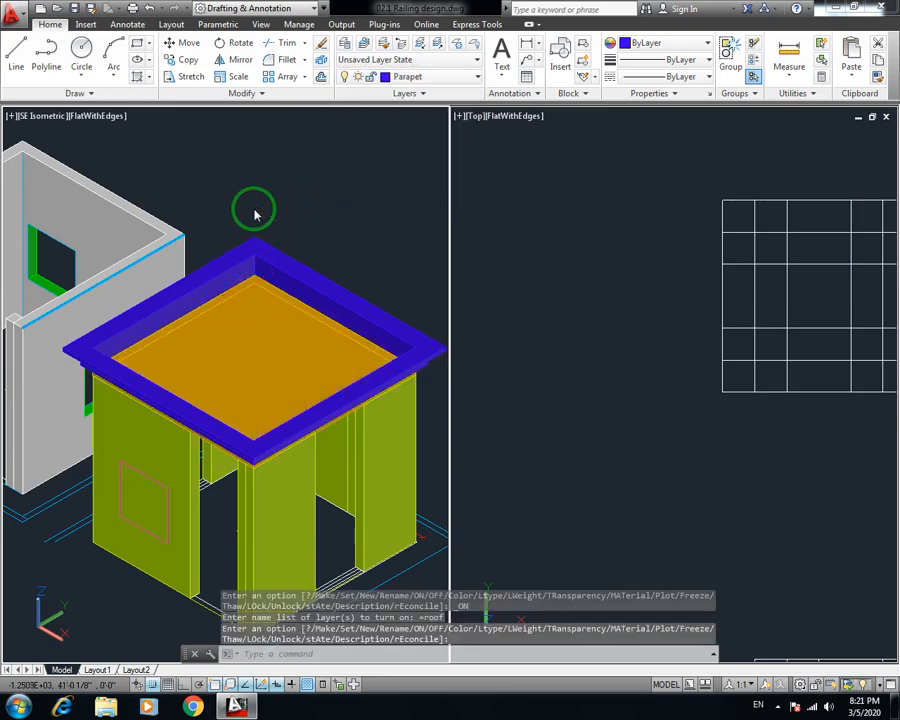
{"action": "key", "text": "ctrl+s"}
{"action": "left_click", "coordinate": [212, 292]}
{"action": "scroll", "coordinate": [254, 257], "scroll_direction": "up", "scroll_amount": 3}
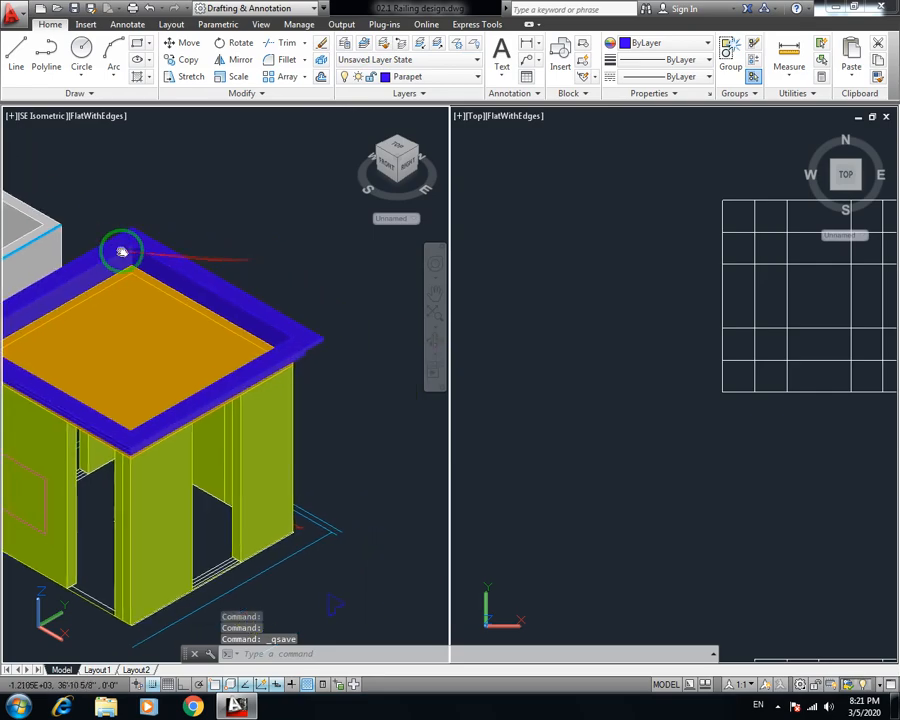
{"action": "left_click", "coordinate": [392, 77]}
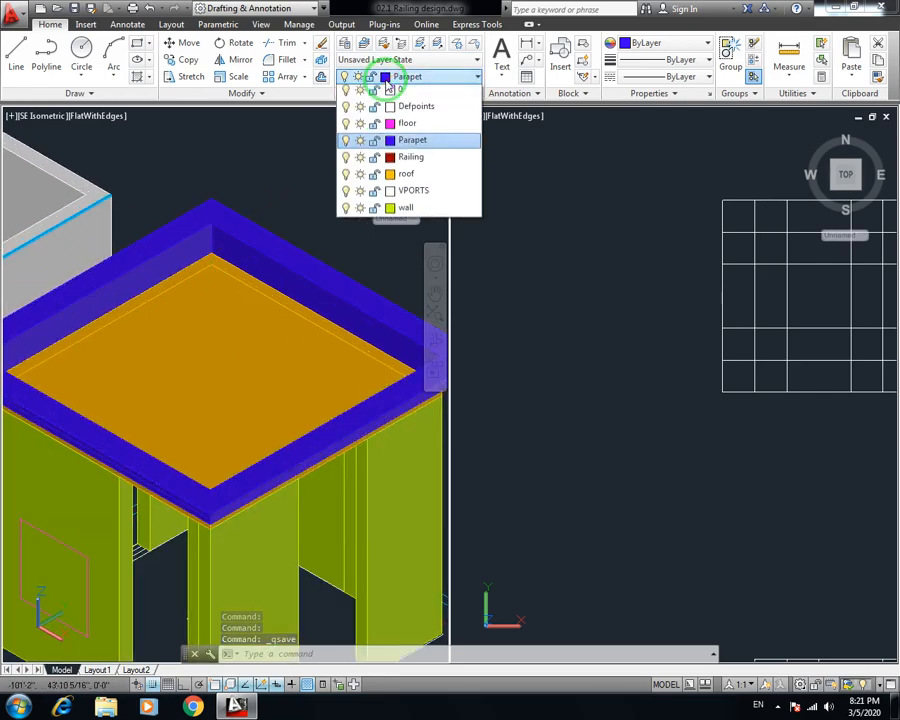
{"action": "left_click", "coordinate": [414, 160]}
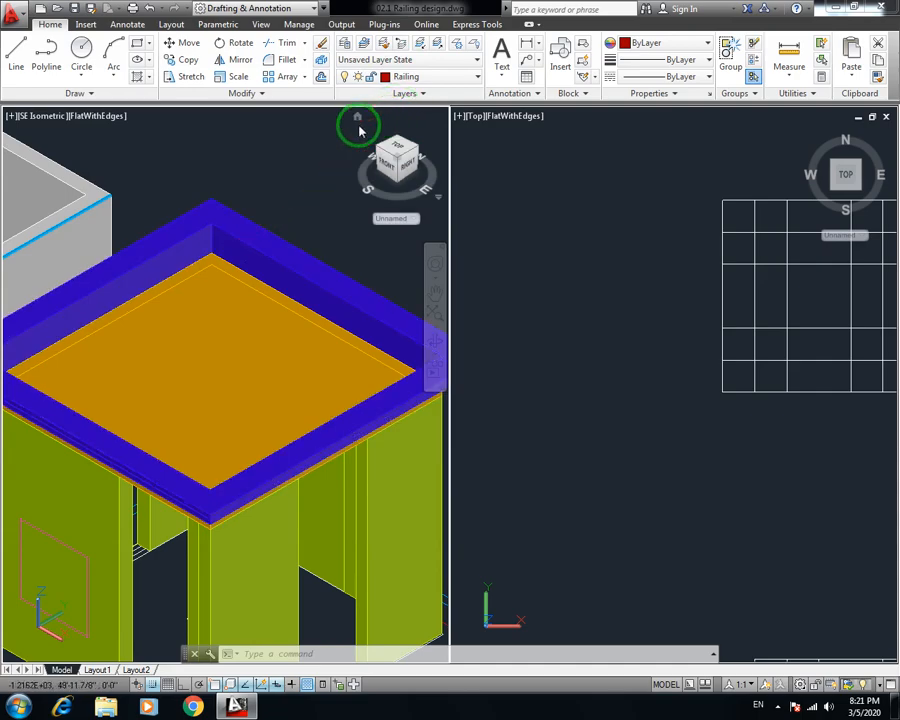
Try a rectangle from the parapet's rear outer corner towards its front corner, and undo it
{"action": "key", "text": "Return"}
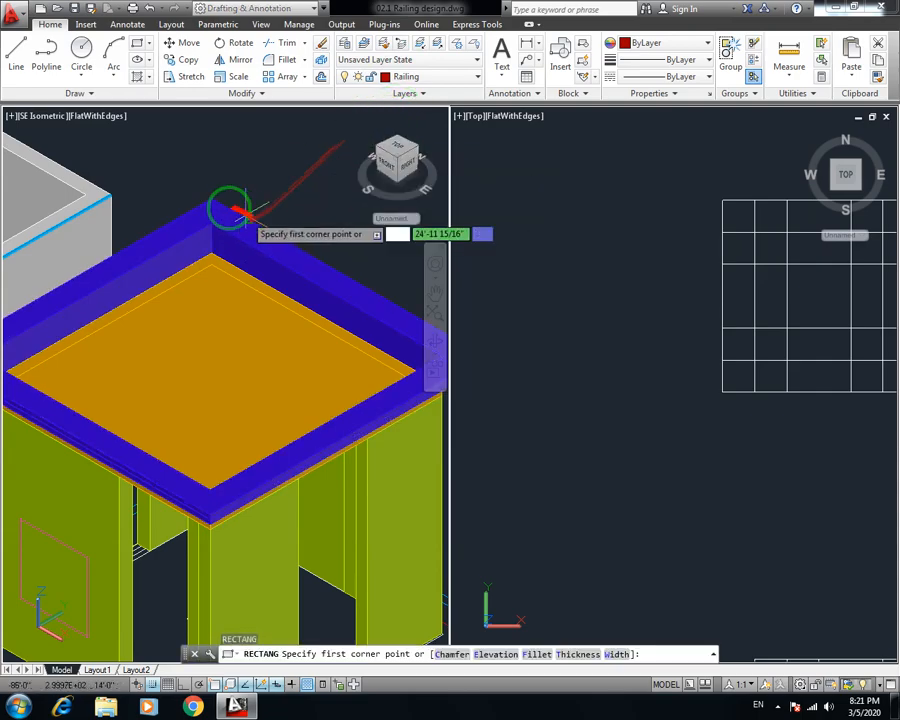
{"action": "left_click", "coordinate": [209, 196]}
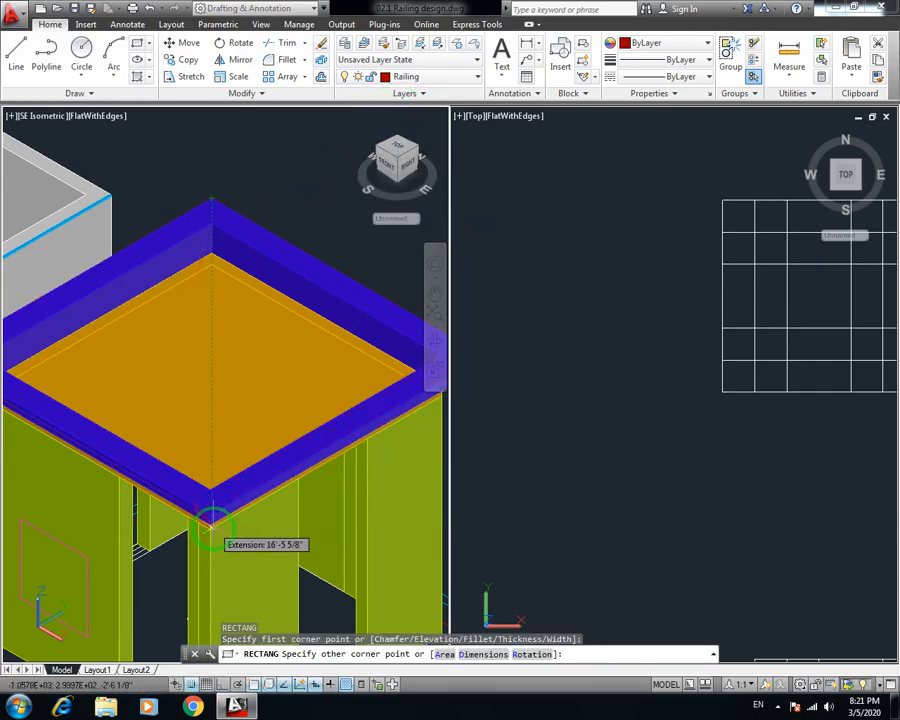
{"action": "scroll", "coordinate": [206, 510], "scroll_direction": "up", "scroll_amount": 3}
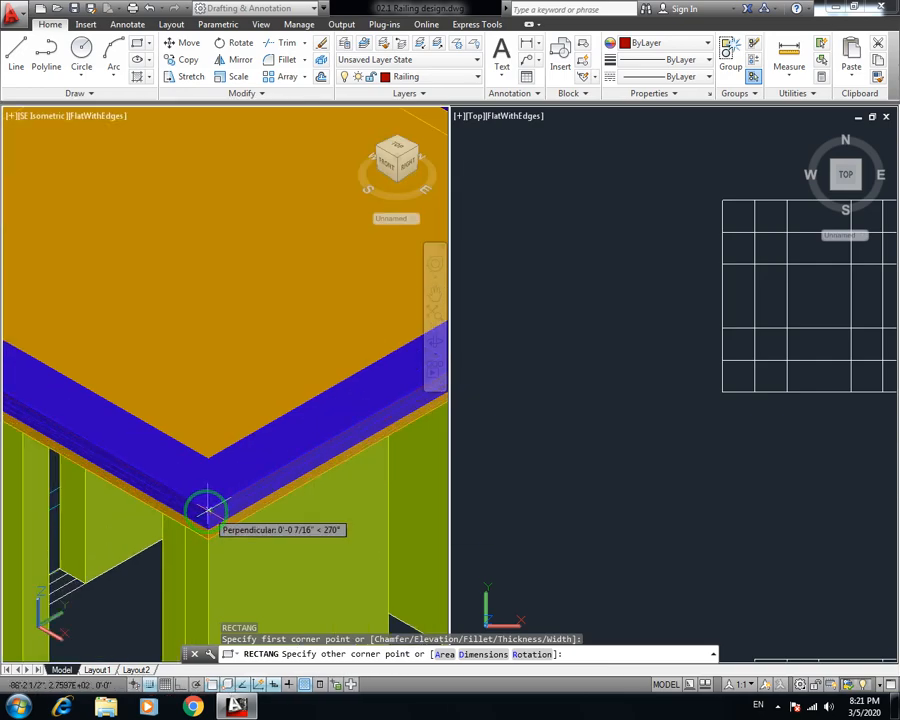
{"action": "left_click", "coordinate": [208, 510]}
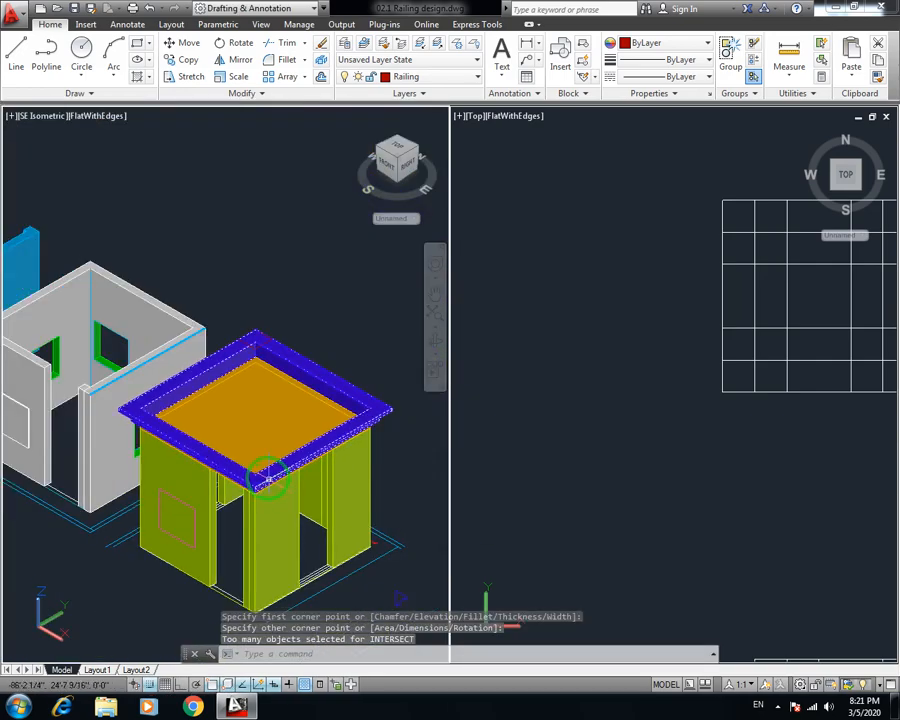
{"action": "key", "text": "ctrl+z"}
{"action": "key", "text": "ctrl+z"}
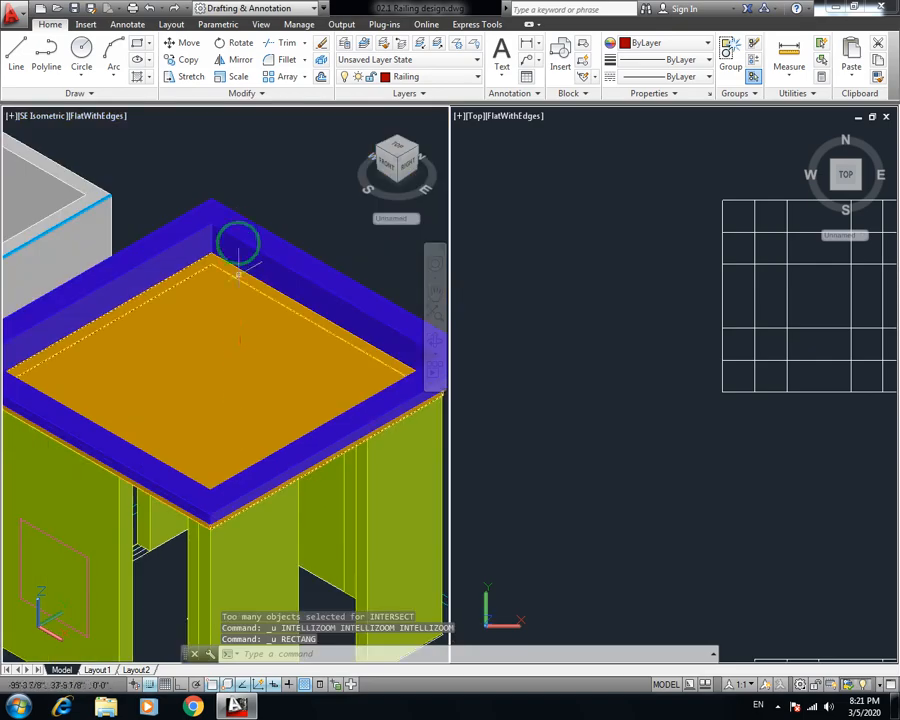
Draw a rectangle on the parapet top from its rear outer corner to its front outer corner, and save the drawing
{"action": "type", "text": "rec"}
{"action": "key", "text": "Return"}
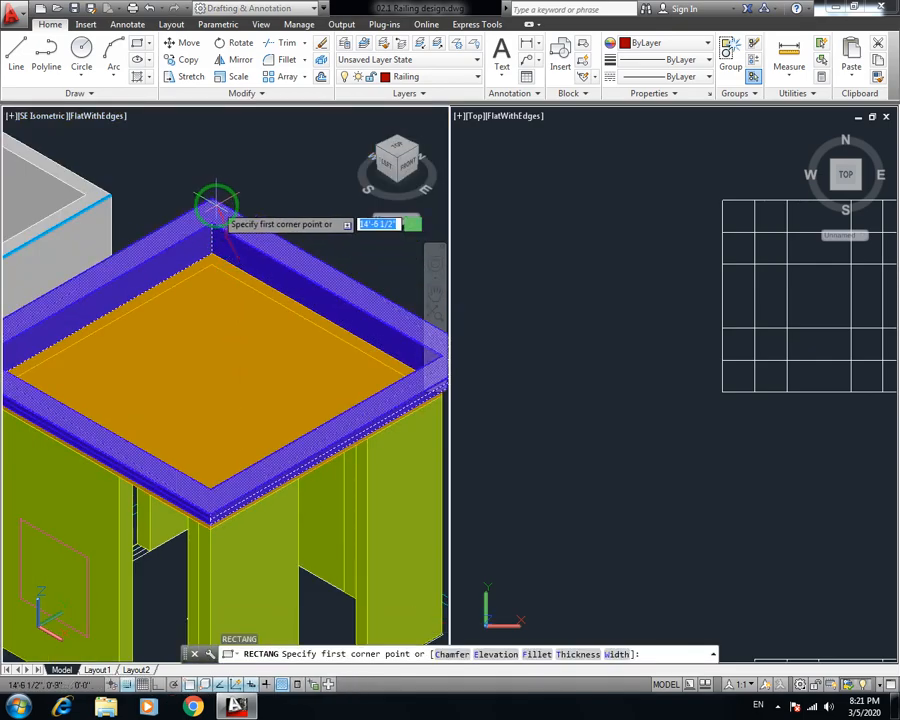
{"action": "left_click", "coordinate": [212, 199]}
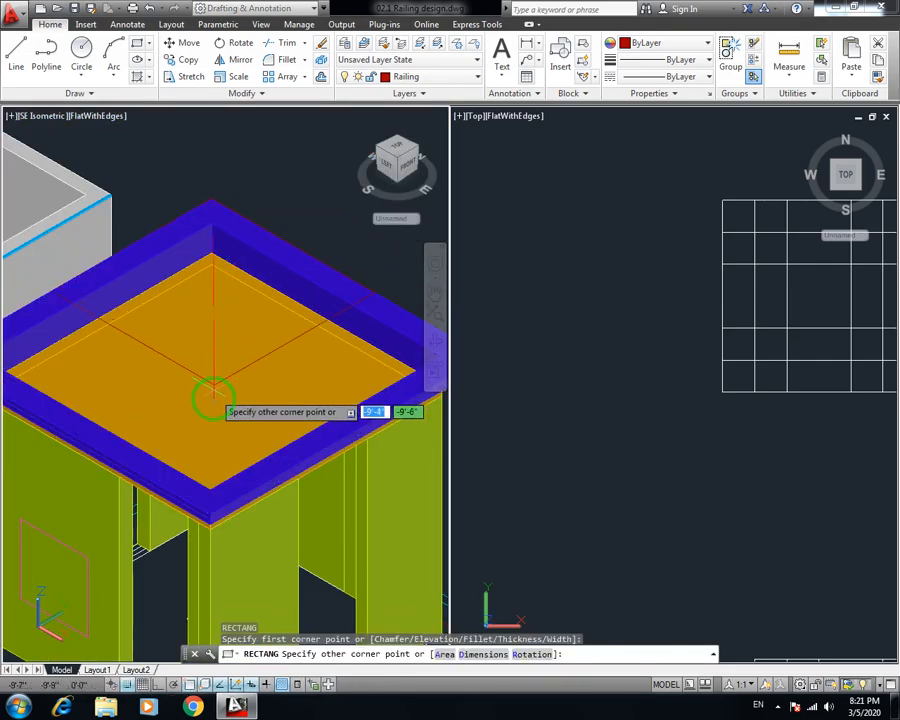
{"action": "left_click", "coordinate": [210, 512]}
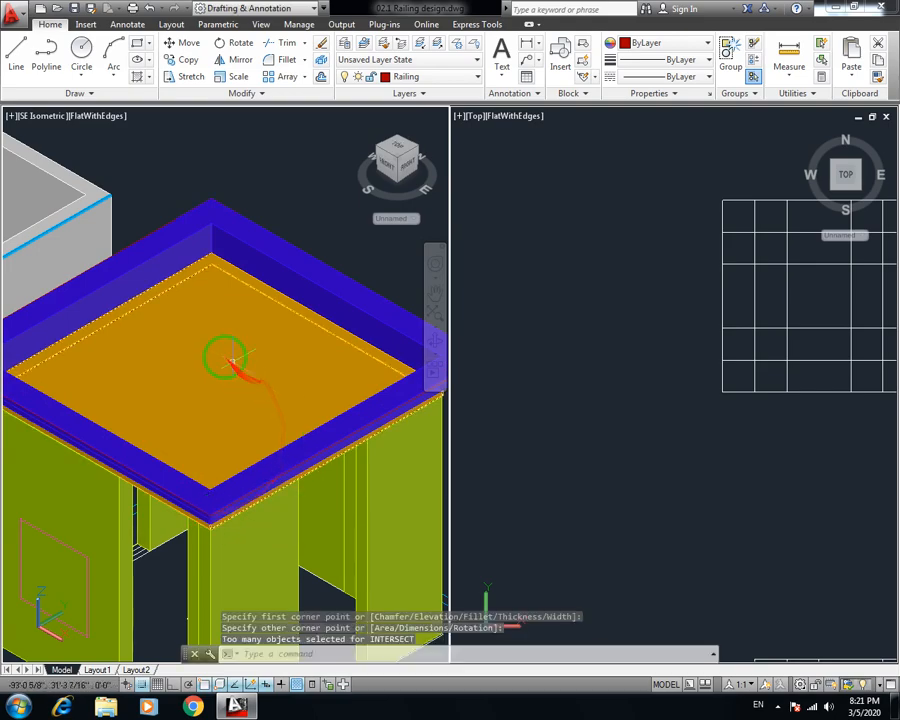
{"action": "middle_click_drag", "start_coordinate": [232, 362], "coordinate": [277, 354]}
{"action": "key", "text": "ctrl+s"}
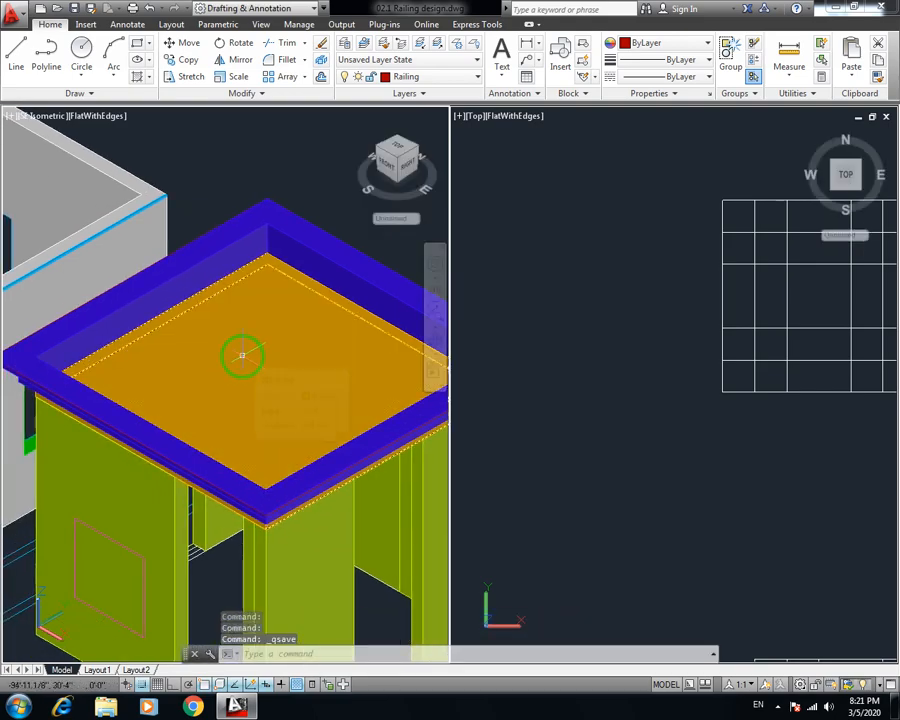
Turn off the Parapet layer to expose the railing rectangle above the roof slab, and save the drawing
{"action": "left_click", "coordinate": [242, 355]}
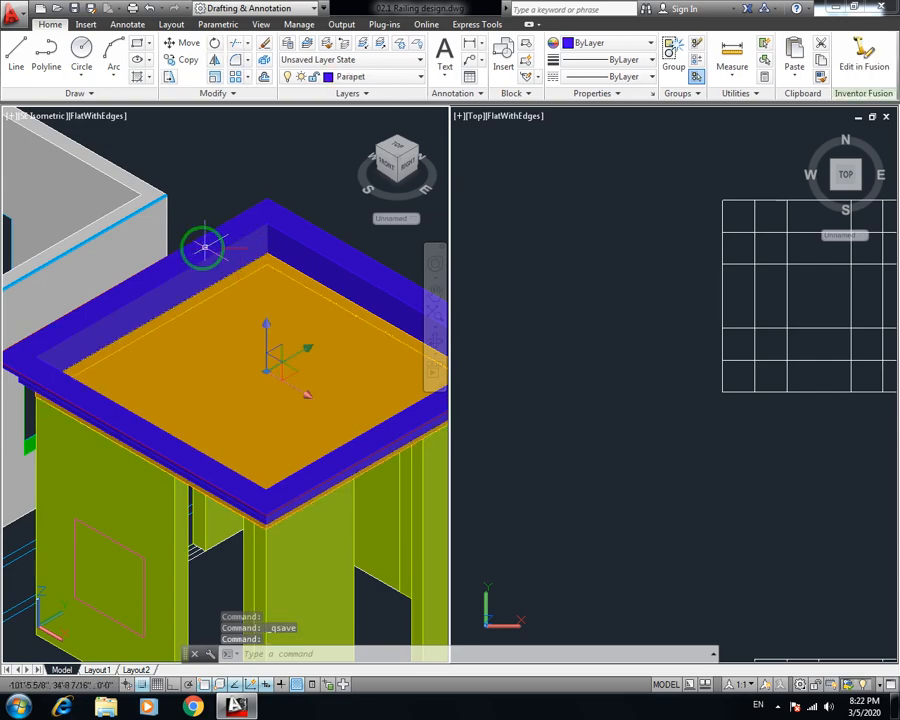
{"action": "left_click", "coordinate": [385, 78]}
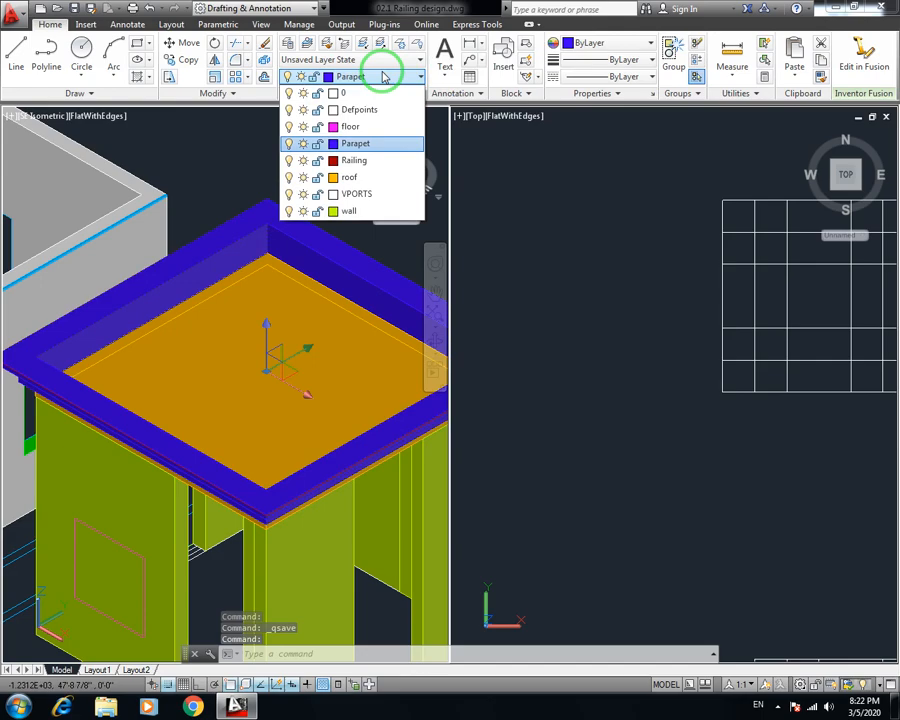
{"action": "left_click", "coordinate": [289, 144]}
{"action": "left_click", "coordinate": [250, 167]}
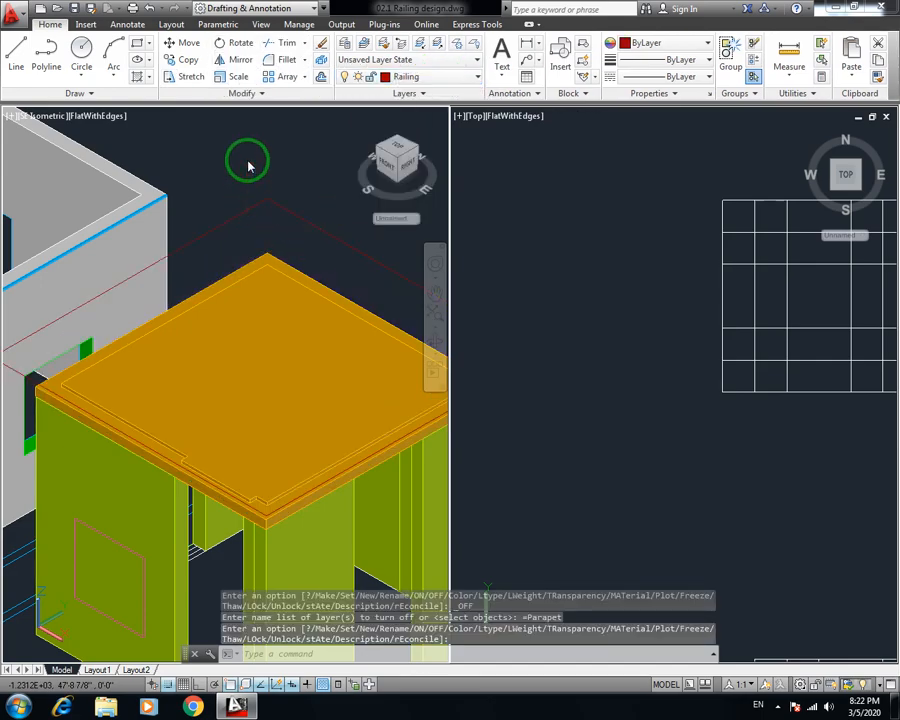
{"action": "key", "text": "ctrl+s"}
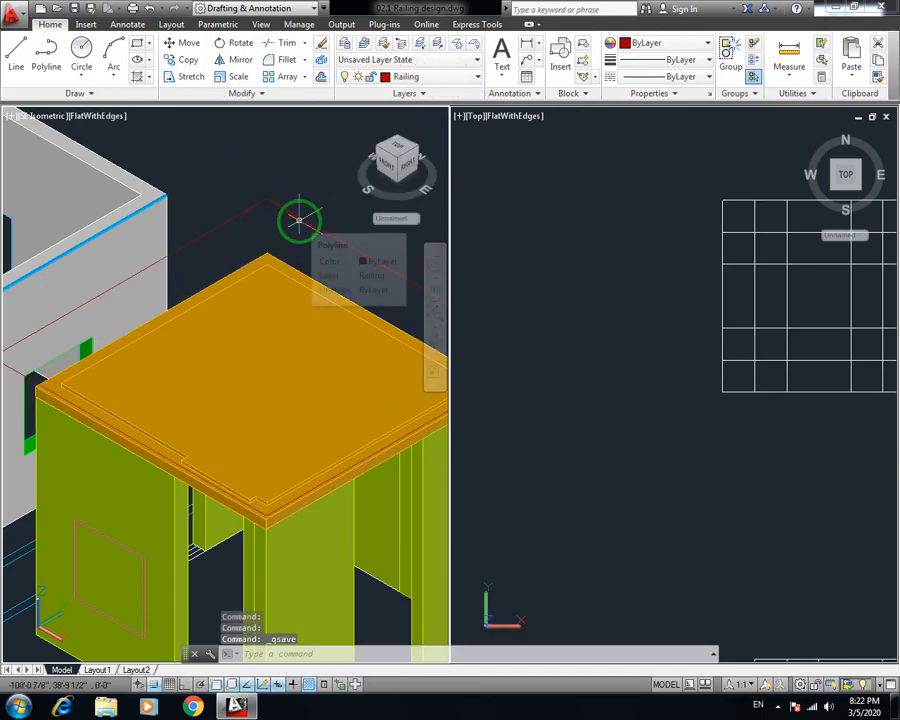
Offset the railing rectangle 9 inches inward
{"action": "scroll", "coordinate": [297, 228], "scroll_direction": "up", "scroll_amount": 2}
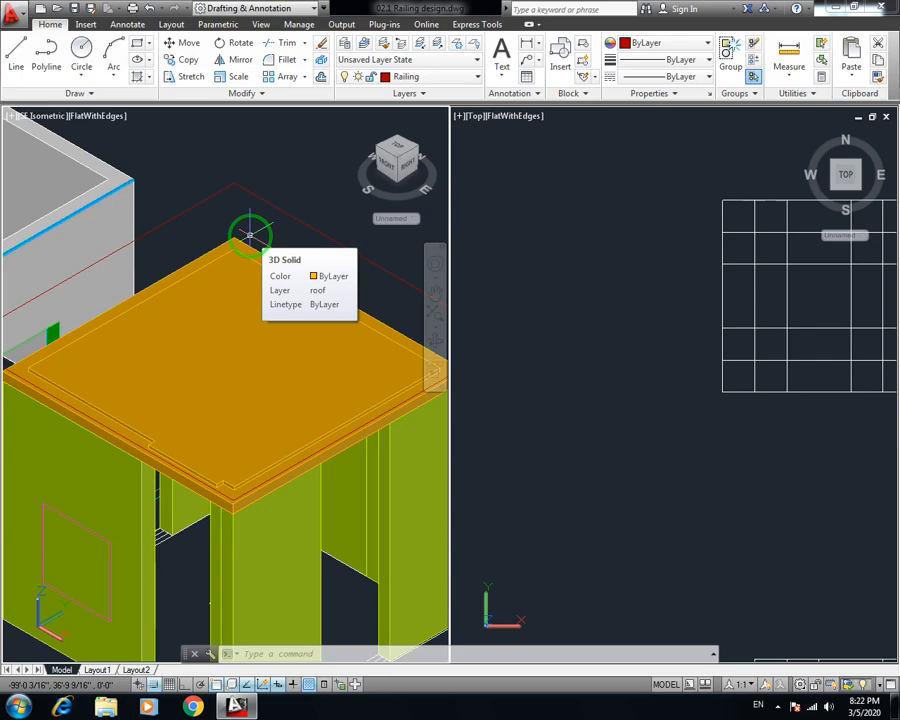
{"action": "key", "text": "Escape"}
{"action": "type", "text": "o"}
{"action": "key", "text": "Return"}
{"action": "type", "text": "9"}
{"action": "key", "text": "Return"}
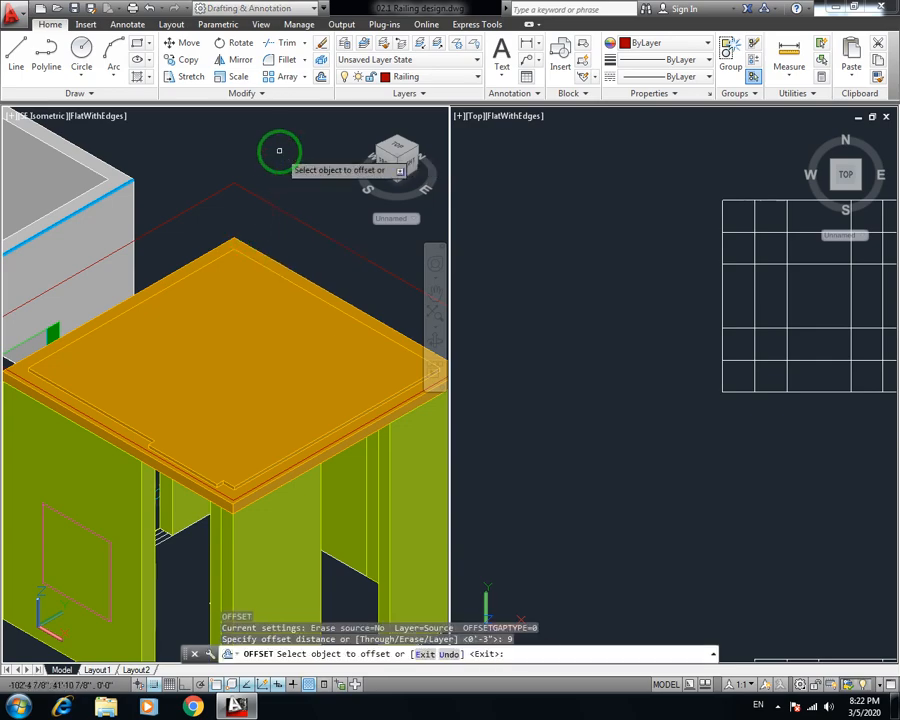
{"action": "left_click", "coordinate": [268, 201]}
{"action": "left_click", "coordinate": [250, 216]}
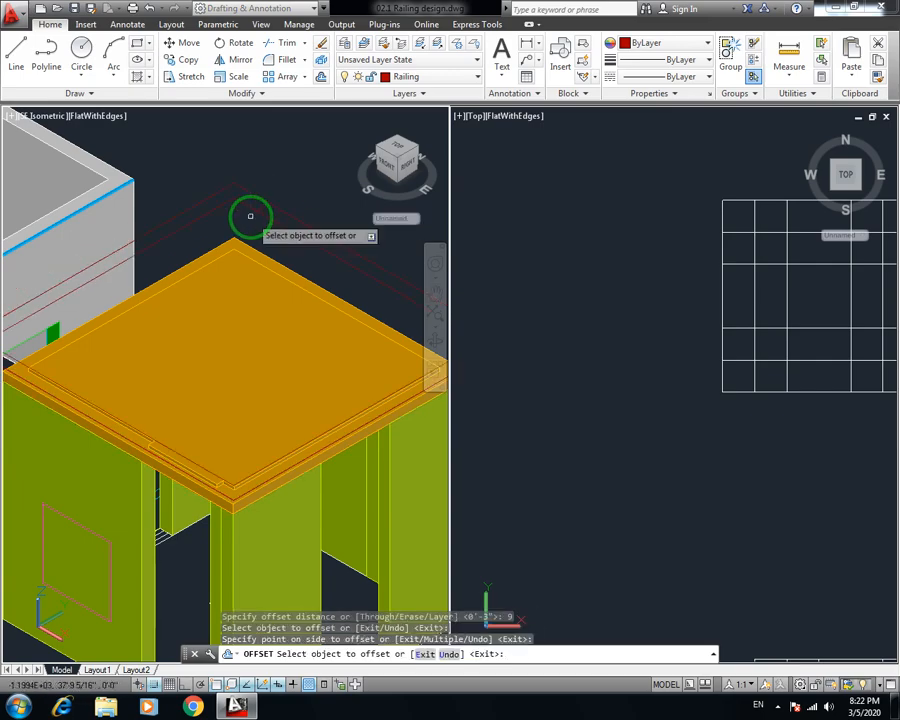
{"action": "key", "text": "Escape"}
Erase the original outer railing rectangle, keeping the inner offset copy, and save the drawing
{"action": "left_click", "coordinate": [259, 194]}
{"action": "key", "text": "Delete"}
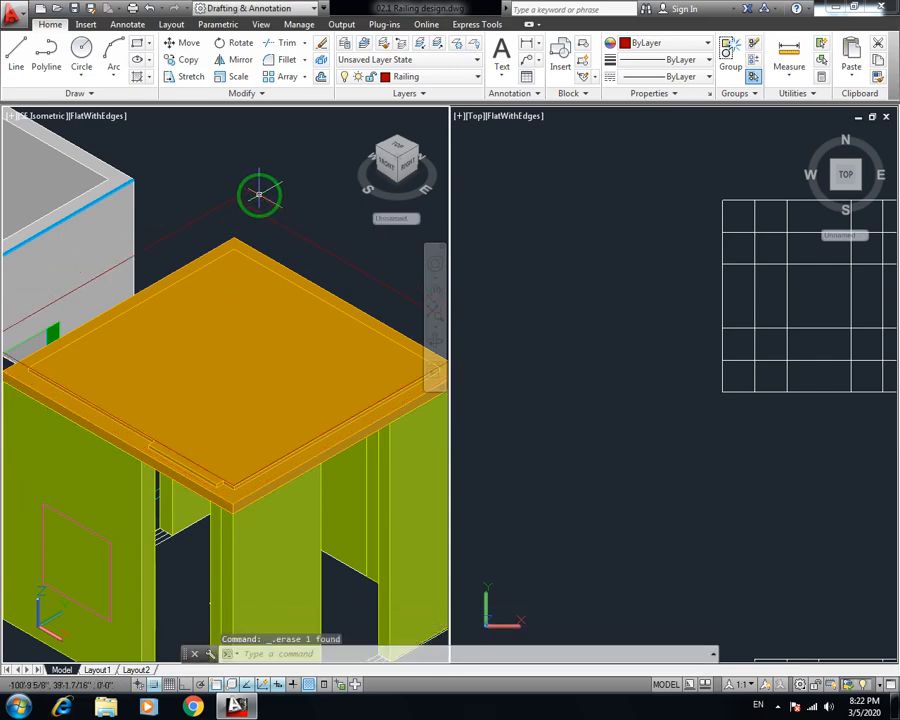
{"action": "key", "text": "ctrl+s"}
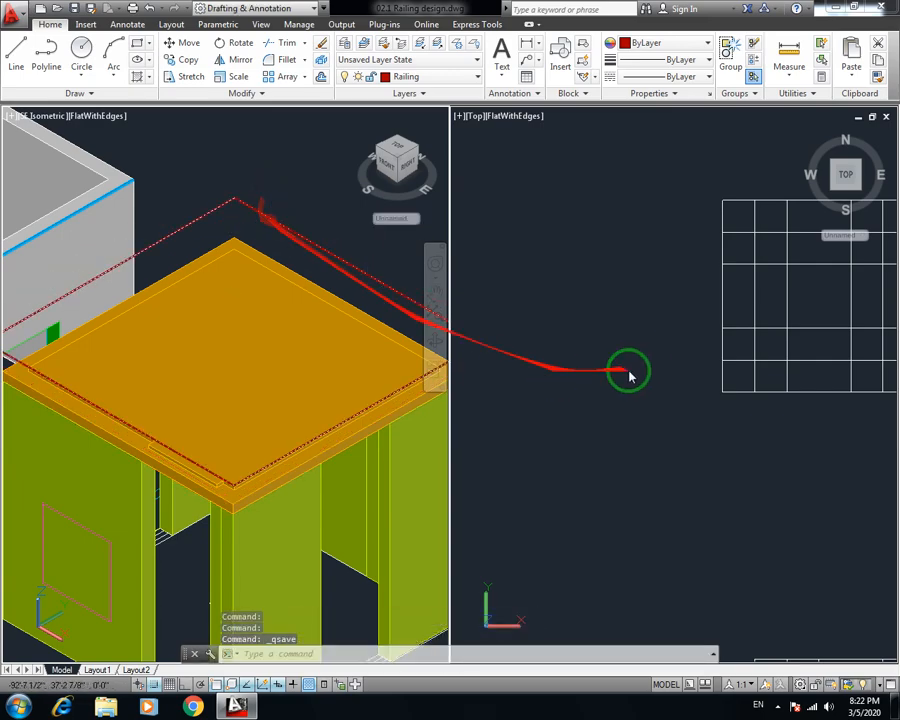
Draw a closed upright outline 4.5 inches wide and 2 feet high in empty space of the Top viewport, and save the drawing
{"action": "scroll", "coordinate": [618, 376], "scroll_direction": "down", "scroll_amount": 5}
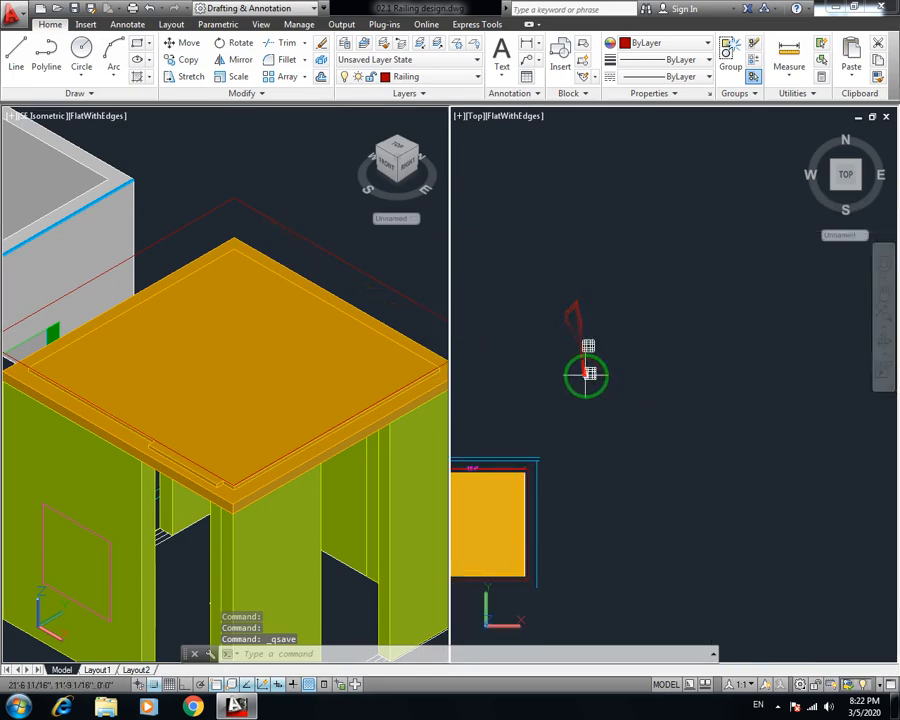
{"action": "scroll", "coordinate": [713, 327], "scroll_direction": "down", "scroll_amount": 3}
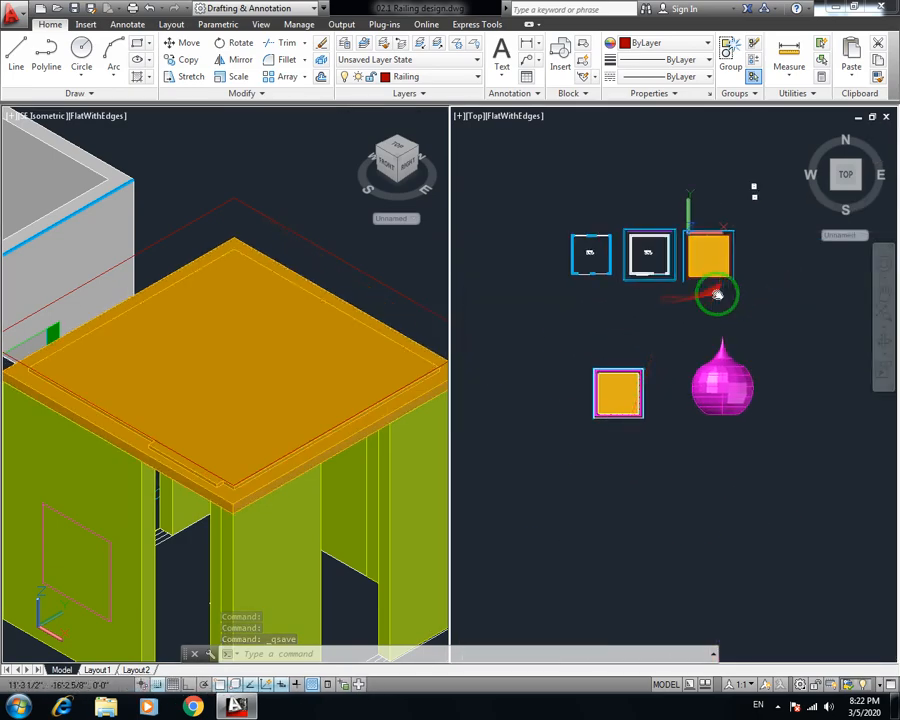
{"action": "middle_click_drag", "start_coordinate": [703, 318], "coordinate": [639, 394]}
{"action": "middle_click_drag", "start_coordinate": [682, 210], "coordinate": [619, 343]}
{"action": "scroll", "coordinate": [682, 283], "scroll_direction": "up", "scroll_amount": 4}
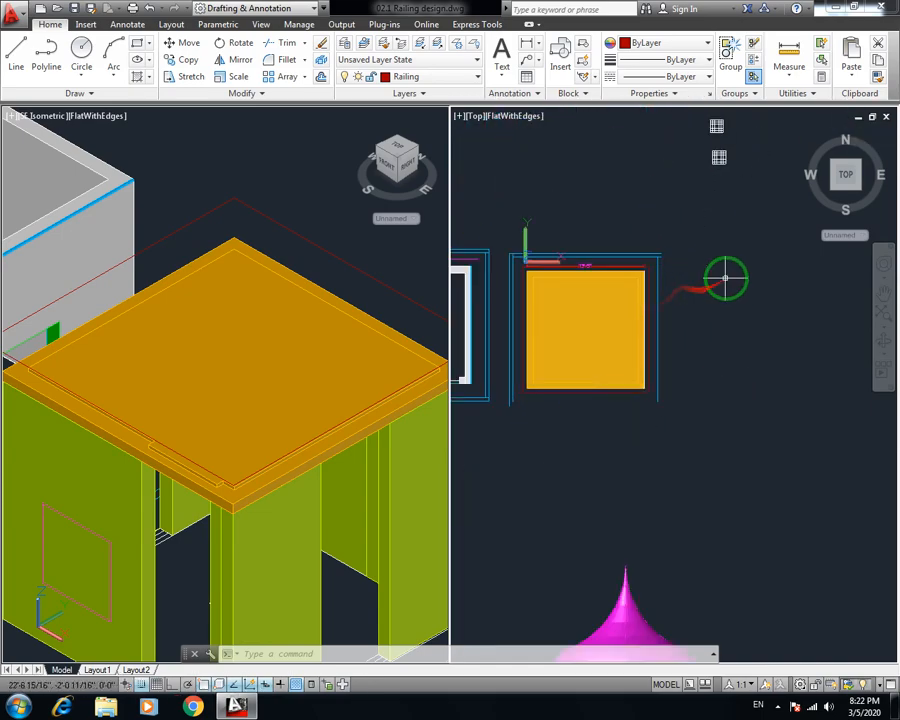
{"action": "middle_click_drag", "start_coordinate": [725, 277], "coordinate": [622, 378]}
{"action": "scroll", "coordinate": [676, 291], "scroll_direction": "up", "scroll_amount": 5}
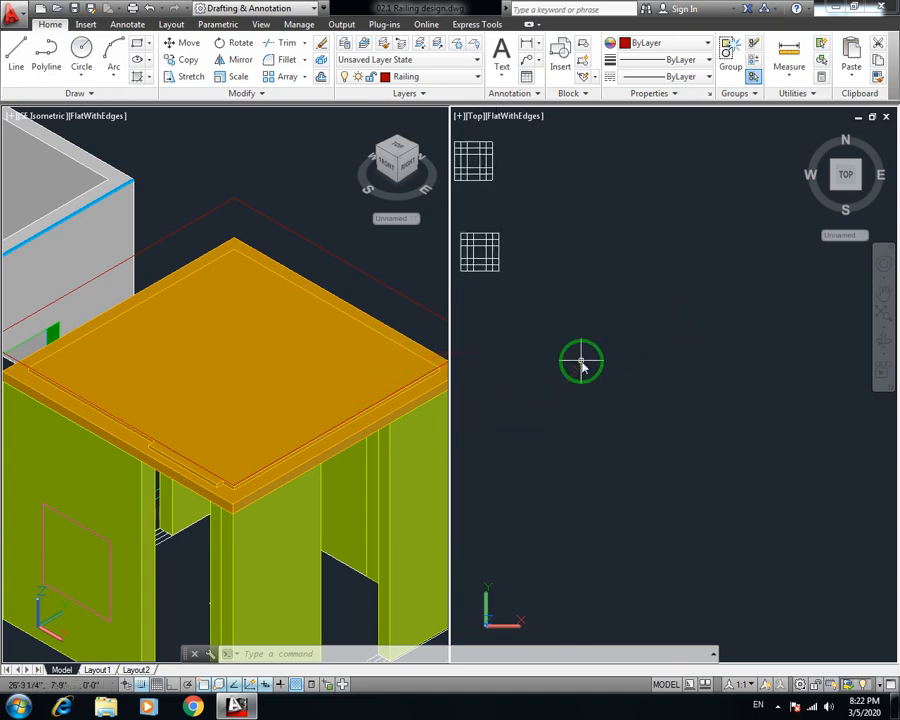
{"action": "type", "text": "l"}
{"action": "key", "text": "Return"}
{"action": "left_click", "coordinate": [635, 300]}
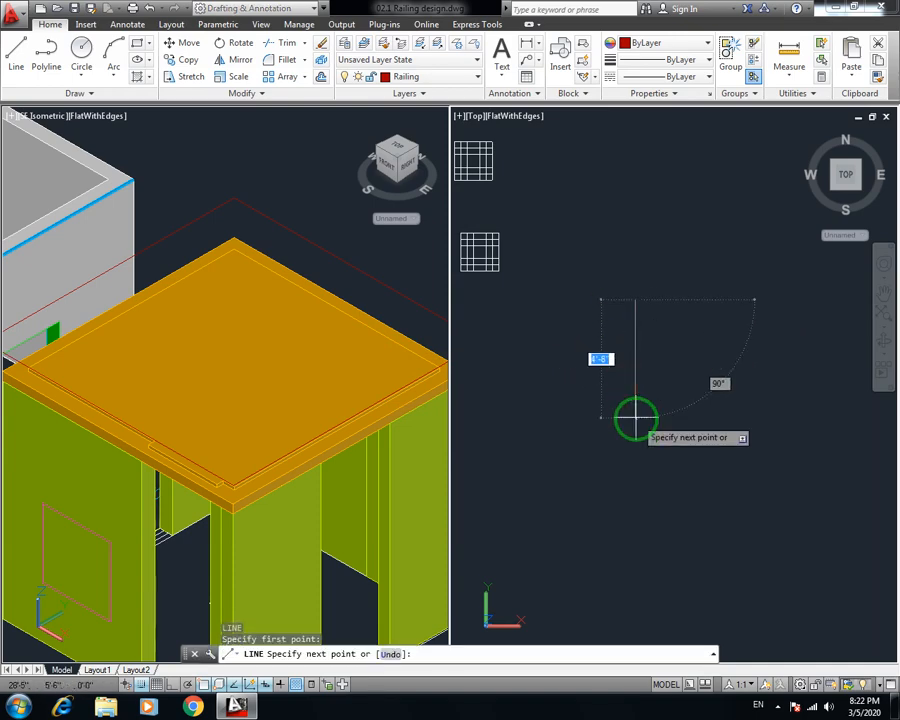
{"action": "type", "text": "2'"}
{"action": "key", "text": "Return"}
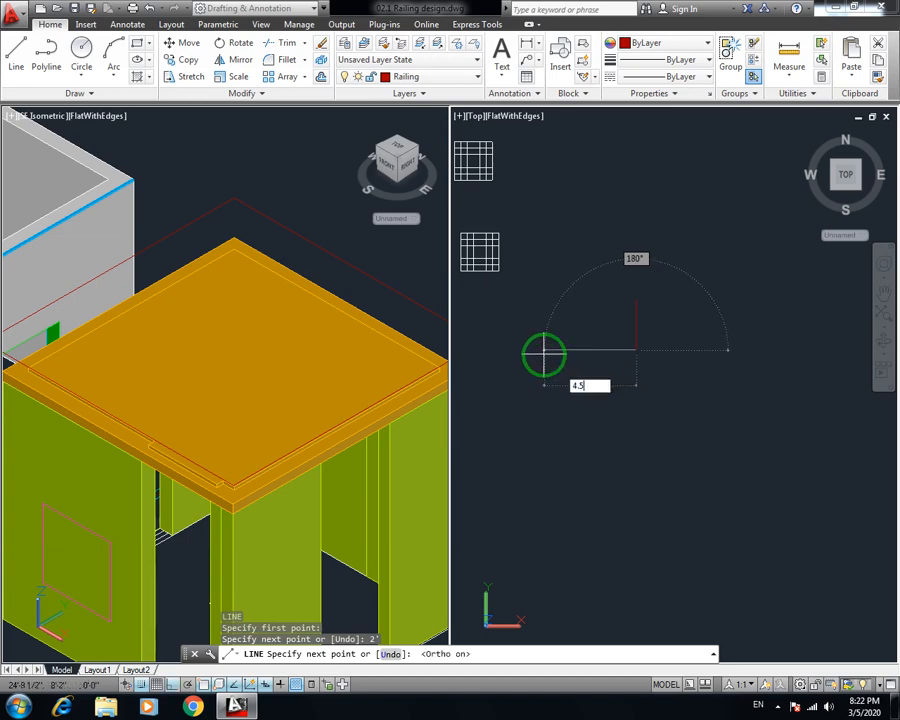
{"action": "key", "text": "Return"}
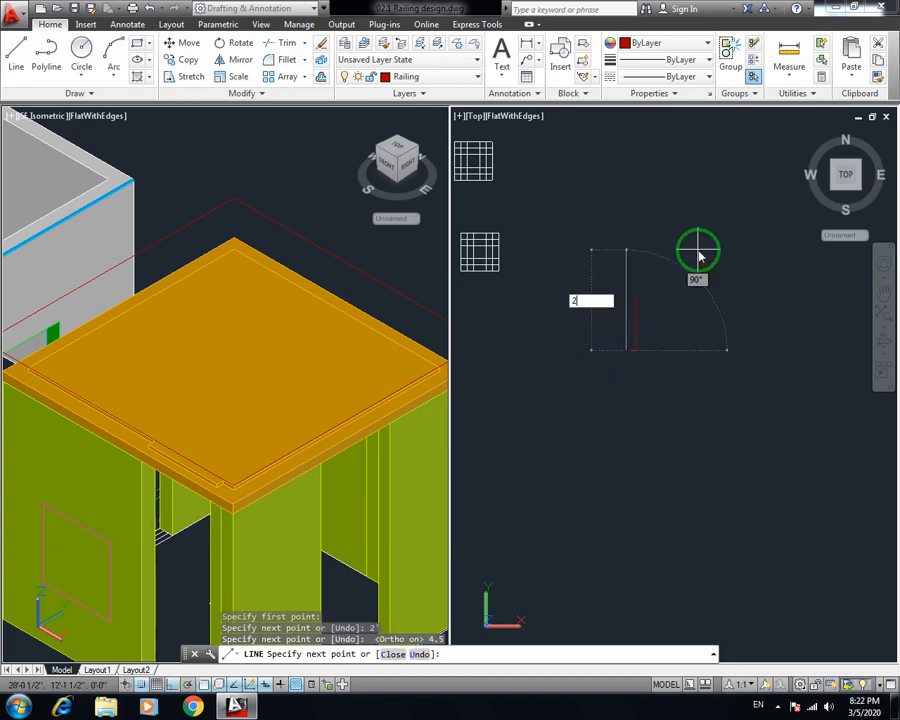
{"action": "type", "text": "2"}
{"action": "key", "text": "Return"}
{"action": "key", "text": "Return"}
{"action": "key", "text": "Escape"}
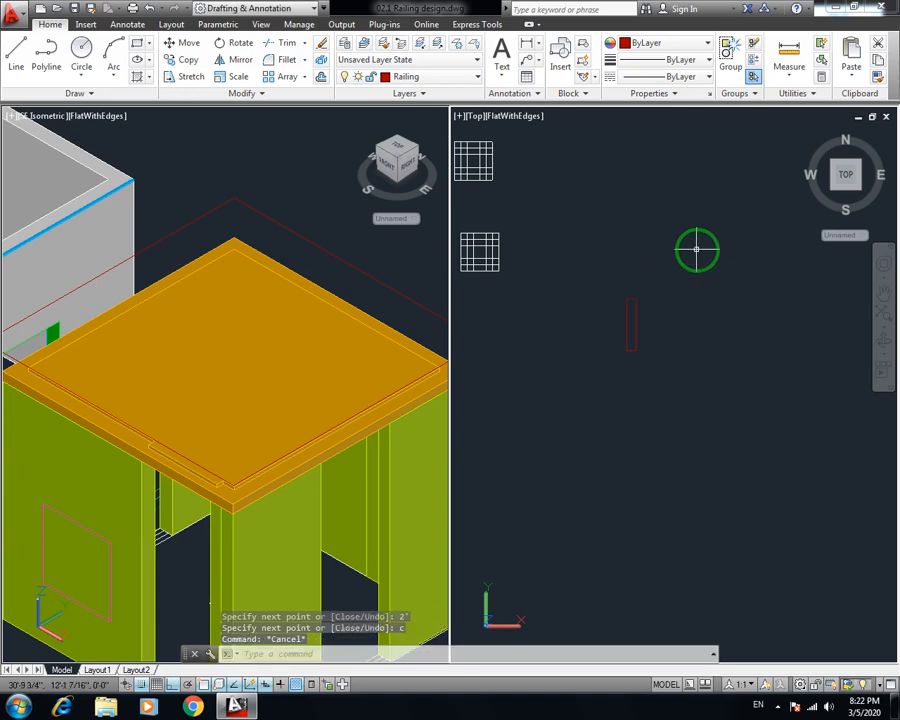
{"action": "key", "text": "ctrl+s"}
Draw a circle of 1 inch radius just above the upper end of the narrow upright outline
{"action": "scroll", "coordinate": [627, 319], "scroll_direction": "up", "scroll_amount": 5}
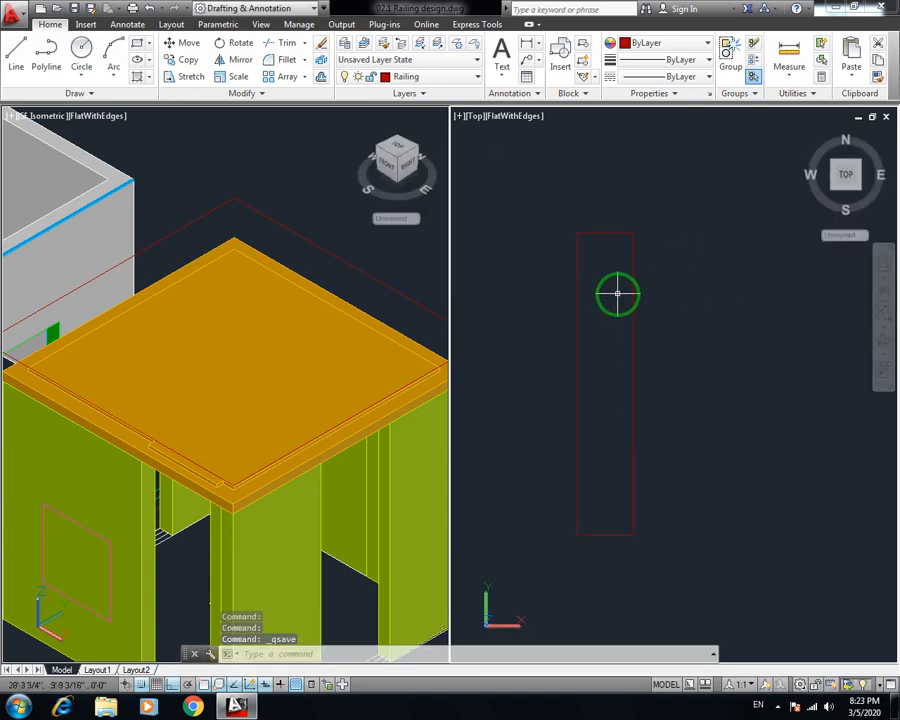
{"action": "type", "text": "c"}
{"action": "key", "text": "Return"}
{"action": "left_click", "coordinate": [606, 282]}
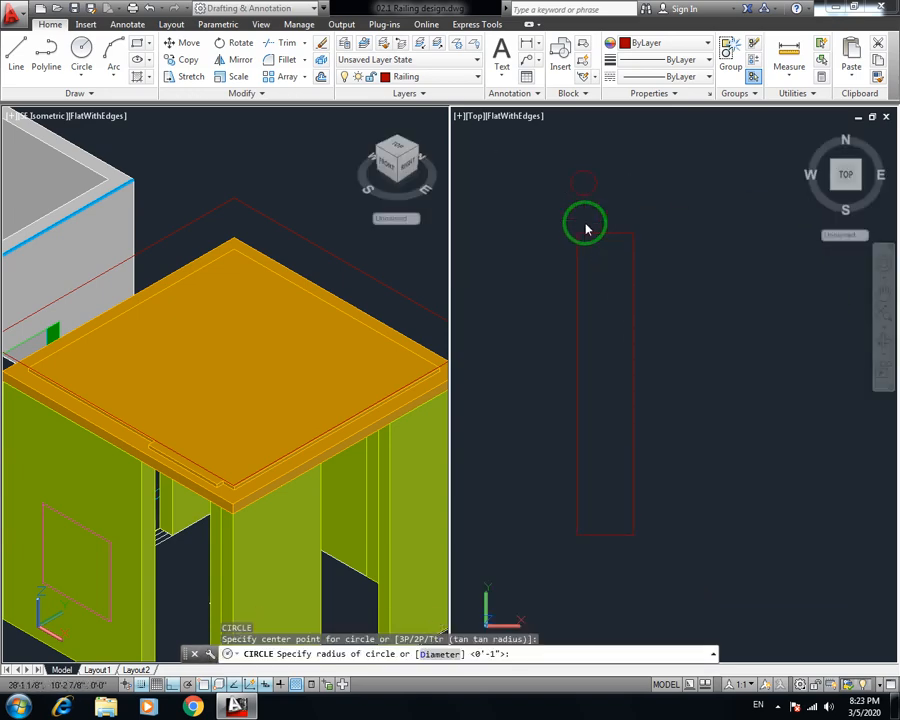
{"action": "type", "text": "1"}
{"action": "key", "text": "Return"}
{"action": "key", "text": "Escape"}
Move the circle by its centre onto the left edge of the upright outline, just below the upper corner
{"action": "left_click", "coordinate": [625, 163]}
{"action": "left_click", "coordinate": [593, 190]}
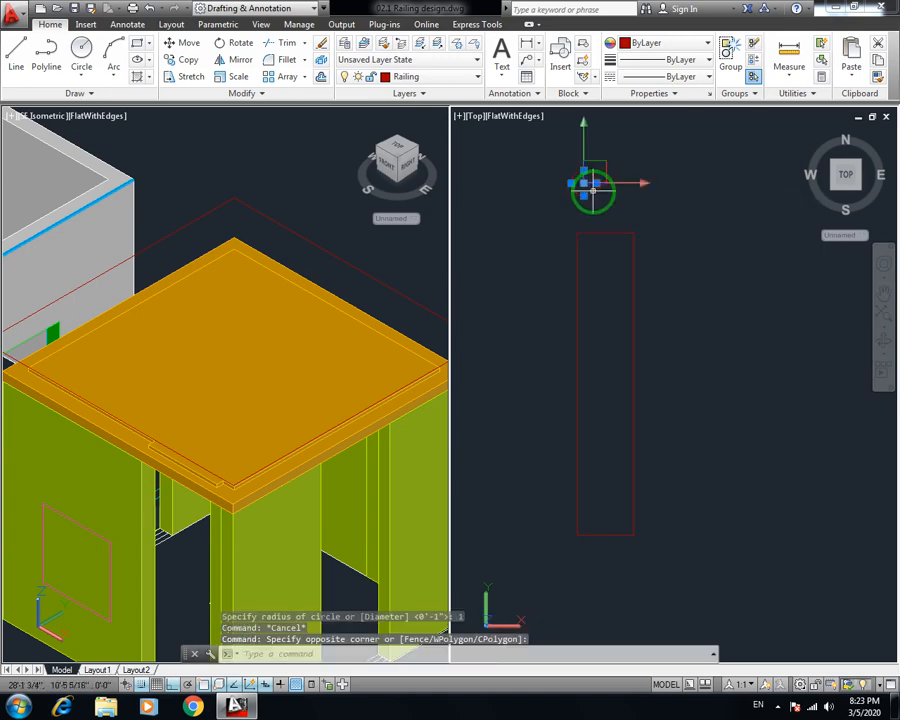
{"action": "key", "text": "Return"}
{"action": "left_click", "coordinate": [586, 185]}
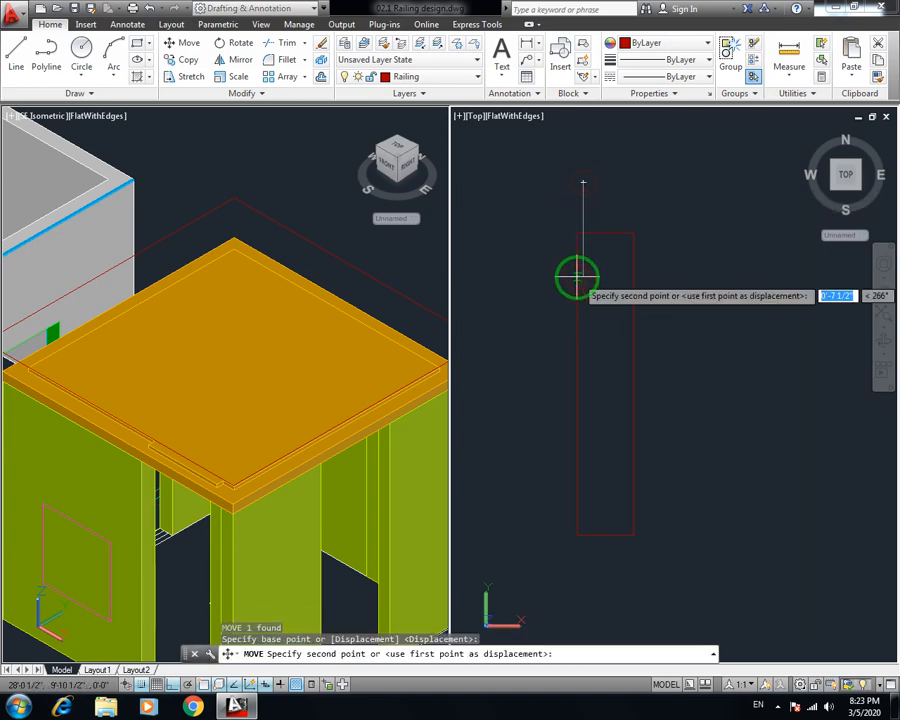
{"action": "scroll", "coordinate": [577, 277], "scroll_direction": "up", "scroll_amount": 4}
{"action": "left_click", "coordinate": [577, 238]}
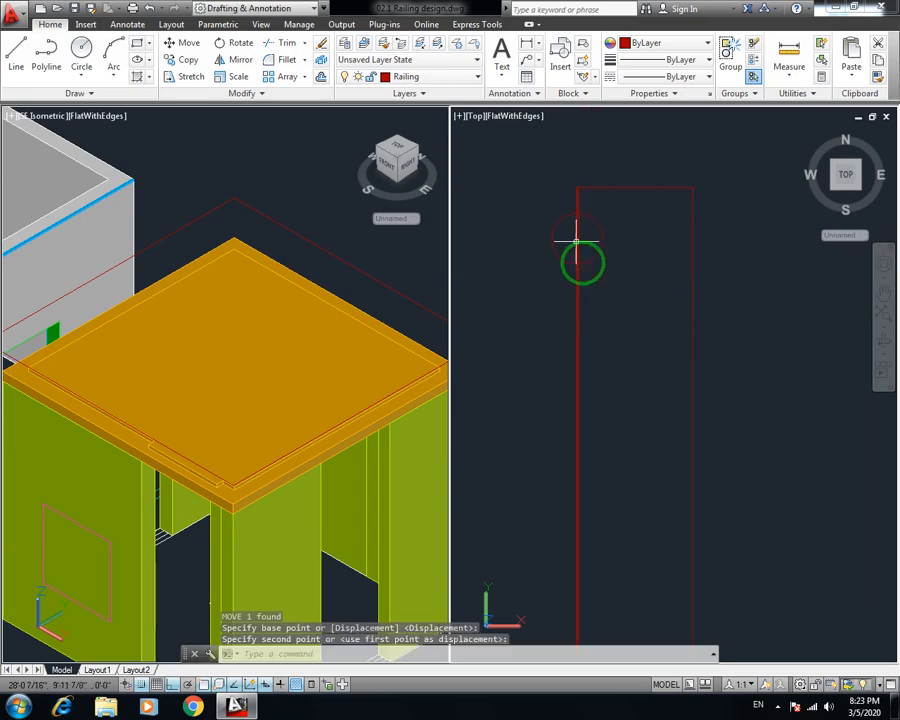
Copy the circle by its centre to five more positions down the outline's left edge, and save the drawing
{"action": "key", "text": "Escape"}
{"action": "key", "text": "Escape"}
{"action": "left_click", "coordinate": [600, 216]}
{"action": "left_click", "coordinate": [580, 242]}
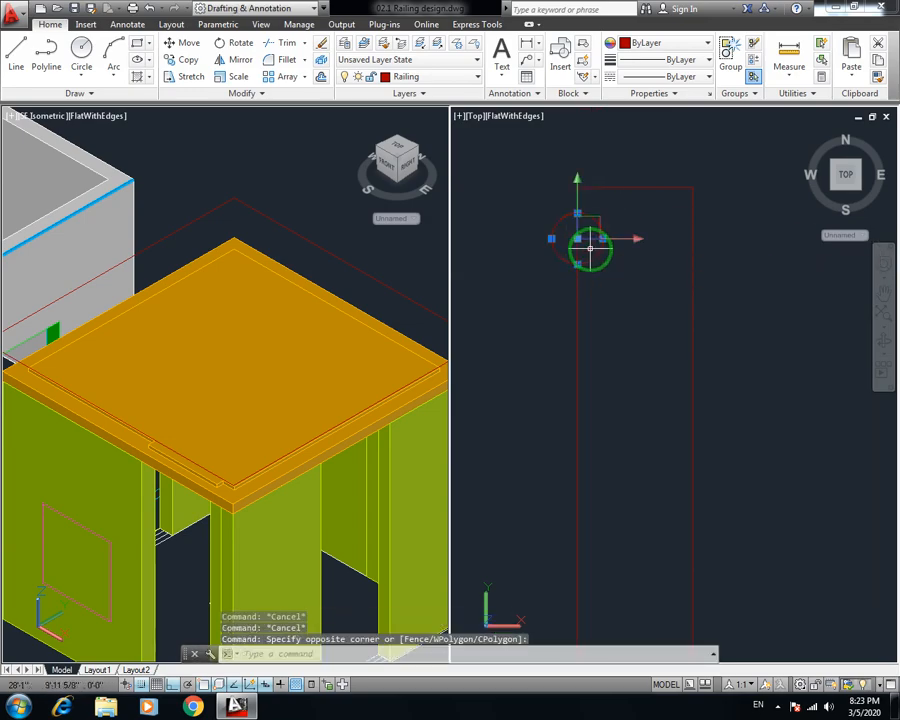
{"action": "type", "text": "co"}
{"action": "key", "text": "Return"}
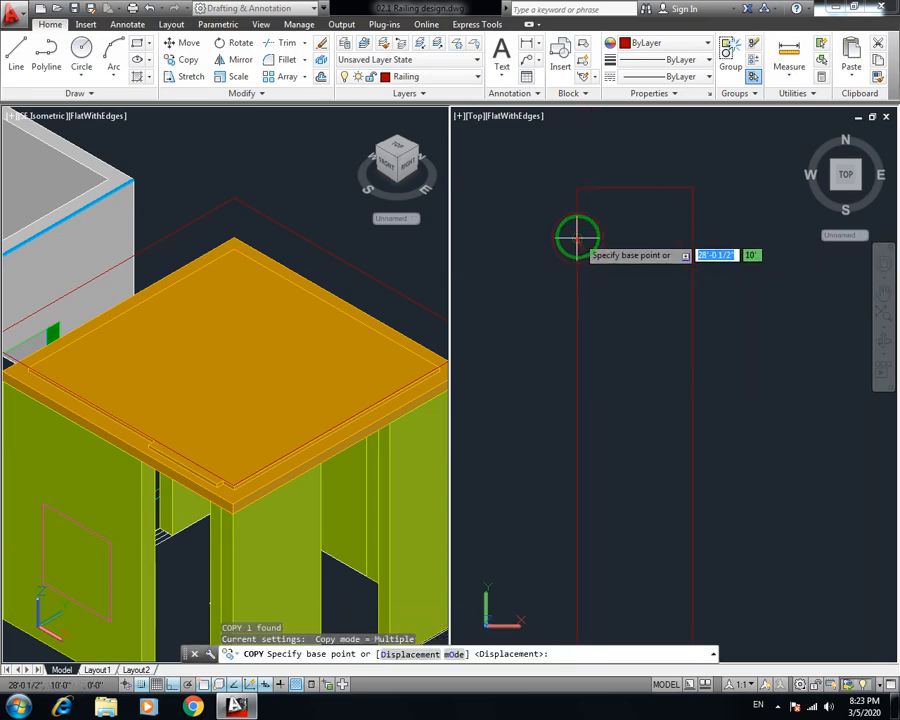
{"action": "left_click", "coordinate": [577, 238]}
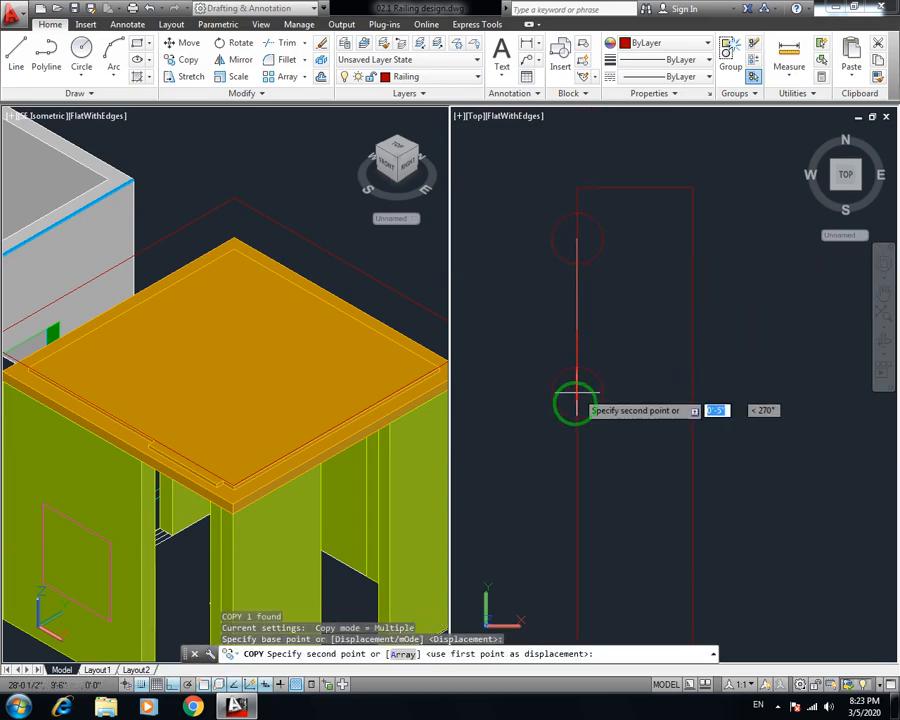
{"action": "left_click", "coordinate": [576, 350]}
{"action": "left_click", "coordinate": [572, 433]}
{"action": "middle_click_drag", "start_coordinate": [589, 495], "coordinate": [595, 385]}
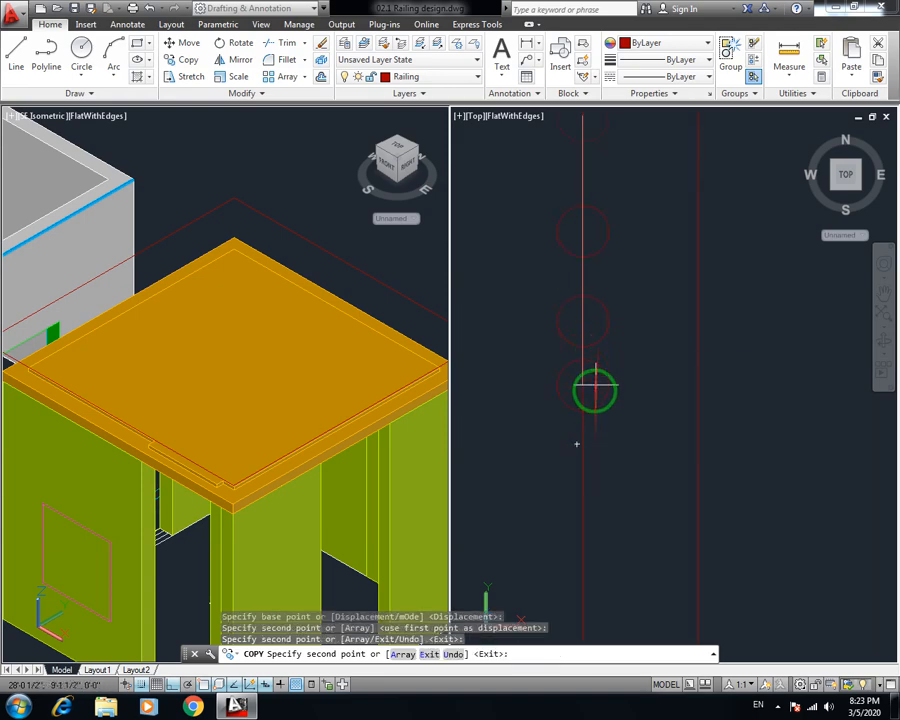
{"action": "left_click", "coordinate": [592, 398]}
{"action": "left_click", "coordinate": [585, 476]}
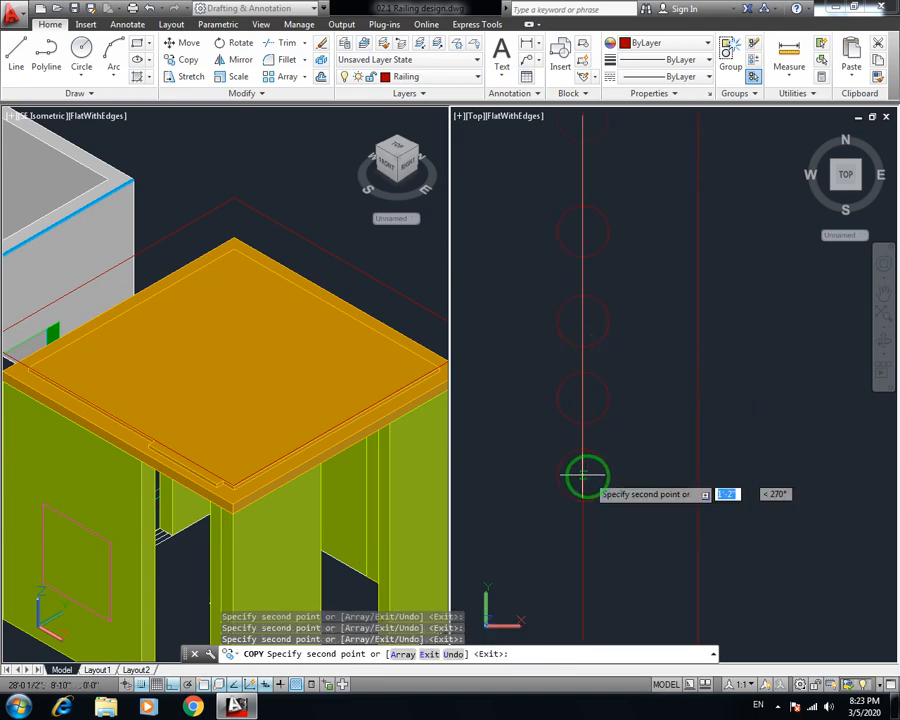
{"action": "middle_click_drag", "start_coordinate": [610, 503], "coordinate": [620, 372]}
{"action": "left_click", "coordinate": [592, 440]}
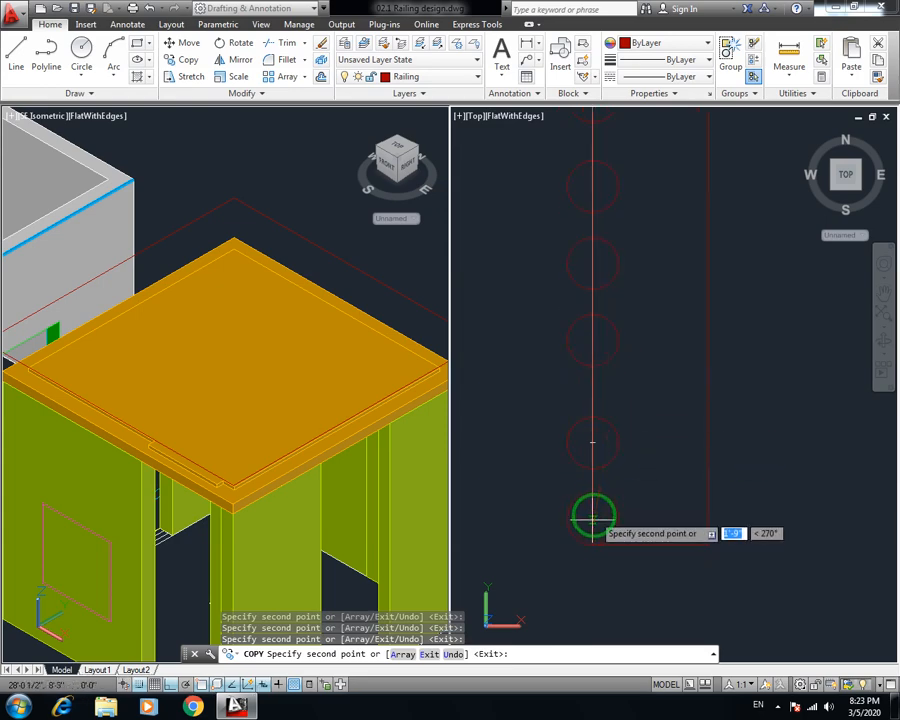
{"action": "key", "text": "Escape"}
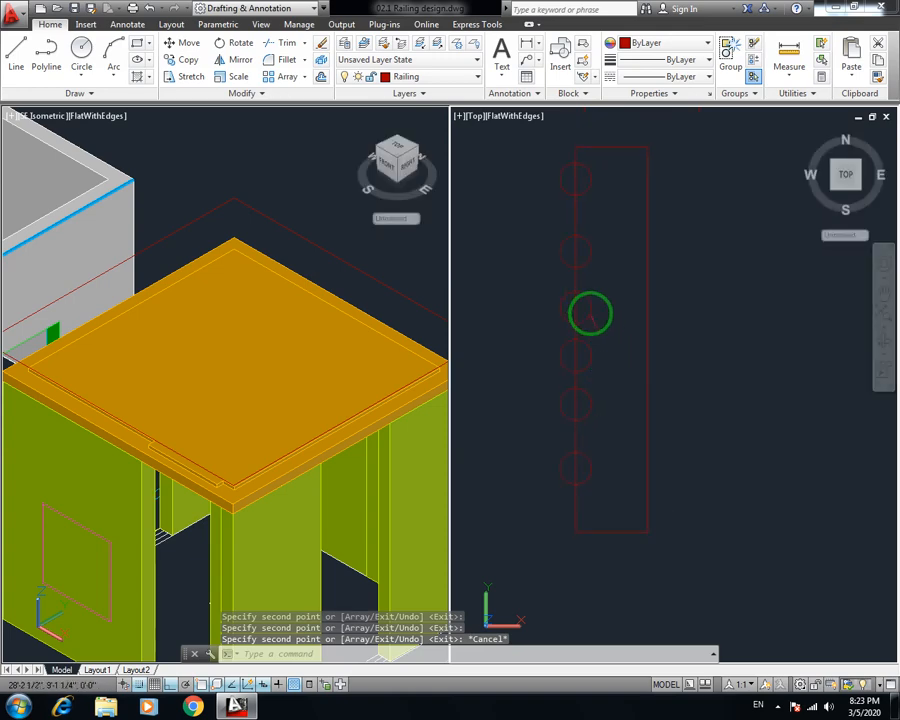
{"action": "key", "text": "ctrl+s"}
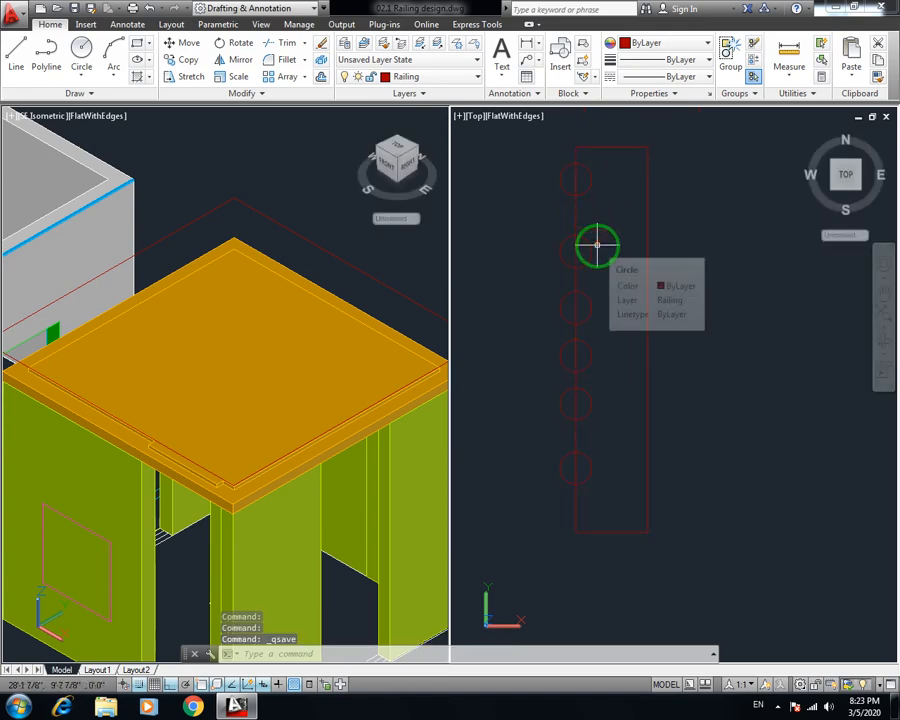
Trim the outer halves of all six circles and the edge segments inside them, leaving concave notches in the outline, and save the drawing
{"action": "left_click_drag", "start_coordinate": [597, 222], "coordinate": [579, 130]}
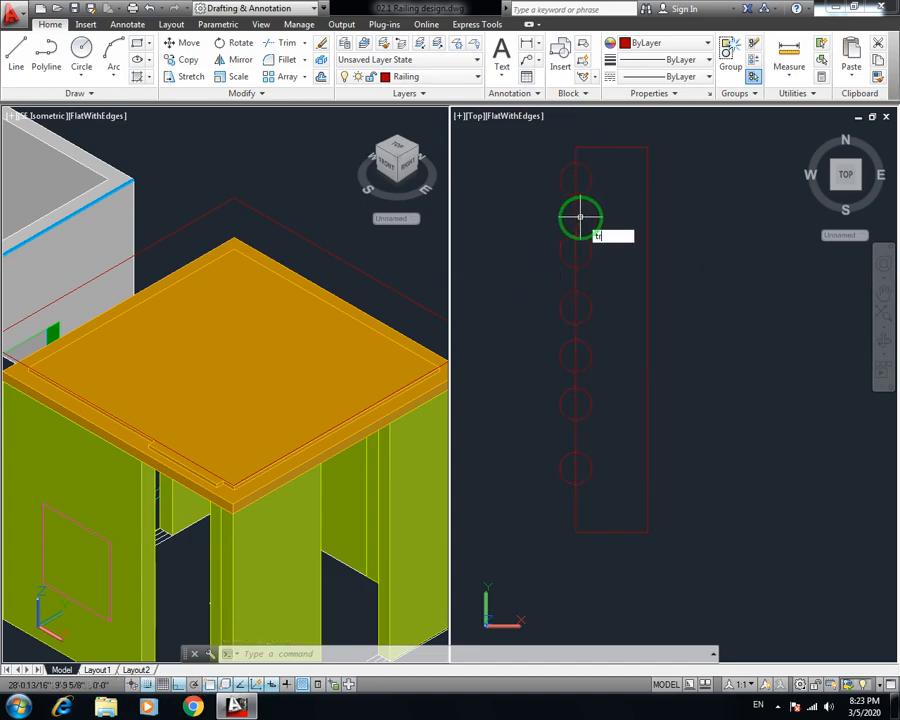
{"action": "key", "text": "Return"}
{"action": "key", "text": "Return"}
{"action": "left_click", "coordinate": [576, 177]}
{"action": "left_click", "coordinate": [540, 176]}
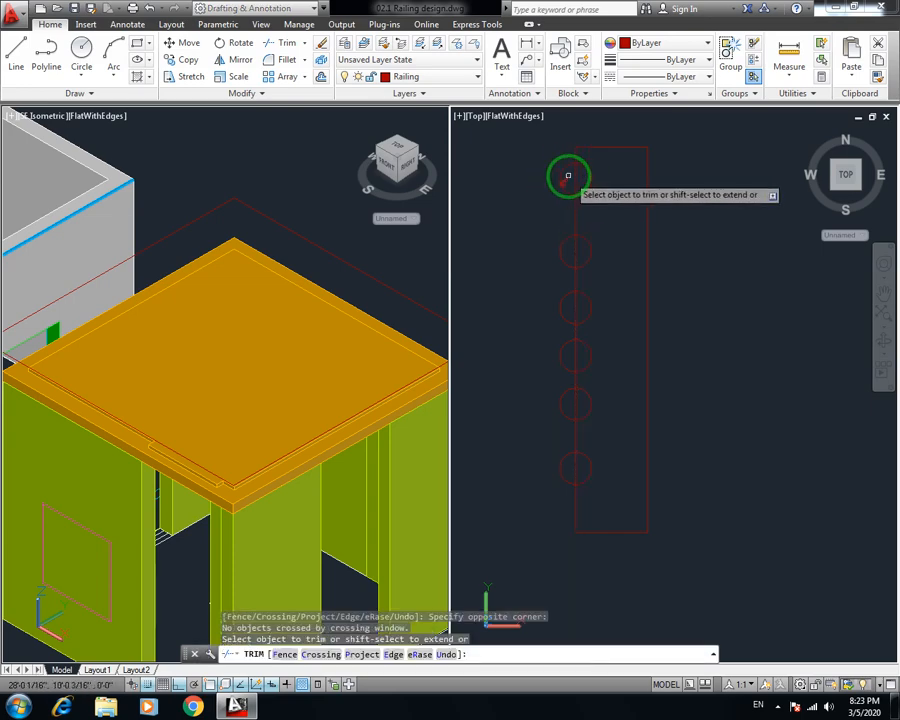
{"action": "left_click", "coordinate": [568, 176]}
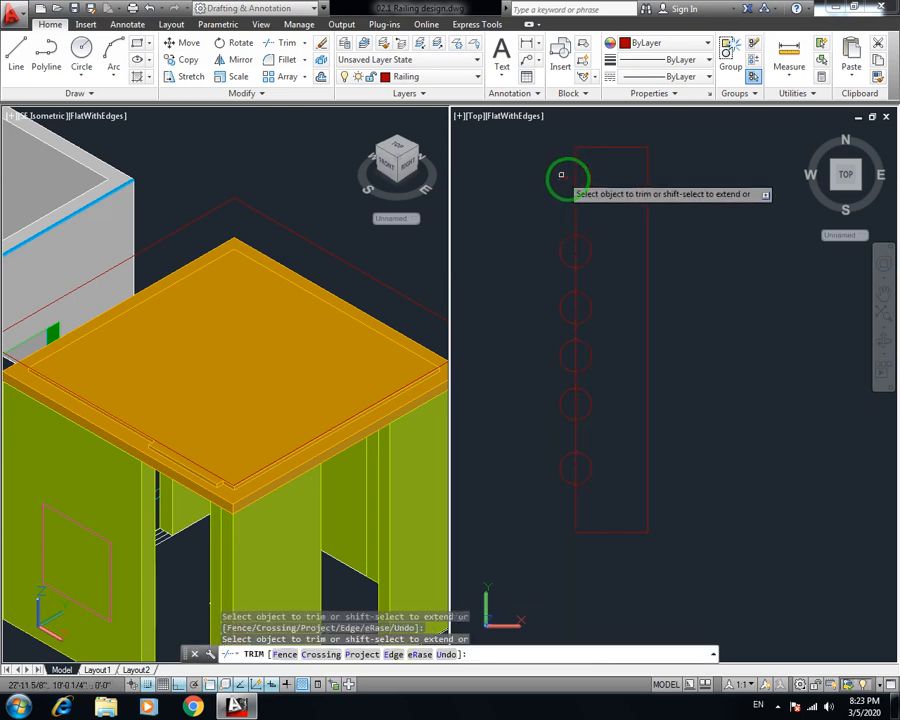
{"action": "left_click", "coordinate": [575, 253]}
{"action": "left_click", "coordinate": [559, 256]}
{"action": "left_click", "coordinate": [575, 312]}
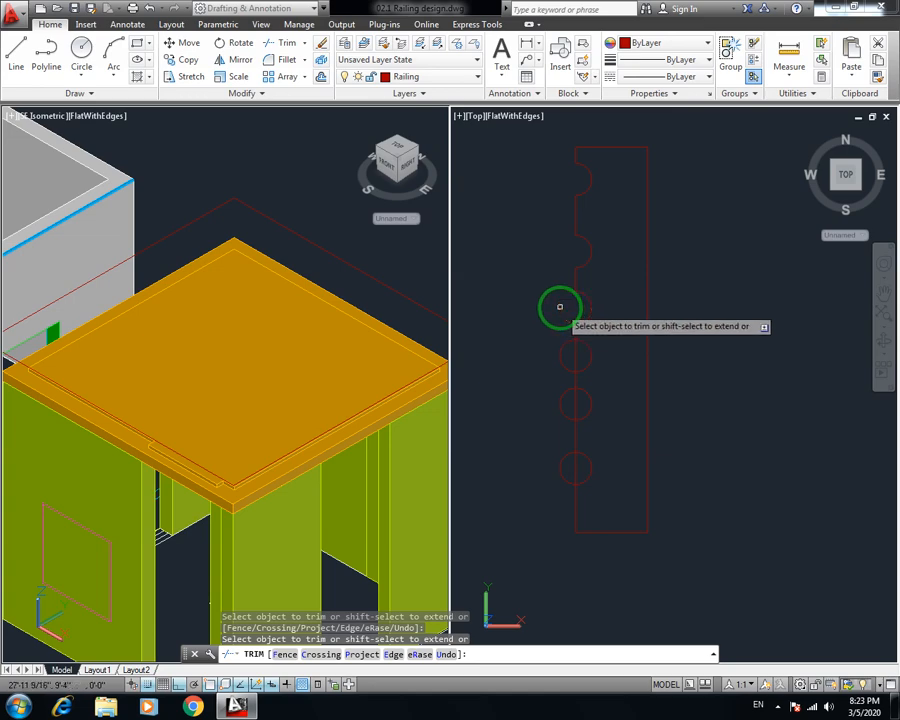
{"action": "left_click", "coordinate": [560, 306]}
{"action": "left_click", "coordinate": [577, 357]}
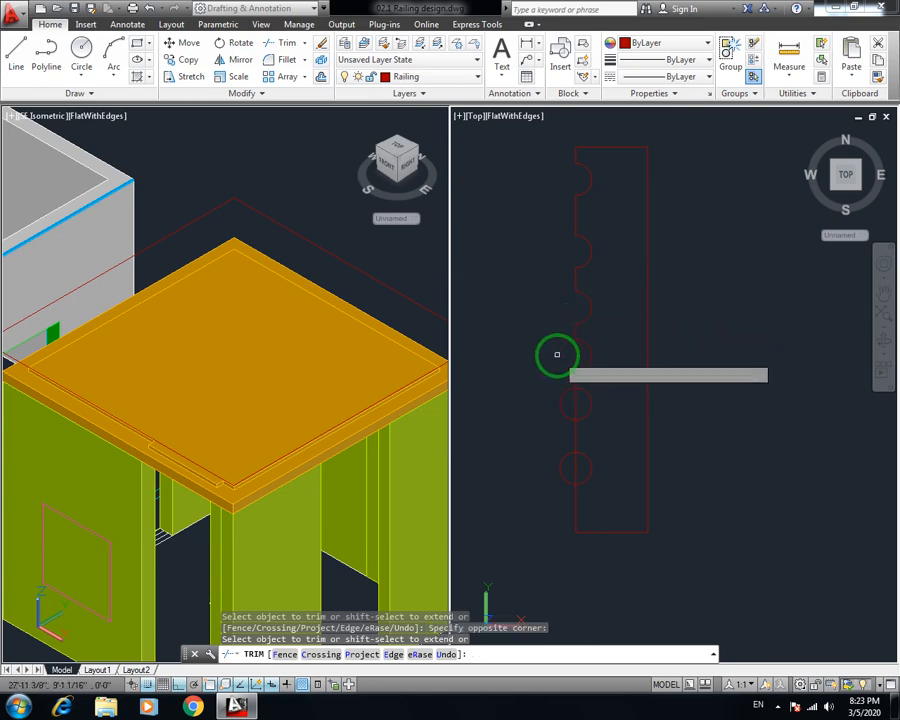
{"action": "left_click", "coordinate": [568, 390]}
{"action": "left_click", "coordinate": [561, 403]}
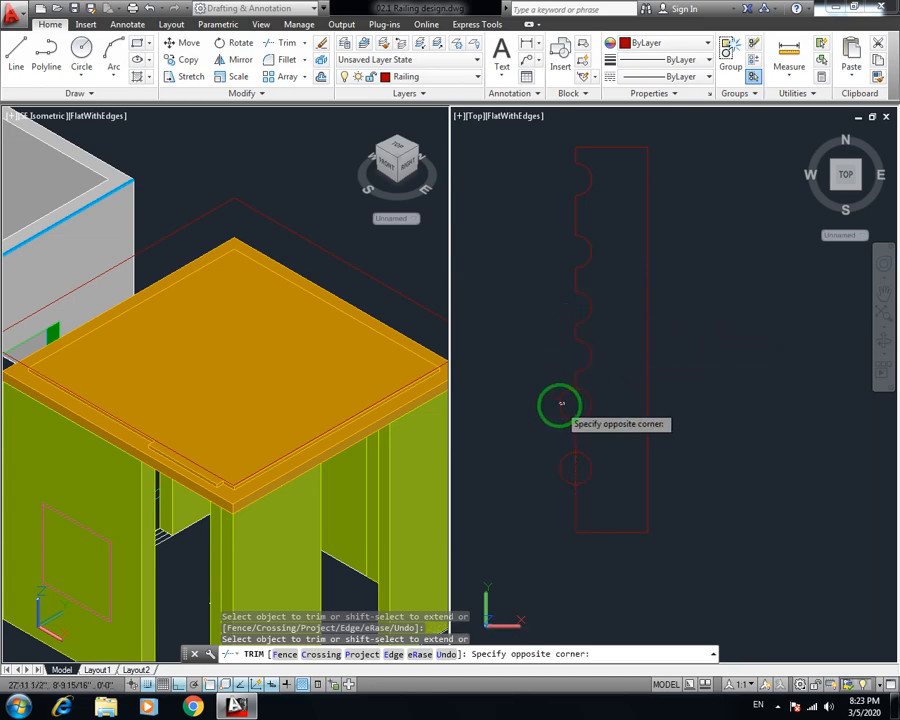
{"action": "left_click", "coordinate": [559, 405]}
{"action": "left_click", "coordinate": [576, 466]}
{"action": "left_click", "coordinate": [559, 466]}
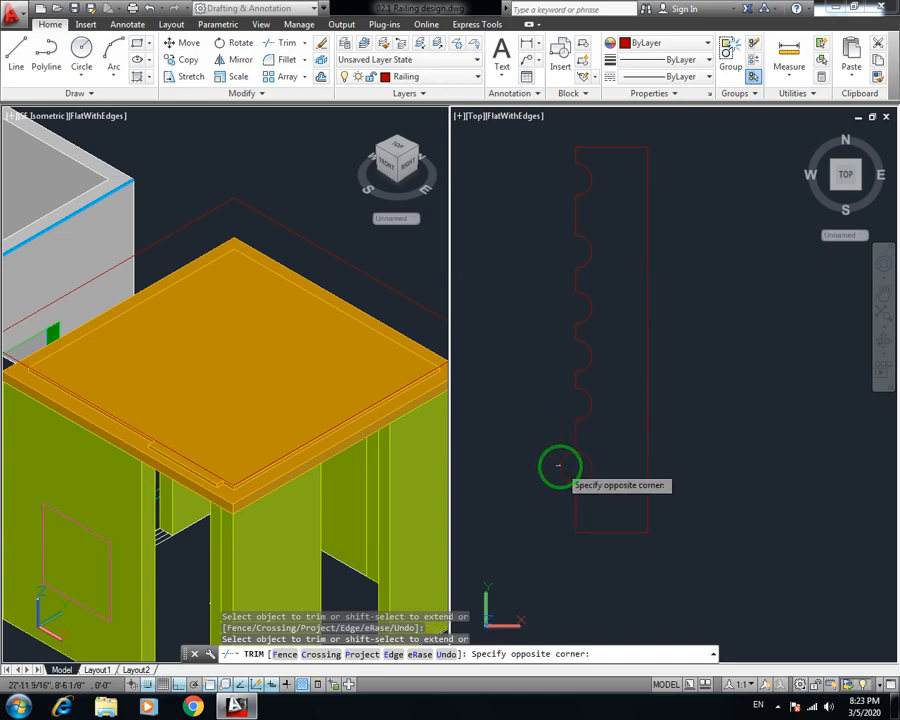
{"action": "left_click", "coordinate": [561, 466]}
{"action": "key", "text": "Escape"}
{"action": "key", "text": "Escape"}
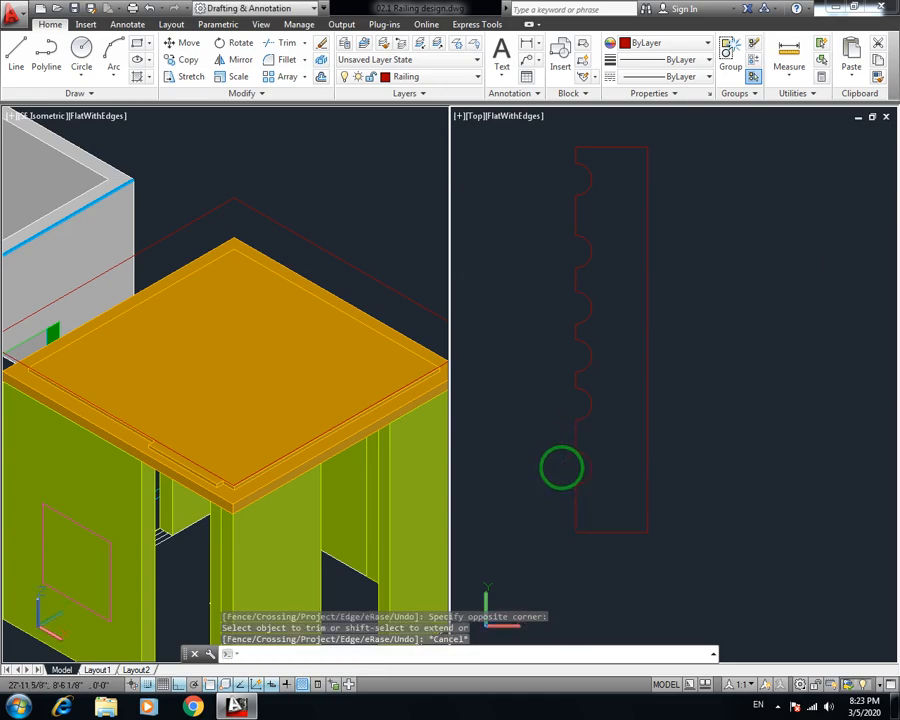
{"action": "key", "text": "ctrl+s"}
Join all segments and arcs of the notched outline into a single closed profile, and save the drawing
{"action": "left_click", "coordinate": [690, 129]}
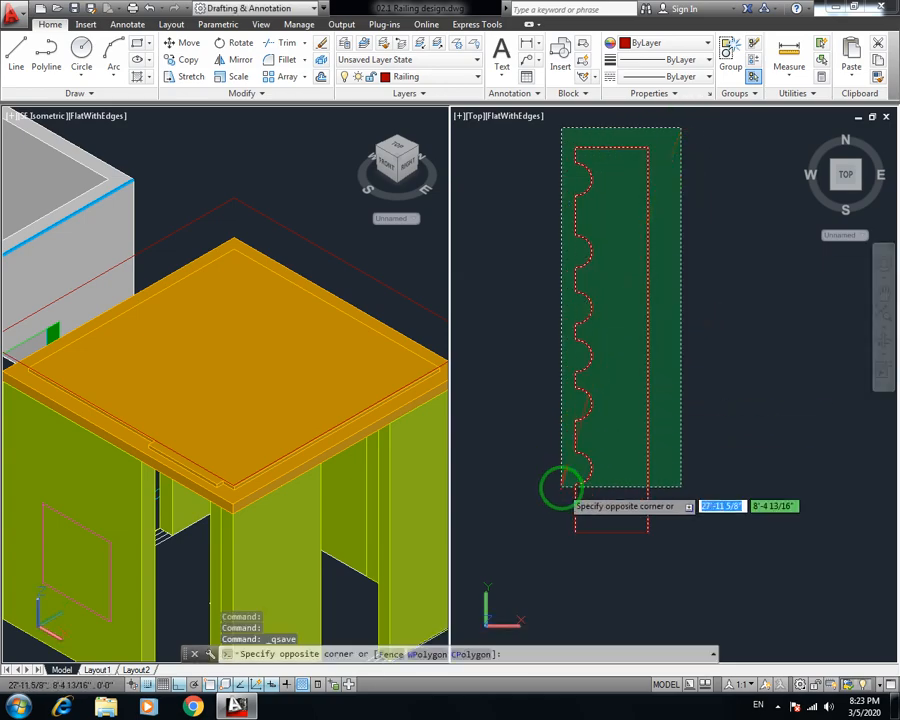
{"action": "left_click", "coordinate": [565, 552]}
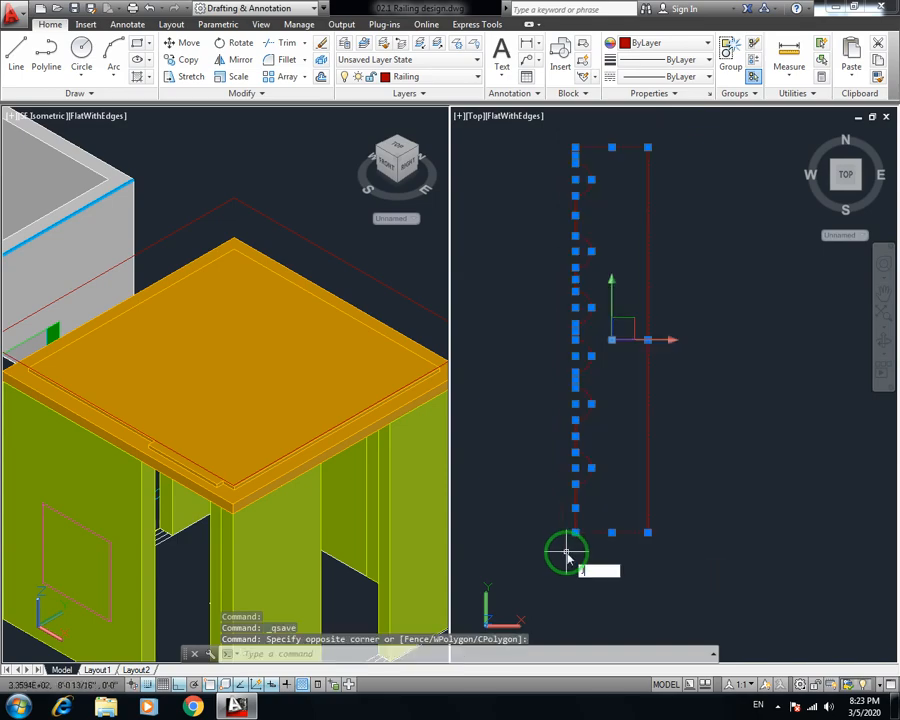
{"action": "type", "text": "j"}
{"action": "key", "text": "Return"}
{"action": "key", "text": "ctrl+s"}
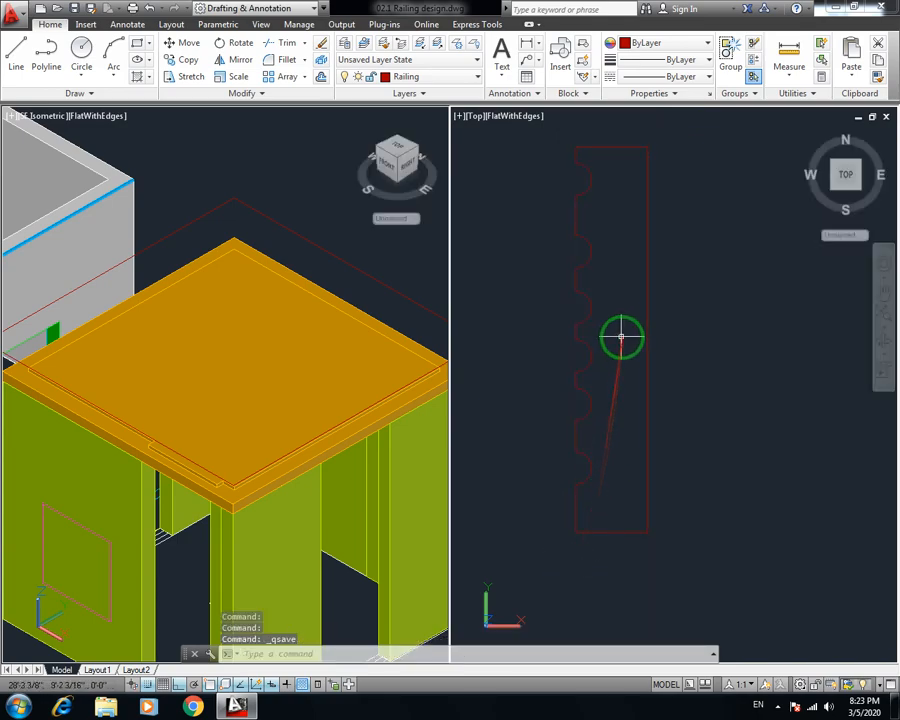
Switch the workspace from Drafting & Annotation to 3D Basics
{"action": "type", "text": "rev"}
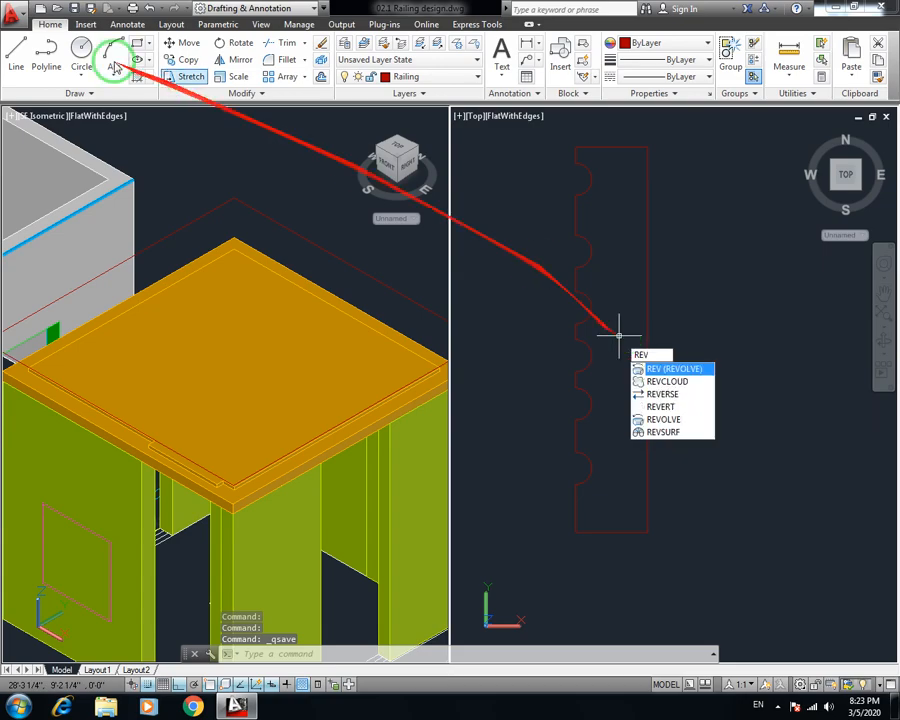
{"action": "key", "text": "Escape"}
{"action": "left_click", "coordinate": [315, 9]}
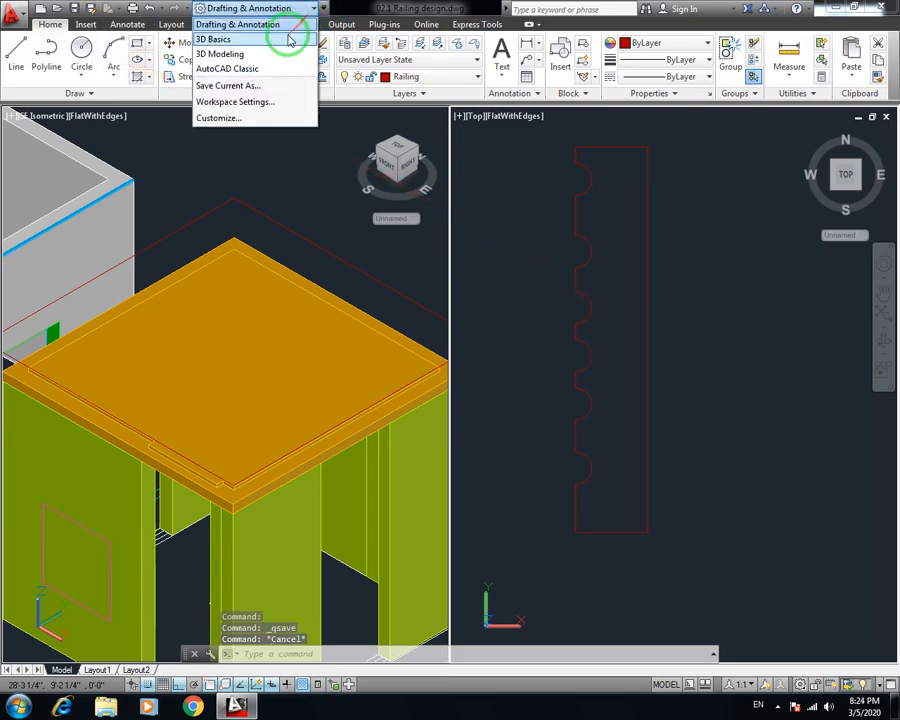
{"action": "left_click", "coordinate": [282, 34]}
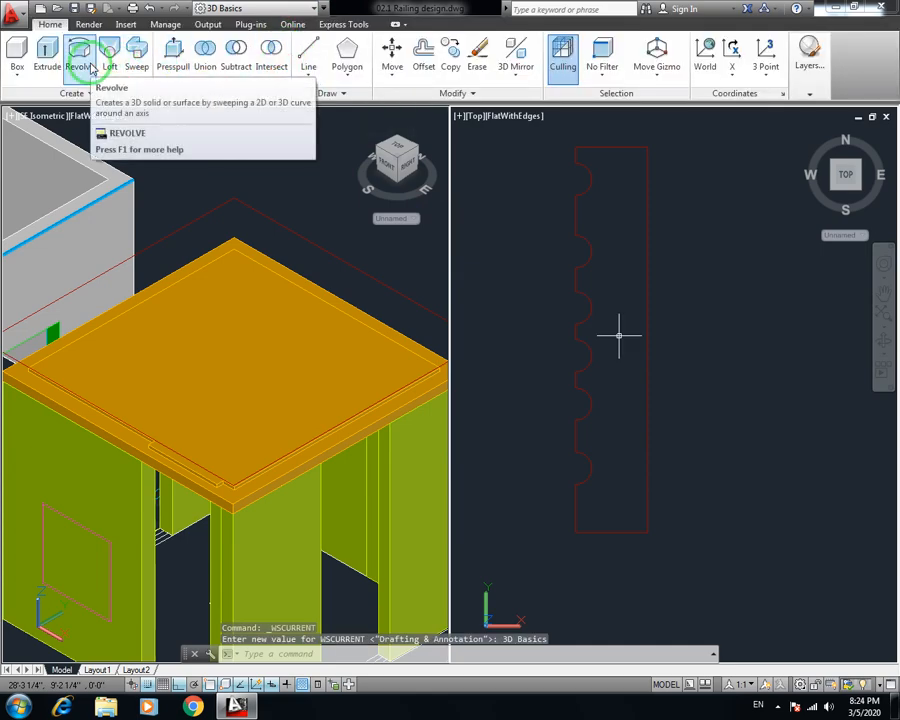
{"action": "key", "text": "Escape"}
Revolve the notched profile 360 degrees about its straight right edge to form a solid baluster, and save the drawing
{"action": "type", "text": "re"}
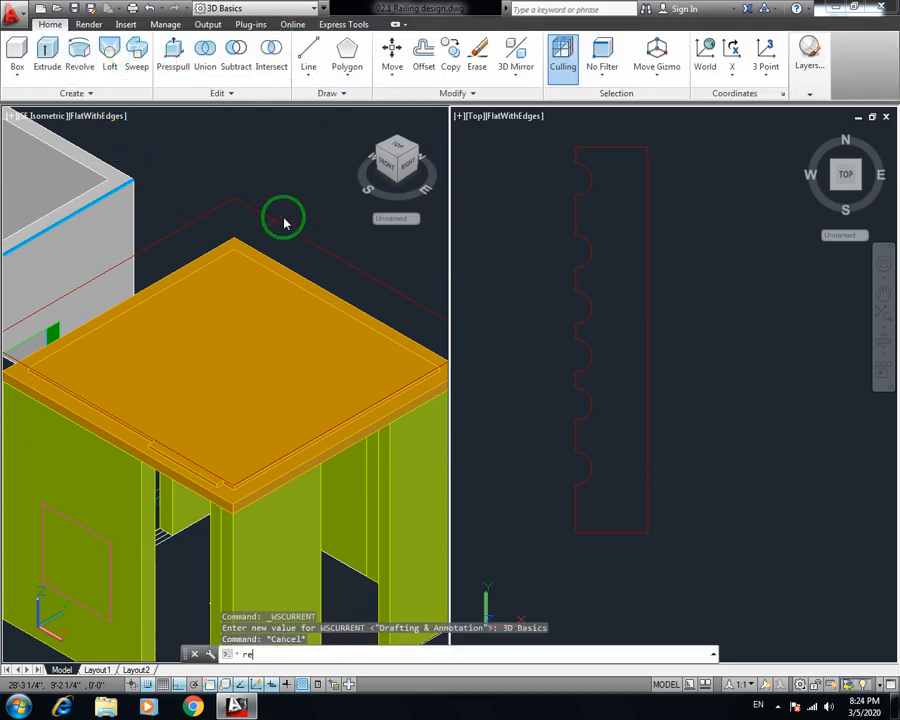
{"action": "type", "text": "v"}
{"action": "key", "text": "Return"}
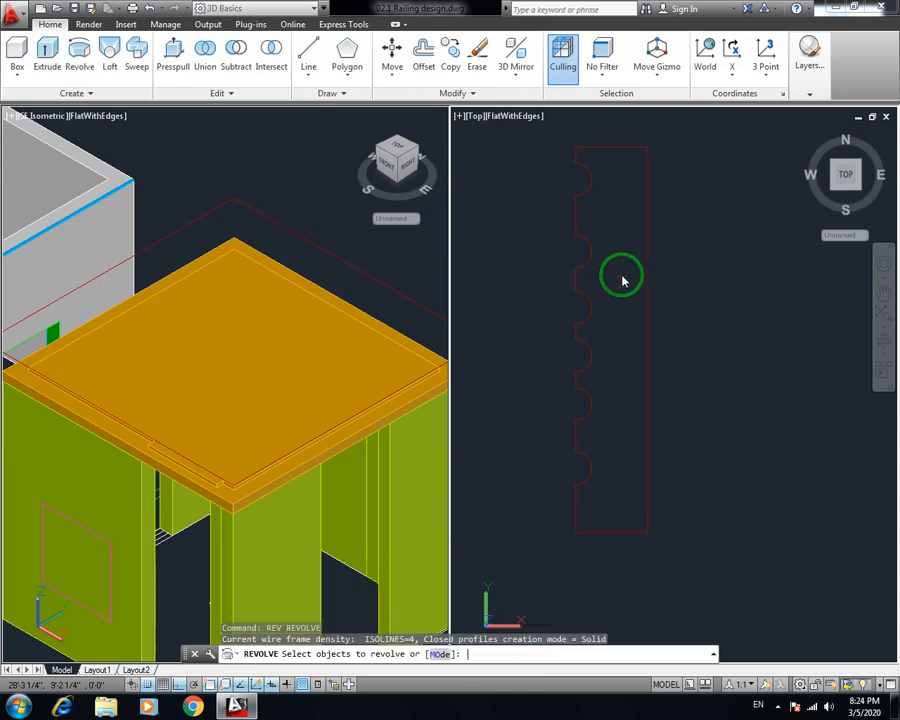
{"action": "left_click", "coordinate": [575, 231]}
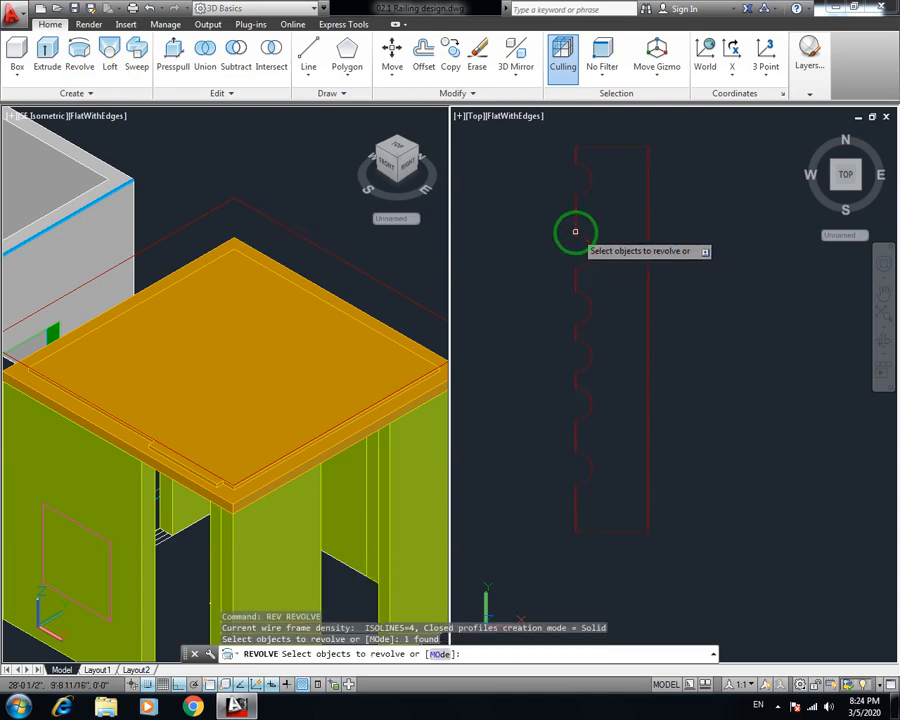
{"action": "key", "text": "Return"}
{"action": "left_click", "coordinate": [648, 148]}
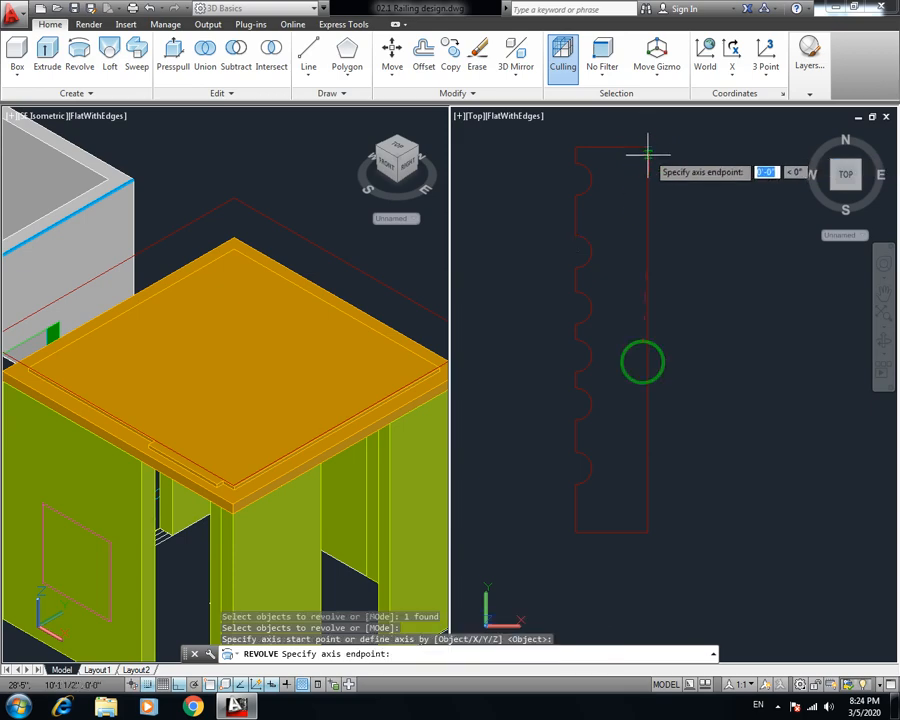
{"action": "left_click", "coordinate": [648, 532]}
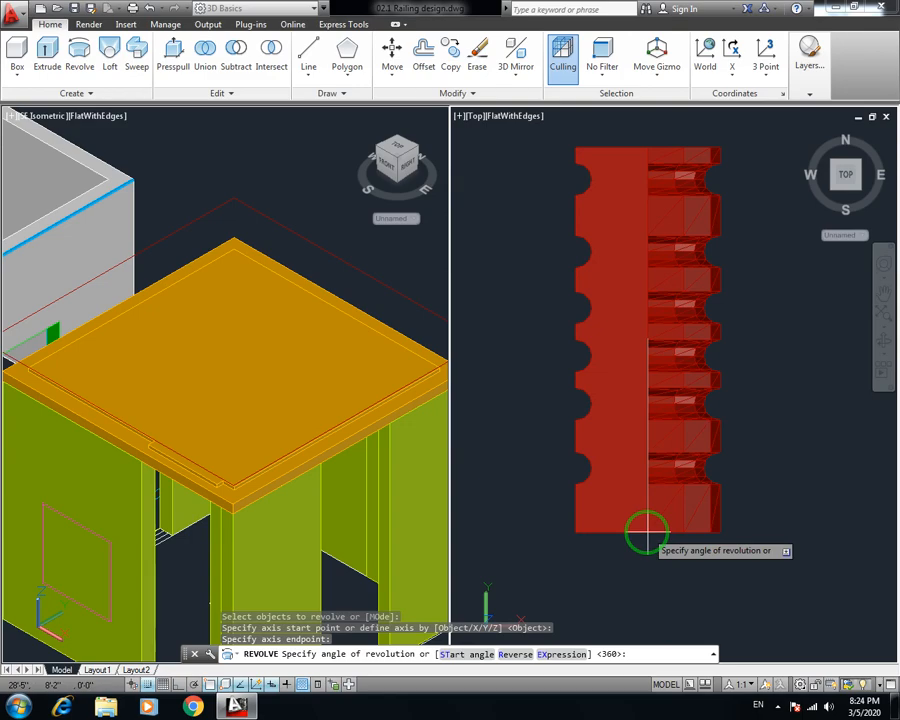
{"action": "key", "text": "Return"}
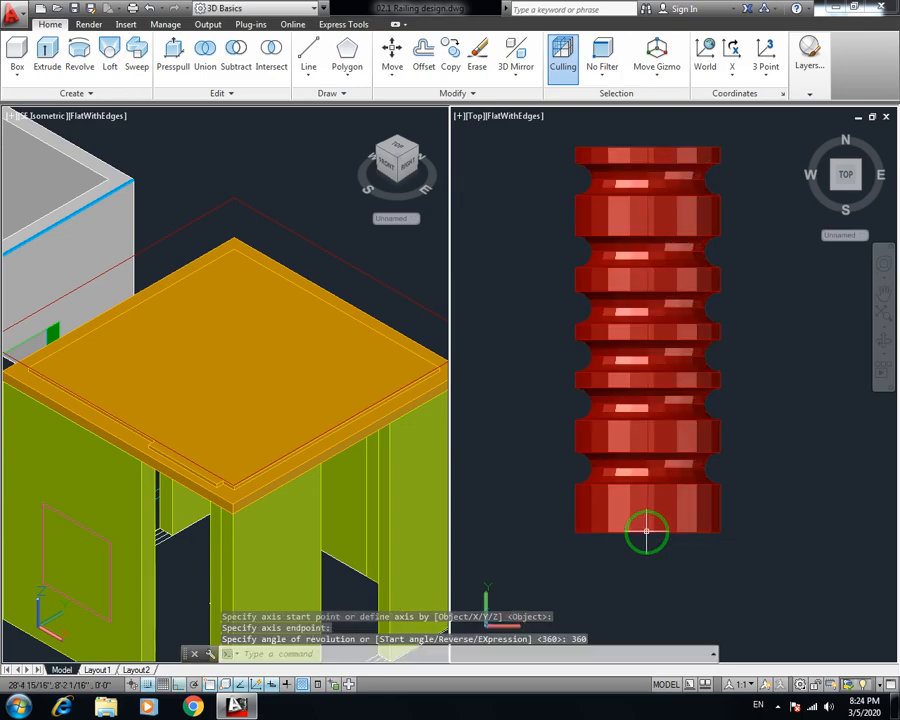
{"action": "key", "text": "Escape"}
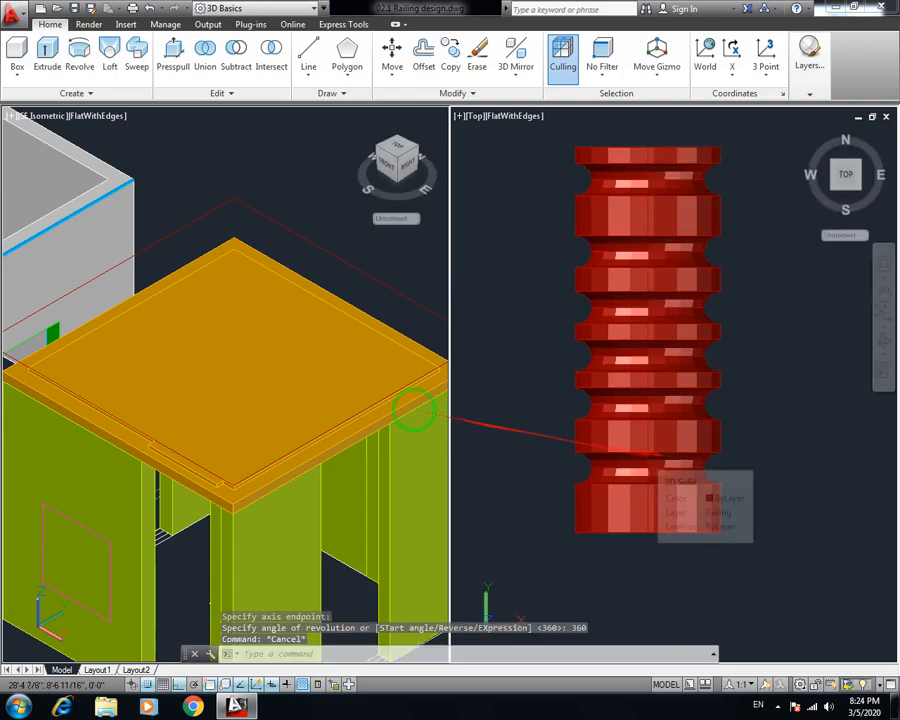
{"action": "key", "text": "ctrl+s"}
Rotate the baluster solid 90 degrees about the X axis so it stands upright in the SE Isometric viewport, and save the drawing
{"action": "scroll", "coordinate": [325, 258], "scroll_direction": "down", "scroll_amount": 10}
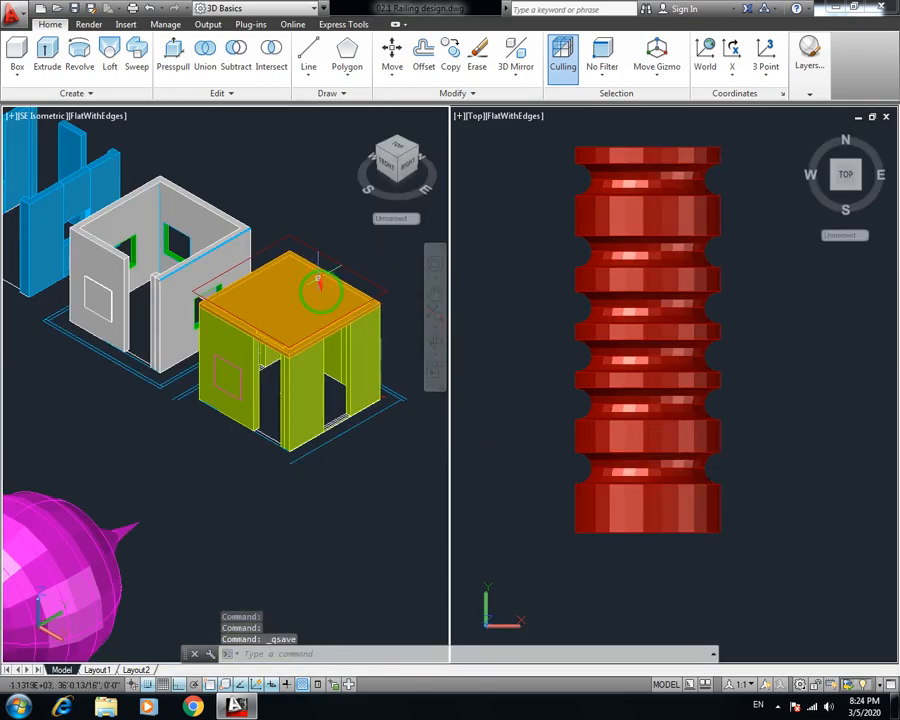
{"action": "scroll", "coordinate": [305, 385], "scroll_direction": "up", "scroll_amount": 1}
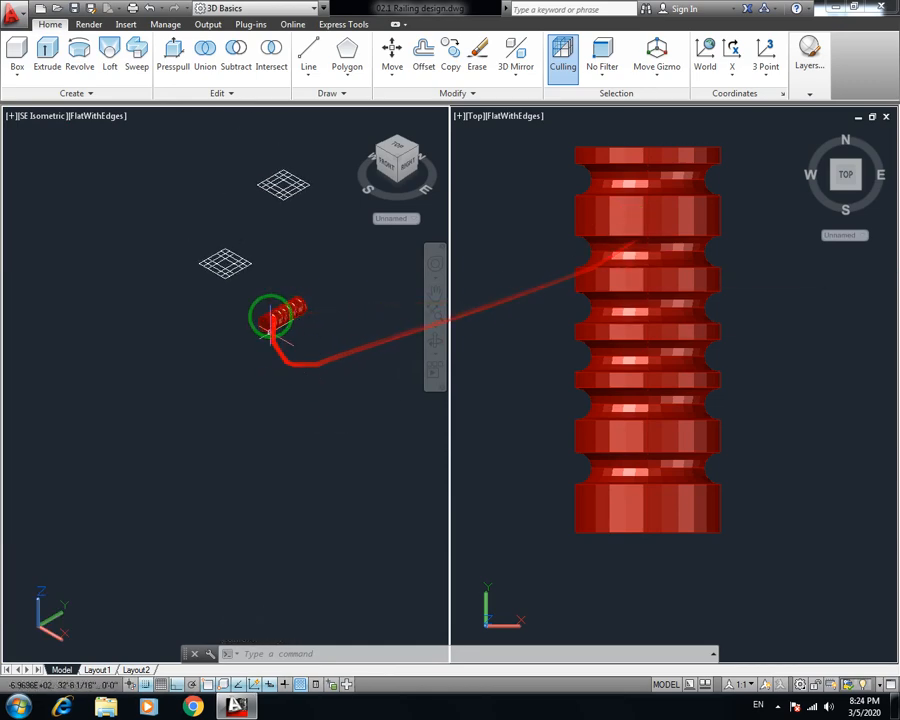
{"action": "scroll", "coordinate": [275, 315], "scroll_direction": "up", "scroll_amount": 6}
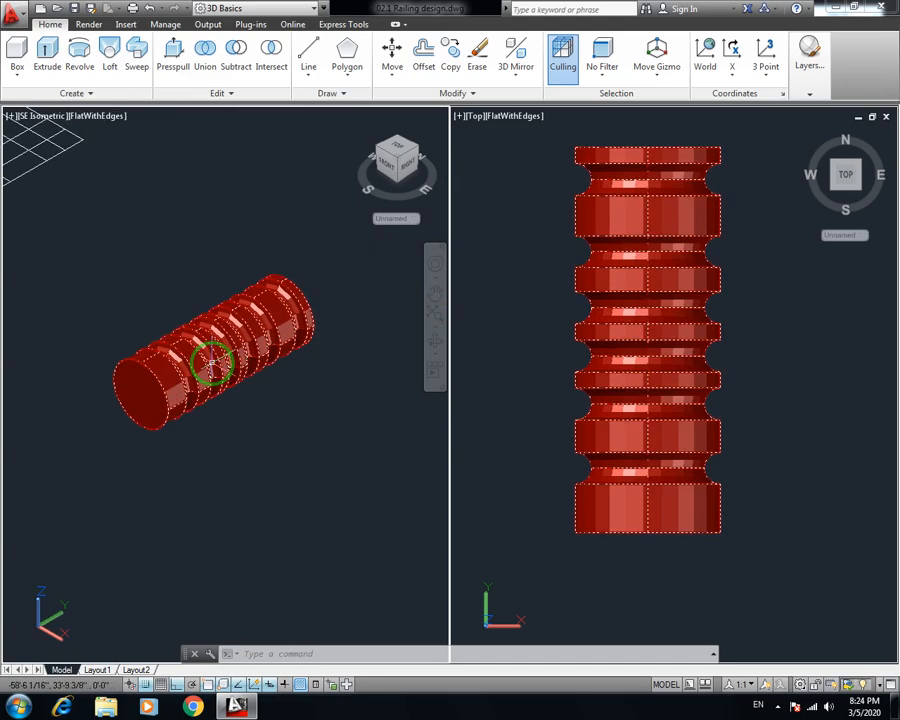
{"action": "type", "text": "3r"}
{"action": "key", "text": "Return"}
{"action": "left_click", "coordinate": [216, 353]}
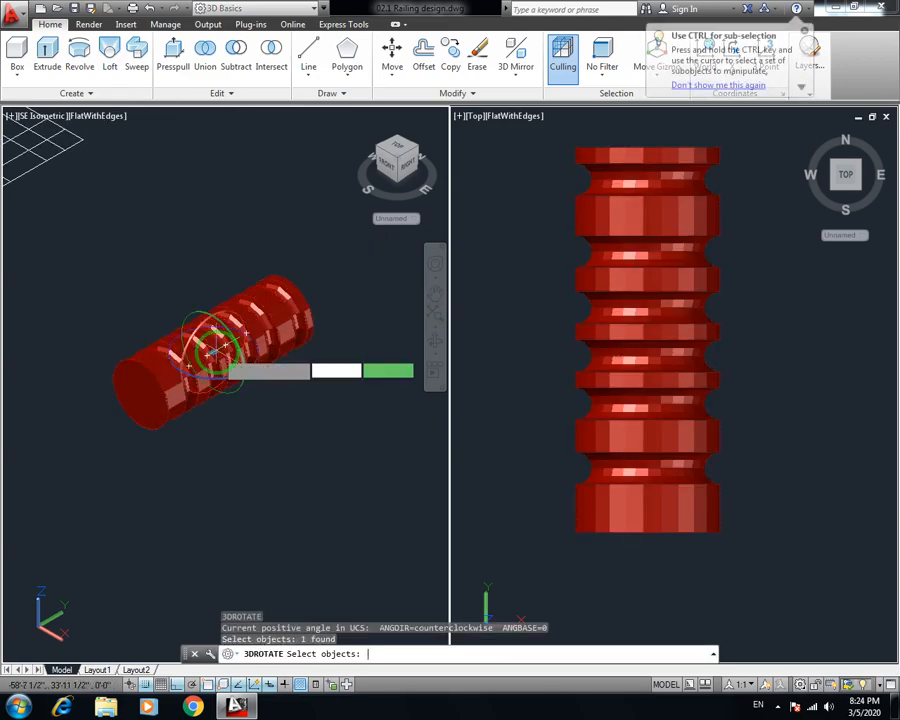
{"action": "key", "text": "Return"}
{"action": "left_click", "coordinate": [222, 317]}
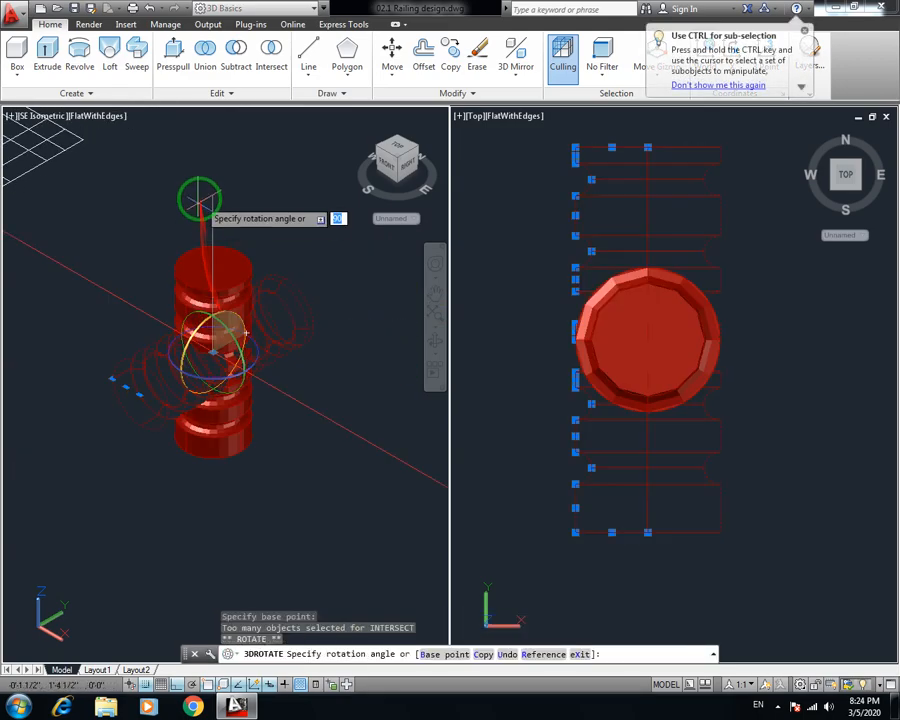
{"action": "left_click", "coordinate": [199, 196]}
{"action": "key", "text": "Escape"}
{"action": "key", "text": "ctrl+s"}
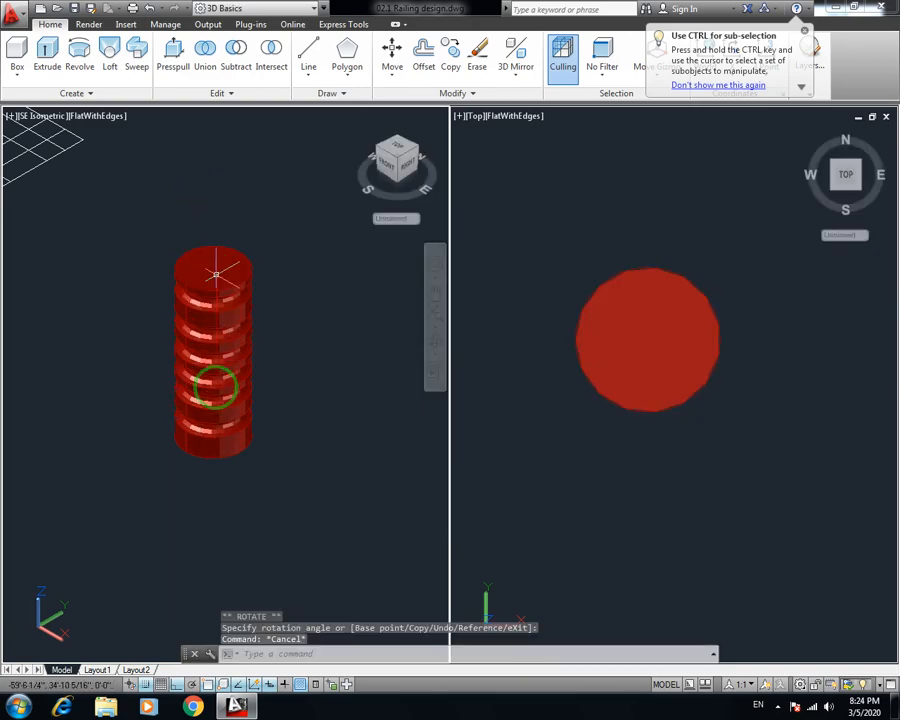
{"action": "scroll", "coordinate": [213, 388], "scroll_direction": "down", "scroll_amount": 5}
{"action": "middle_click_drag", "start_coordinate": [162, 408], "coordinate": [335, 390]}
{"action": "scroll", "coordinate": [264, 389], "scroll_direction": "down", "scroll_amount": 4}
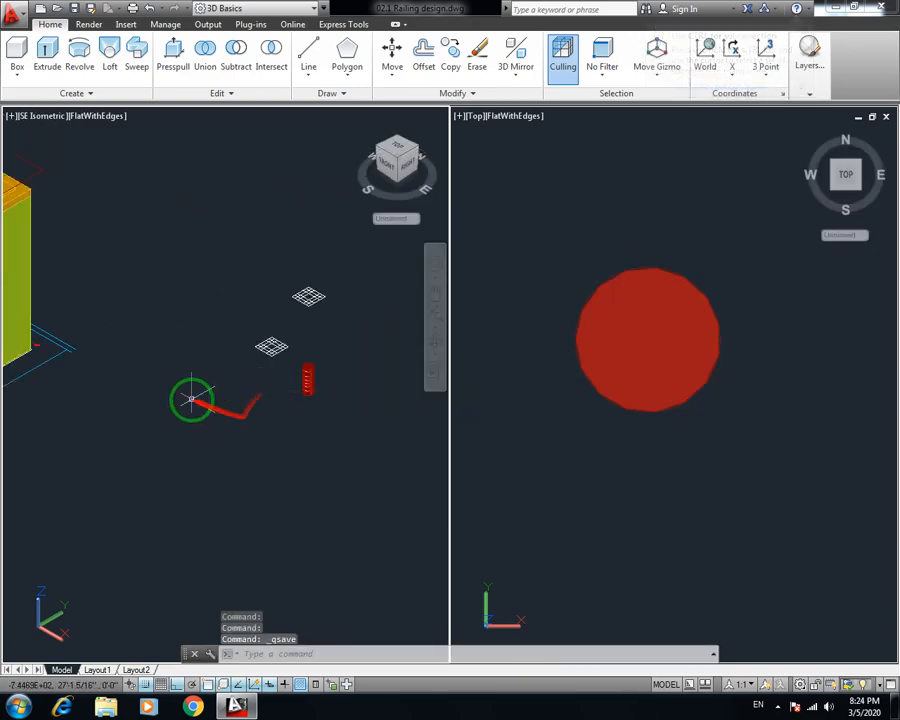
{"action": "middle_click_drag", "start_coordinate": [165, 398], "coordinate": [146, 391]}
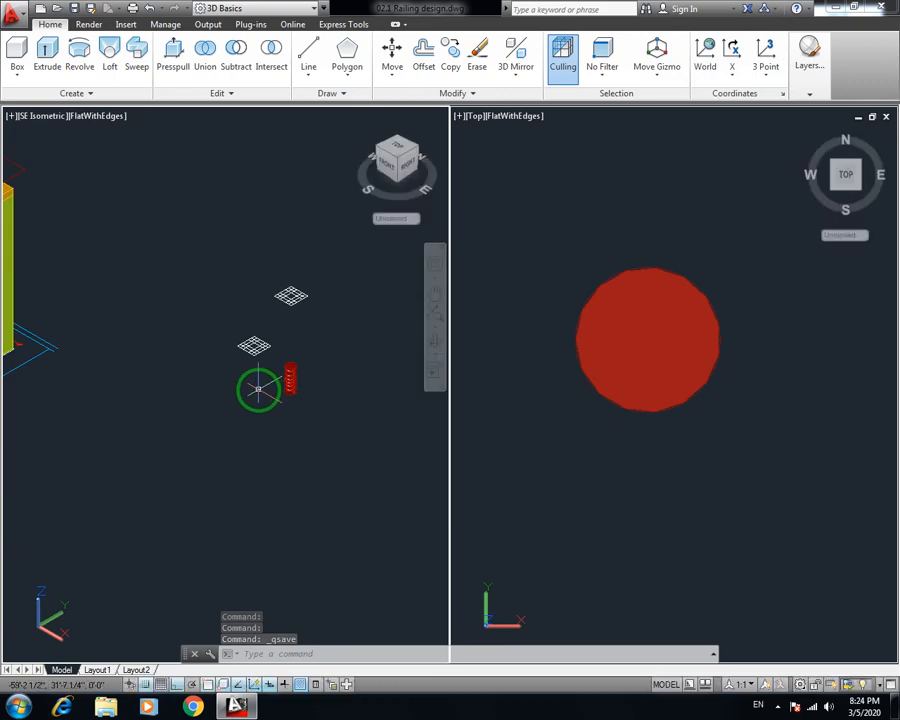
{"action": "scroll", "coordinate": [258, 388], "scroll_direction": "up", "scroll_amount": 2}
{"action": "scroll", "coordinate": [350, 350], "scroll_direction": "up", "scroll_amount": 2}
{"action": "scroll", "coordinate": [178, 354], "scroll_direction": "up", "scroll_amount": 3}
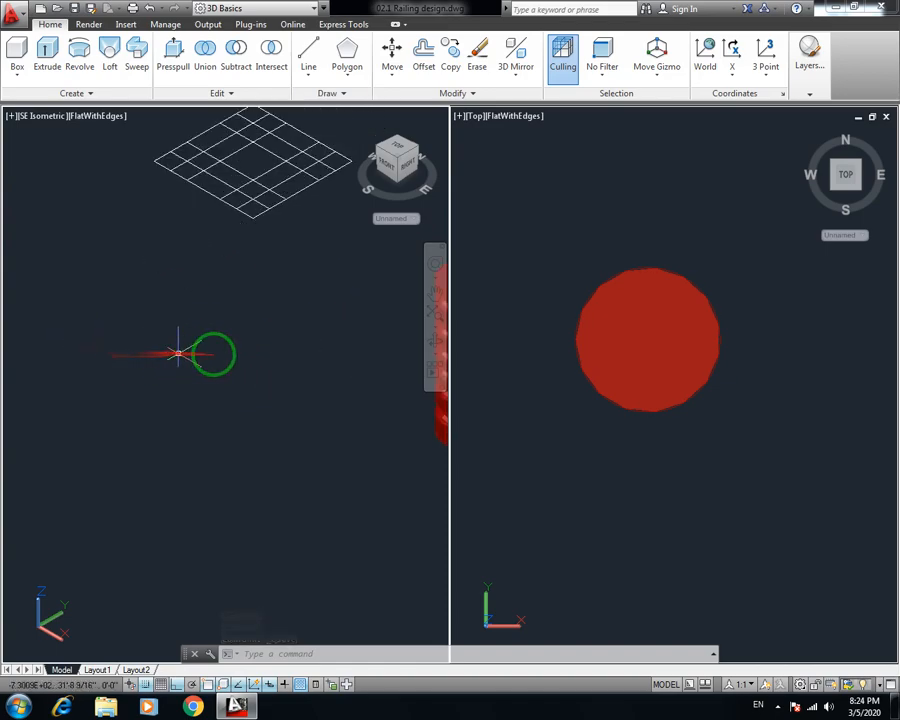
{"action": "middle_click_drag", "start_coordinate": [178, 354], "coordinate": [44, 310]}
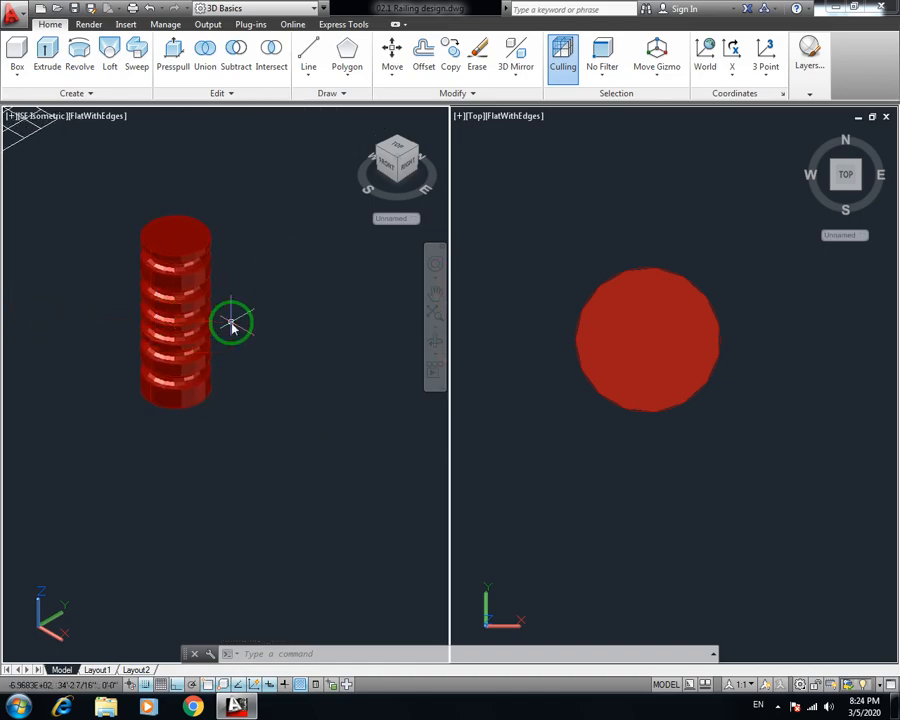
Define the baluster solid as a block named railing2 with its base point at the centre of its bottom face, and save the drawing
{"action": "type", "text": "b"}
{"action": "key", "text": "Return"}
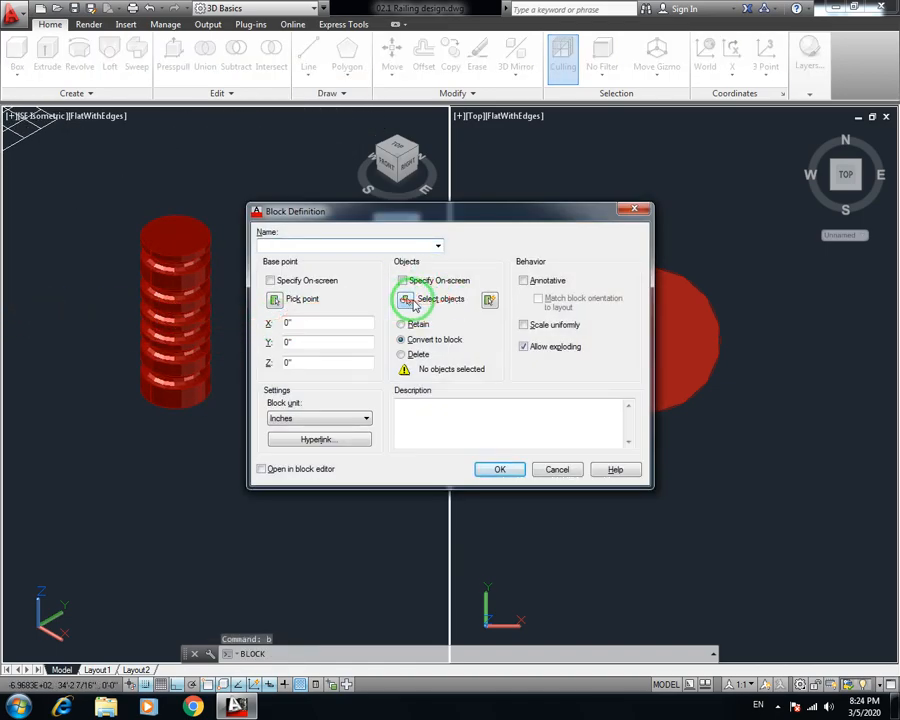
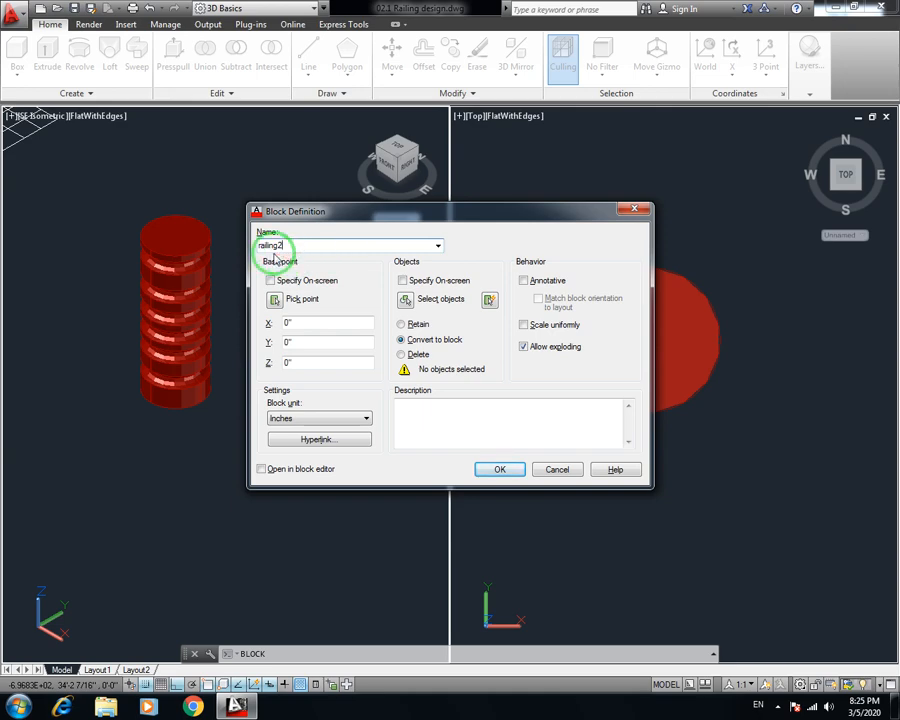
{"action": "left_click", "coordinate": [405, 300]}
{"action": "left_click", "coordinate": [253, 181]}
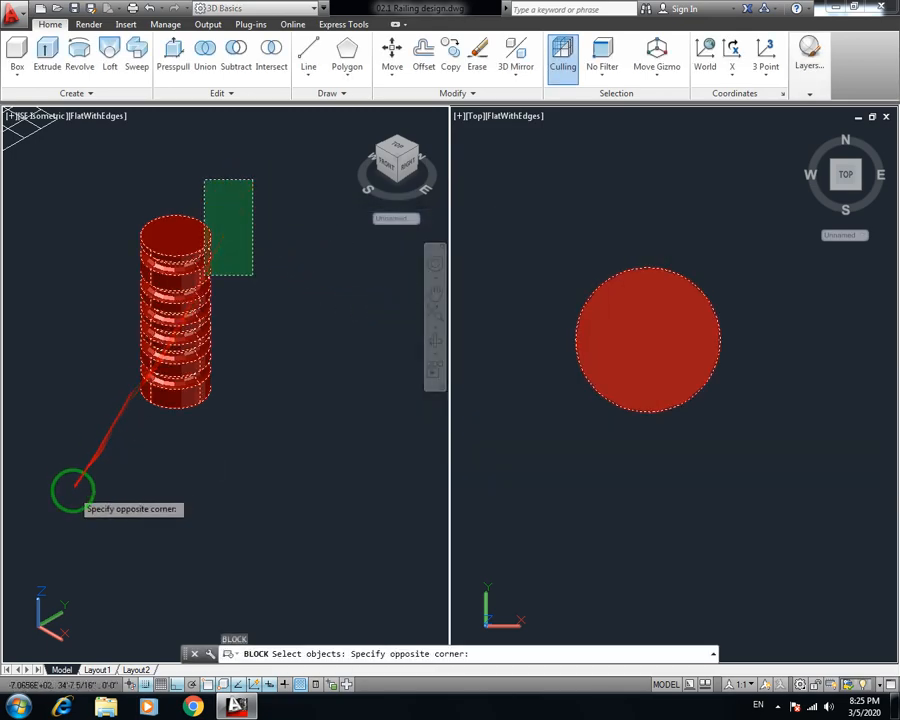
{"action": "left_click", "coordinate": [86, 482]}
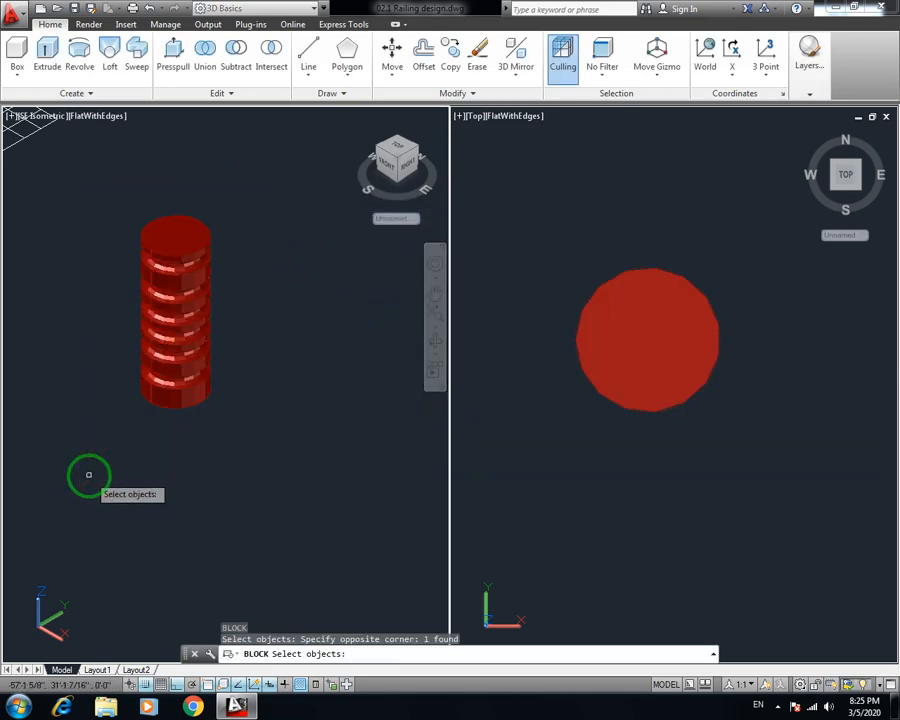
{"action": "key", "text": "Return"}
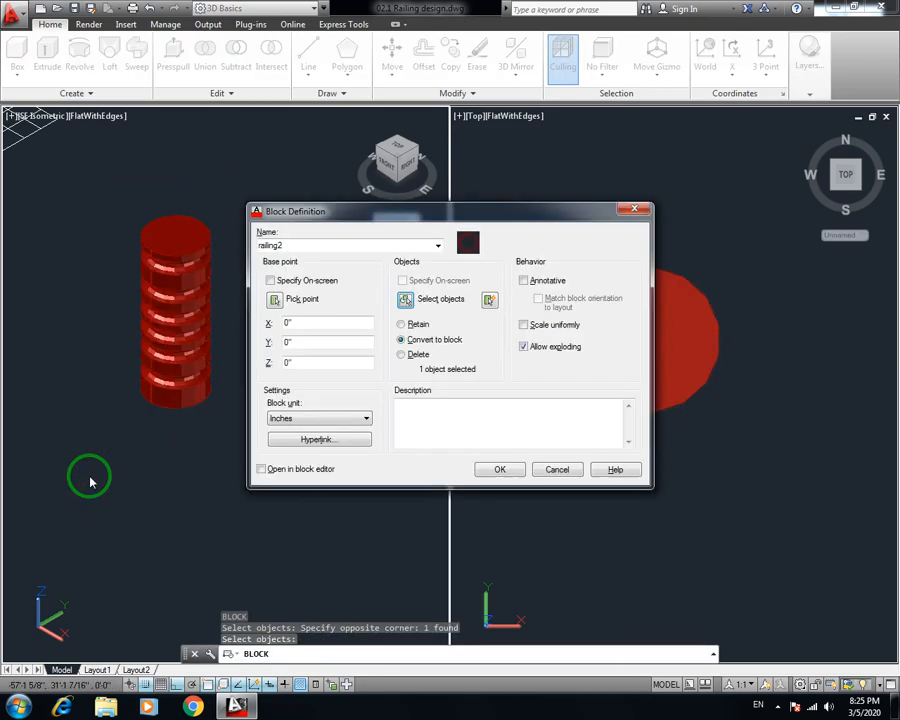
{"action": "left_click", "coordinate": [274, 302]}
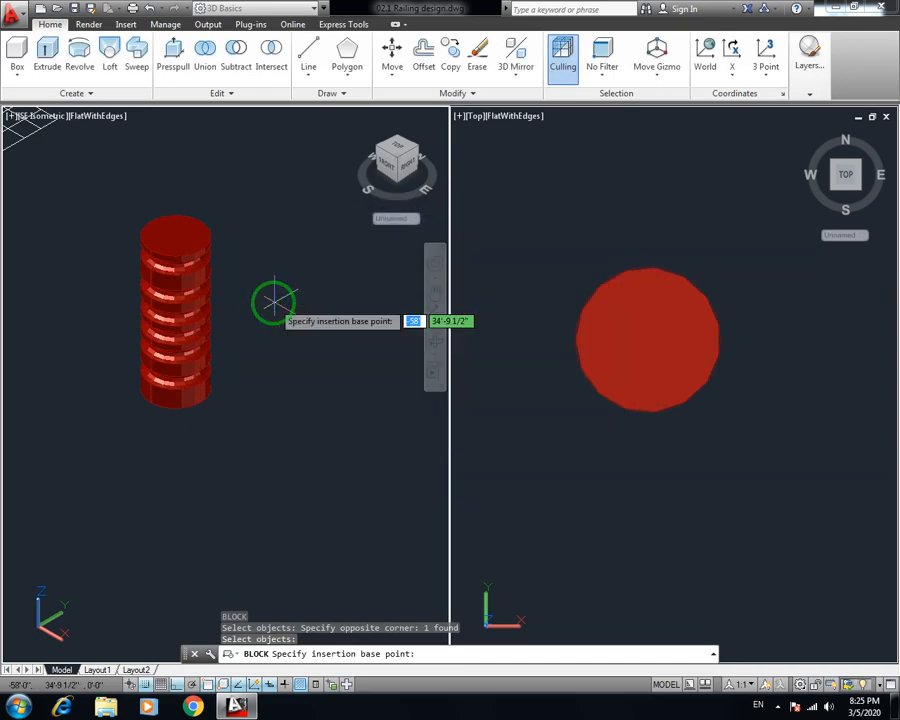
{"action": "left_click", "coordinate": [175, 390]}
{"action": "left_click", "coordinate": [496, 466]}
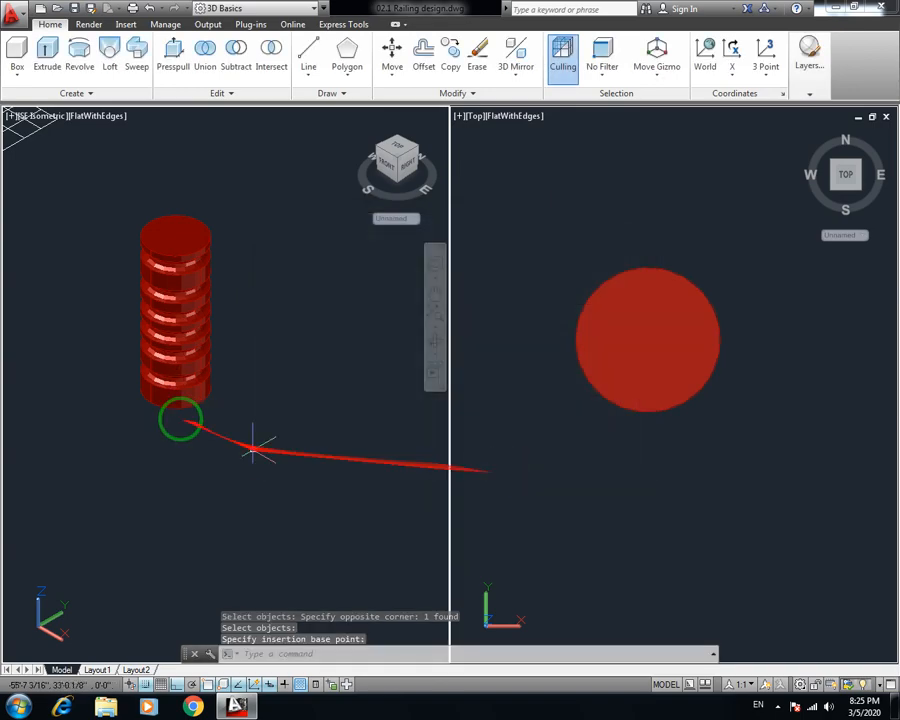
{"action": "scroll", "coordinate": [226, 260], "scroll_direction": "down", "scroll_amount": 3}
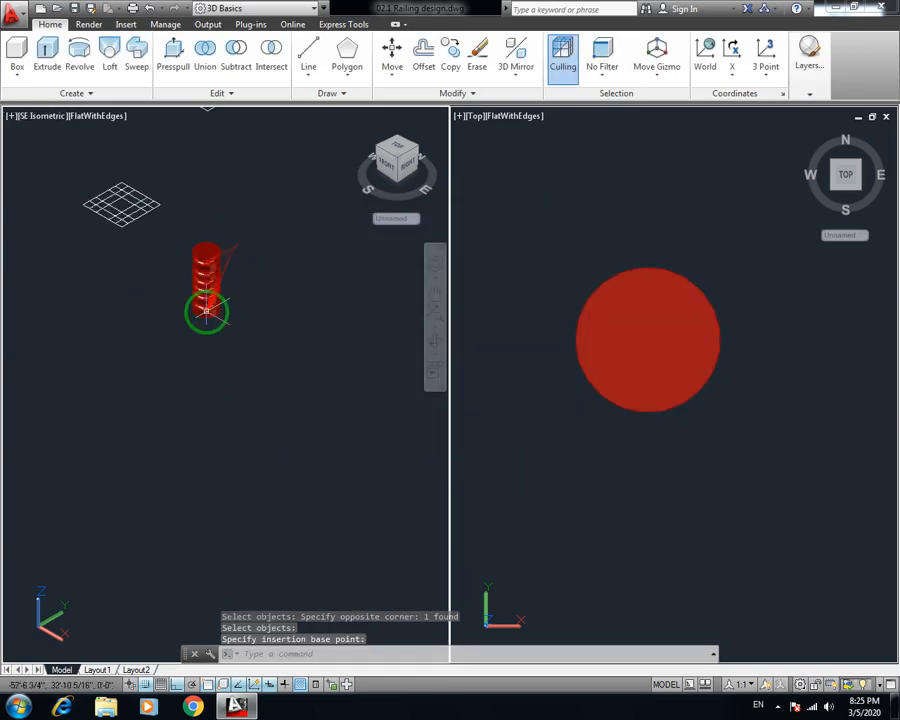
{"action": "key", "text": "ctrl+s"}
Use Measure to place aligned railing2 blocks every 2' along the red path rectangle above the roof, and save the drawing
{"action": "scroll", "coordinate": [200, 335], "scroll_direction": "down", "scroll_amount": 2}
{"action": "middle_click_drag", "start_coordinate": [158, 304], "coordinate": [382, 334]}
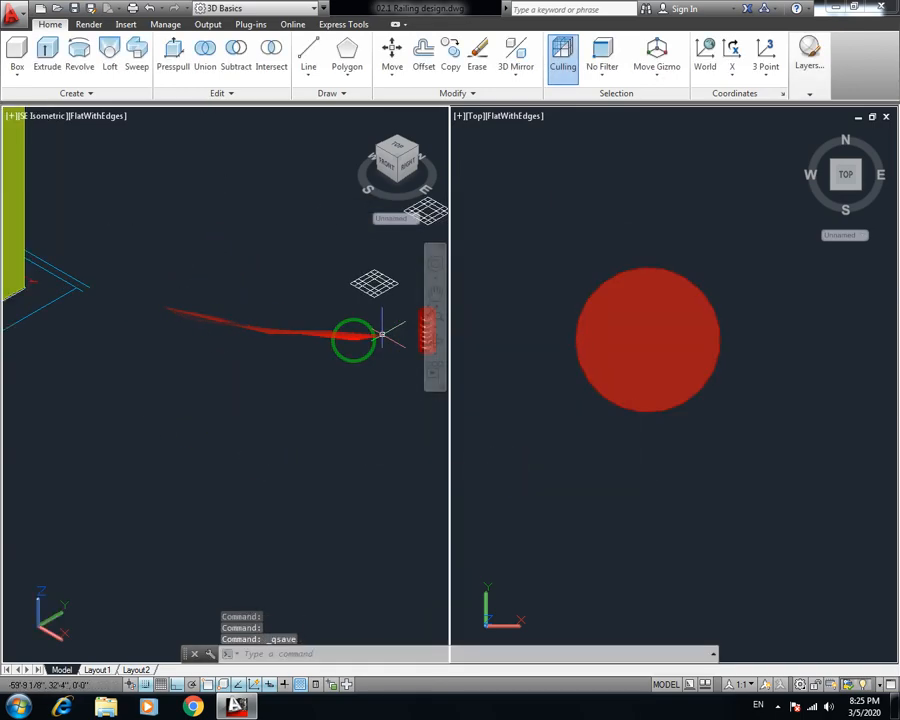
{"action": "middle_click_drag", "start_coordinate": [154, 340], "coordinate": [428, 344]}
{"action": "middle_click_drag", "start_coordinate": [245, 265], "coordinate": [316, 444]}
{"action": "scroll", "coordinate": [154, 317], "scroll_direction": "up", "scroll_amount": 2}
{"action": "scroll", "coordinate": [188, 320], "scroll_direction": "down", "scroll_amount": 3}
{"action": "middle_click_drag", "start_coordinate": [192, 330], "coordinate": [229, 330]}
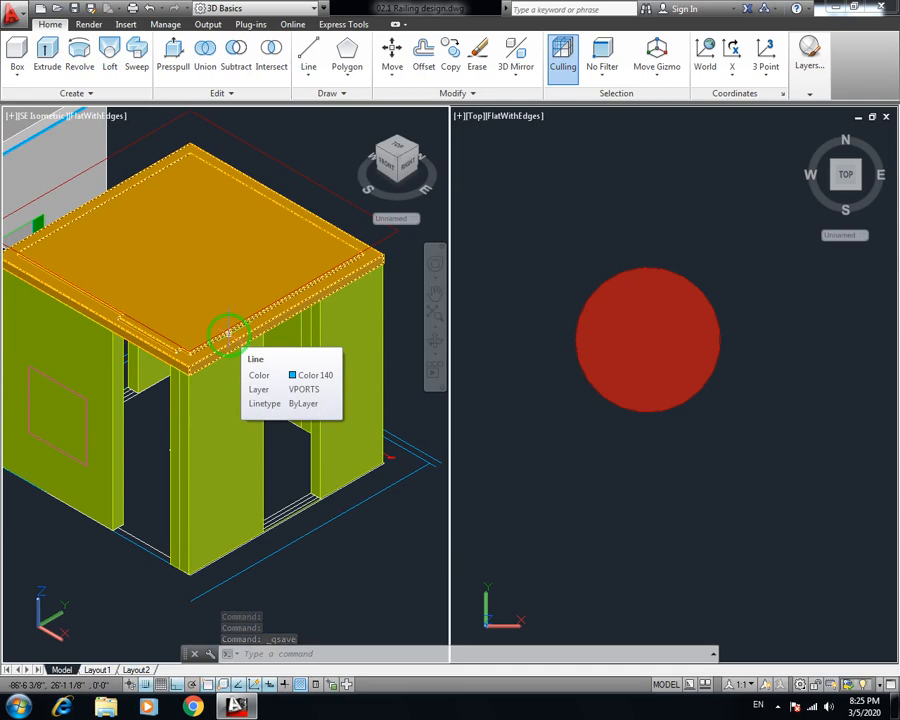
{"action": "type", "text": "ME"}
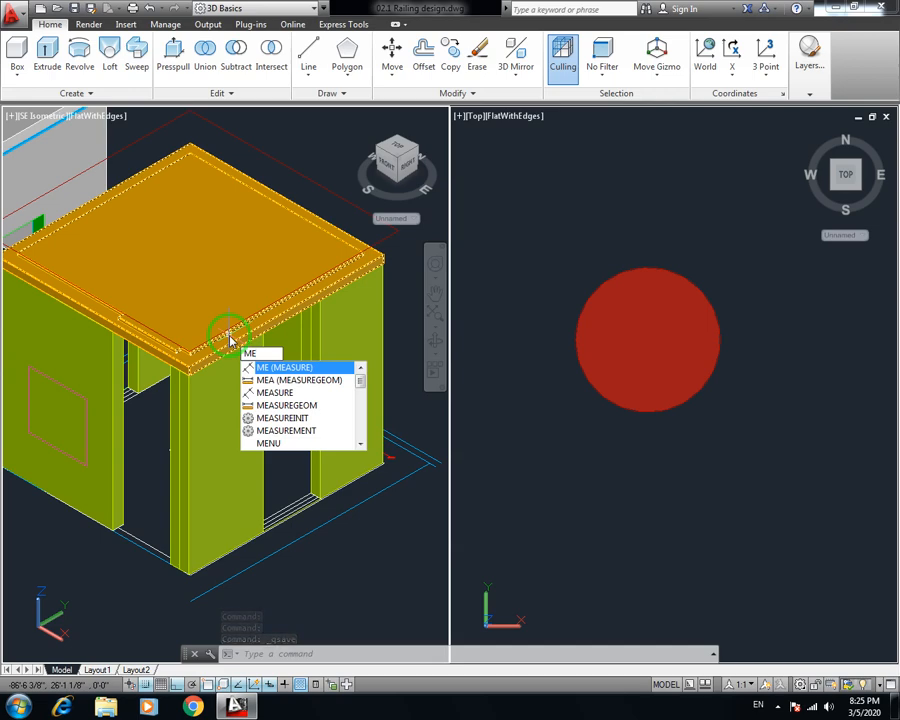
{"action": "key", "text": "Return"}
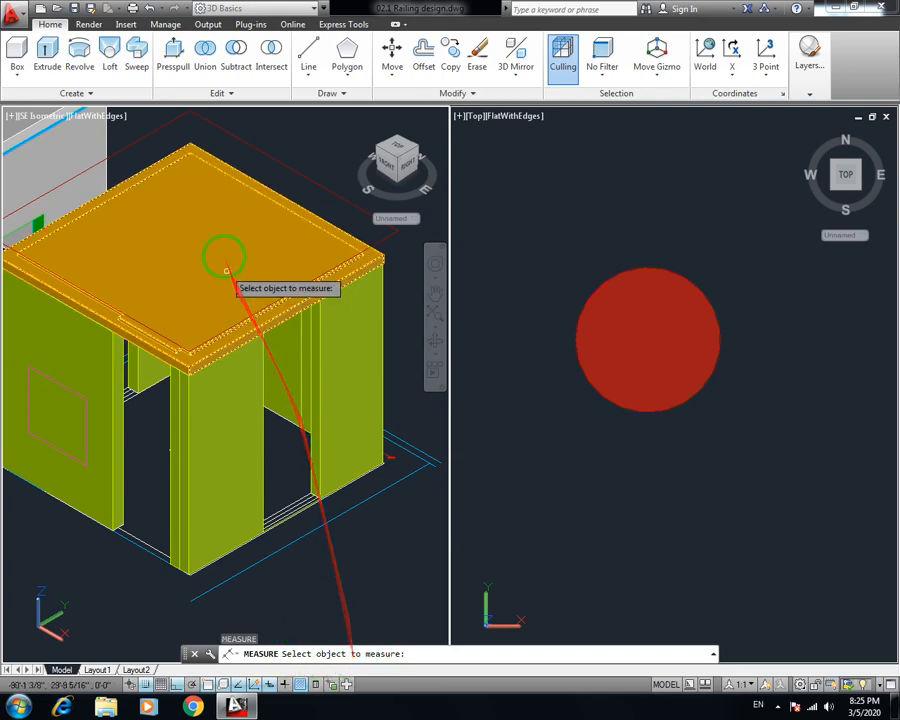
{"action": "left_click", "coordinate": [252, 150]}
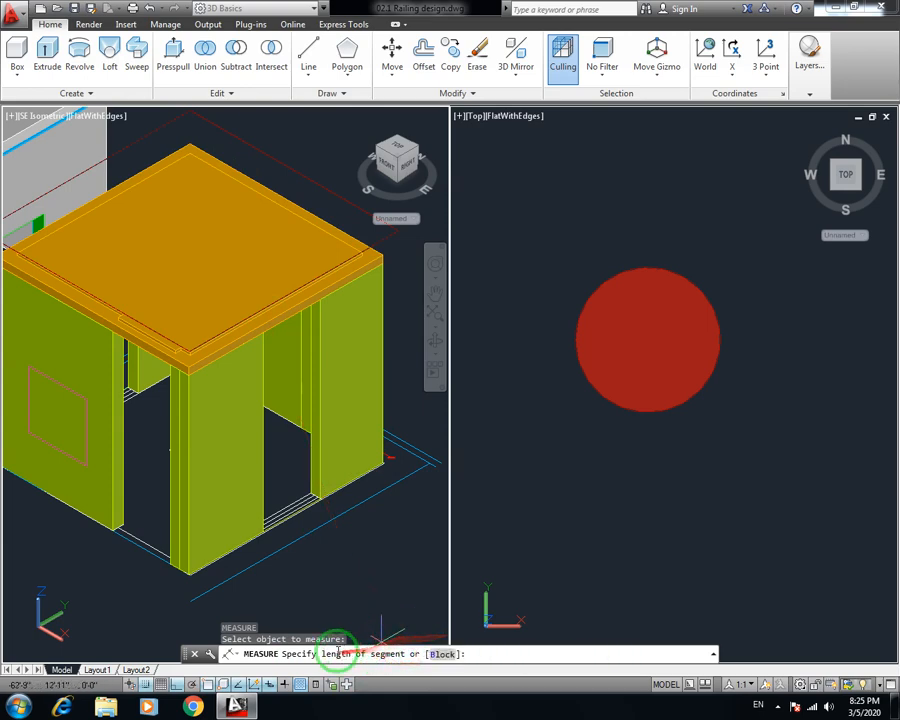
{"action": "left_click", "coordinate": [442, 655]}
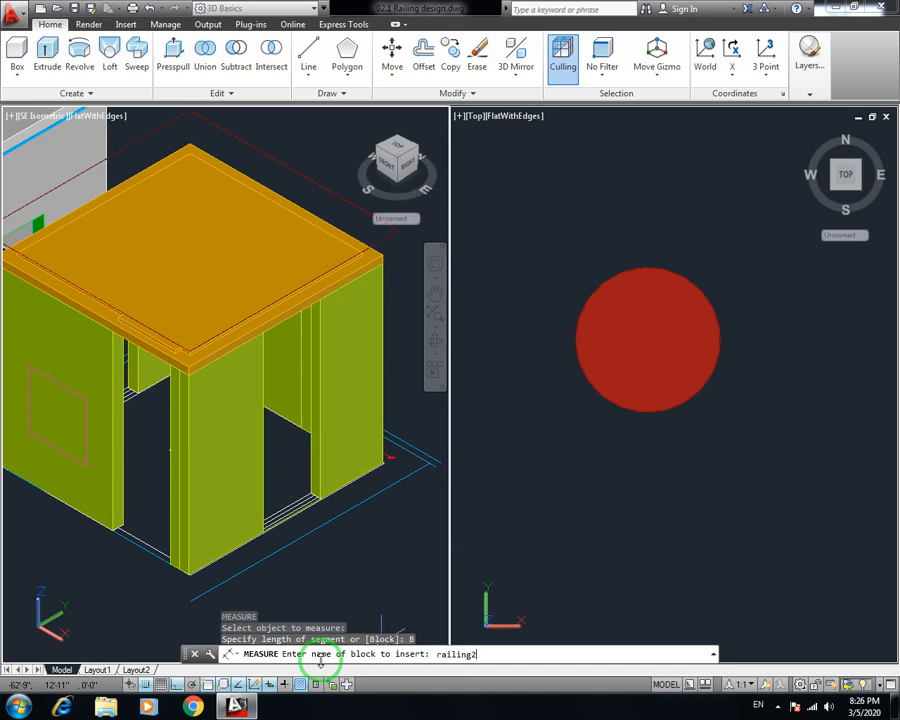
{"action": "key", "text": "Return"}
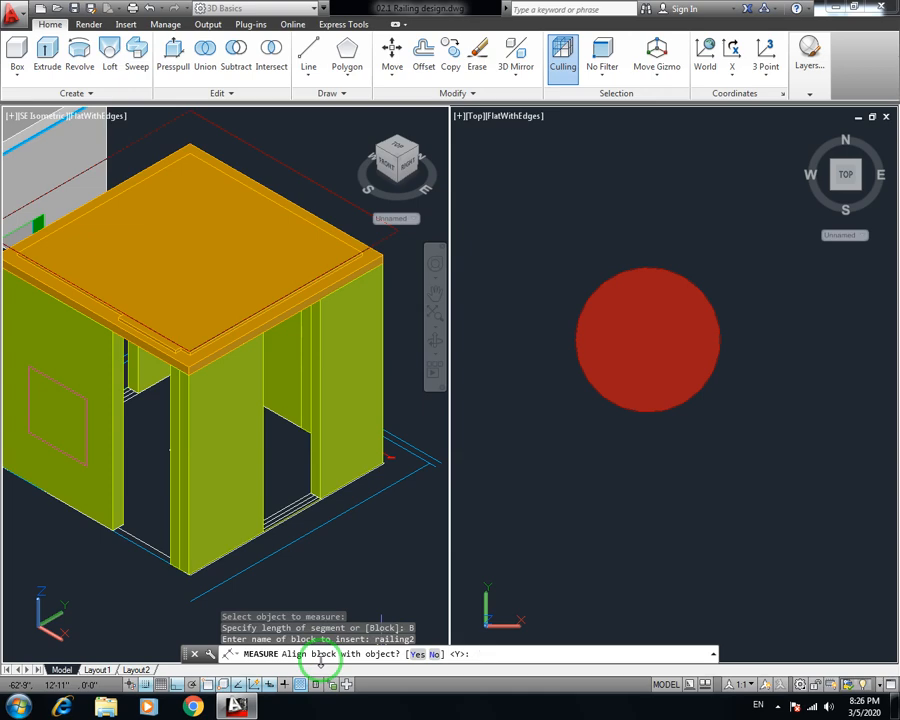
{"action": "key", "text": "Return"}
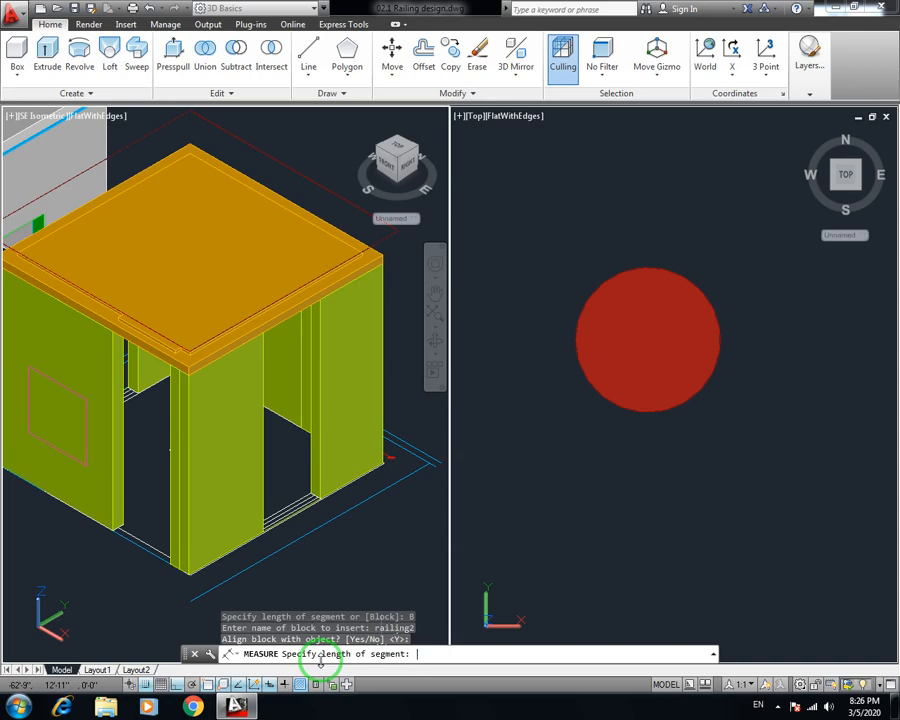
{"action": "key", "text": "Return"}
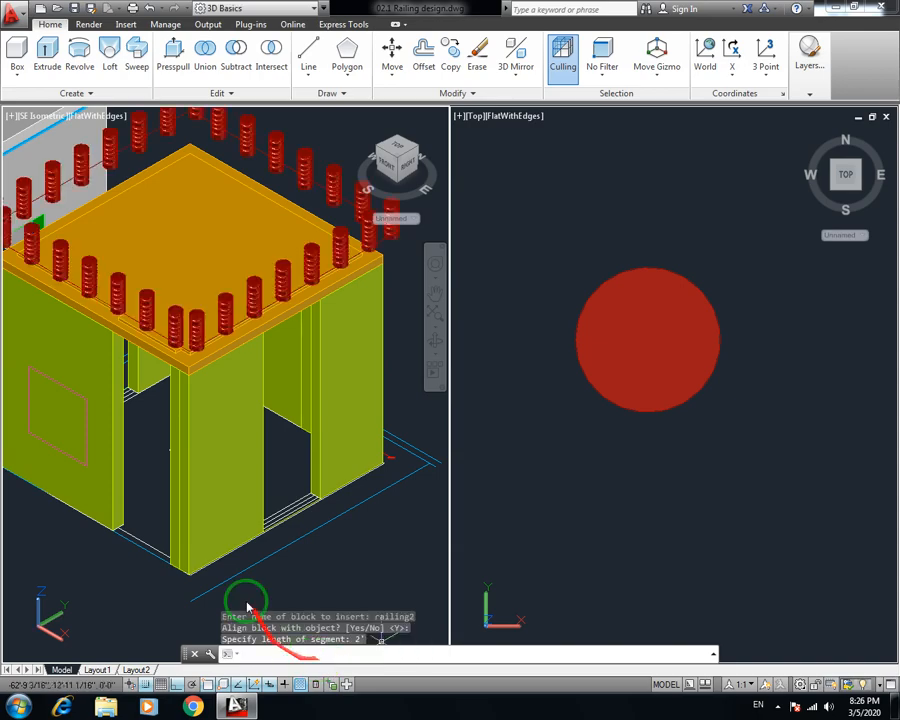
{"action": "scroll", "coordinate": [298, 498], "scroll_direction": "up", "scroll_amount": 1}
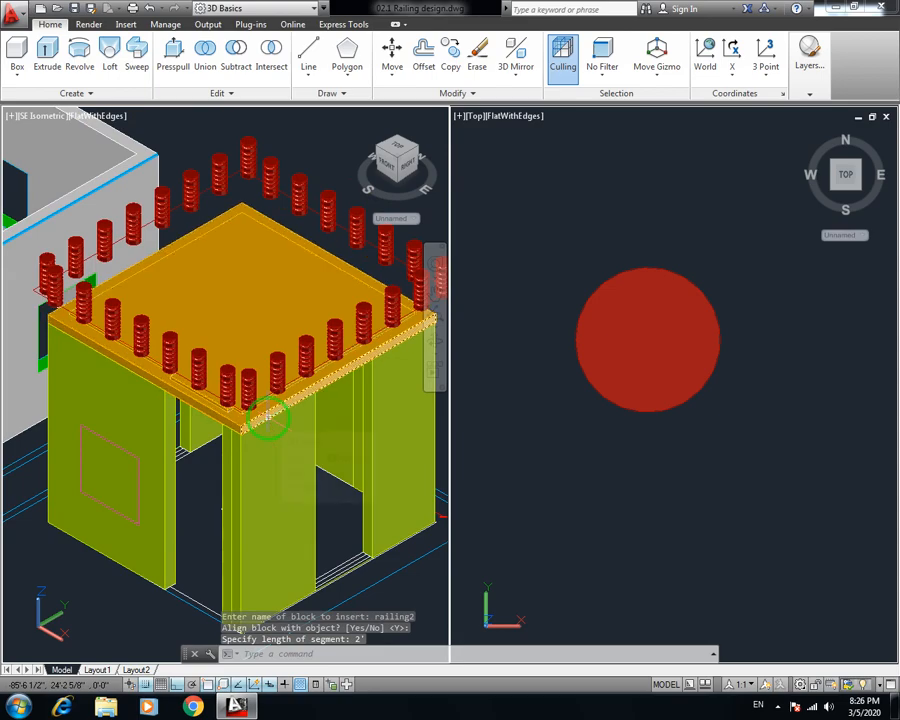
{"action": "key", "text": "ctrl+s"}
{"action": "middle_click_drag", "start_coordinate": [258, 357], "coordinate": [172, 348]}
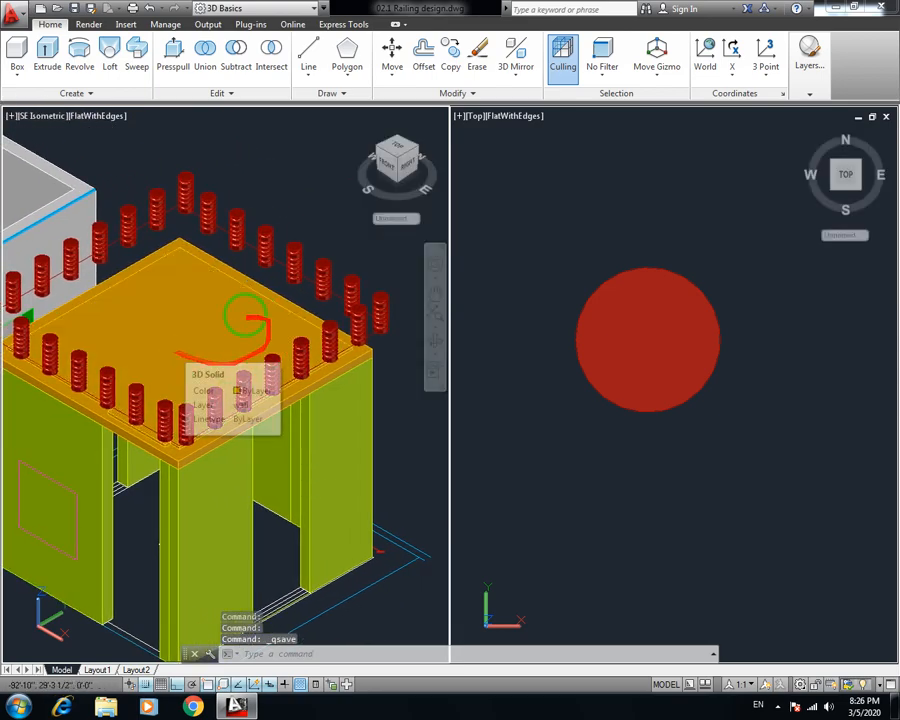
{"action": "middle_click_drag", "start_coordinate": [211, 302], "coordinate": [255, 305]}
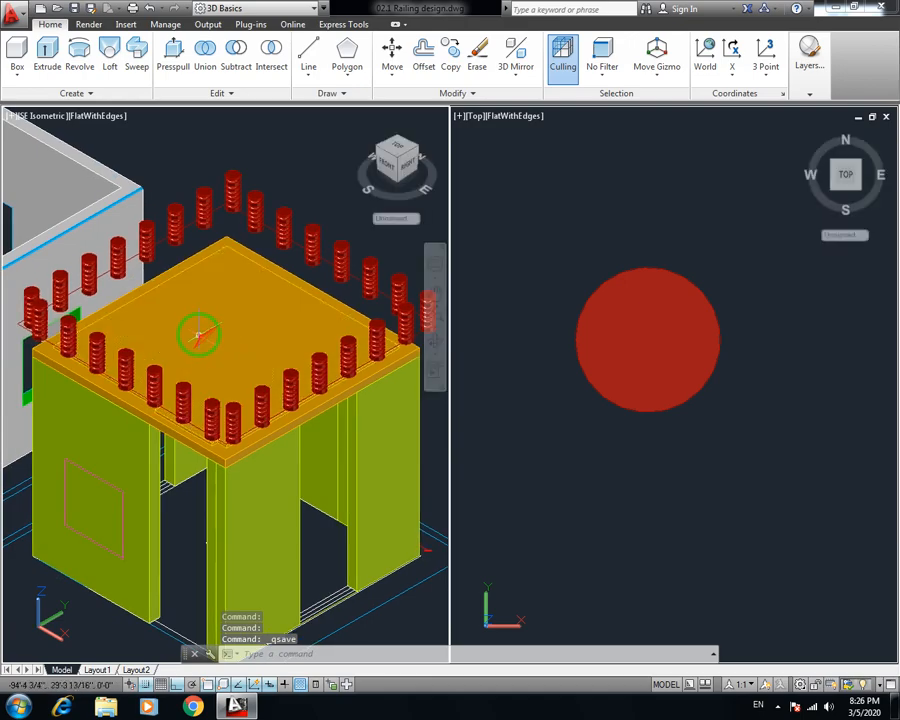
{"action": "middle_click_drag", "start_coordinate": [197, 331], "coordinate": [181, 327]}
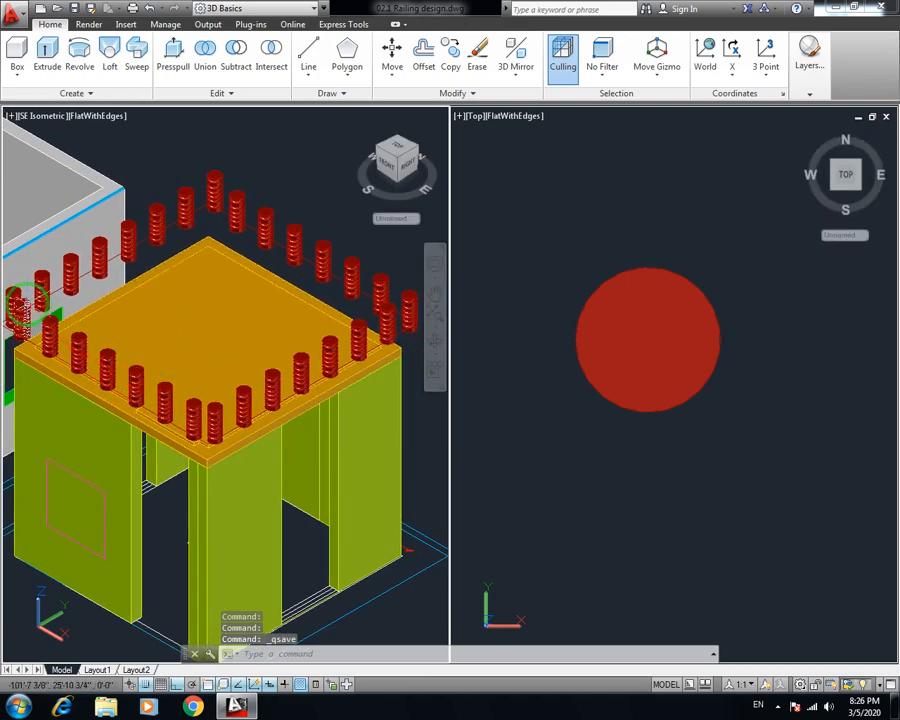
{"action": "mouse_move", "coordinate": [28, 300]}
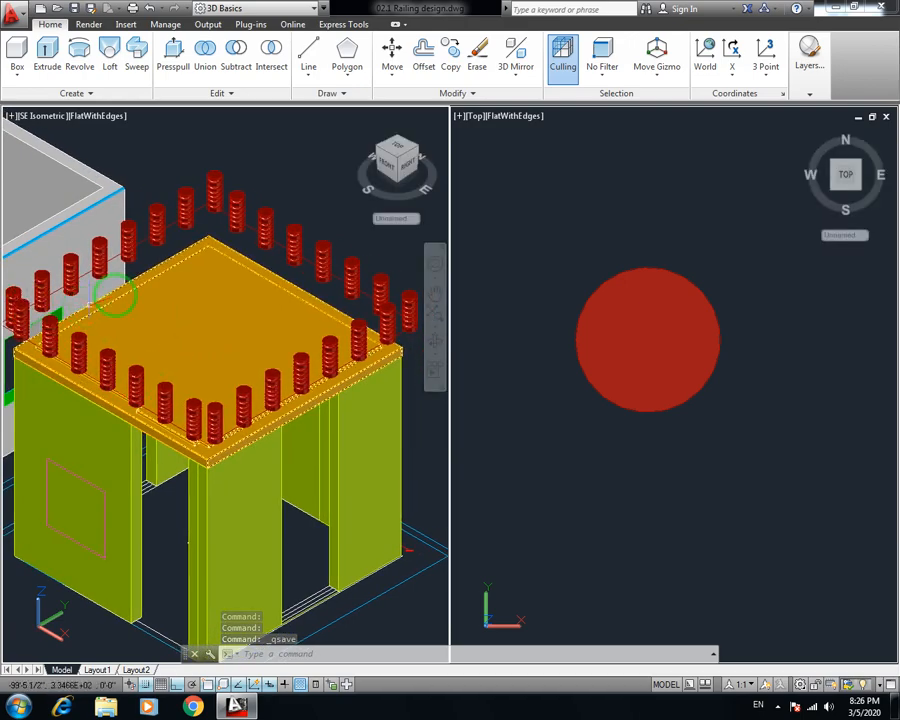
Switch the workspace from 3D Basics to Drafting & Annotation, and save the drawing
{"action": "left_click", "coordinate": [301, 9]}
{"action": "left_click", "coordinate": [279, 27]}
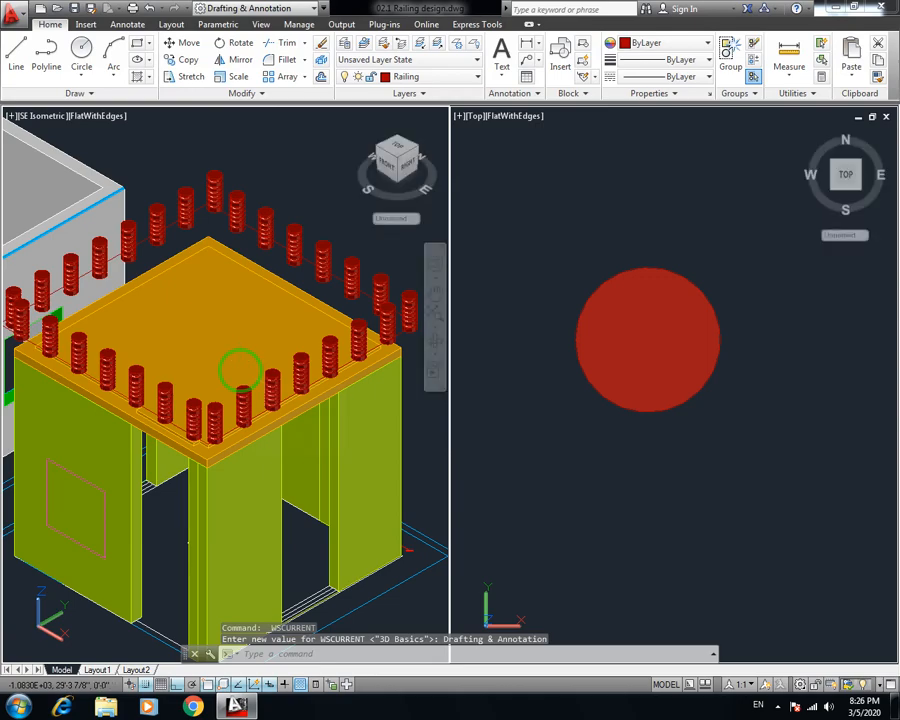
{"action": "key", "text": "ctrl+s"}
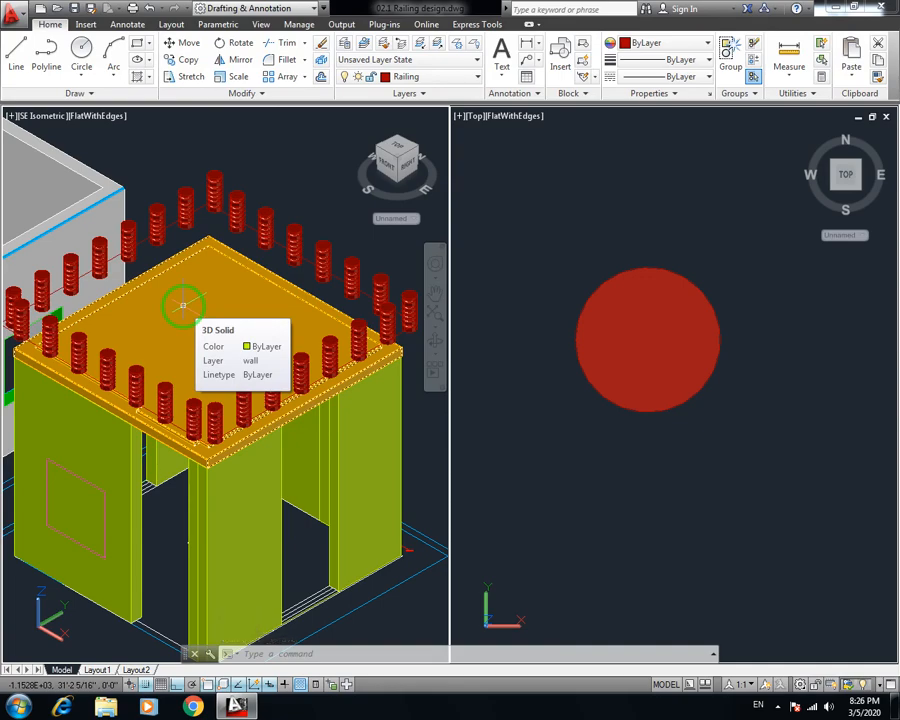
{"action": "key", "text": "ctrl+s"}
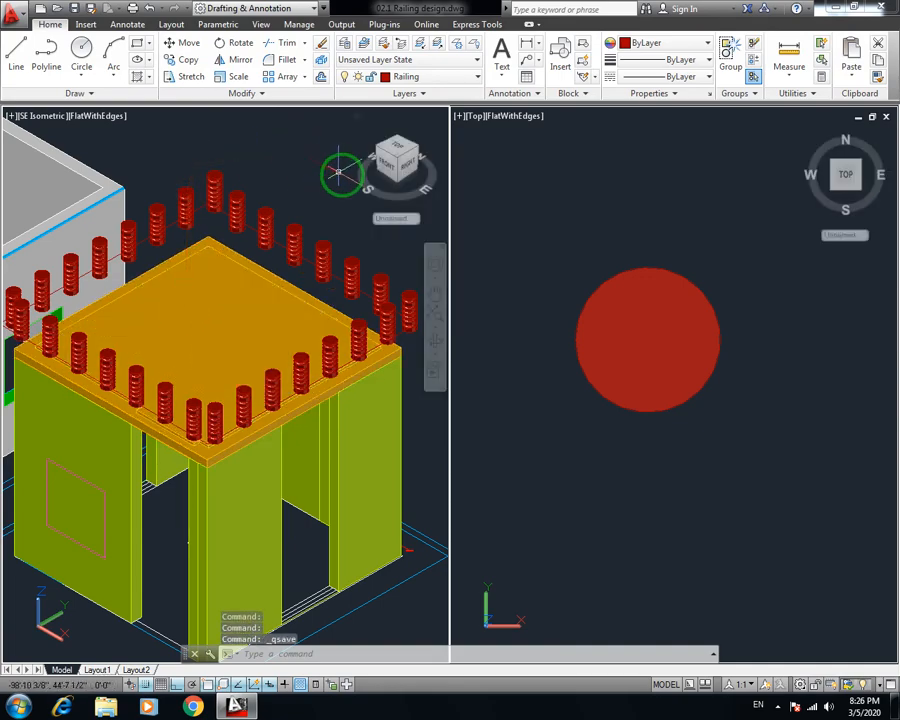
Turn on the Parapet layer, save the drawing, and examine how the balusters sit along the parapet
{"action": "left_click", "coordinate": [380, 77]}
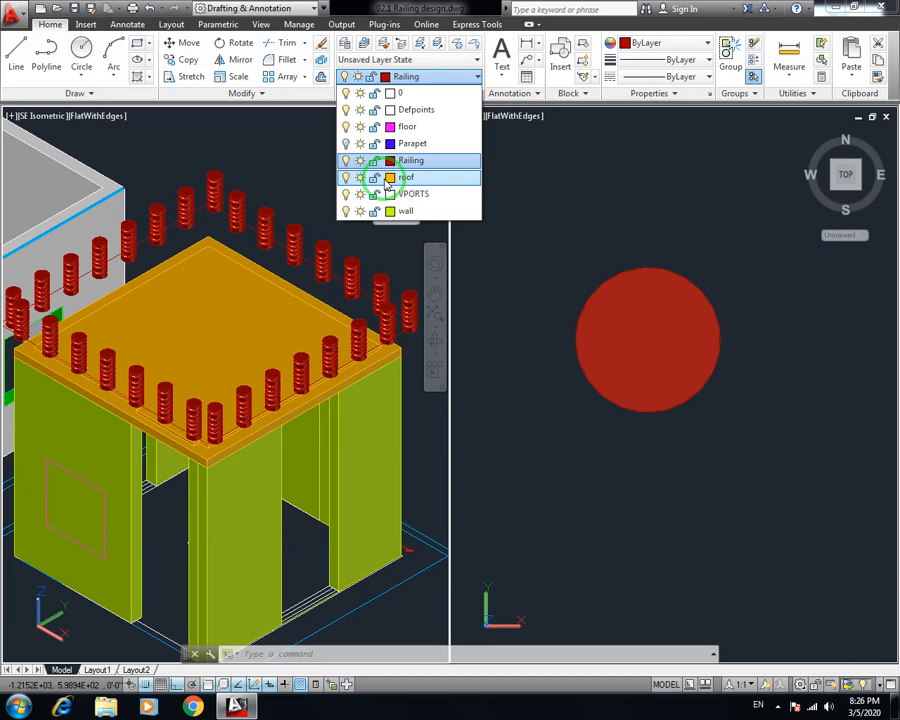
{"action": "left_click", "coordinate": [345, 143]}
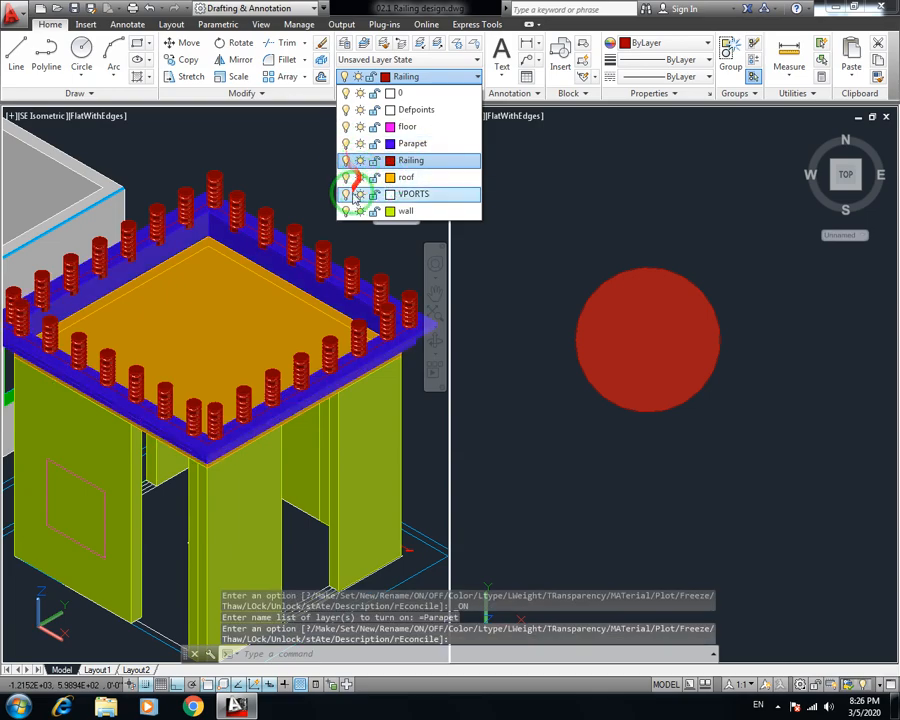
{"action": "left_click", "coordinate": [272, 281]}
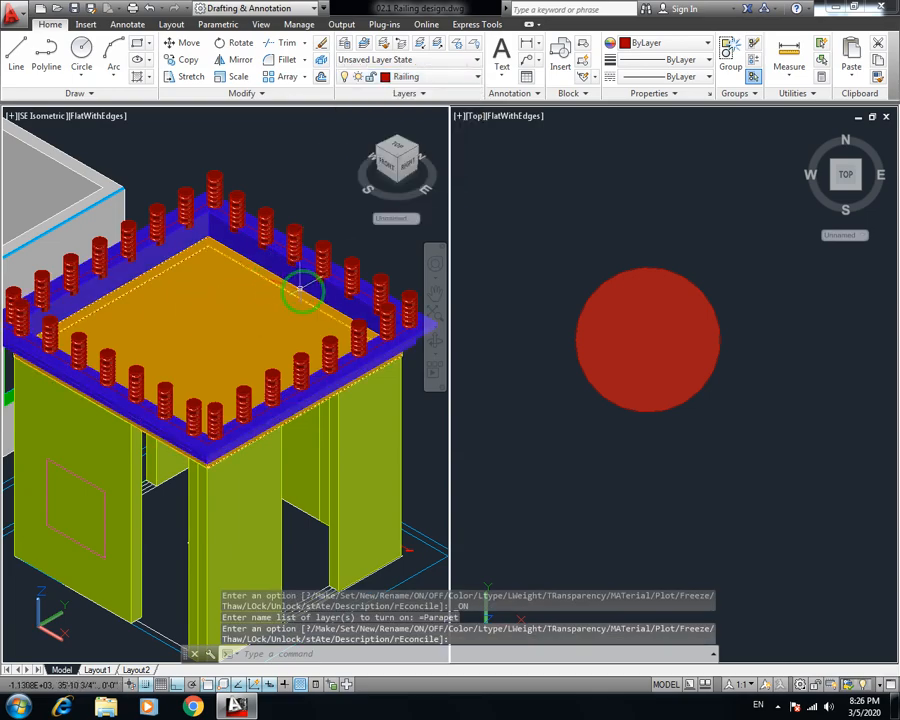
{"action": "key", "text": "ctrl+s"}
{"action": "middle_click_drag", "start_coordinate": [225, 362], "coordinate": [272, 330]}
{"action": "scroll", "coordinate": [210, 301], "scroll_direction": "up", "scroll_amount": 2}
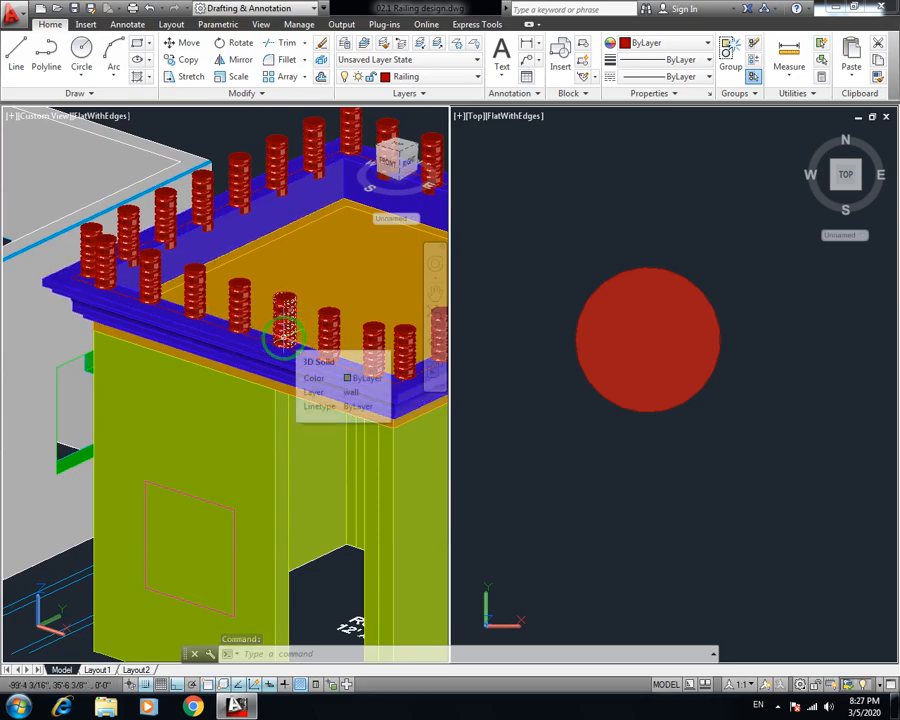
Turn off the Parapet layer
{"action": "left_click", "coordinate": [391, 82]}
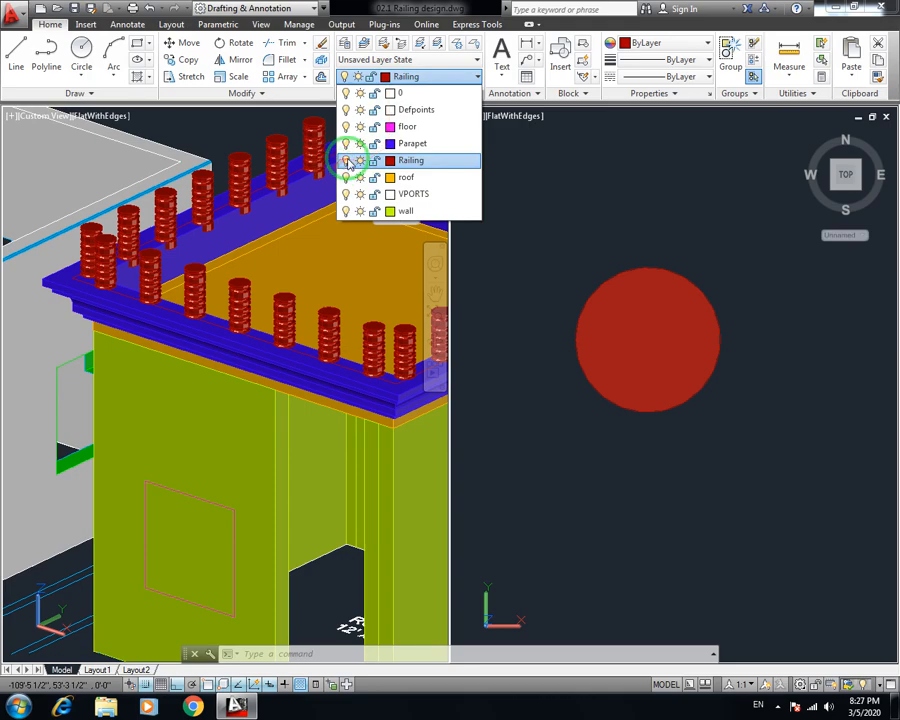
{"action": "left_click", "coordinate": [345, 143]}
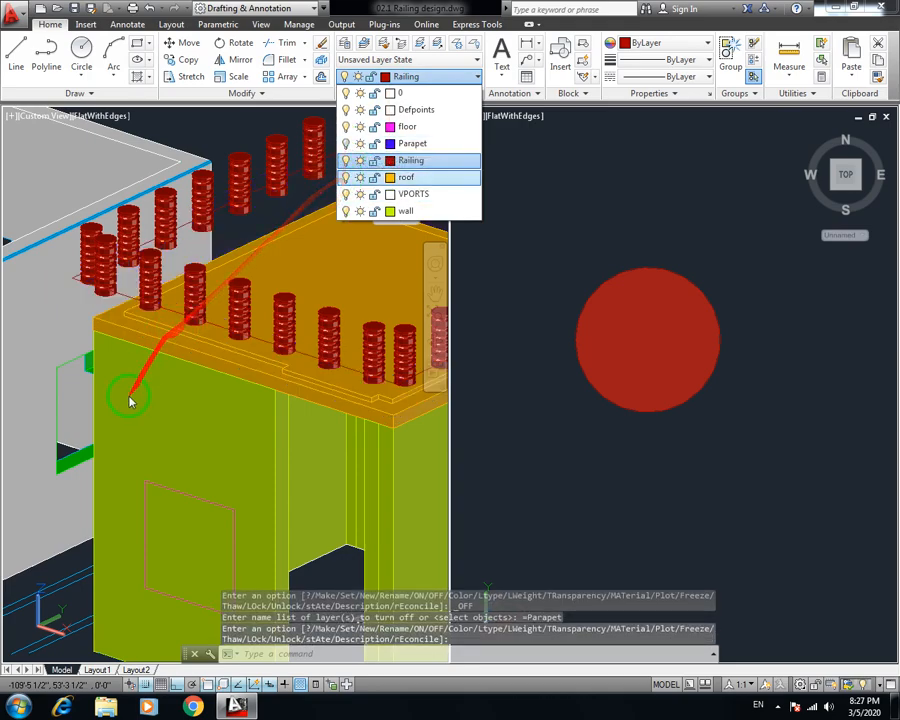
{"action": "left_click", "coordinate": [537, 234]}
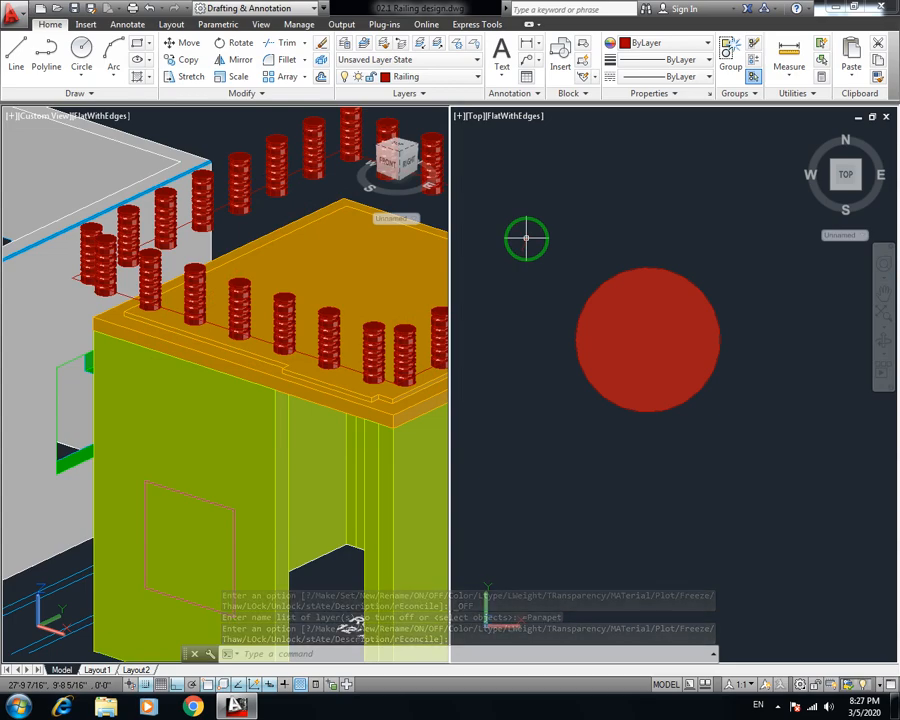
{"action": "middle_click_drag", "start_coordinate": [170, 358], "coordinate": [223, 283]}
{"action": "left_click", "coordinate": [207, 153]}
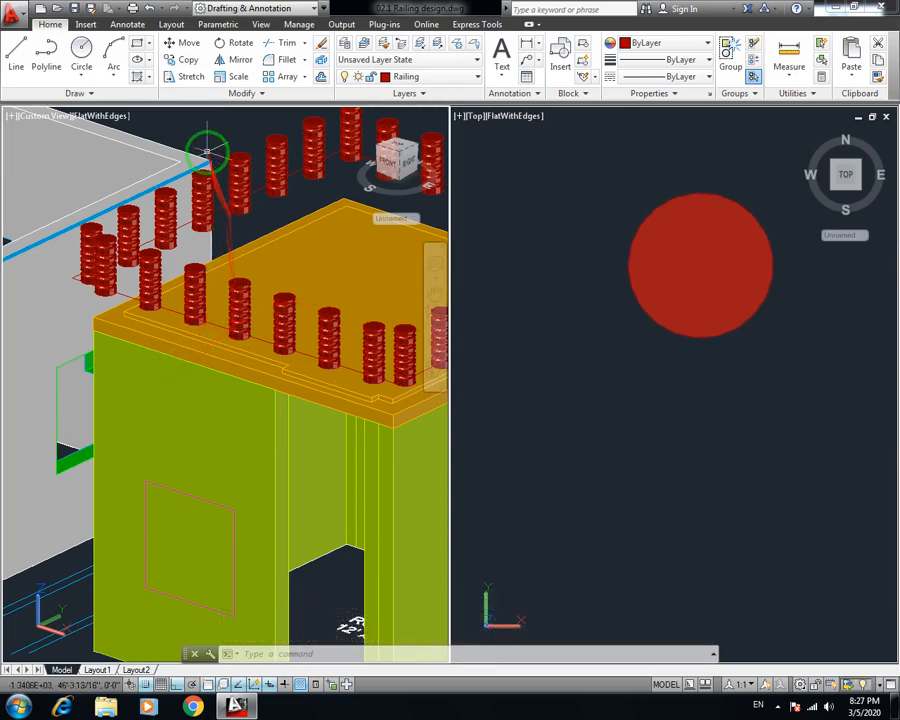
{"action": "left_click", "coordinate": [207, 153]}
{"action": "key", "text": "Escape"}
{"action": "left_click", "coordinate": [221, 134]}
{"action": "key", "text": "Escape"}
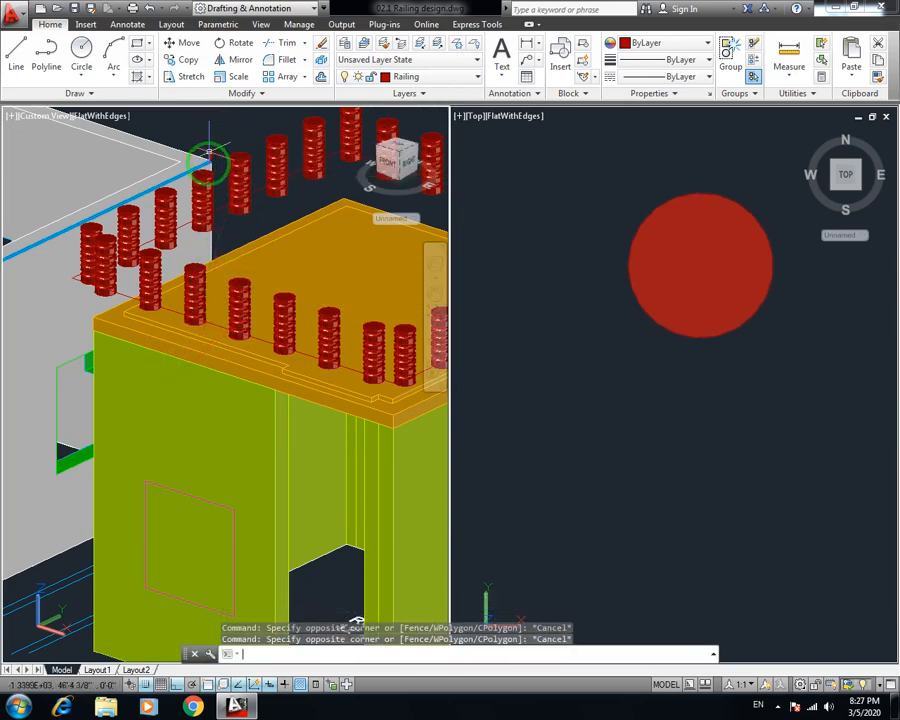
{"action": "key", "text": "Escape"}
Draw a circle of radius 1" on the ground in front of the room models, and delete it
{"action": "middle_click_drag", "start_coordinate": [210, 234], "coordinate": [256, 170]}
{"action": "scroll", "coordinate": [252, 175], "scroll_direction": "down", "scroll_amount": 2}
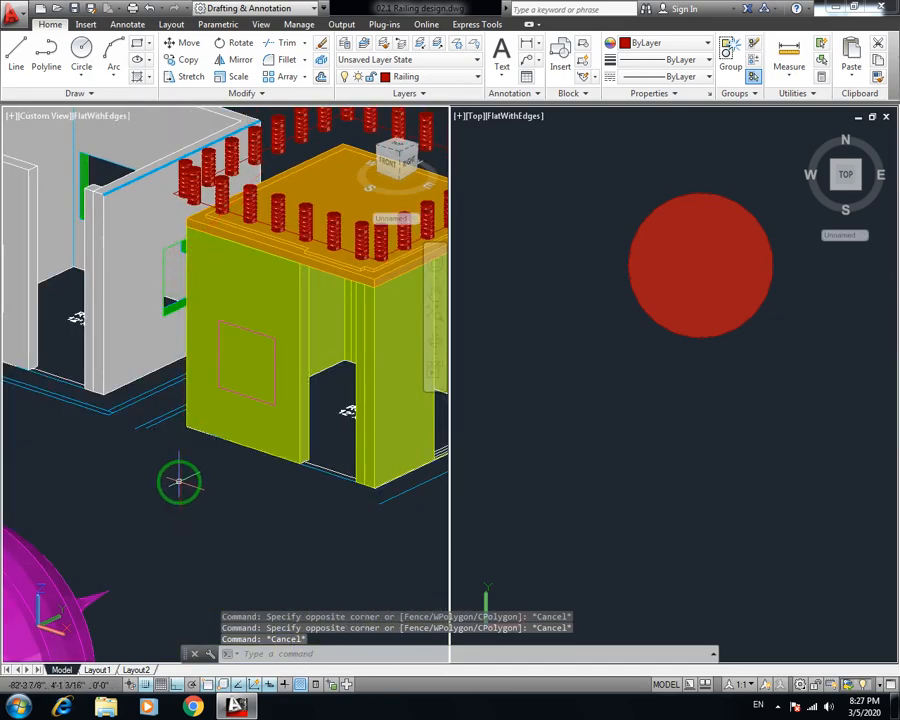
{"action": "type", "text": "c"}
{"action": "key", "text": "Return"}
{"action": "left_click", "coordinate": [172, 540]}
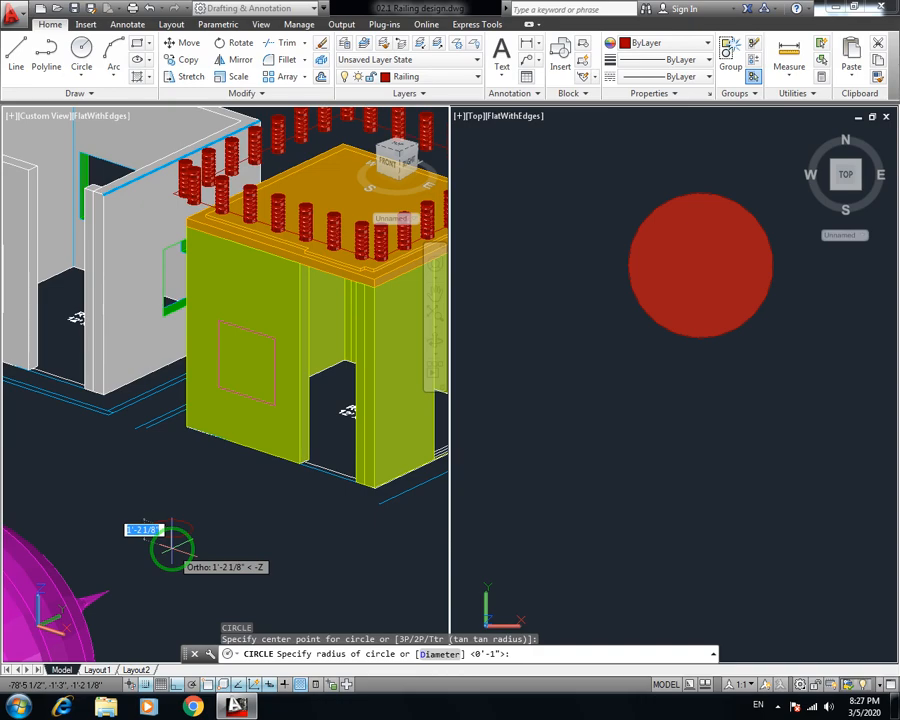
{"action": "type", "text": "1"}
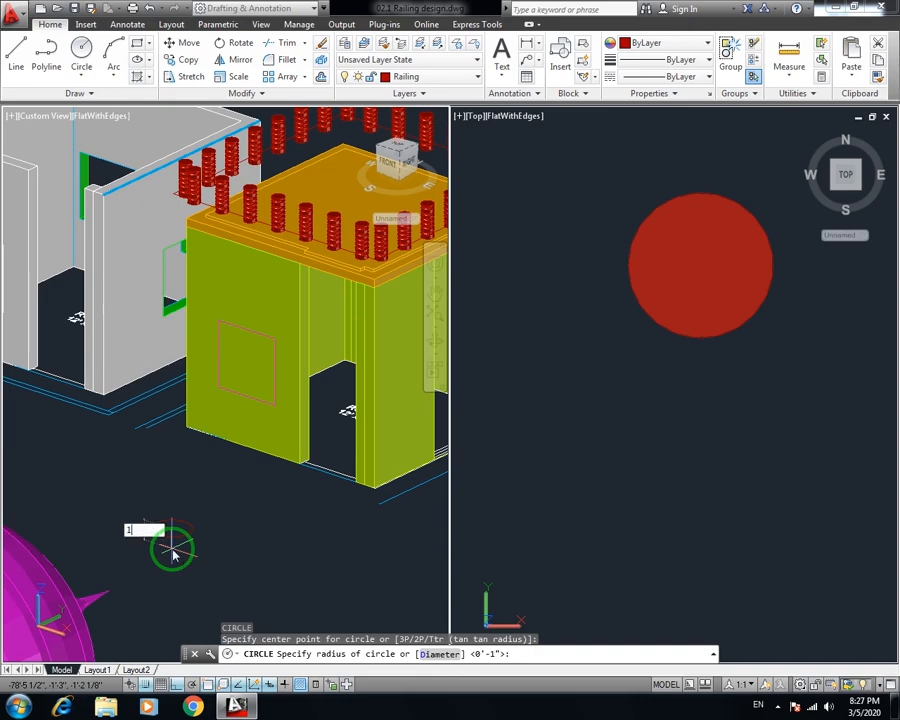
{"action": "key", "text": "Return"}
{"action": "left_click", "coordinate": [172, 527]}
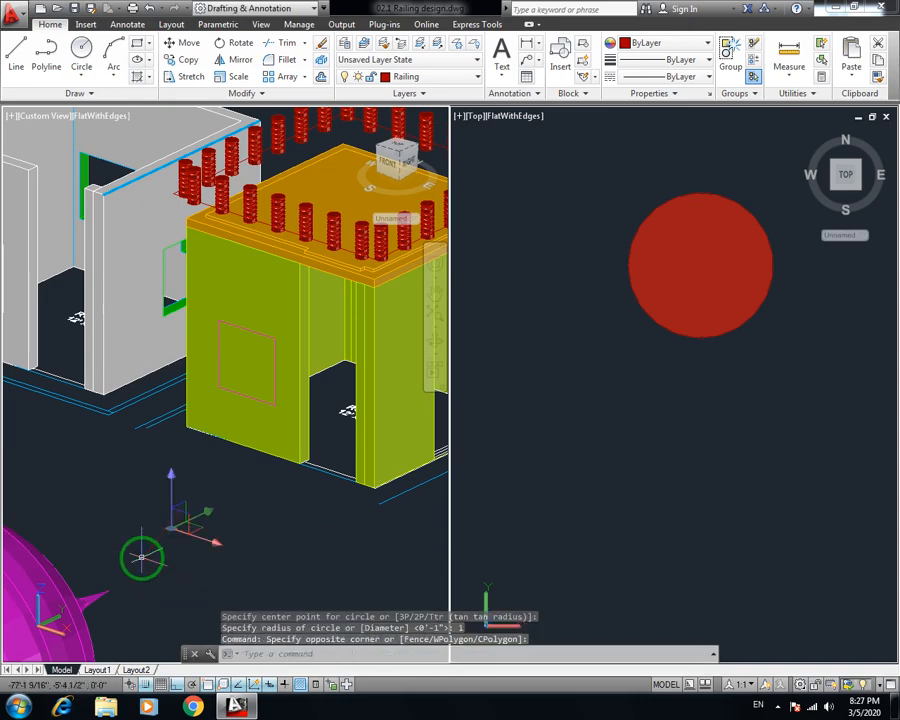
{"action": "key", "text": "Delete"}
{"action": "key", "text": "Escape"}
Draw a circle of radius 2" on the ground in front of the room models as the handrail profile
{"action": "type", "text": "c"}
{"action": "key", "text": "Return"}
{"action": "left_click", "coordinate": [151, 532]}
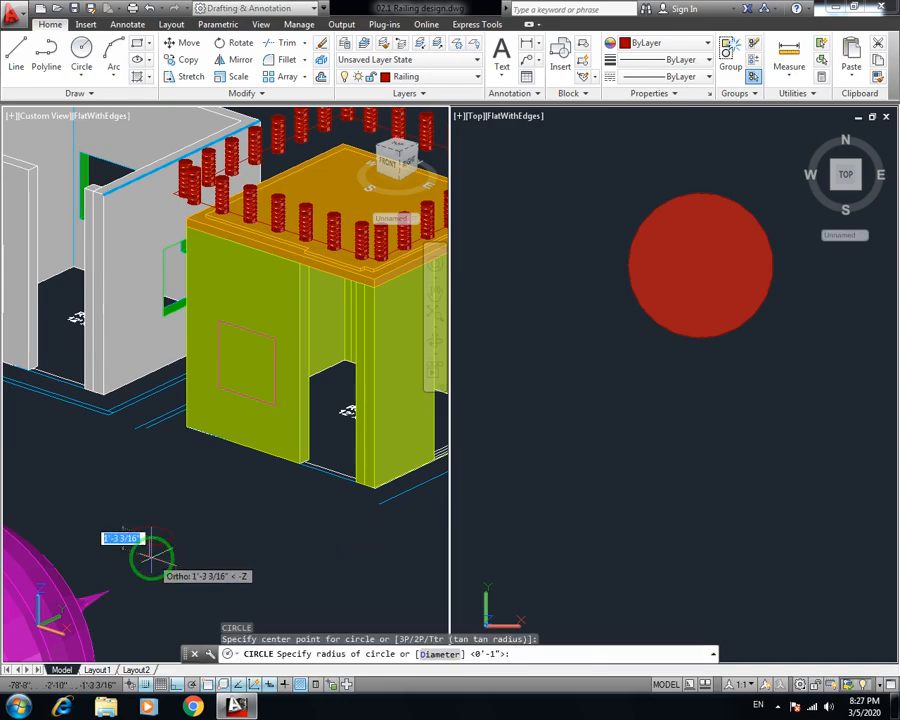
{"action": "key", "text": "Escape"}
{"action": "scroll", "coordinate": [152, 552], "scroll_direction": "up", "scroll_amount": 3}
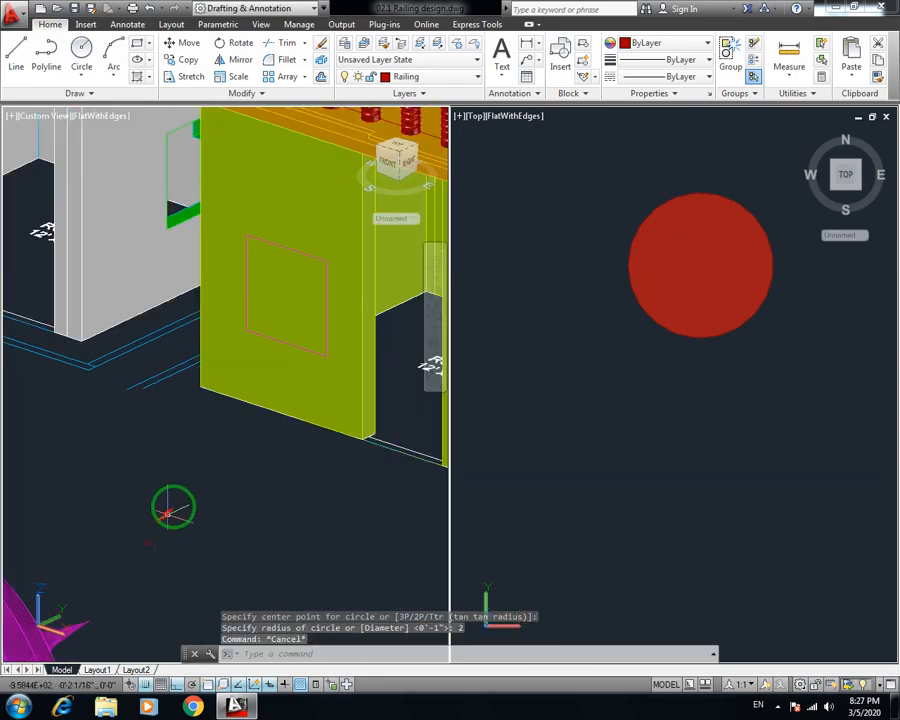
Sweep the 2" radius circle along the red path rectangle above the roof to form a solid handrail
{"action": "scroll", "coordinate": [166, 530], "scroll_direction": "down", "scroll_amount": 3}
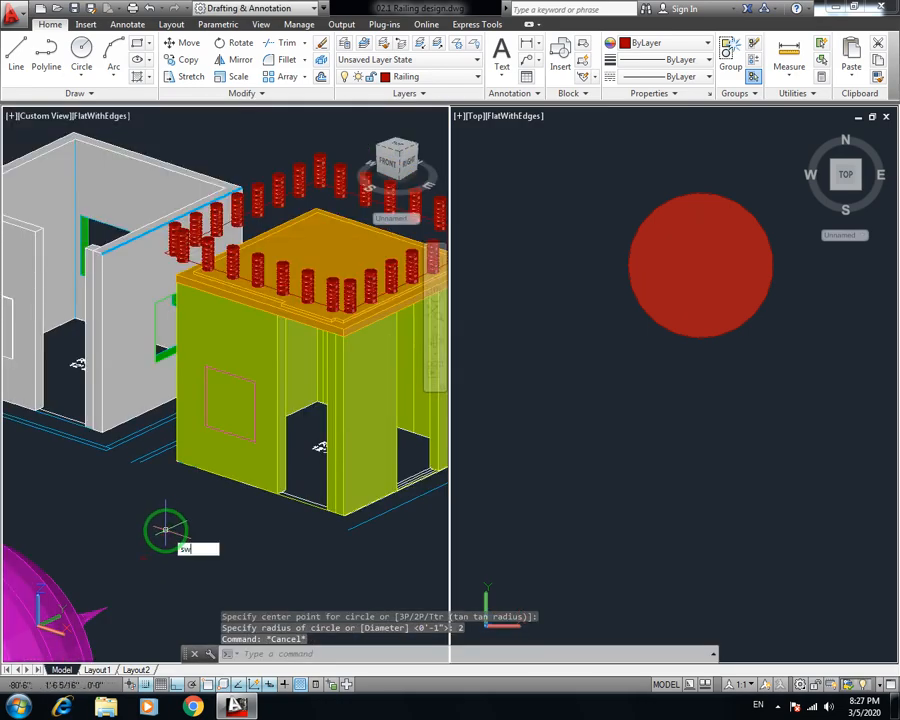
{"action": "type", "text": "sw"}
{"action": "key", "text": "Return"}
{"action": "left_click", "coordinate": [143, 559]}
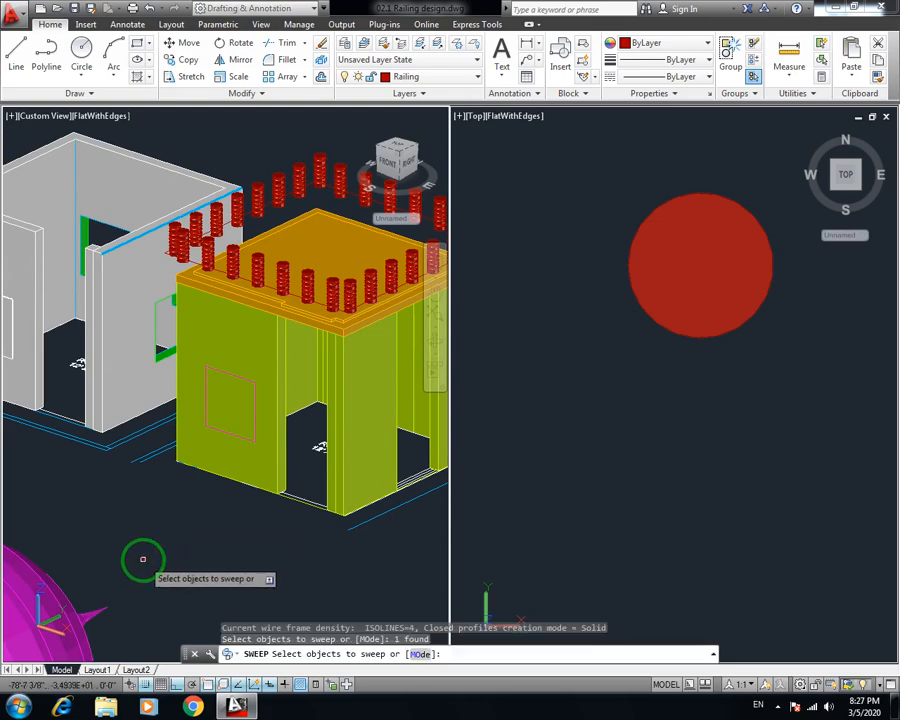
{"action": "key", "text": "Return"}
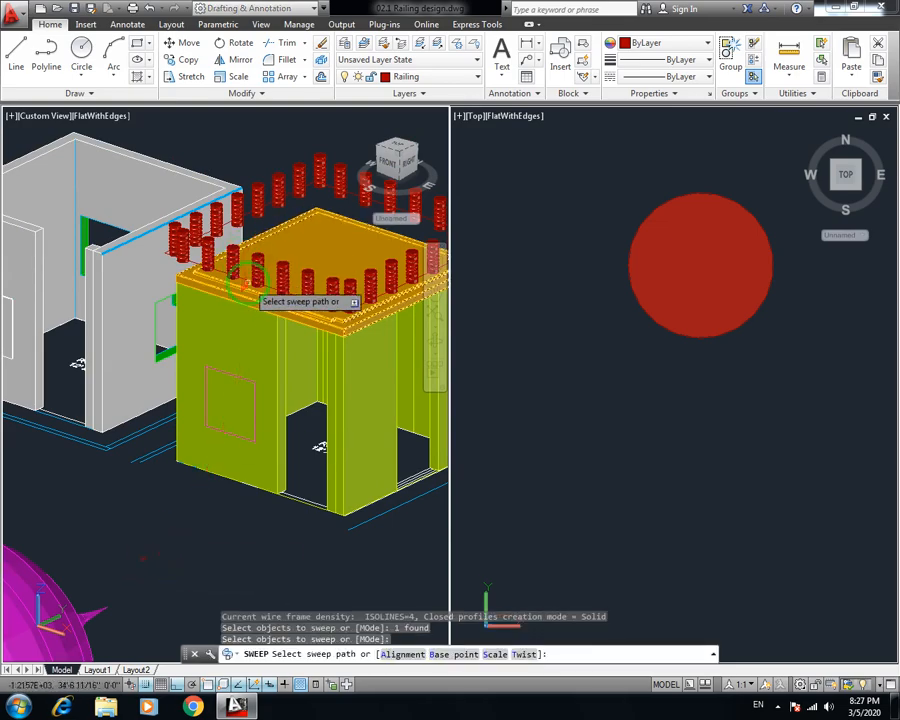
{"action": "key", "text": "Escape"}
{"action": "scroll", "coordinate": [210, 345], "scroll_direction": "up", "scroll_amount": 3}
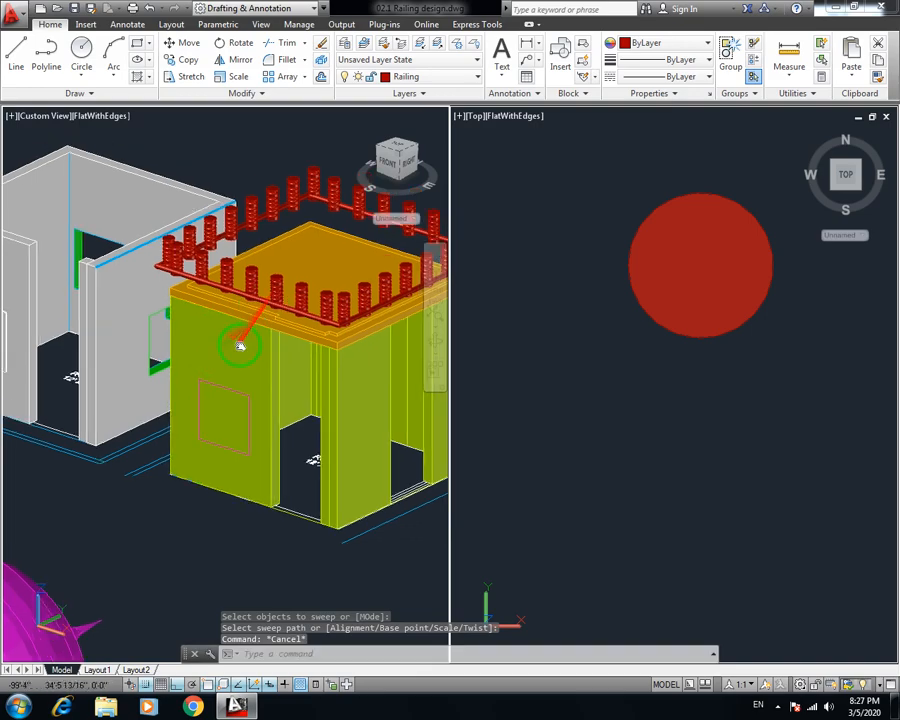
{"action": "middle_click_drag", "start_coordinate": [205, 362], "coordinate": [223, 411]}
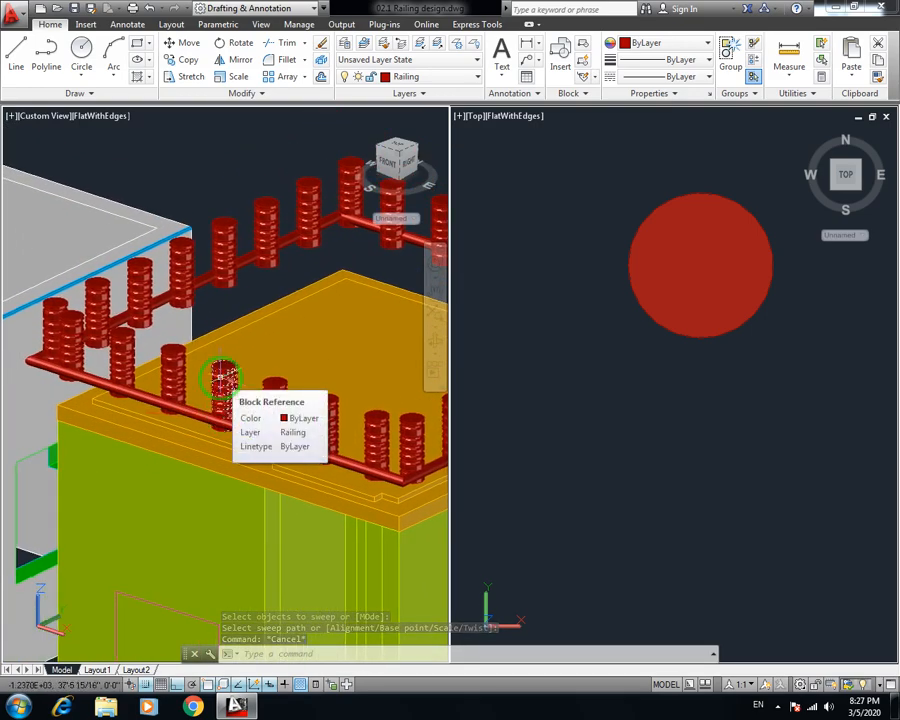
{"action": "type", "text": "m"}
{"action": "key", "text": "Return"}
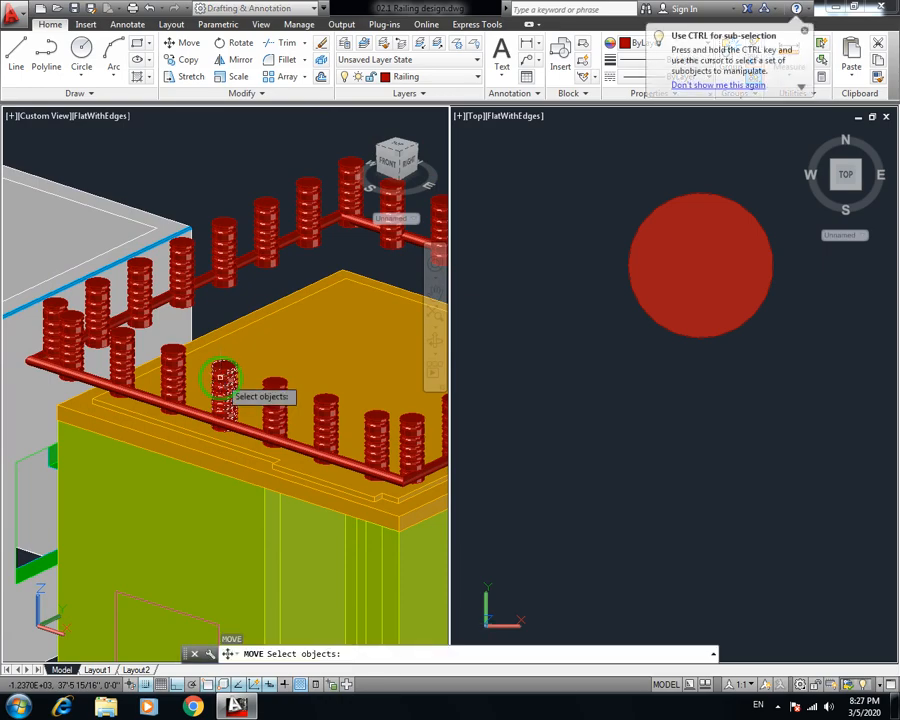
{"action": "type", "text": "0,0,2"}
{"action": "key", "text": "Return"}
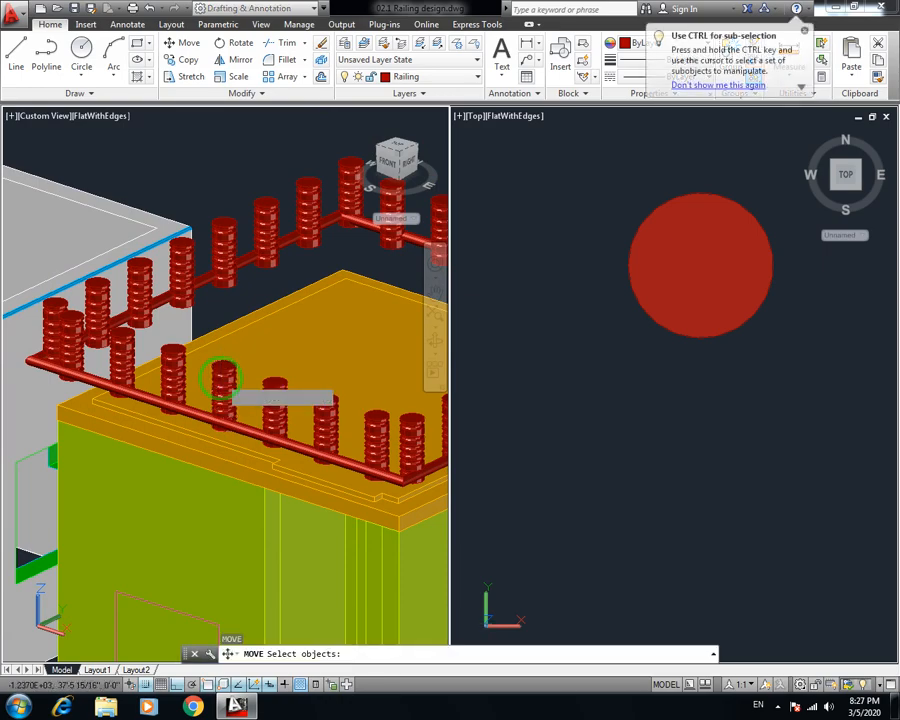
{"action": "key", "text": "Escape"}
{"action": "key", "text": "Escape"}
{"action": "key", "text": "Escape"}
{"action": "key", "text": "Escape"}
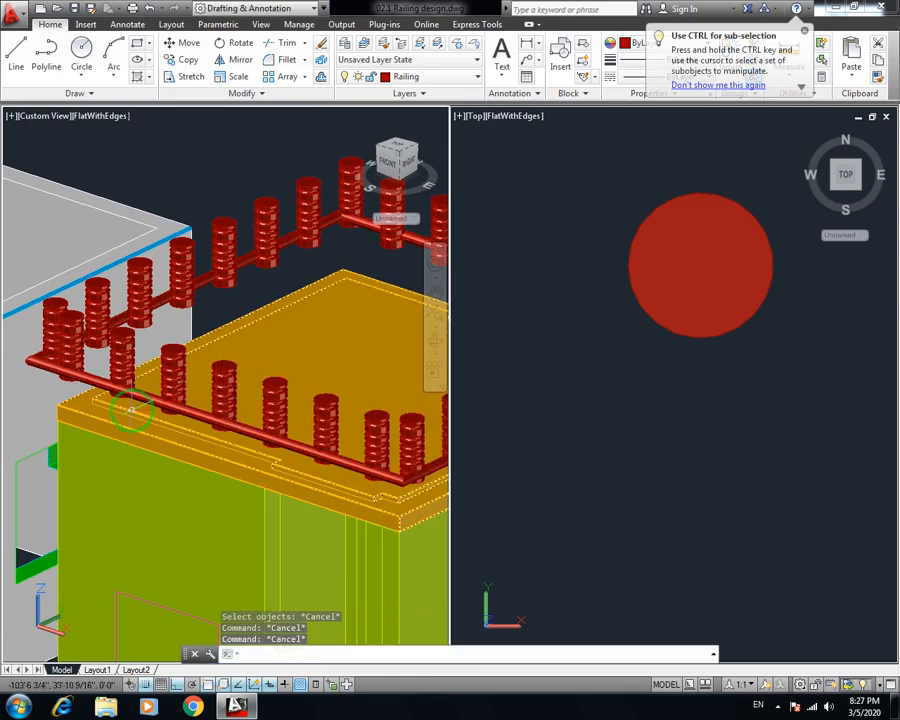
Move the swept handrail by a displacement of 0,0,2' to the tops of the balusters, and save the drawing
{"action": "scroll", "coordinate": [30, 458], "scroll_direction": "down", "scroll_amount": 6}
{"action": "middle_click_drag", "start_coordinate": [38, 458], "coordinate": [144, 378]}
{"action": "scroll", "coordinate": [145, 378], "scroll_direction": "up", "scroll_amount": 8}
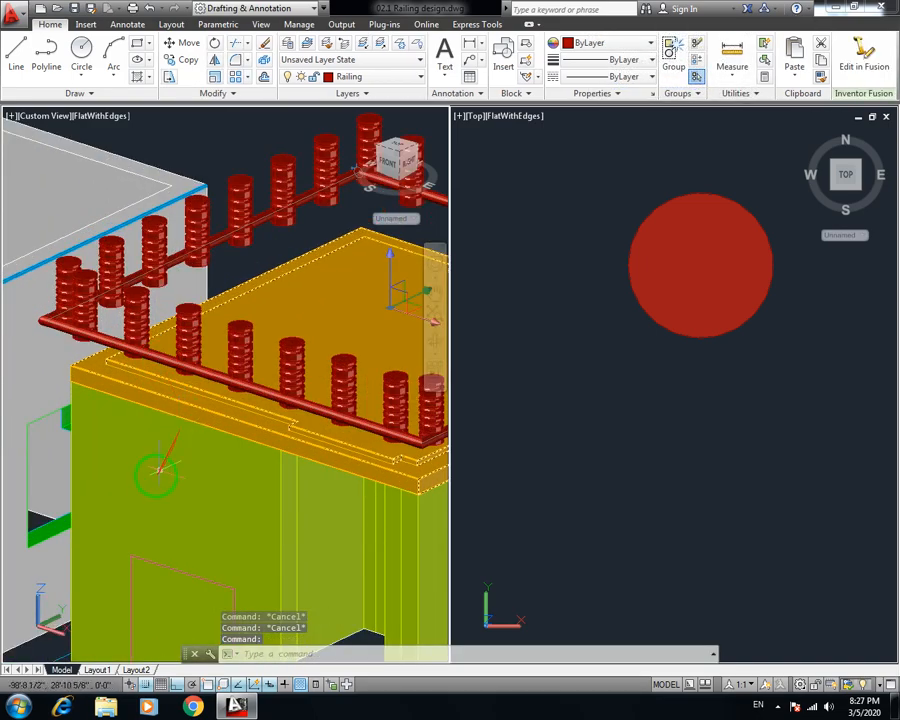
{"action": "left_click", "coordinate": [154, 474]}
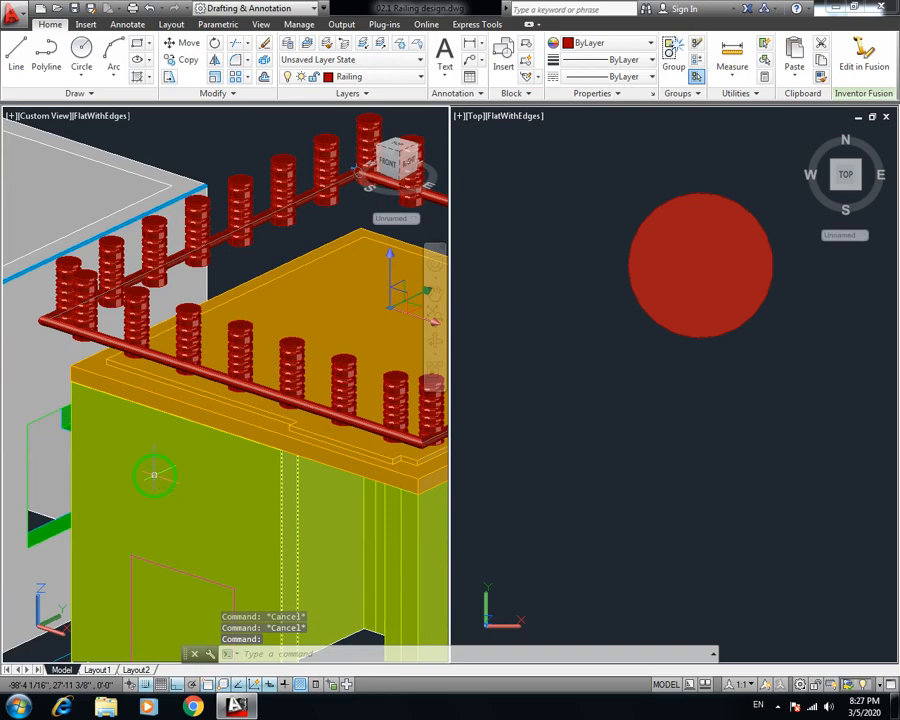
{"action": "type", "text": "m"}
{"action": "key", "text": "Return"}
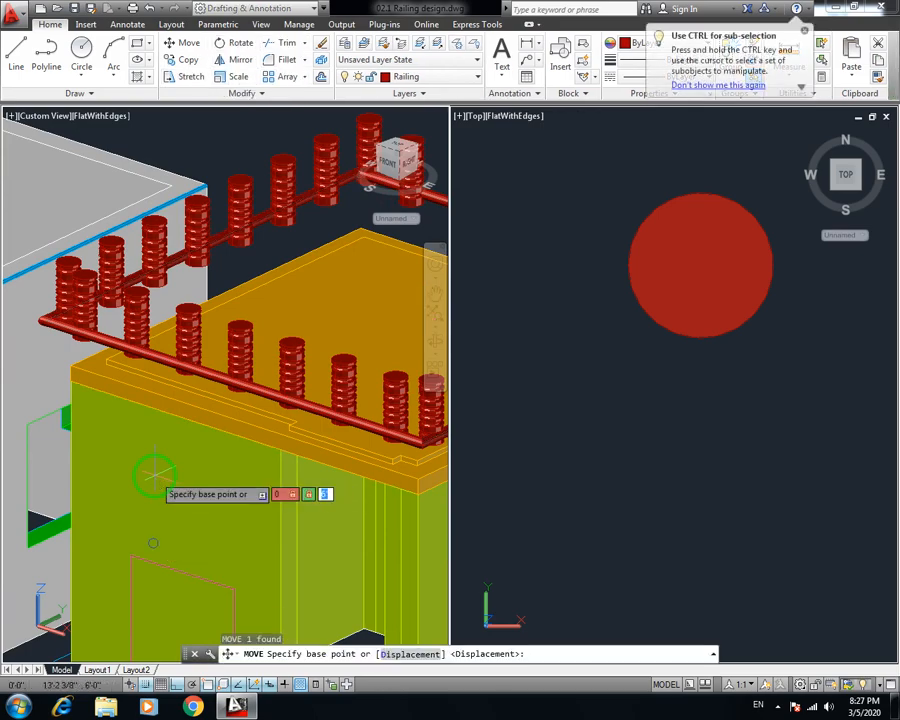
{"action": "type", "text": "0,0,2"}
{"action": "key", "text": "Return"}
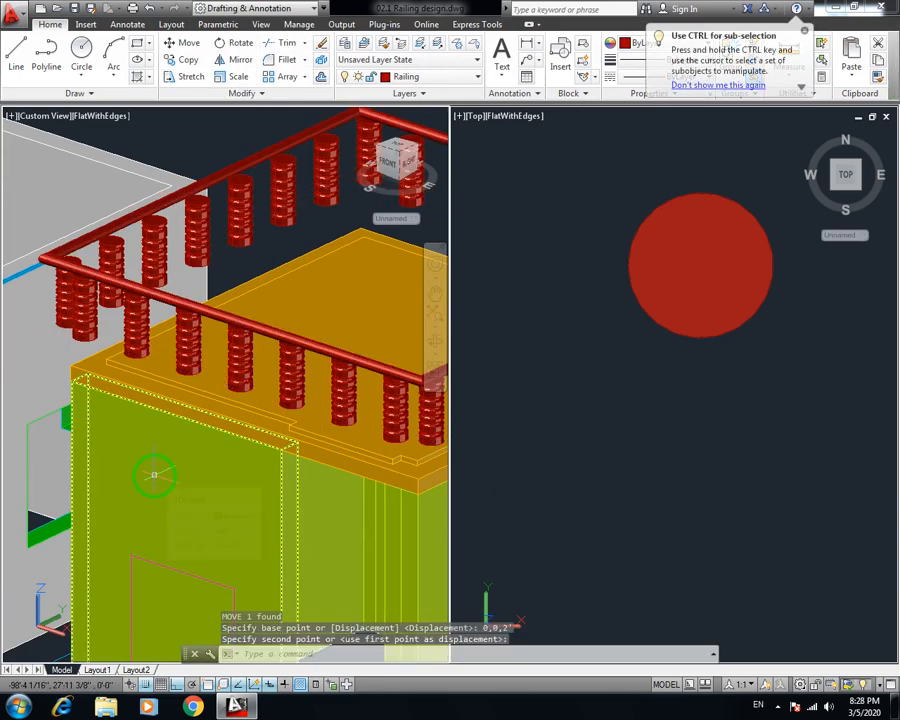
{"action": "key", "text": "Escape"}
{"action": "key", "text": "Escape"}
{"action": "key", "text": "ctrl+s"}
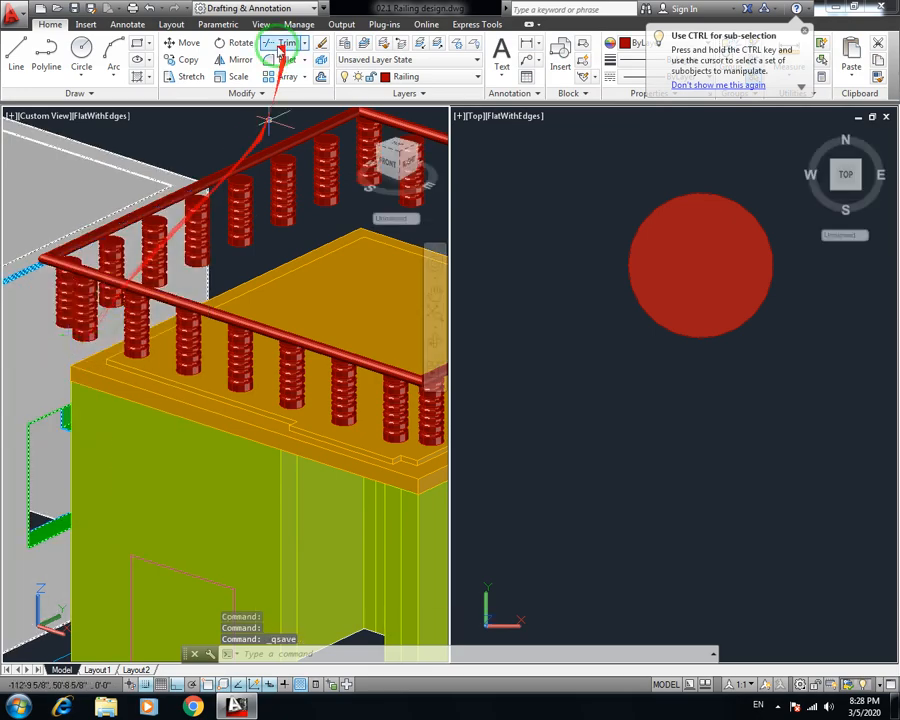
Turn on the Parapet layer and save the drawing
{"action": "left_click", "coordinate": [358, 76]}
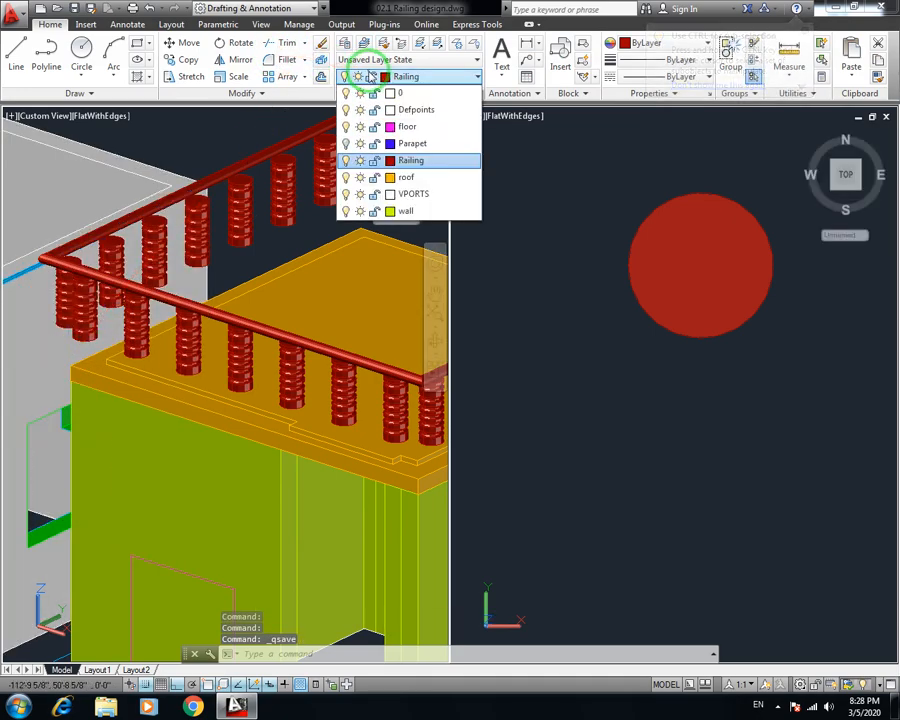
{"action": "left_click", "coordinate": [346, 144]}
{"action": "left_click", "coordinate": [230, 312]}
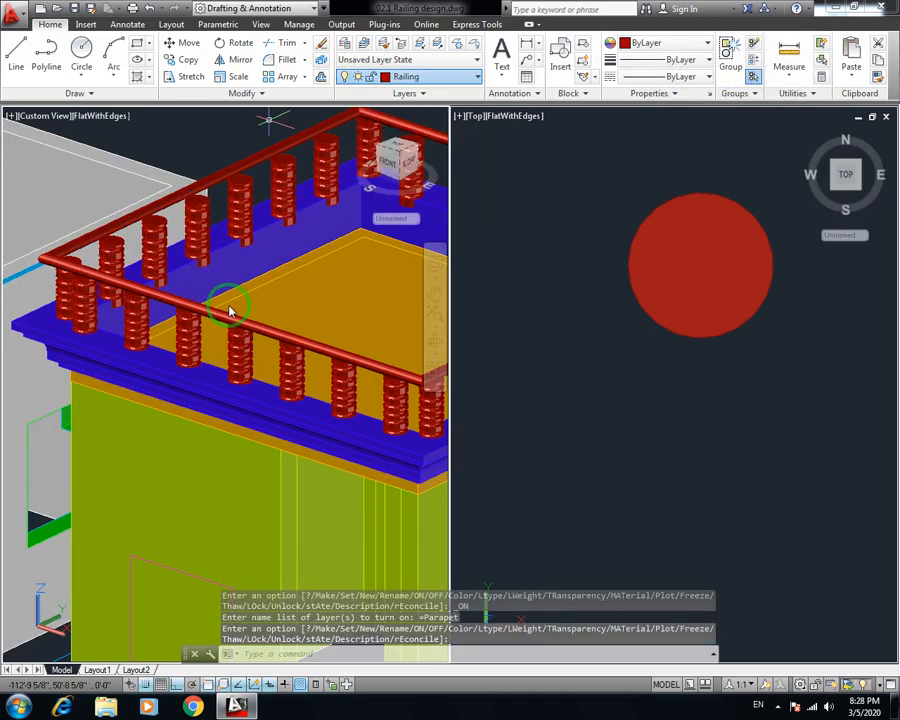
{"action": "middle_click_drag", "start_coordinate": [246, 307], "coordinate": [16, 210]}
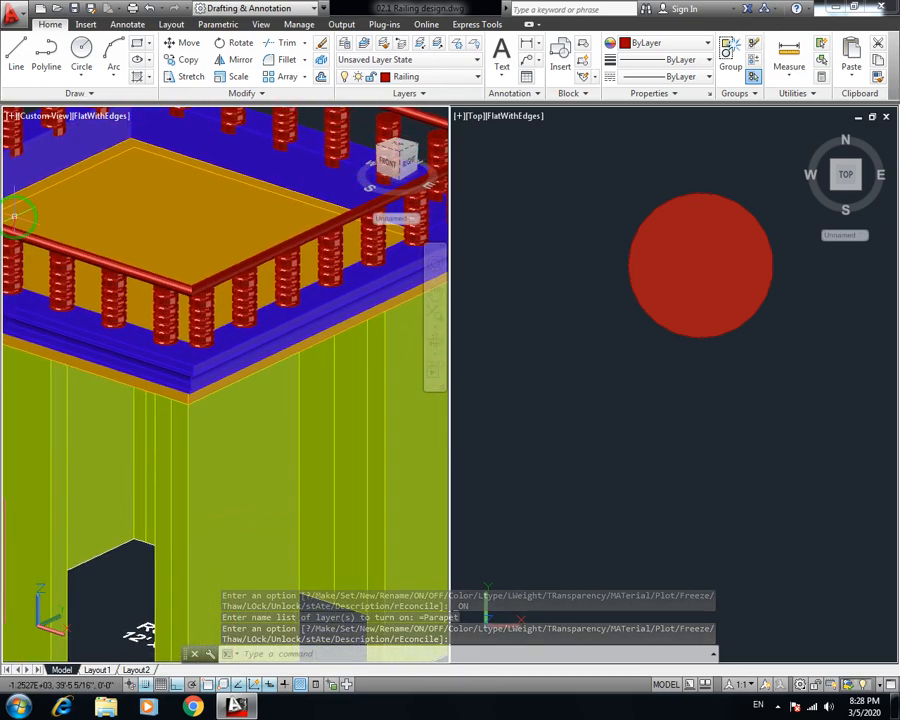
{"action": "key", "text": "ctrl+s"}
Change the viewport configuration to Single, showing the 3D view of the room models, and save the drawing
{"action": "scroll", "coordinate": [210, 230], "scroll_direction": "down", "scroll_amount": 2}
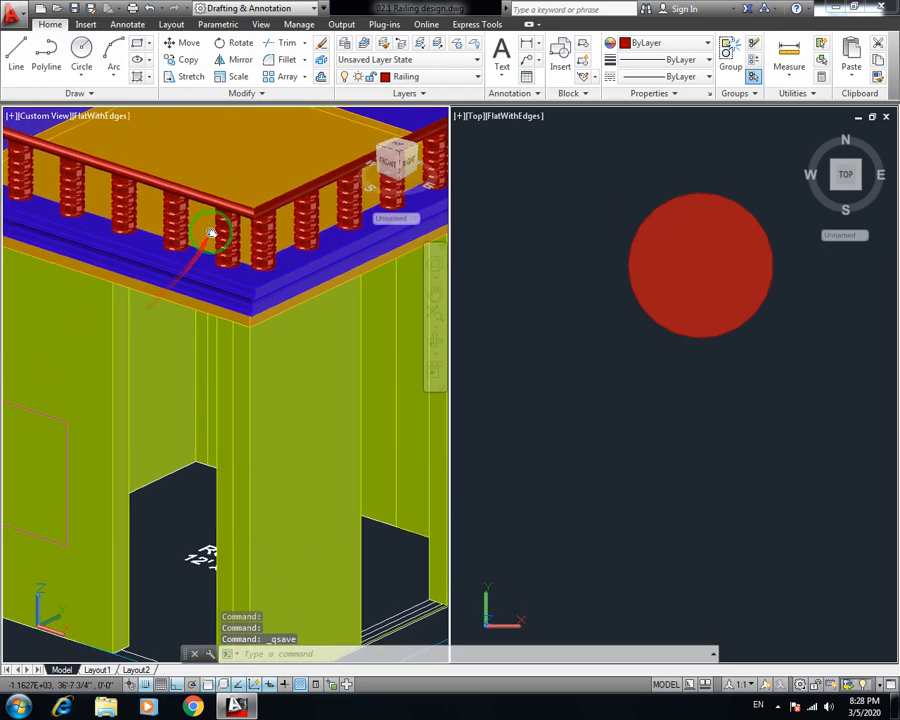
{"action": "scroll", "coordinate": [230, 236], "scroll_direction": "down", "scroll_amount": 3}
{"action": "middle_click_drag", "start_coordinate": [240, 240], "coordinate": [240, 348]}
{"action": "scroll", "coordinate": [241, 317], "scroll_direction": "down", "scroll_amount": 4}
{"action": "scroll", "coordinate": [240, 348], "scroll_direction": "up", "scroll_amount": 3}
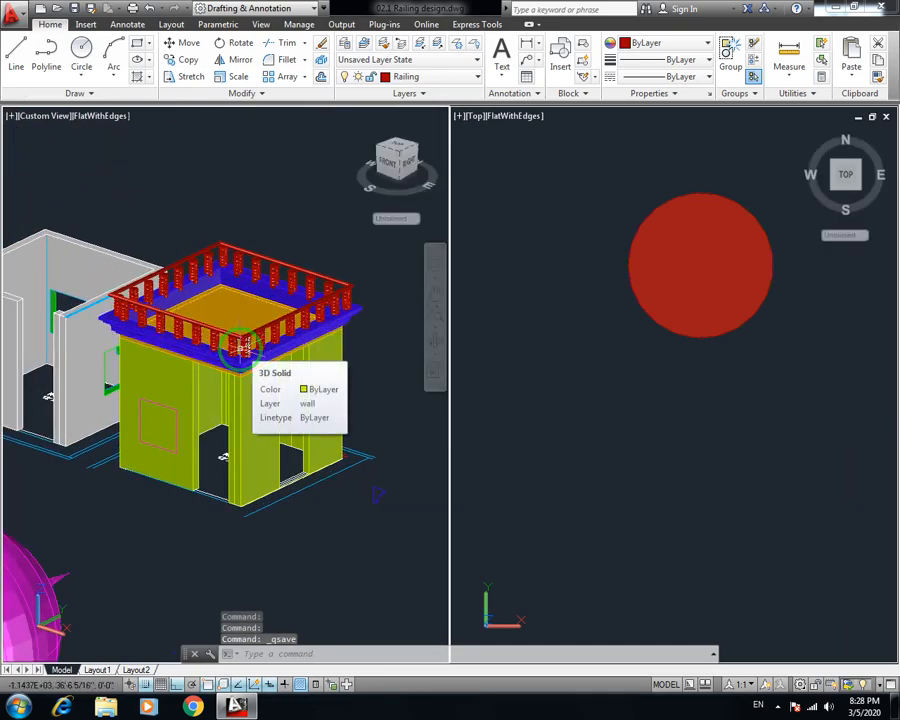
{"action": "type", "text": "v"}
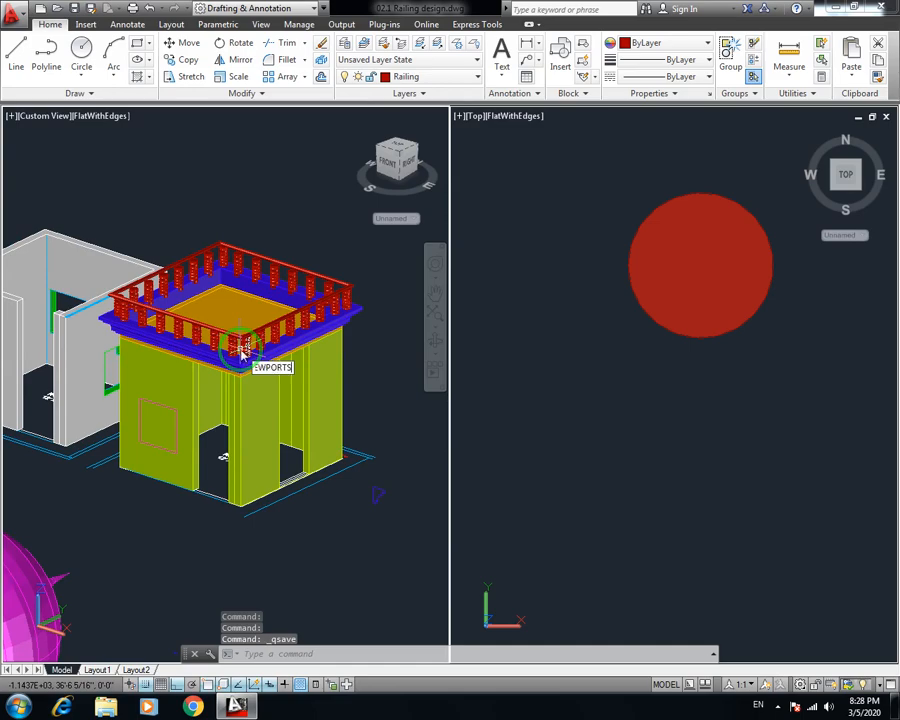
{"action": "type", "text": "iewport"}
{"action": "key", "text": "Return"}
{"action": "left_click", "coordinate": [228, 272]}
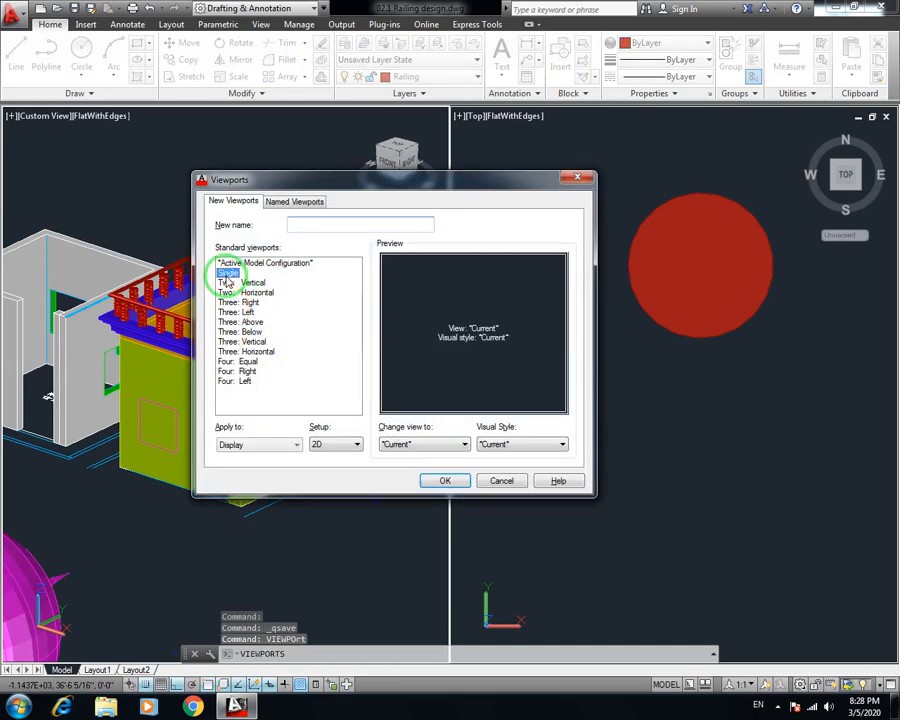
{"action": "left_click", "coordinate": [432, 477]}
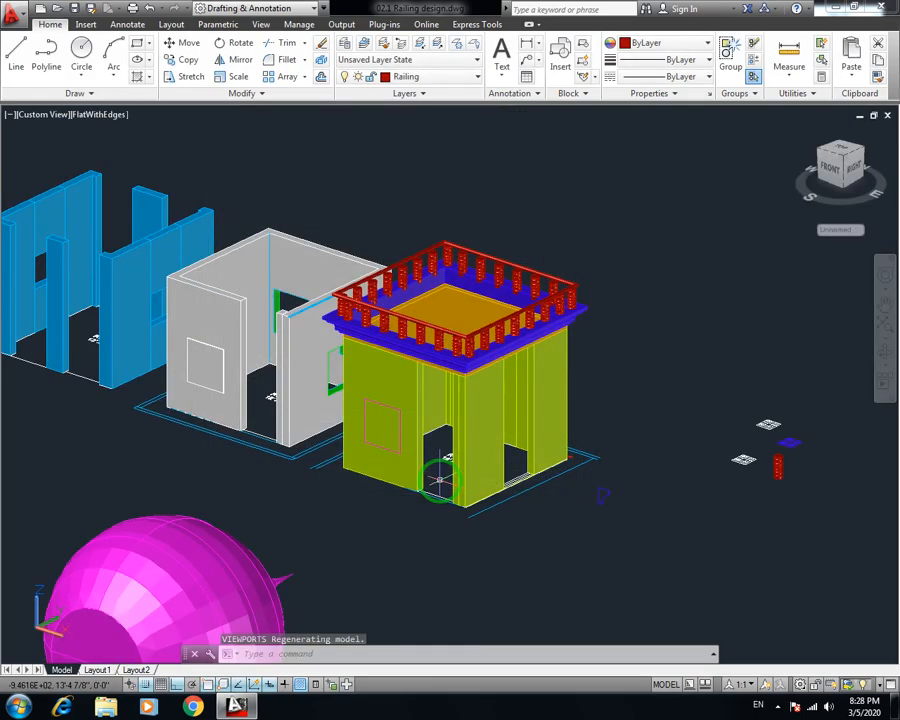
{"action": "key", "text": "ctrl+s"}
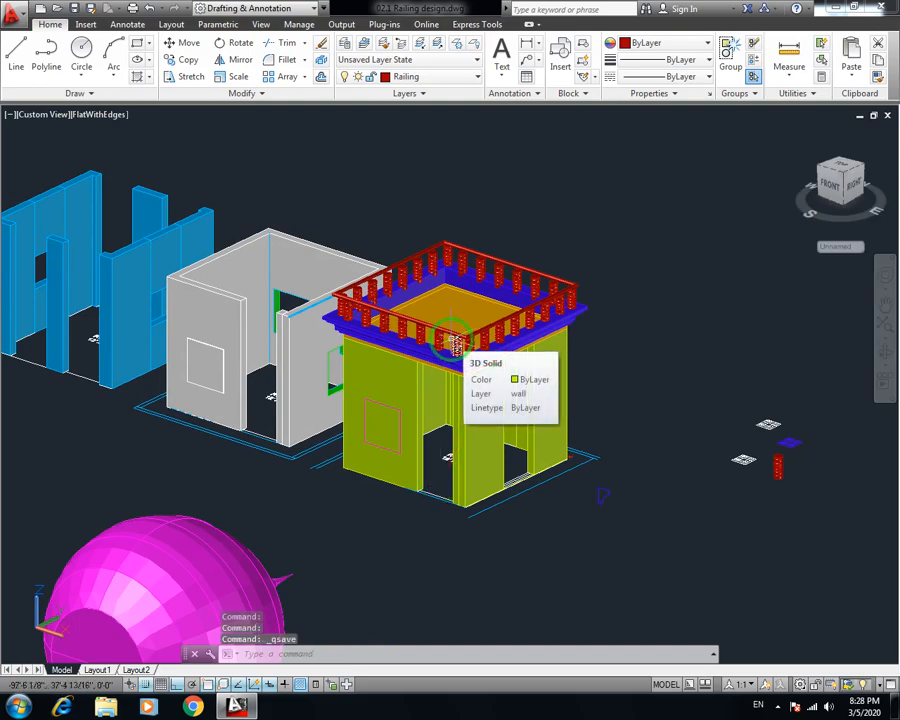